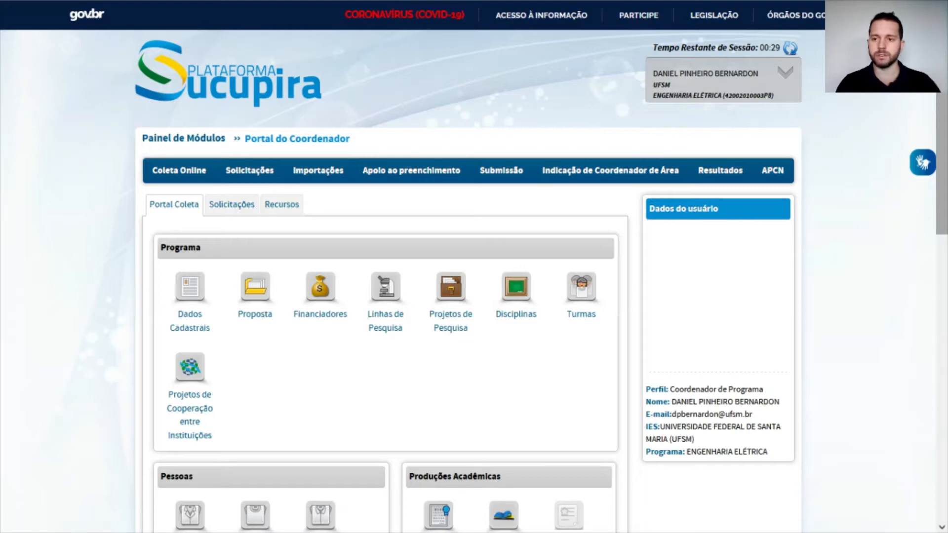
# Step: Open the Produção Intelectual module from the Produções Acadêmicas section of the Portal do Coordenador
pyautogui.scroll(-3, 941, 168)
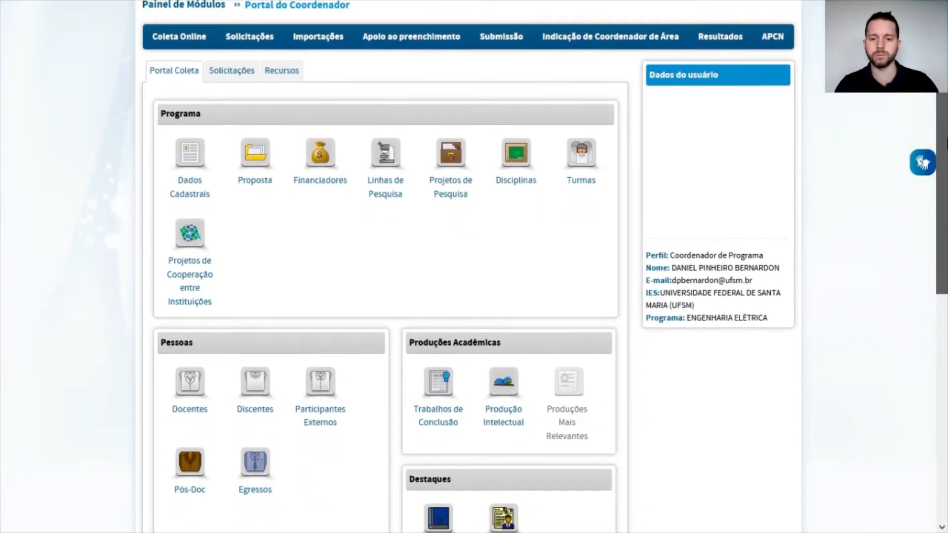
pyautogui.scroll(-1, 943, 210)
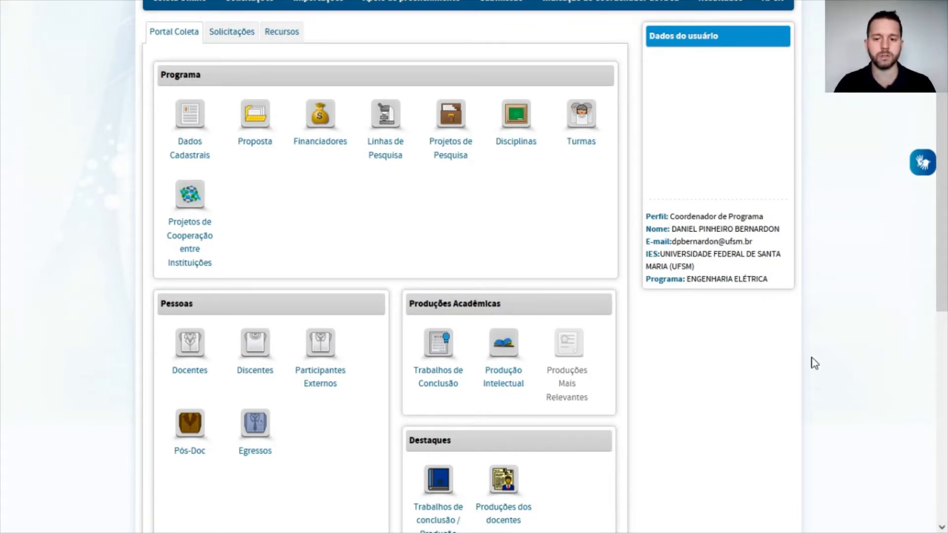
pyautogui.scroll(-3, 944, 235)
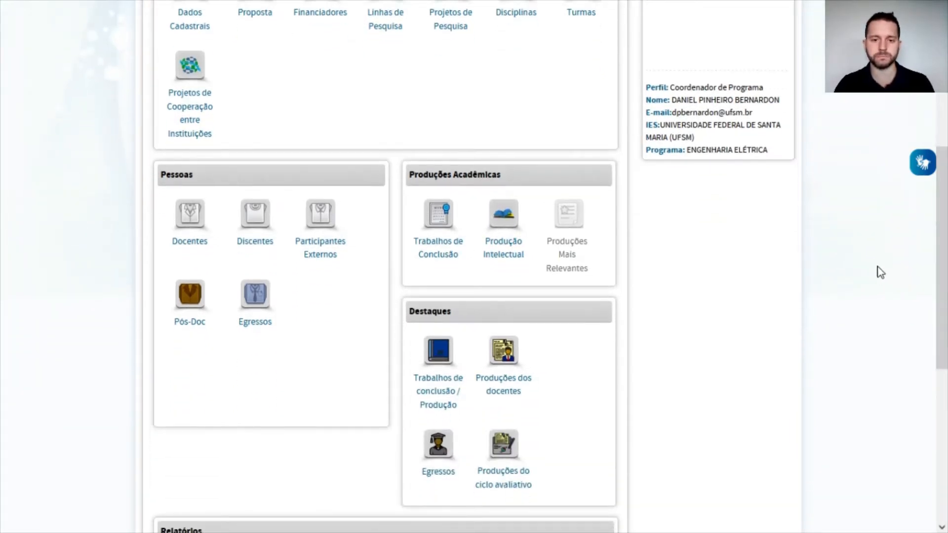
pyautogui.click(513, 266)
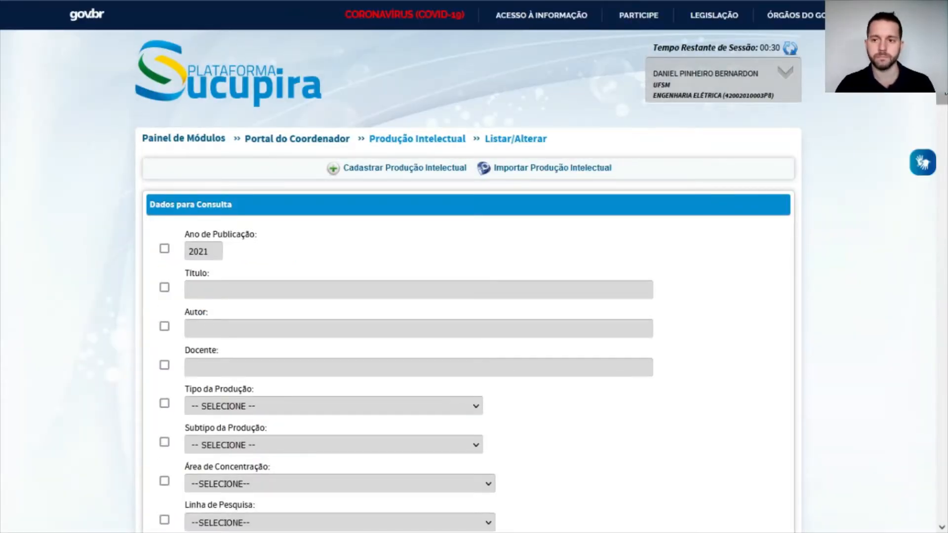
# Step: Examine the Dados para Consulta form and the search filters it offers for intellectual productions
pyautogui.scroll(-1, 414, 266)
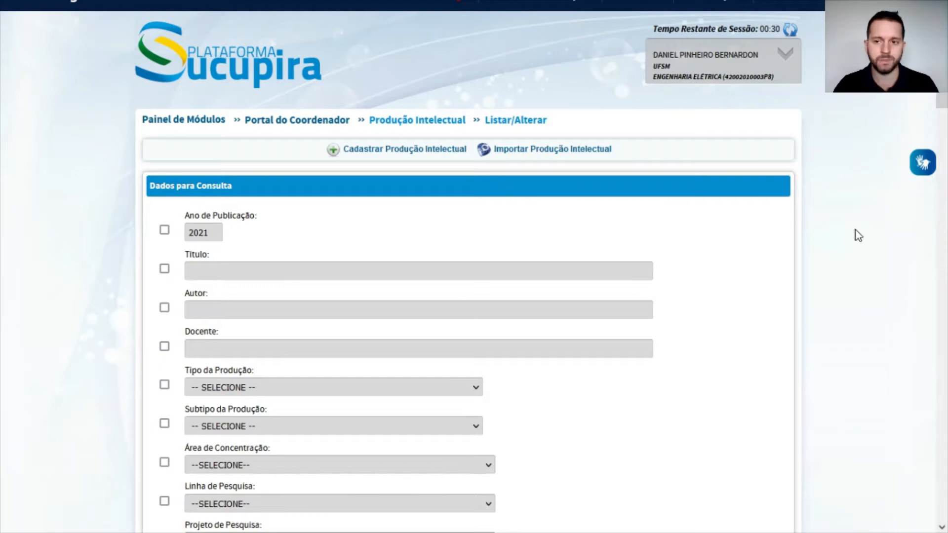
pyautogui.scroll(-1, 693, 187)
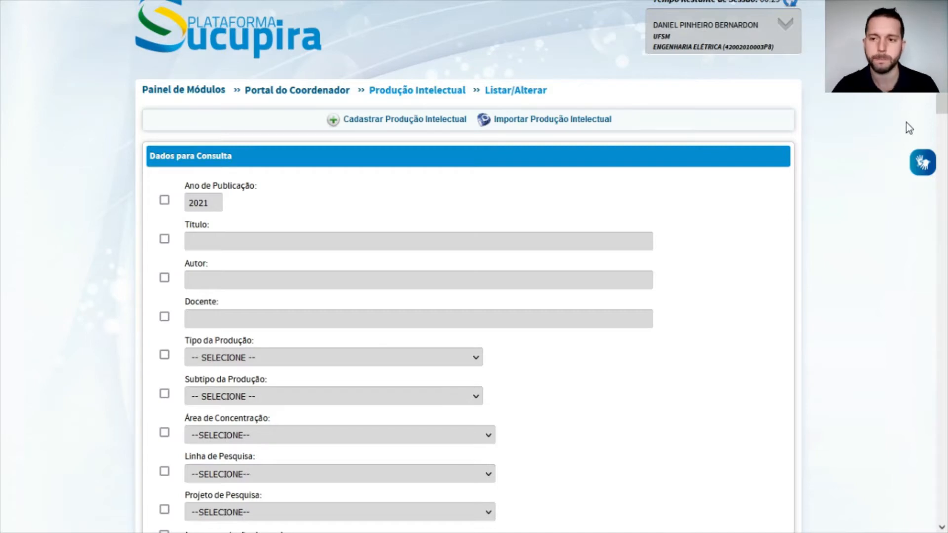
pyautogui.scroll(-2, 905, 122)
pyautogui.moveTo(947, 98); pyautogui.dragTo(946, 104)
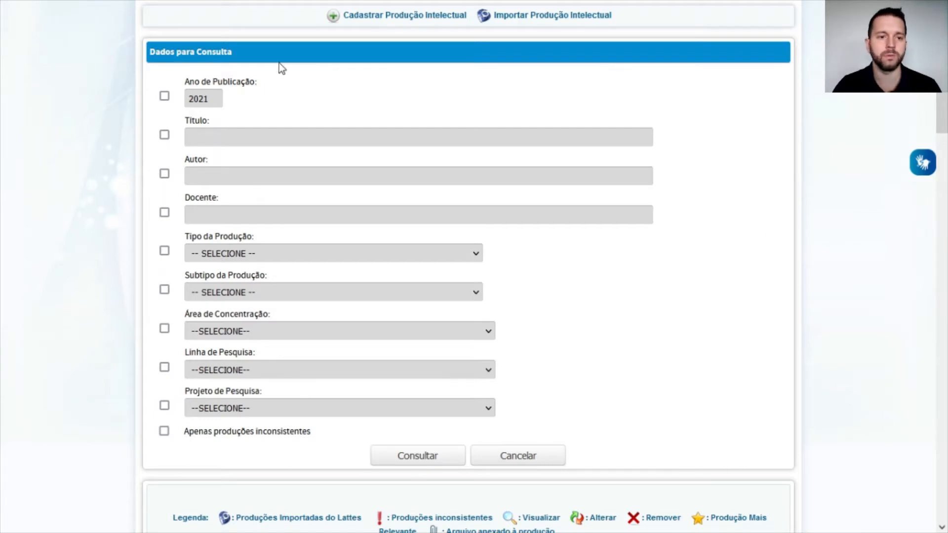
pyautogui.moveTo(154, 51); pyautogui.dragTo(227, 51)
pyautogui.click(327, 78)
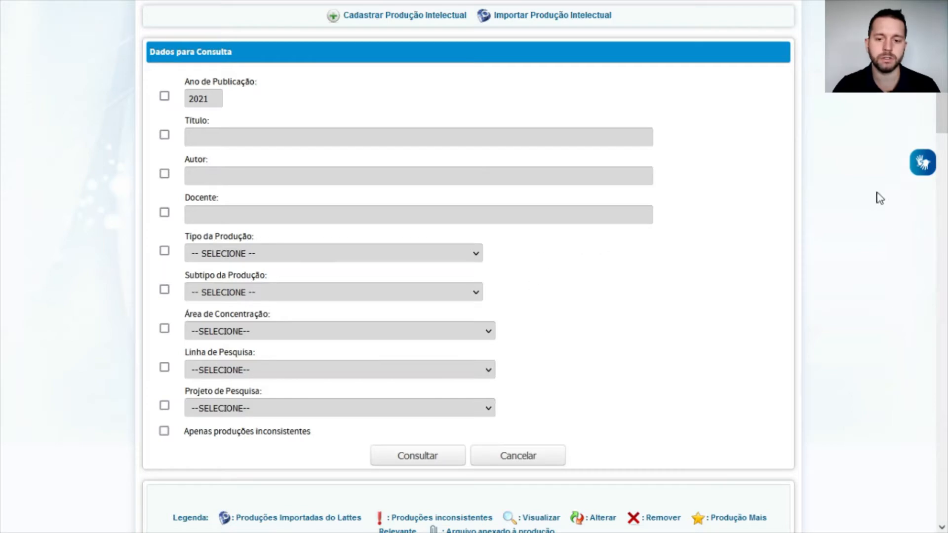
# Step: Examine the registered productions grouped by subtype, including their titles, periodicals, main authors, publication years and available actions
pyautogui.moveTo(942, 116); pyautogui.dragTo(943, 192)
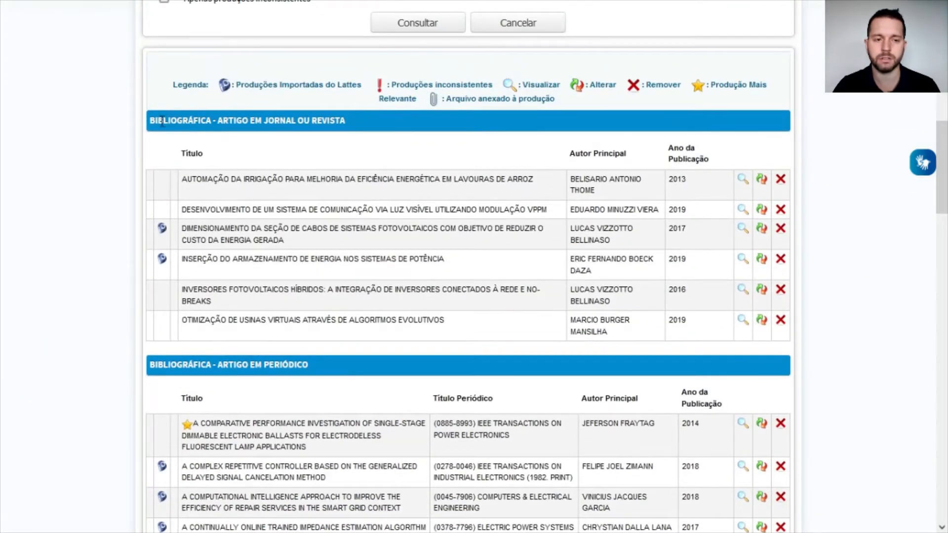
pyautogui.moveTo(155, 121); pyautogui.dragTo(325, 123)
pyautogui.click(326, 123)
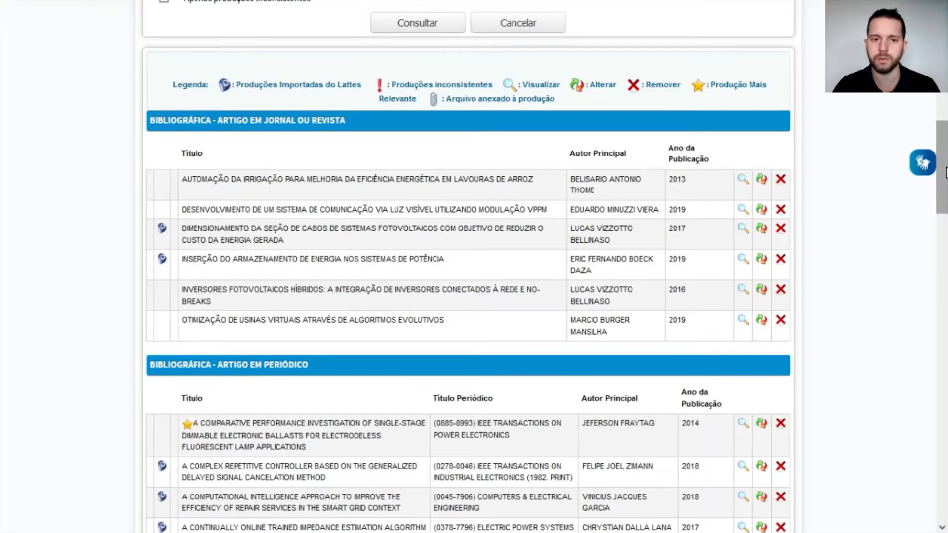
pyautogui.moveTo(944, 173); pyautogui.dragTo(943, 237)
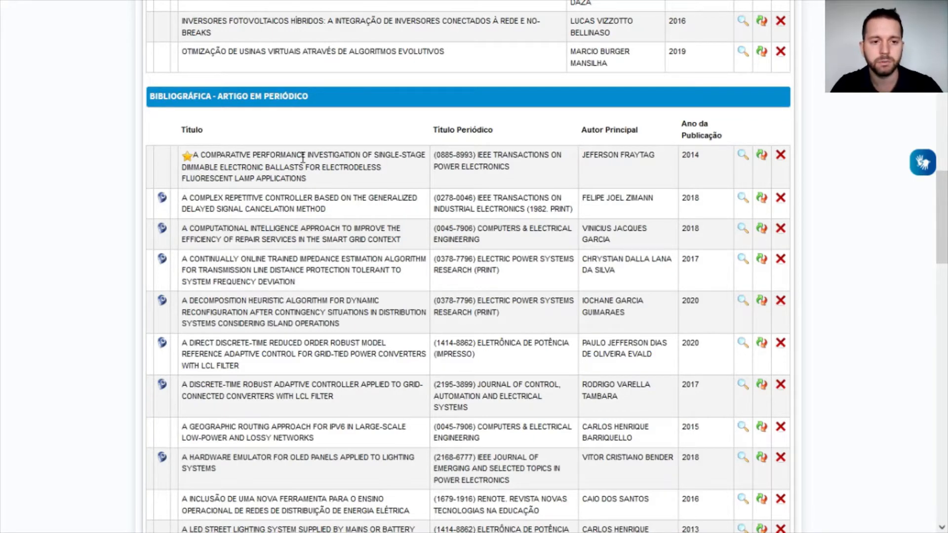
pyautogui.doubleClick(691, 157)
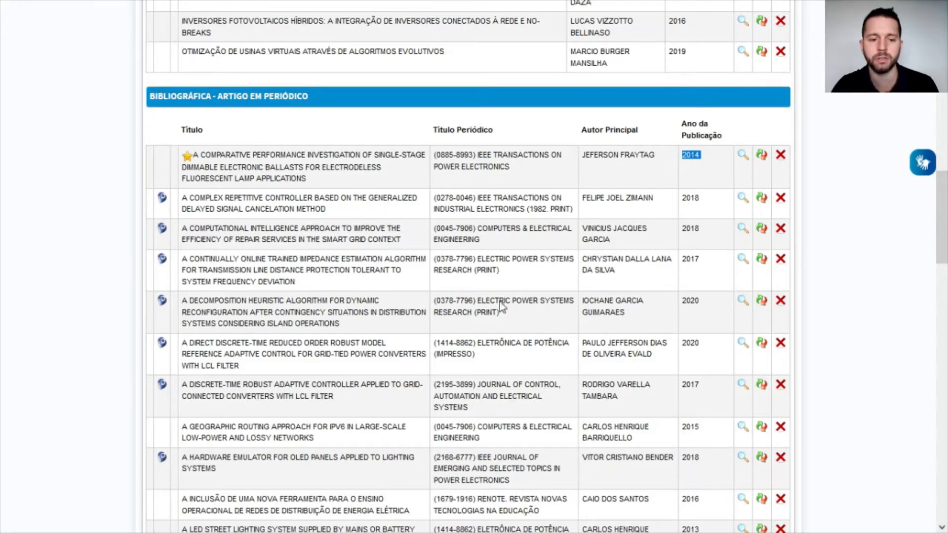
pyautogui.moveTo(691, 434); pyautogui.dragTo(183, 427)
pyautogui.click(523, 416)
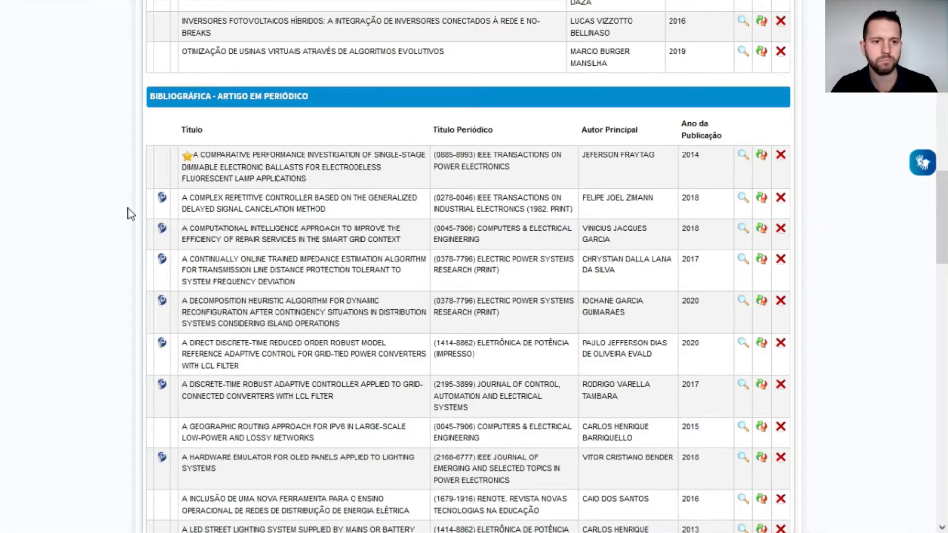
pyautogui.moveTo(190, 129); pyautogui.dragTo(245, 237)
pyautogui.click(219, 153)
pyautogui.click(245, 256)
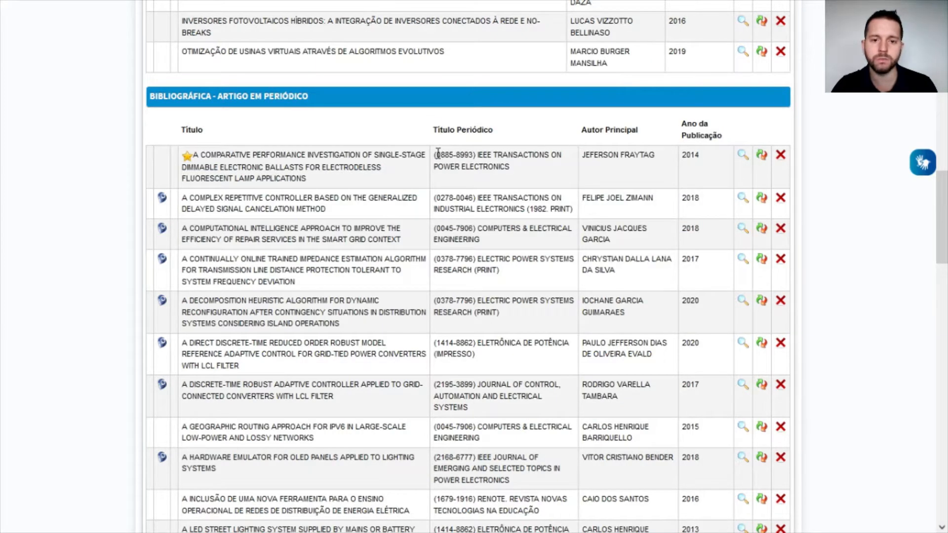
pyautogui.moveTo(440, 155); pyautogui.dragTo(469, 156)
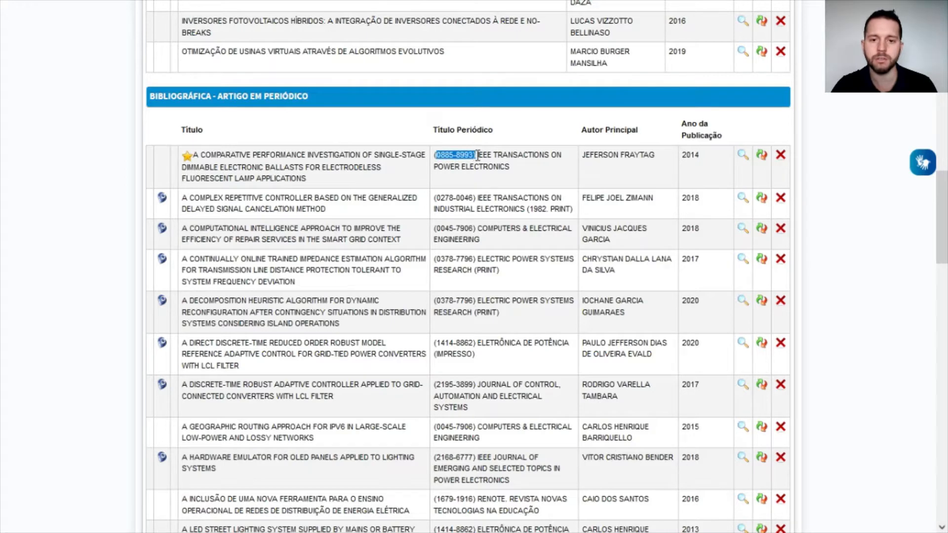
pyautogui.moveTo(558, 198); pyautogui.dragTo(564, 197)
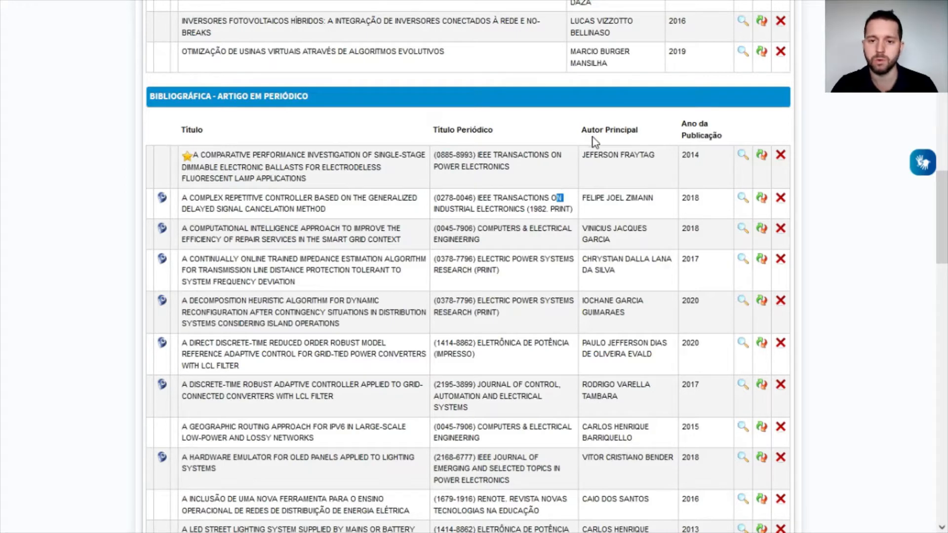
pyautogui.click(619, 257)
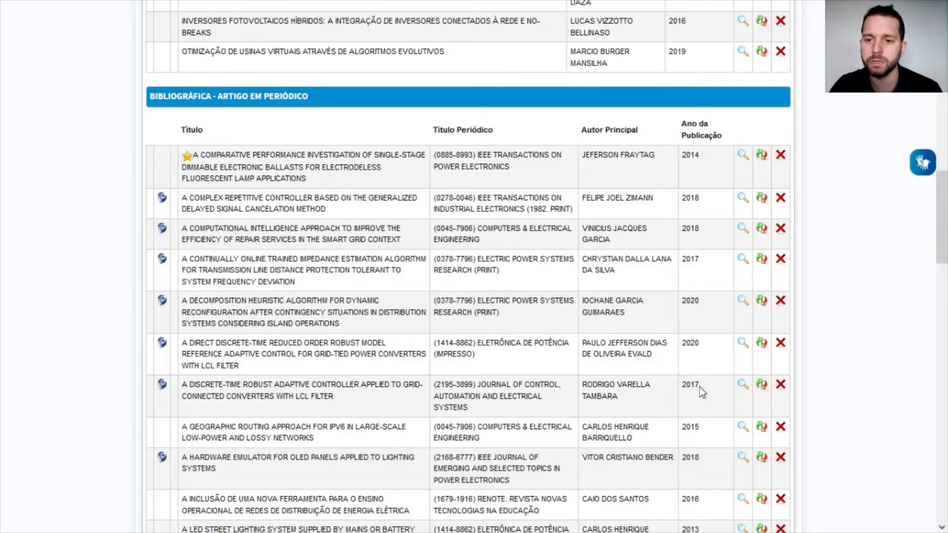
pyautogui.scroll(2, 942, 198)
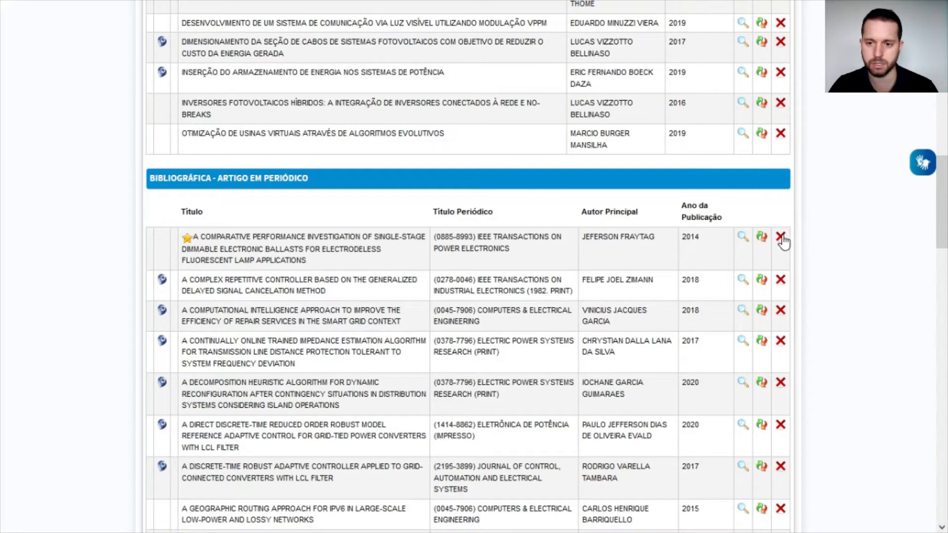
# Step: Enable the Ano de Publicação, Título, Autor and Docente filters in the query form
pyautogui.moveTo(941, 226); pyautogui.dragTo(934, 106)
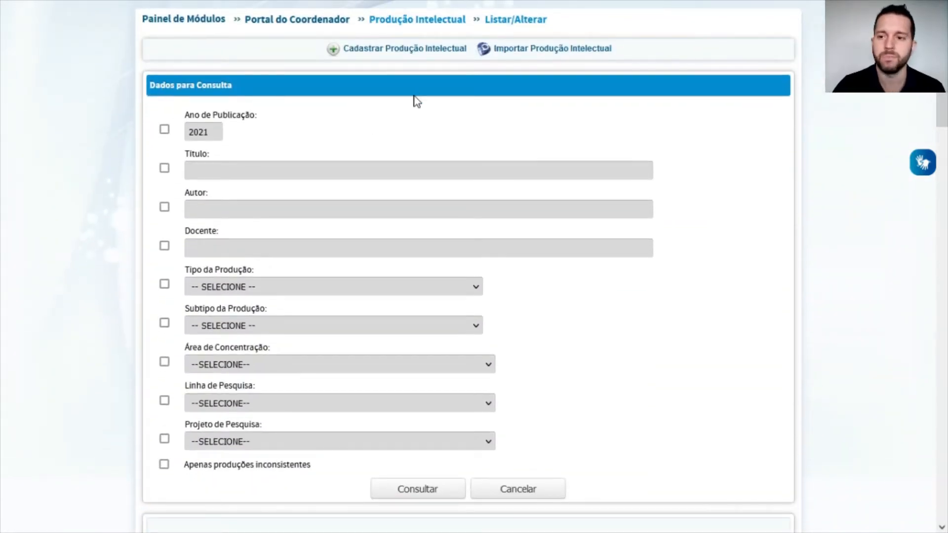
pyautogui.moveTo(191, 112); pyautogui.dragTo(262, 112)
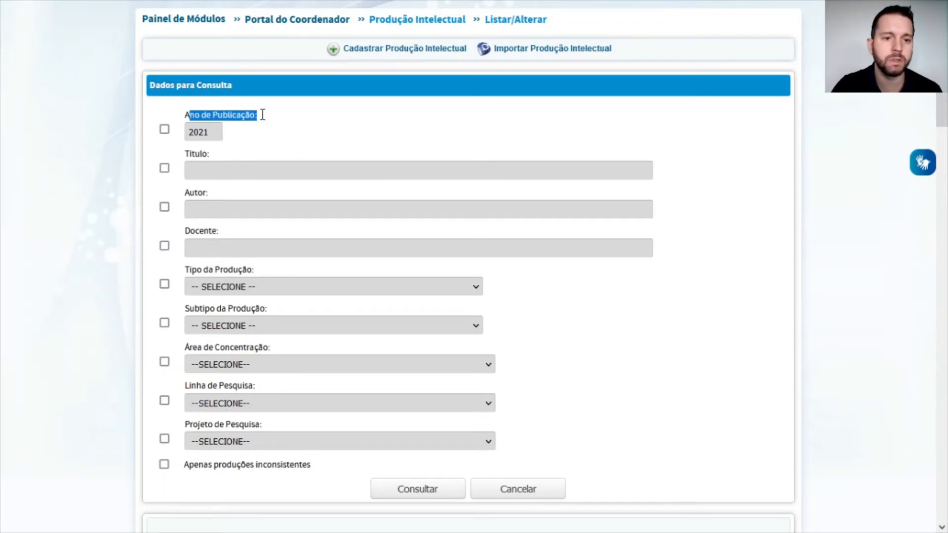
pyautogui.click(262, 112)
pyautogui.click(195, 167)
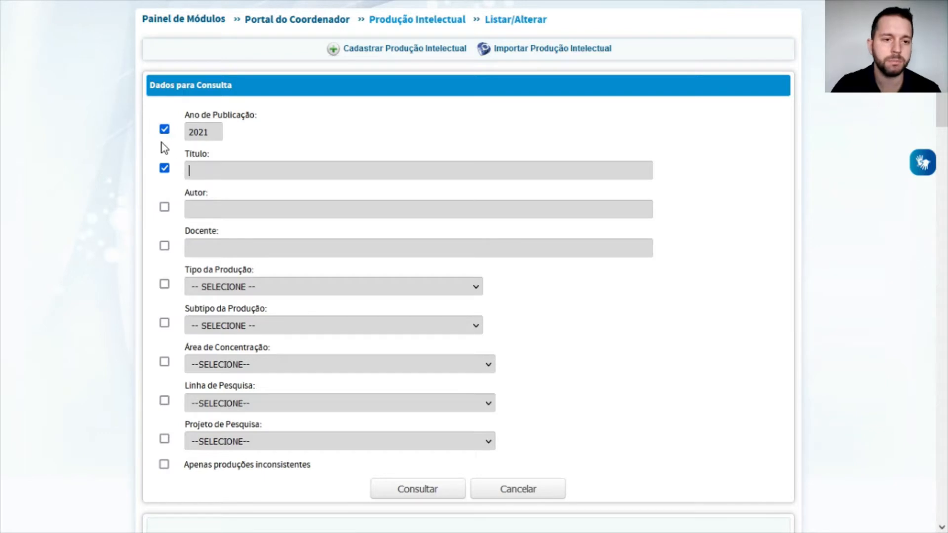
pyautogui.click(209, 202)
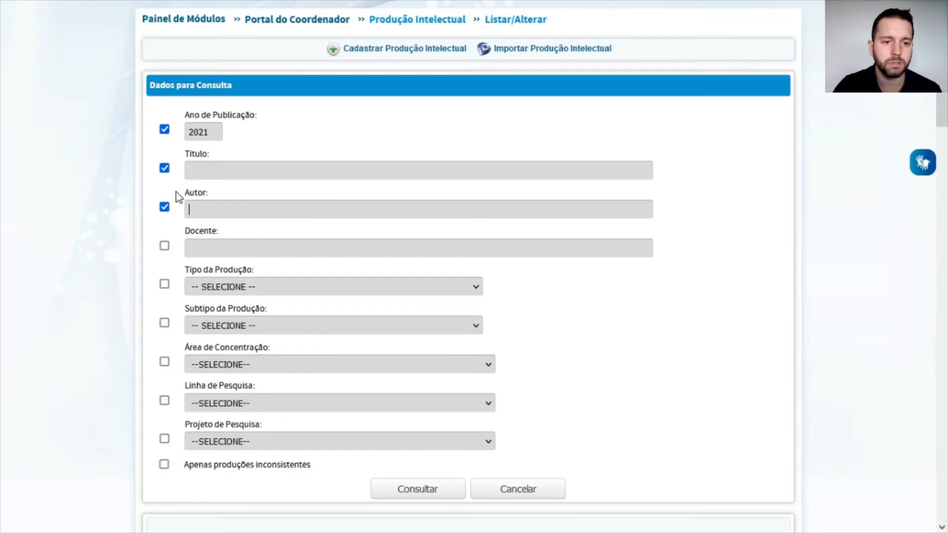
pyautogui.click(201, 209)
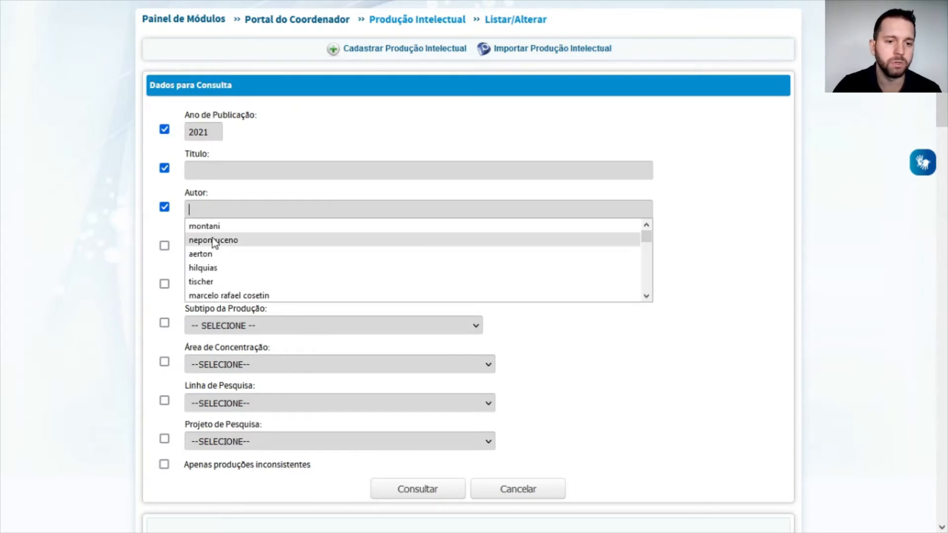
pyautogui.click(411, 169)
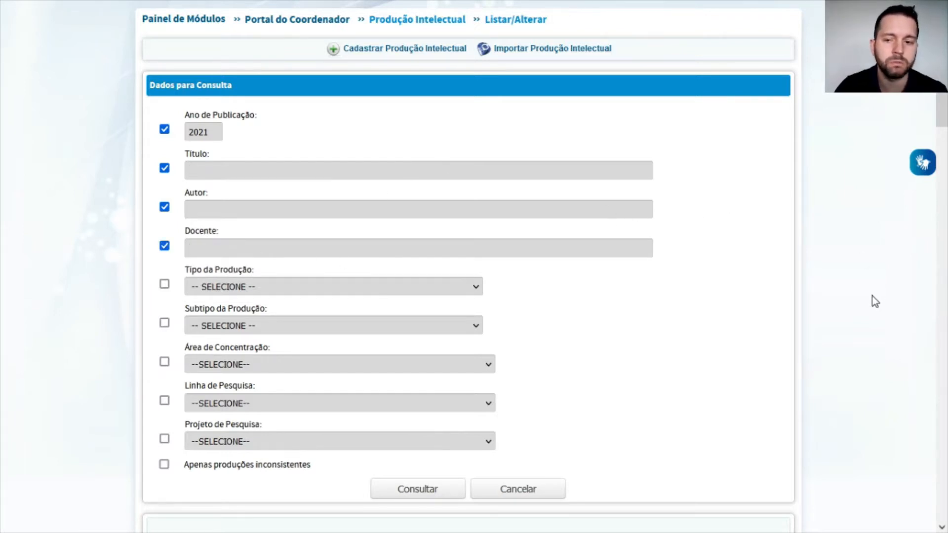
# Step: Set the production type filter to ARTÍSTICA and view the subtypes offered for it
pyautogui.scroll(-2, 883, 116)
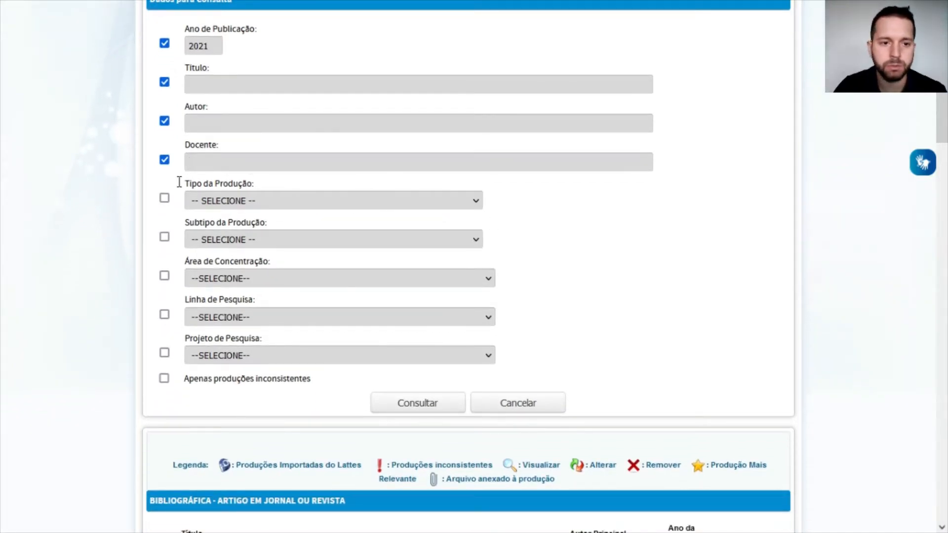
pyautogui.click(219, 202)
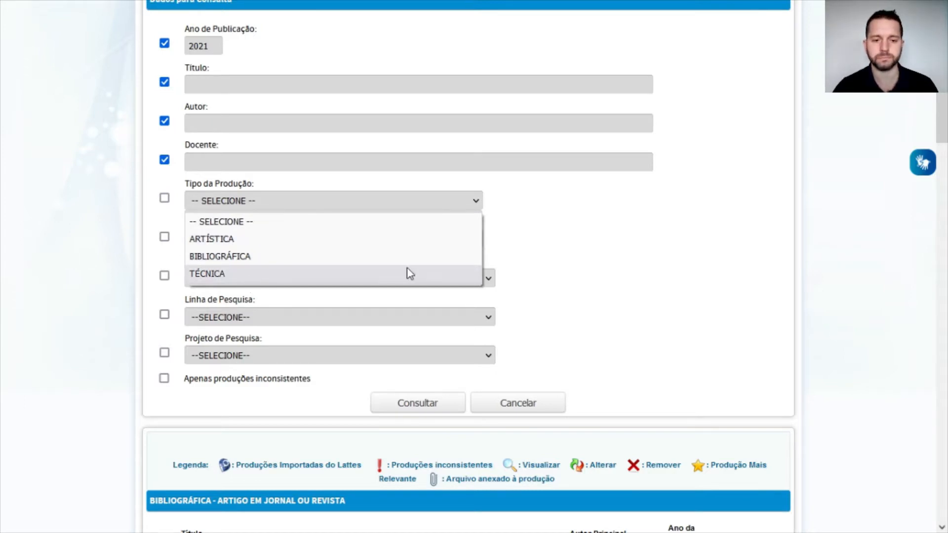
pyautogui.click(559, 253)
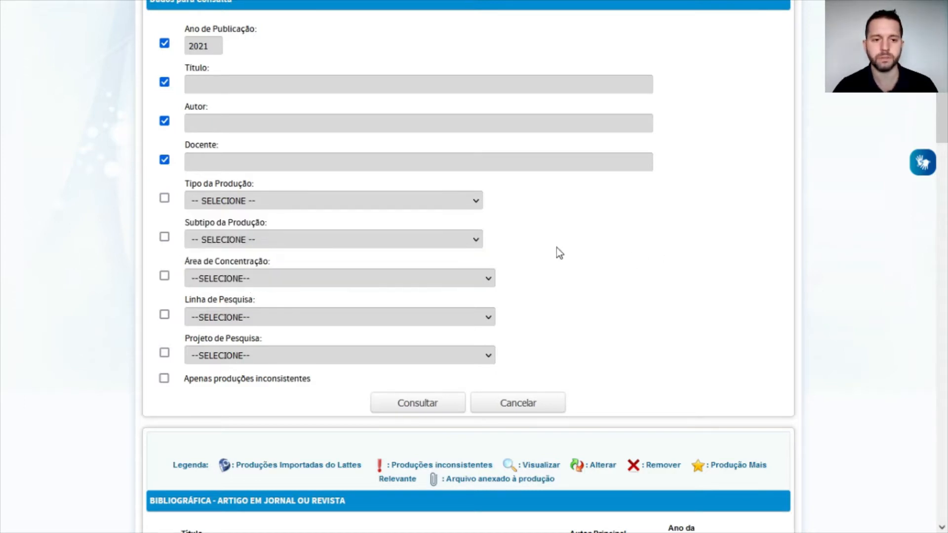
pyautogui.click(205, 202)
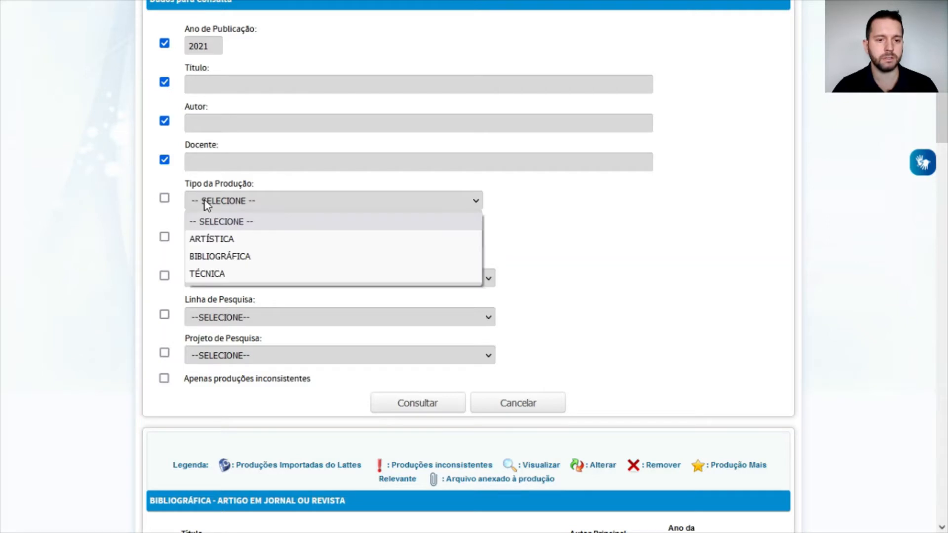
pyautogui.click(207, 241)
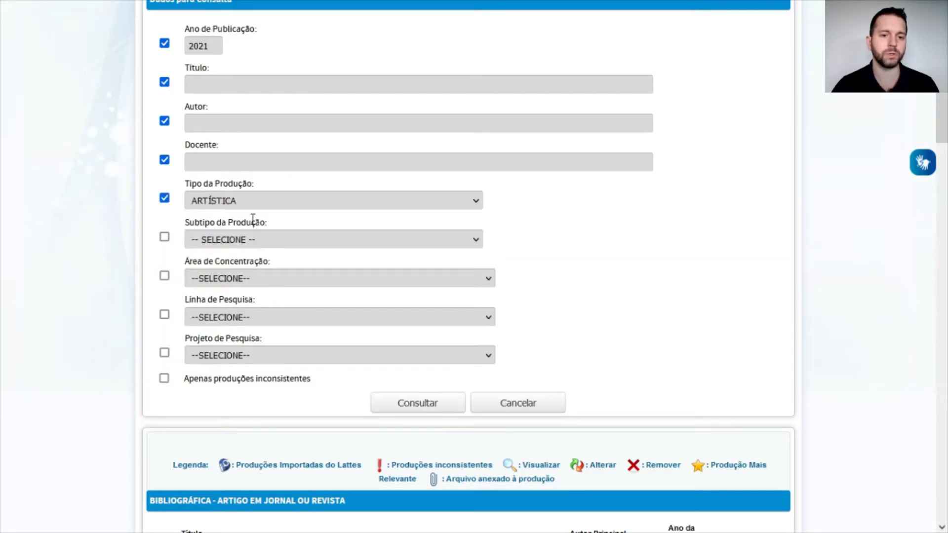
pyautogui.click(271, 244)
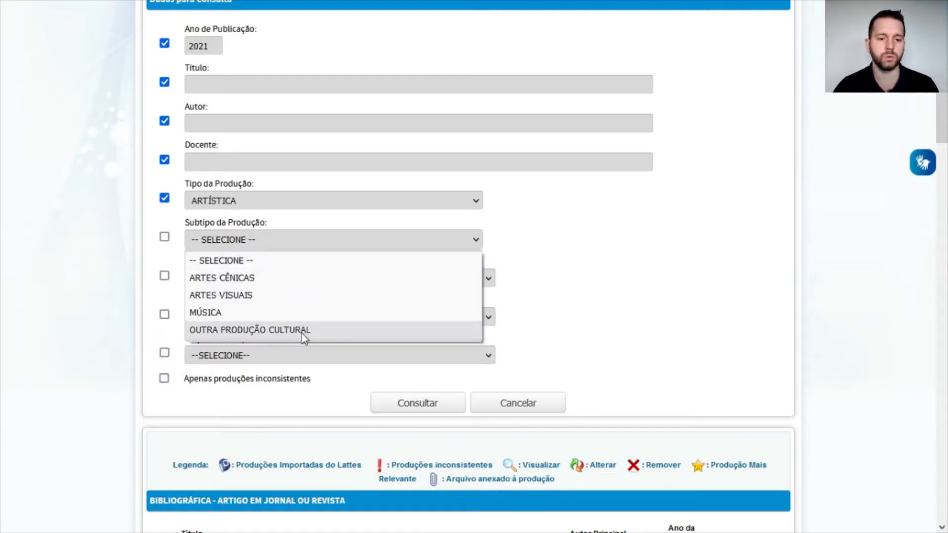
pyautogui.click(457, 245)
# Step: Set the production type filter to BIBLIOGRÁFICA and view the subtypes offered for it
pyautogui.click(341, 210)
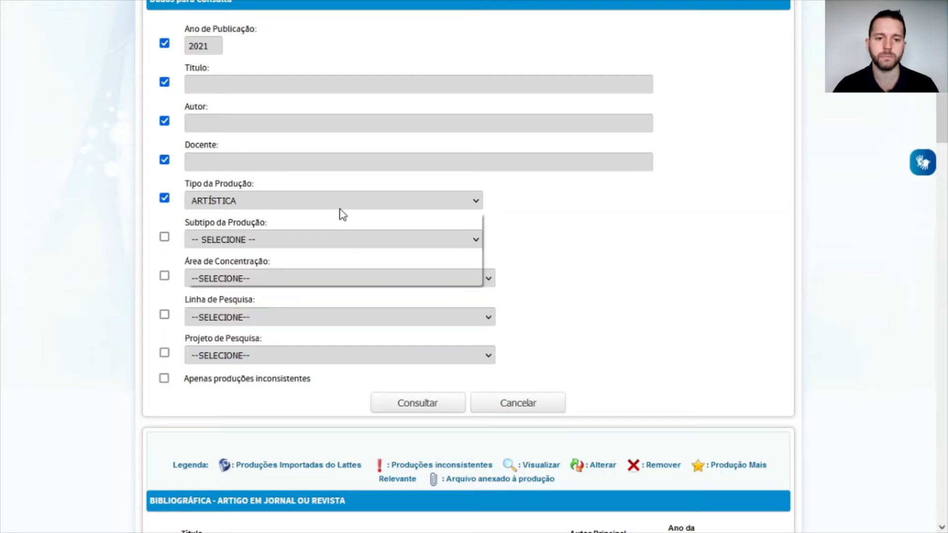
pyautogui.click(337, 256)
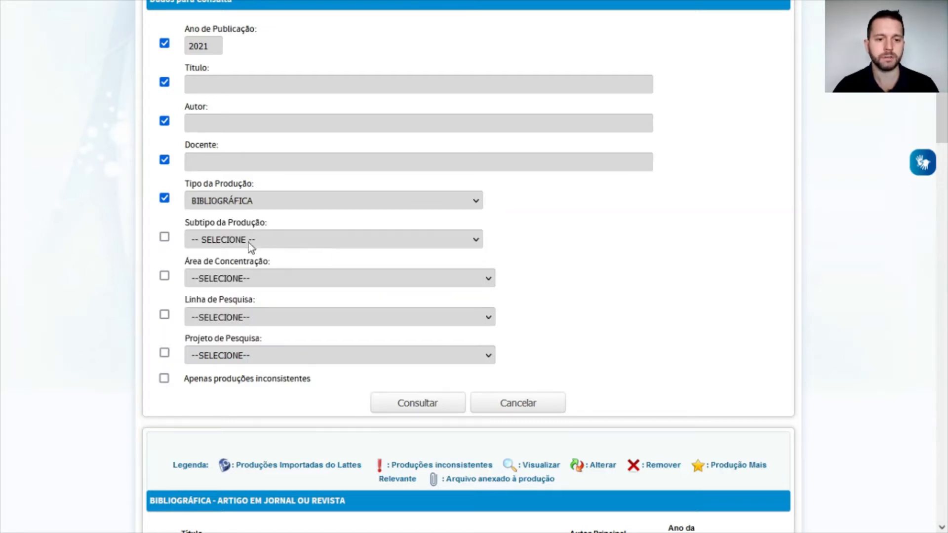
pyautogui.click(237, 241)
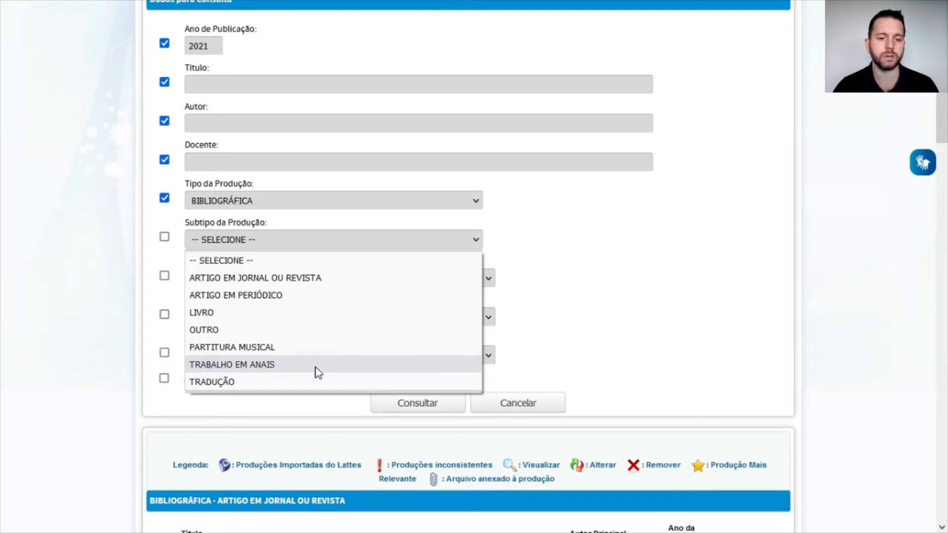
pyautogui.click(548, 279)
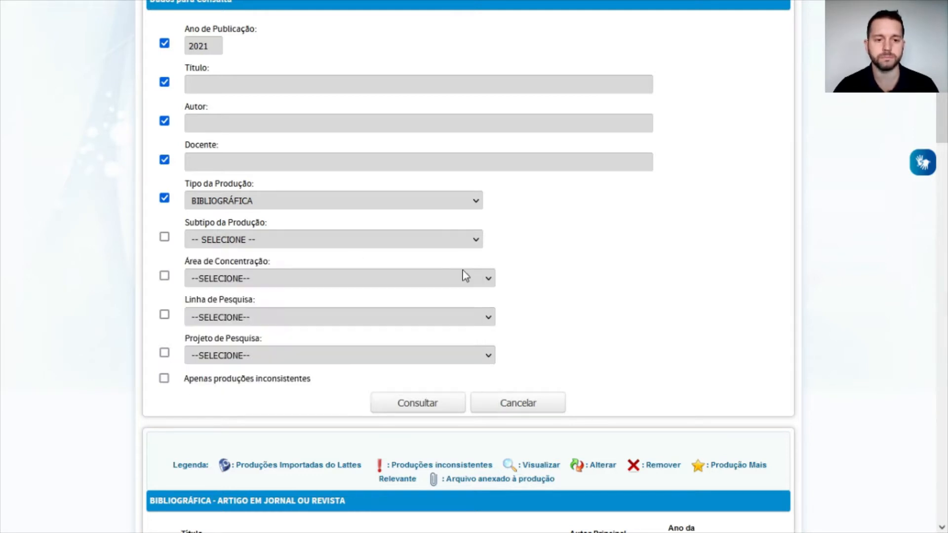
# Step: Set the production type filter to TÉCNICA
pyautogui.click(286, 204)
pyautogui.click(275, 274)
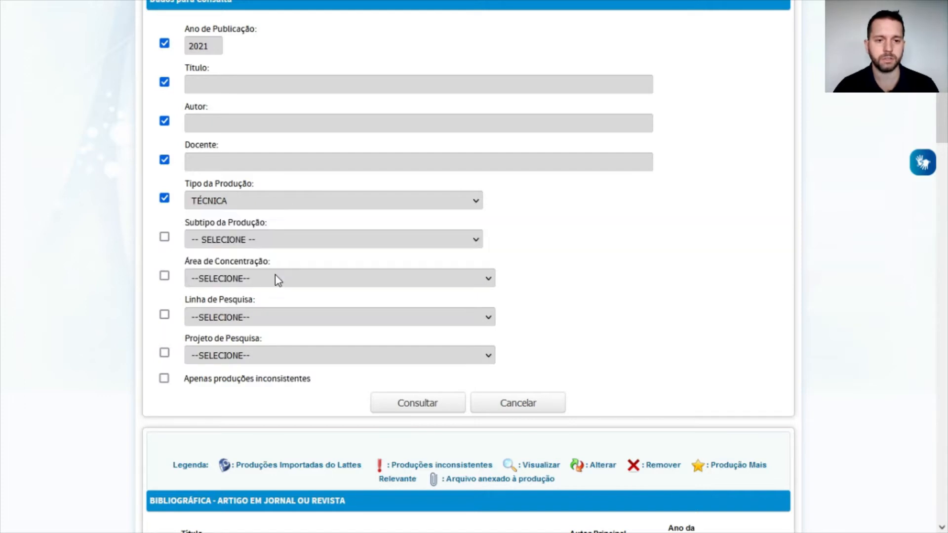
# Step: View the subtypes offered for the TÉCNICA production type and leave the subtype unselected
pyautogui.click(272, 238)
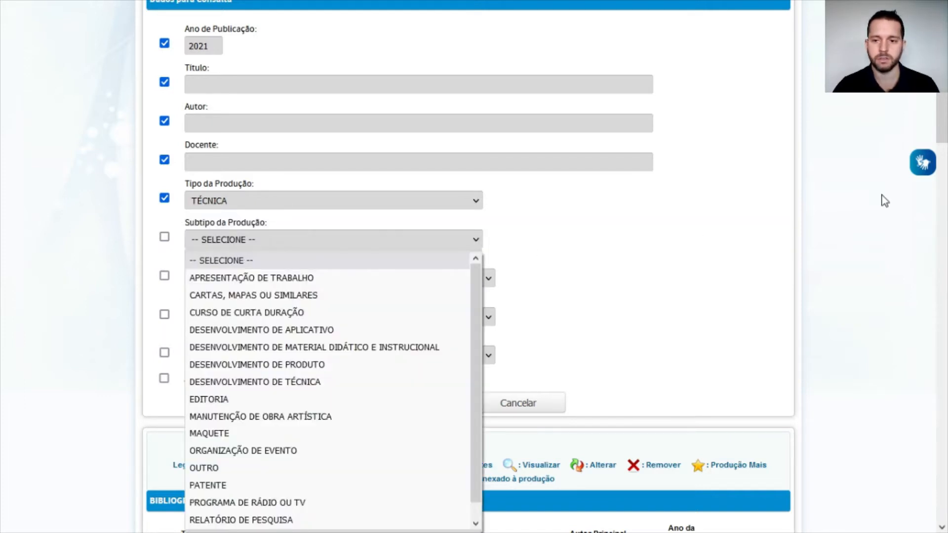
pyautogui.scroll(-2, 823, 206)
pyautogui.click(235, 171)
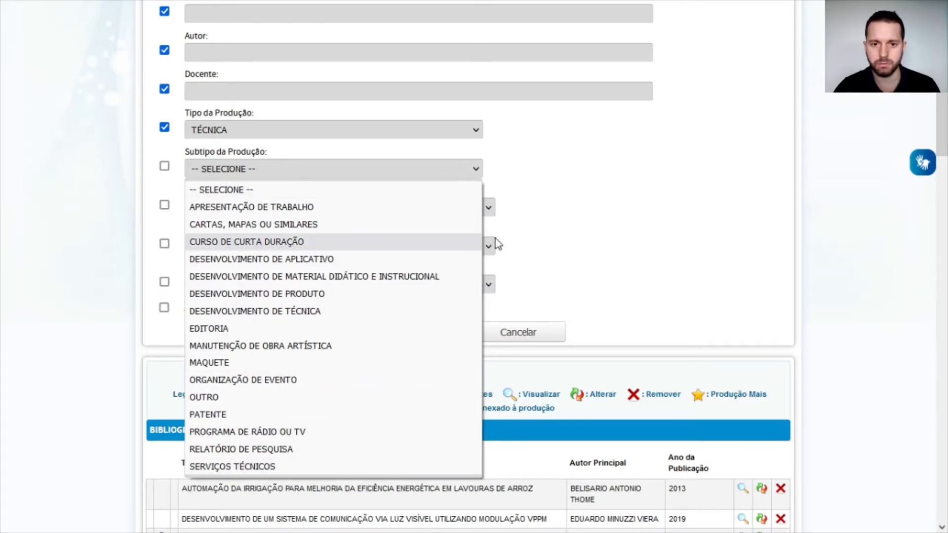
pyautogui.click(744, 230)
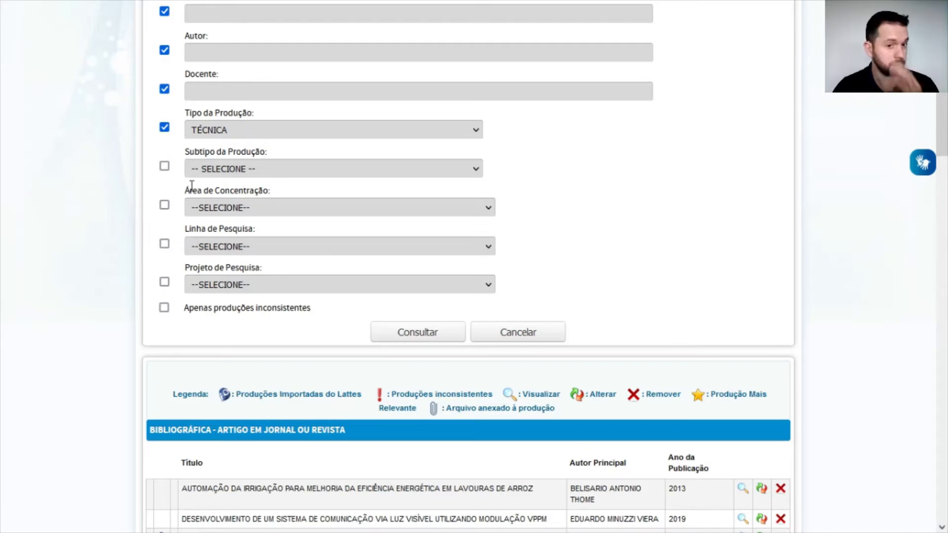
# Step: Enable the Área de Concentração and Projeto de Pesquisa filters in the query form
pyautogui.moveTo(217, 191); pyautogui.dragTo(274, 192)
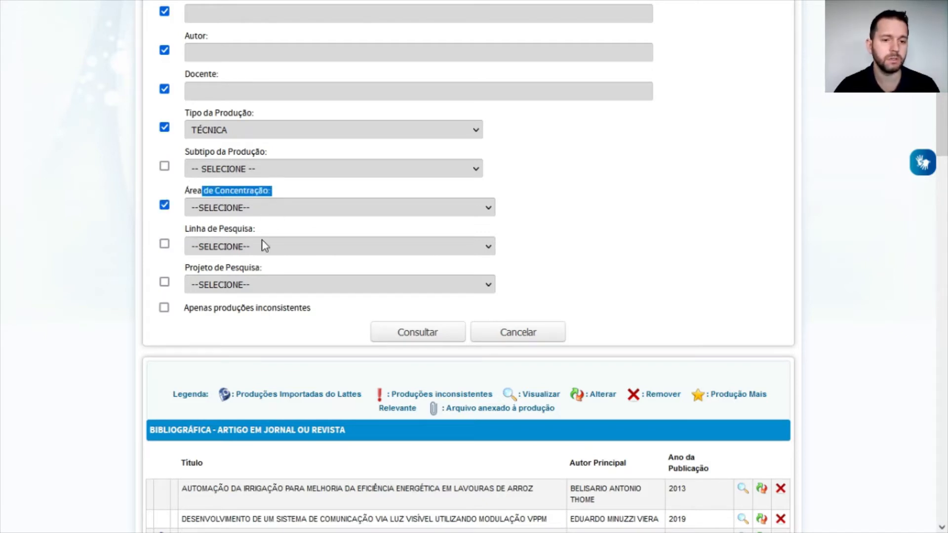
pyautogui.moveTo(219, 230); pyautogui.dragTo(233, 229)
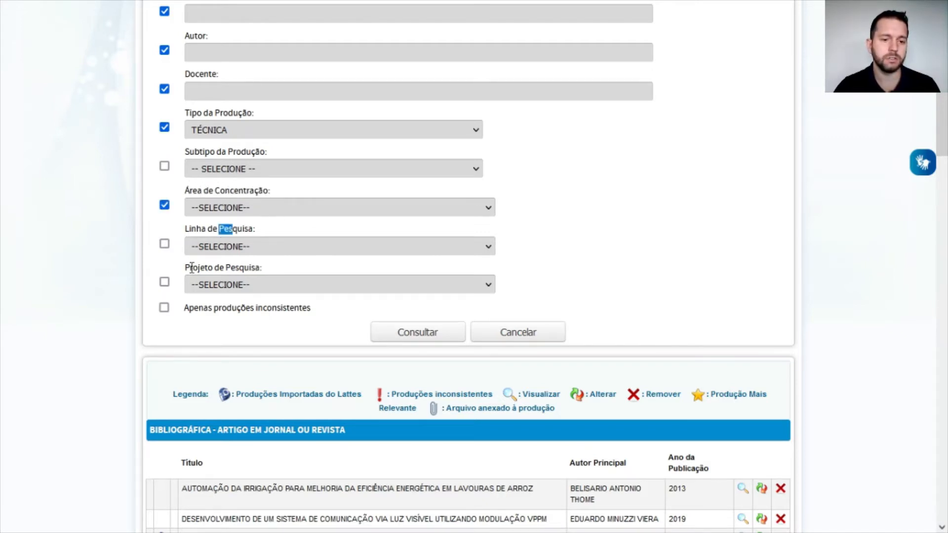
pyautogui.moveTo(192, 267); pyautogui.dragTo(250, 267)
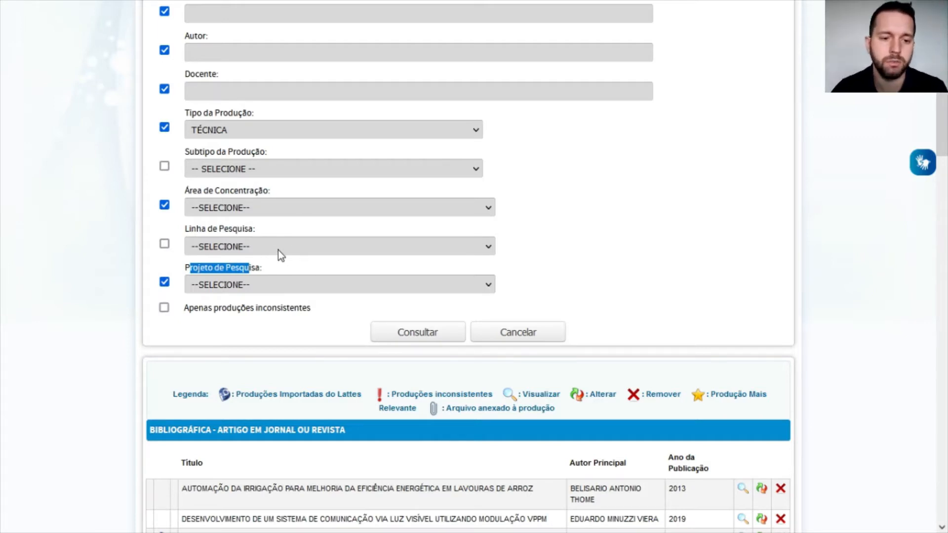
pyautogui.moveTo(270, 269); pyautogui.dragTo(260, 267)
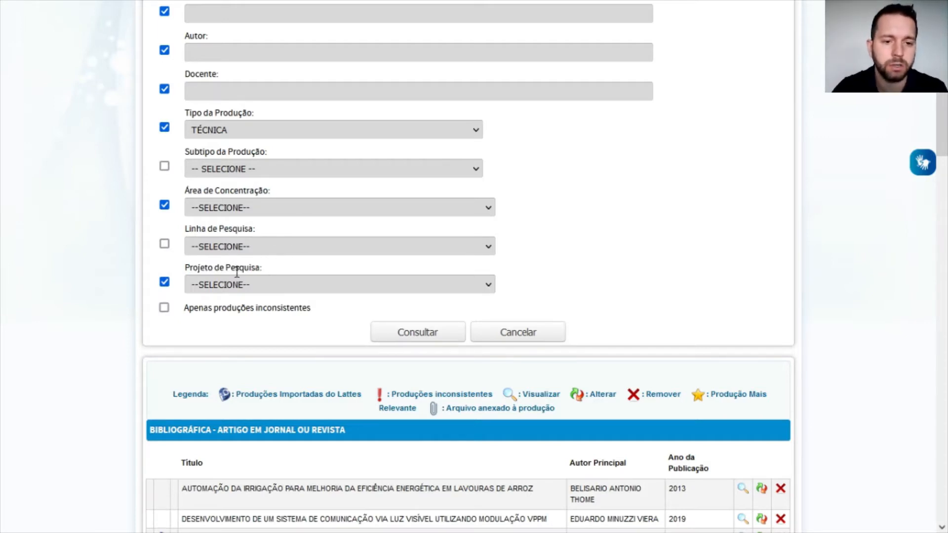
pyautogui.moveTo(189, 191); pyautogui.dragTo(245, 265)
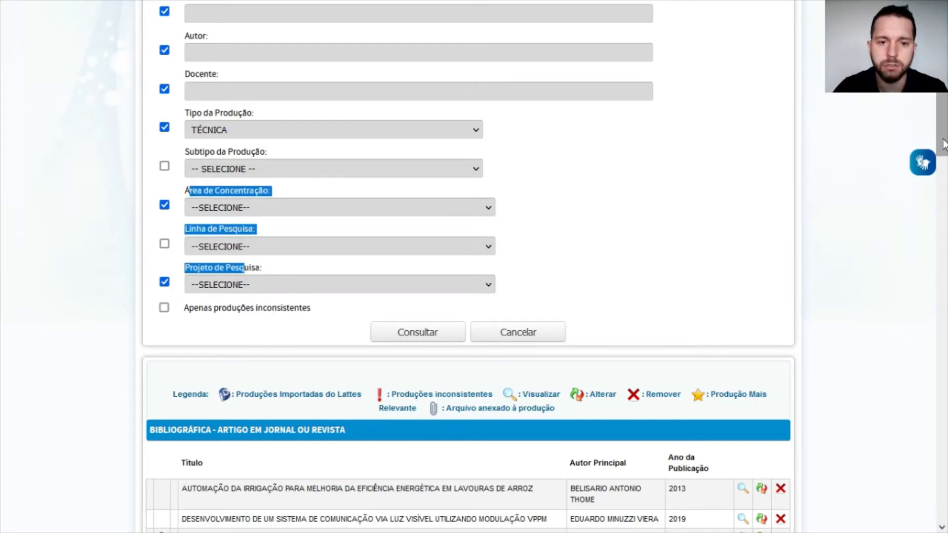
# Step: Examine the query filters, focusing on the option that limits the results to inconsistent productions
pyautogui.moveTo(943, 144); pyautogui.dragTo(943, 120)
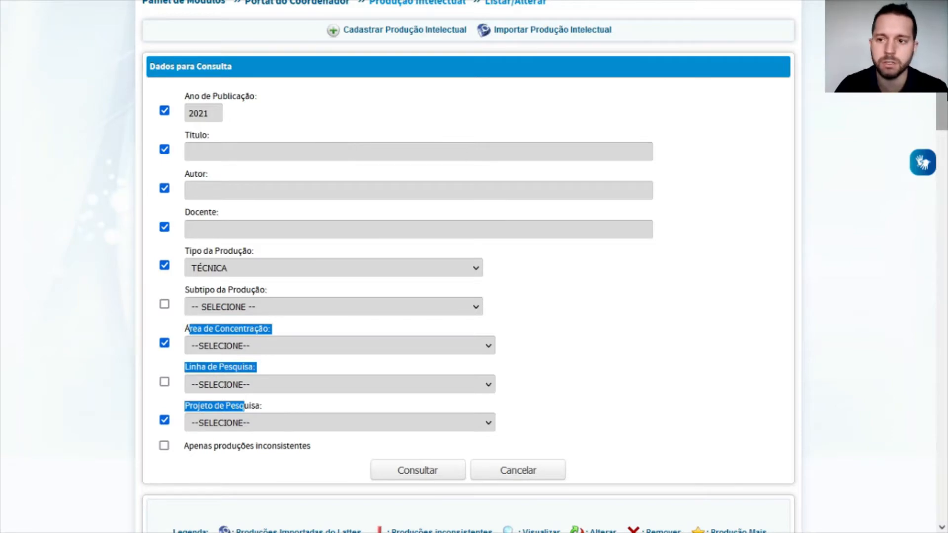
pyautogui.moveTo(943, 104); pyautogui.dragTo(947, 165)
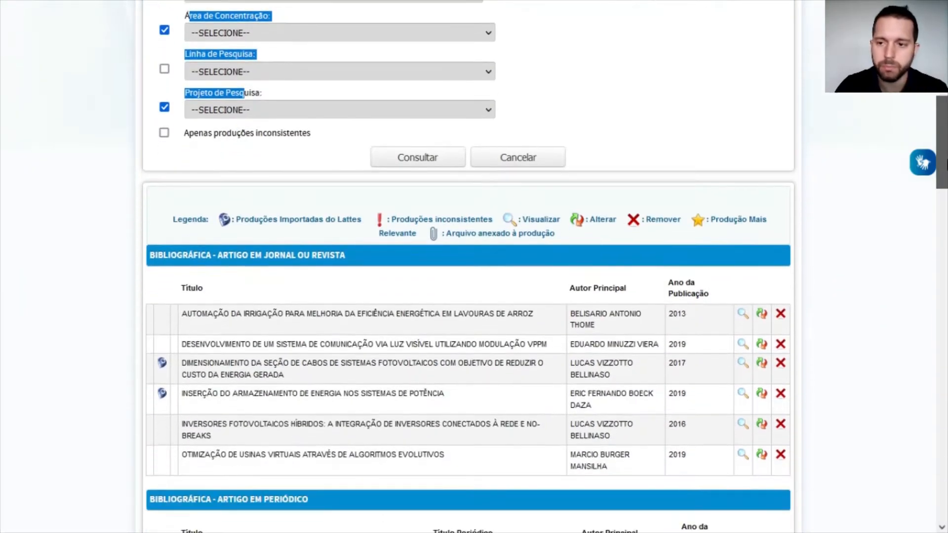
pyautogui.moveTo(193, 134); pyautogui.dragTo(281, 138)
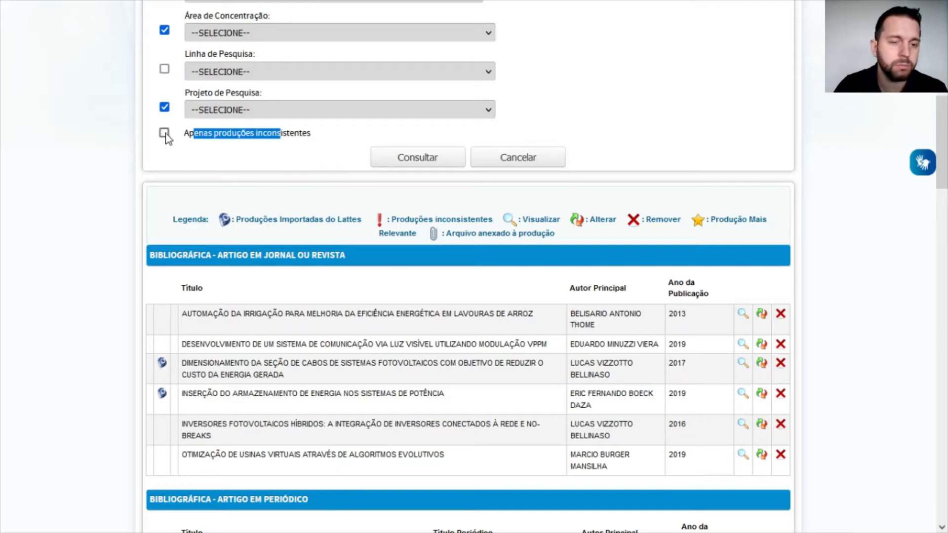
pyautogui.tripleClick(205, 136)
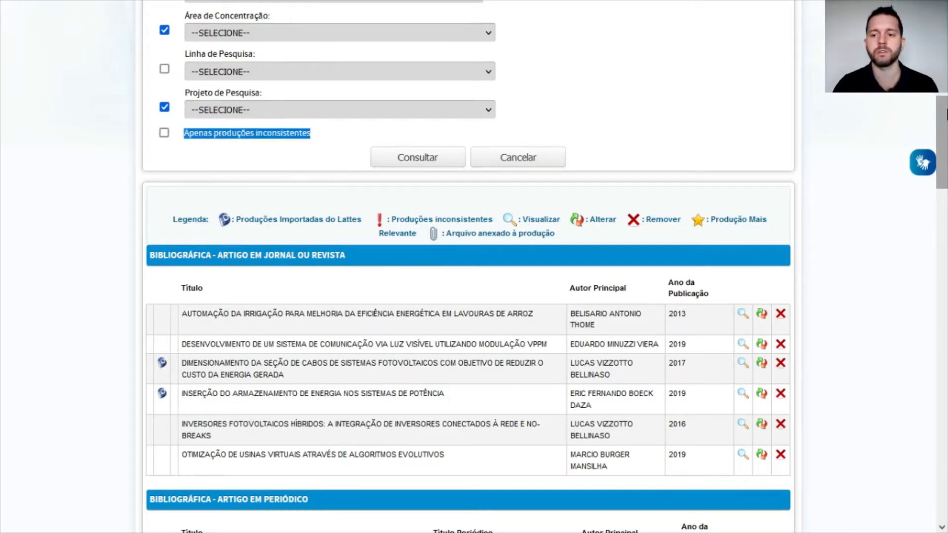
pyautogui.scroll(8, 729, 184)
pyautogui.scroll(-2, 730, 184)
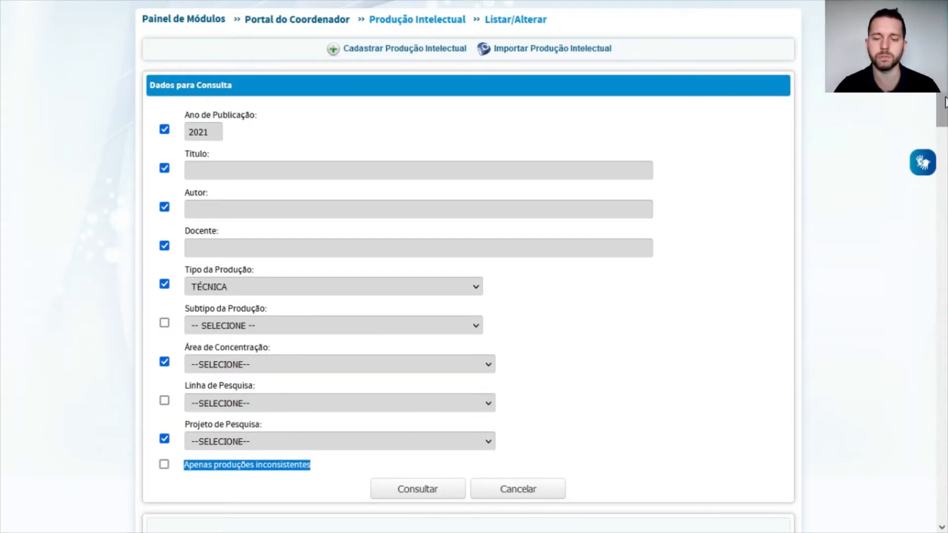
pyautogui.scroll(-3, 936, 103)
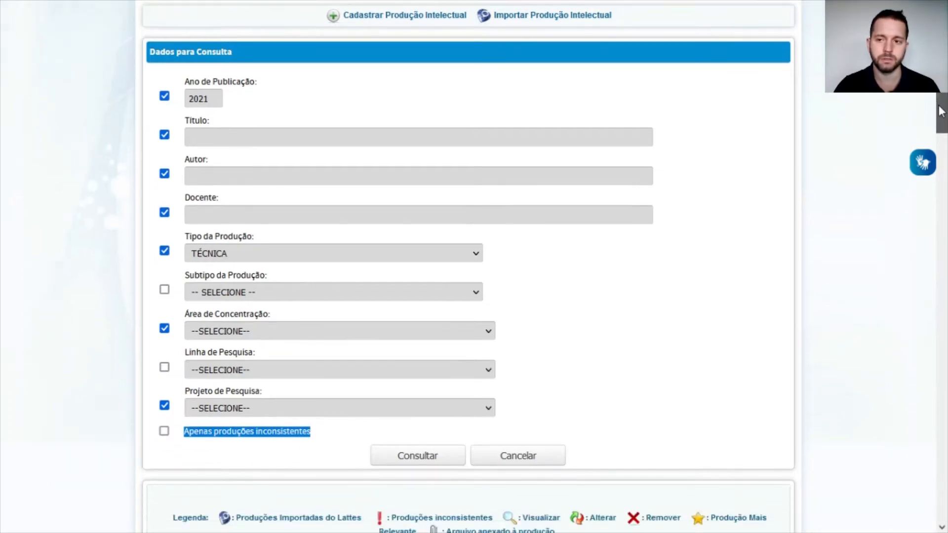
pyautogui.click(252, 308)
pyautogui.moveTo(247, 304); pyautogui.dragTo(212, 304)
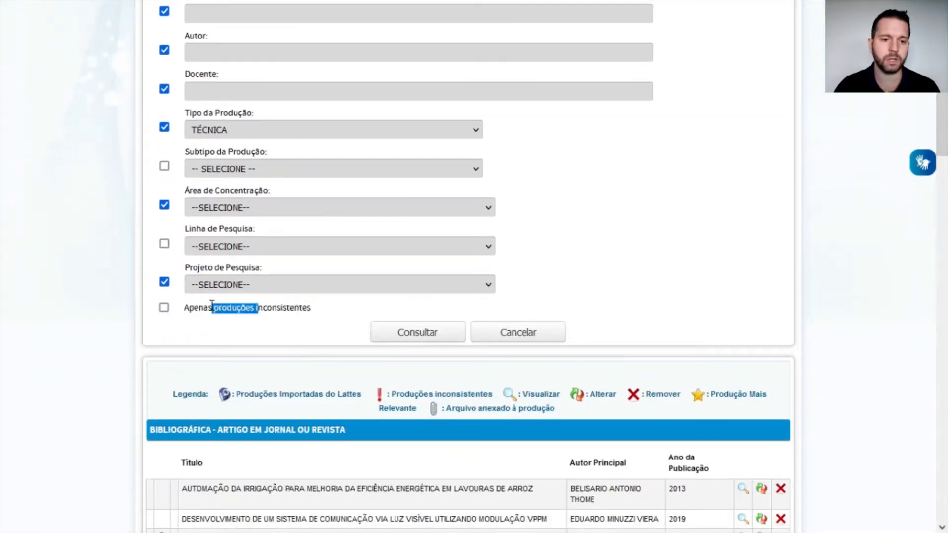
pyautogui.tripleClick(212, 304)
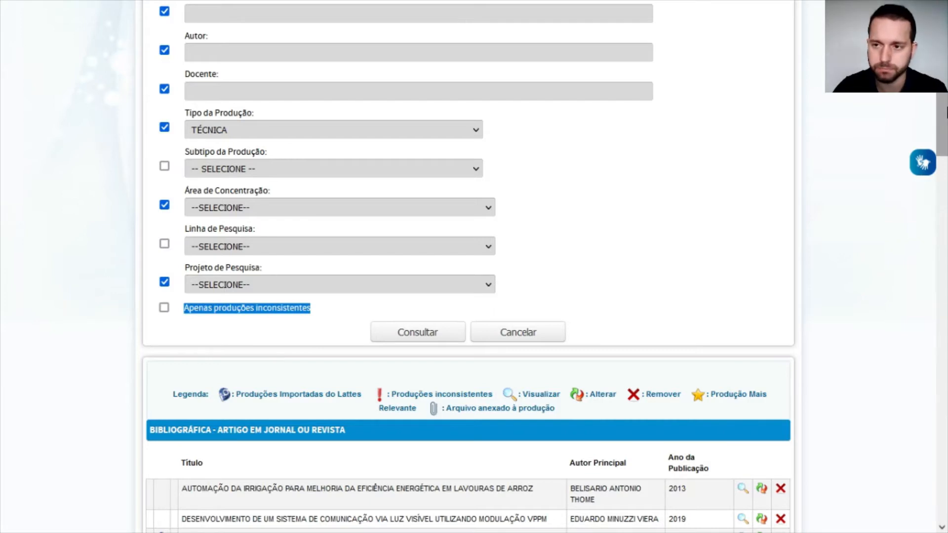
# Step: Open the Importar Produção Intelectual page for importing productions from Lattes curricula
pyautogui.scroll(5, 211, 304)
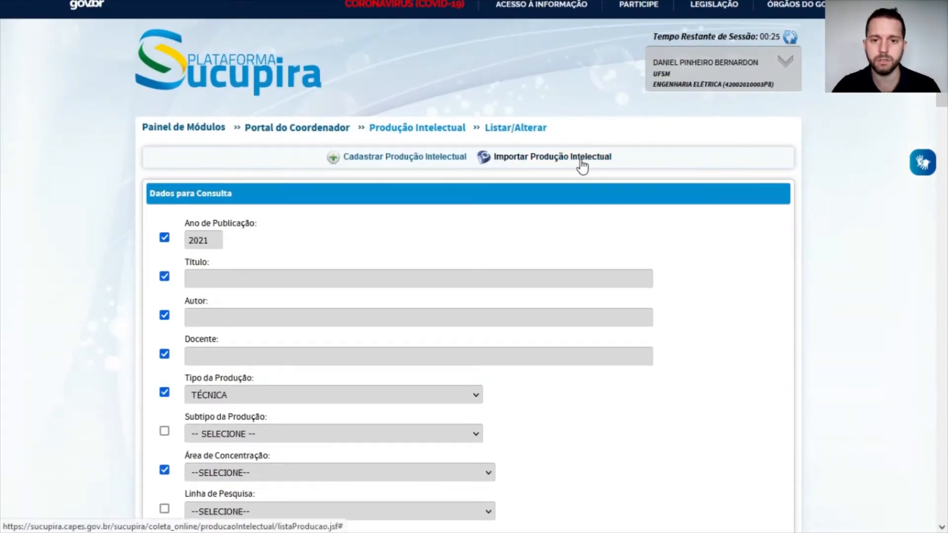
pyautogui.rightClick(535, 164)
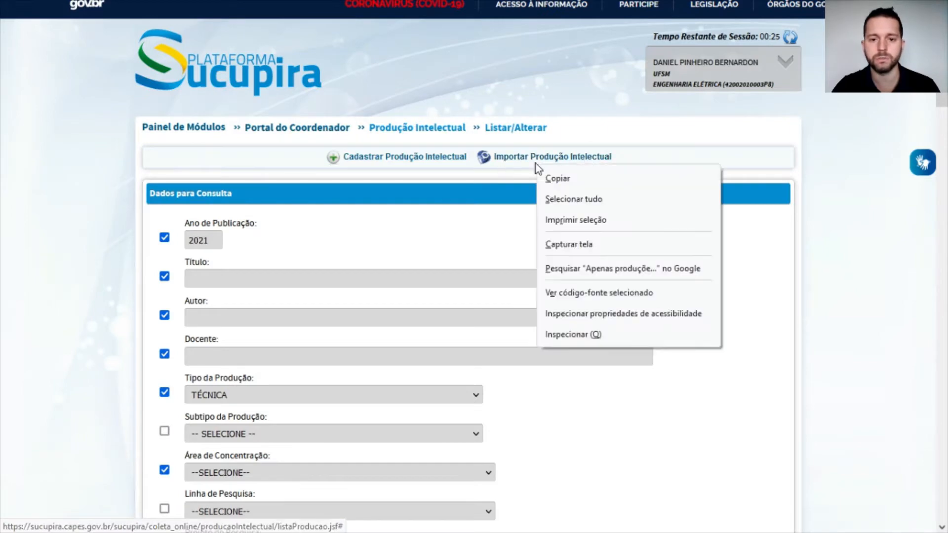
pyautogui.press('Escape')
pyautogui.click(532, 163)
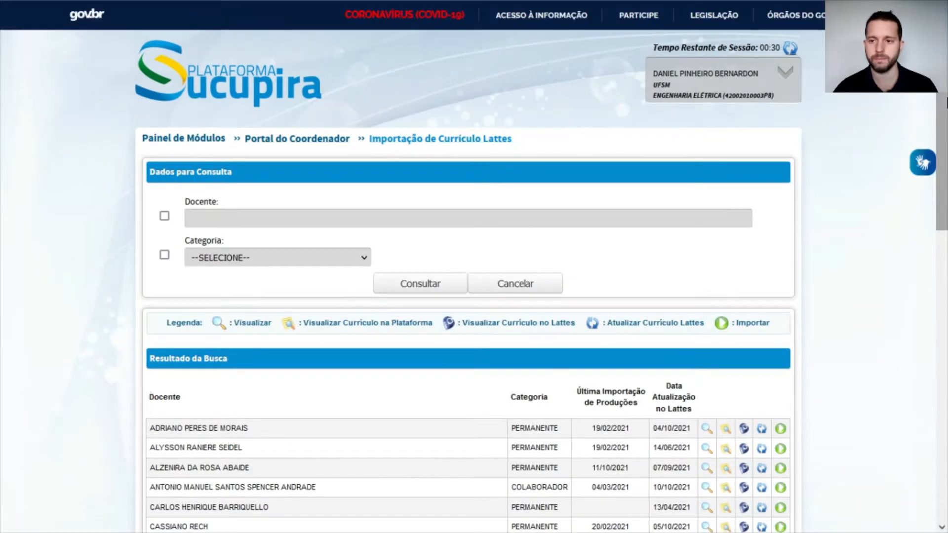
# Step: Examine the list of docentes, including the last production import and Lattes update date columns
pyautogui.moveTo(945, 96); pyautogui.dragTo(945, 234)
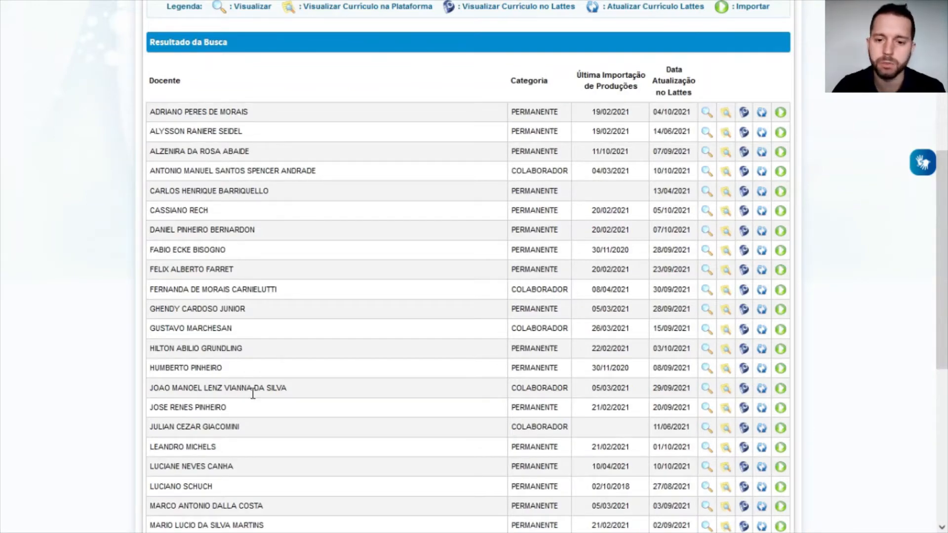
pyautogui.moveTo(947, 217); pyautogui.dragTo(926, 191)
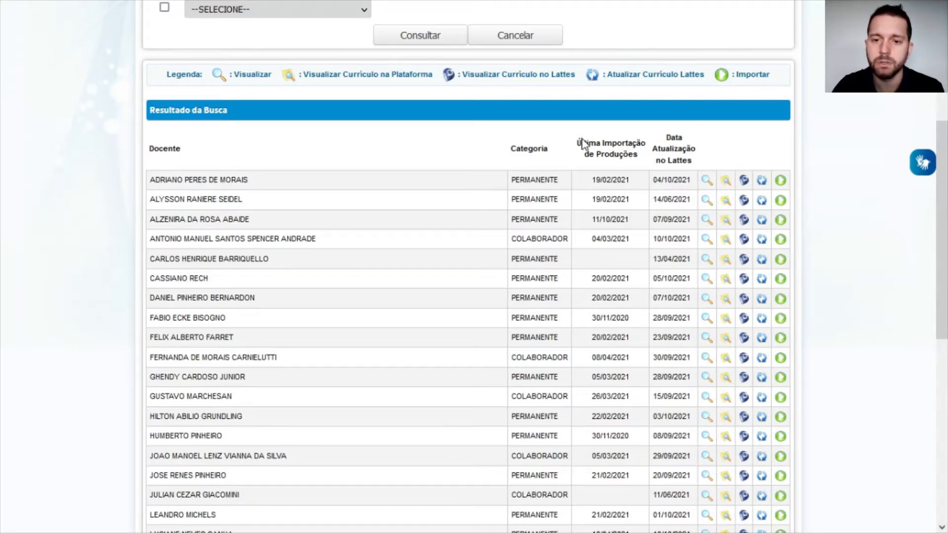
pyautogui.moveTo(581, 143); pyautogui.dragTo(624, 156)
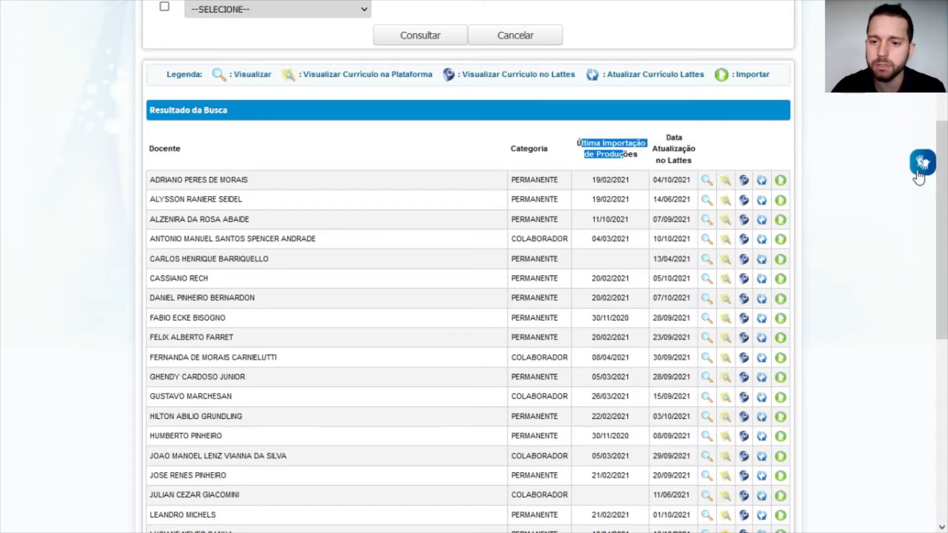
pyautogui.moveTo(593, 181); pyautogui.dragTo(606, 182)
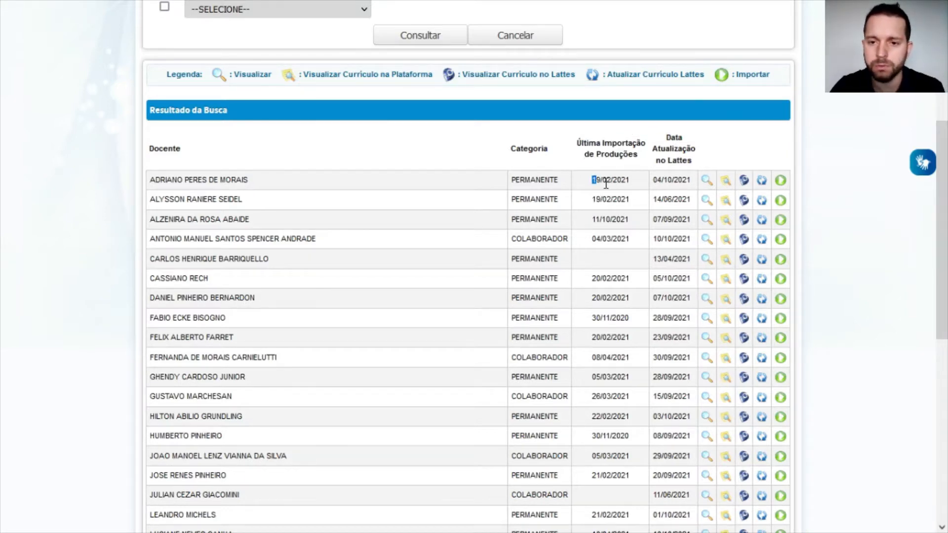
pyautogui.click(604, 192)
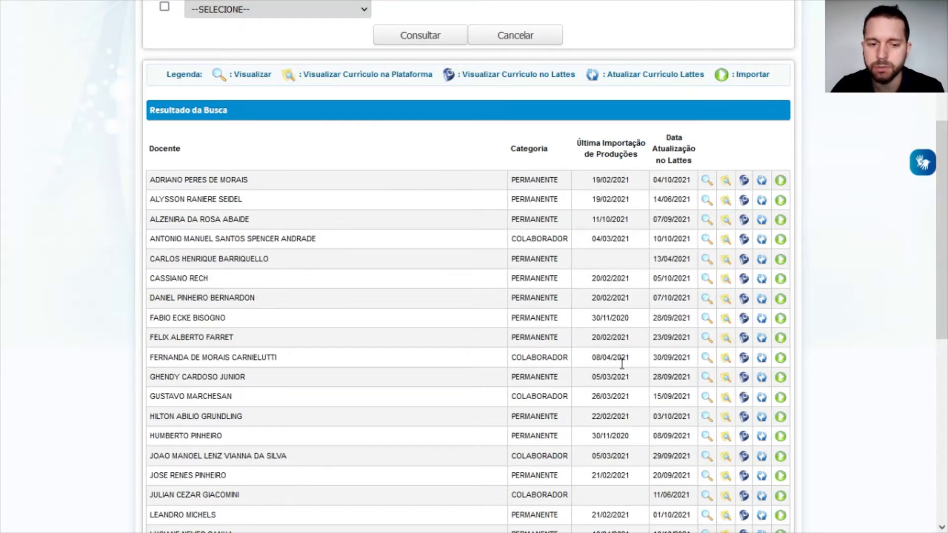
pyautogui.moveTo(943, 246); pyautogui.dragTo(943, 207)
pyautogui.moveTo(454, 1)
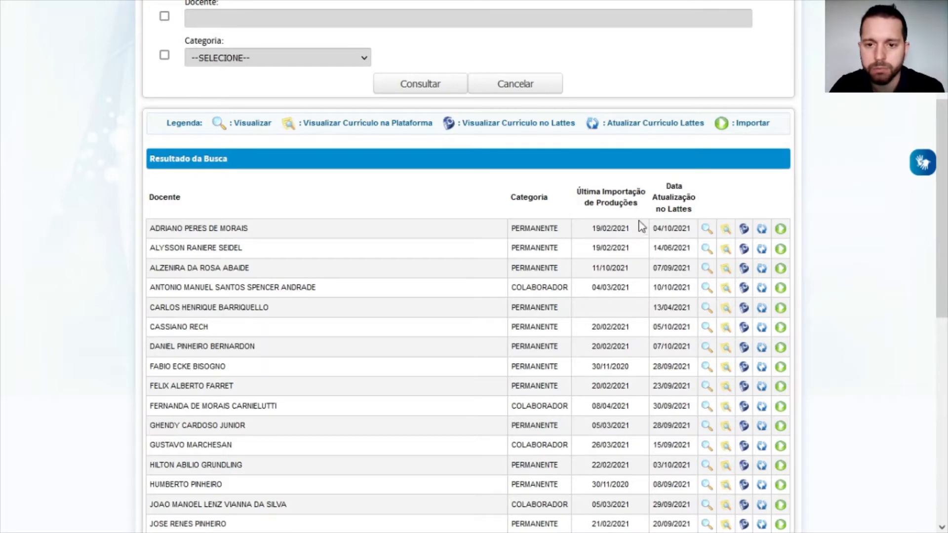
pyautogui.moveTo(671, 189); pyautogui.dragTo(681, 205)
pyautogui.click(677, 219)
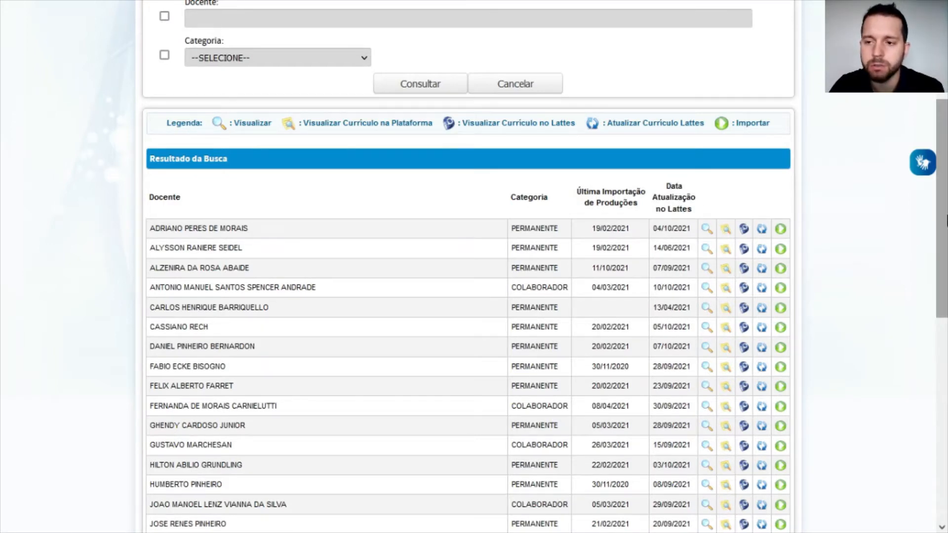
# Step: Open the import reference year dialog for the first docente in the list and close it without entering a year
pyautogui.moveTo(898, 1)
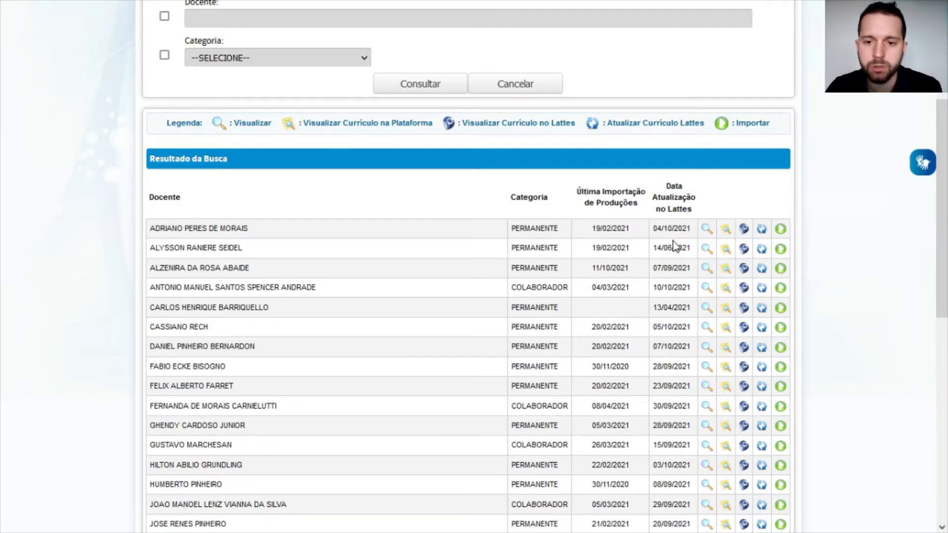
pyautogui.click(779, 229)
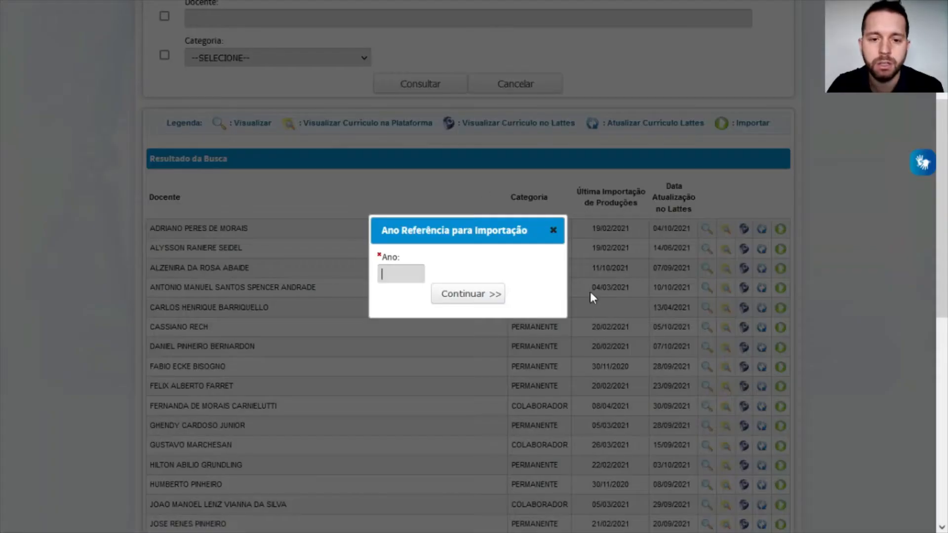
pyautogui.click(555, 228)
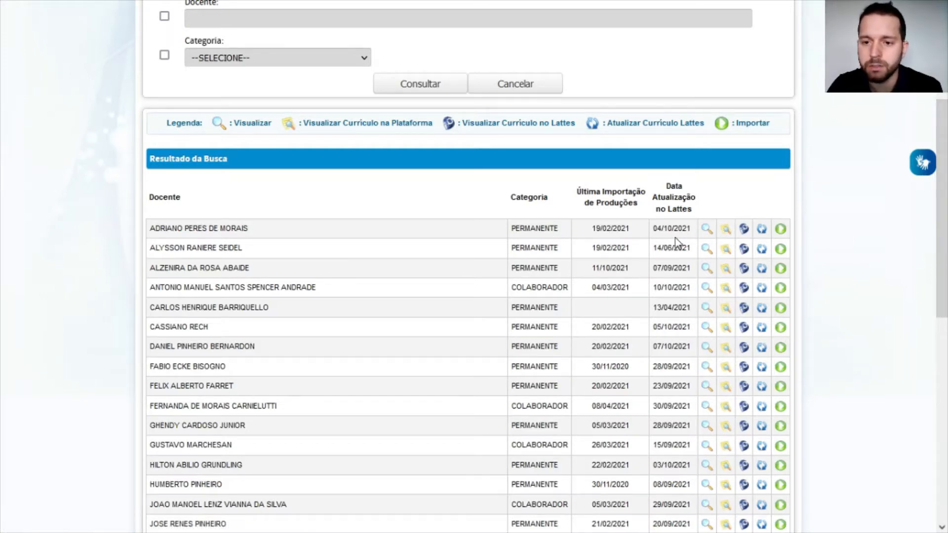
# Step: Compare the first docente's last production import date with the date of the latest Lattes update
pyautogui.moveTo(603, 236); pyautogui.dragTo(622, 235)
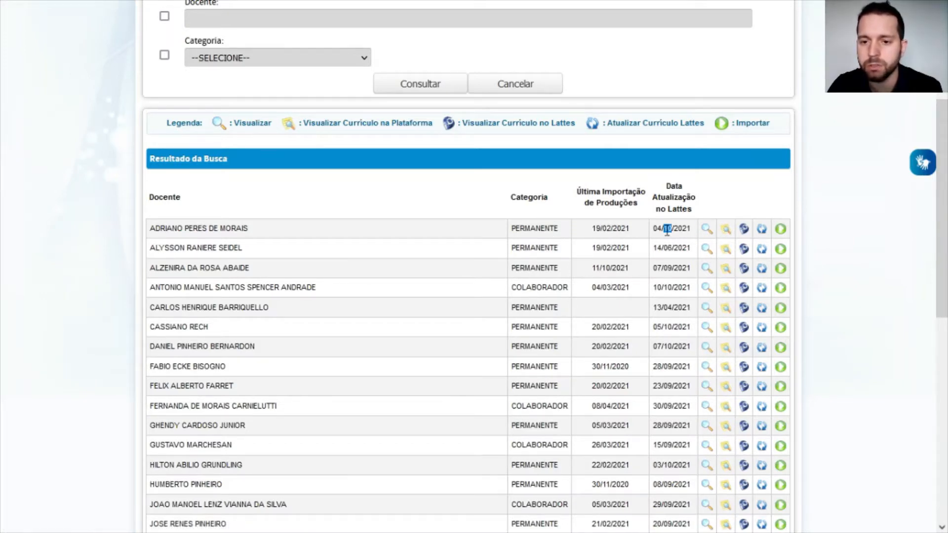
pyautogui.tripleClick(666, 231)
pyautogui.moveTo(941, 194); pyautogui.dragTo(941, 192)
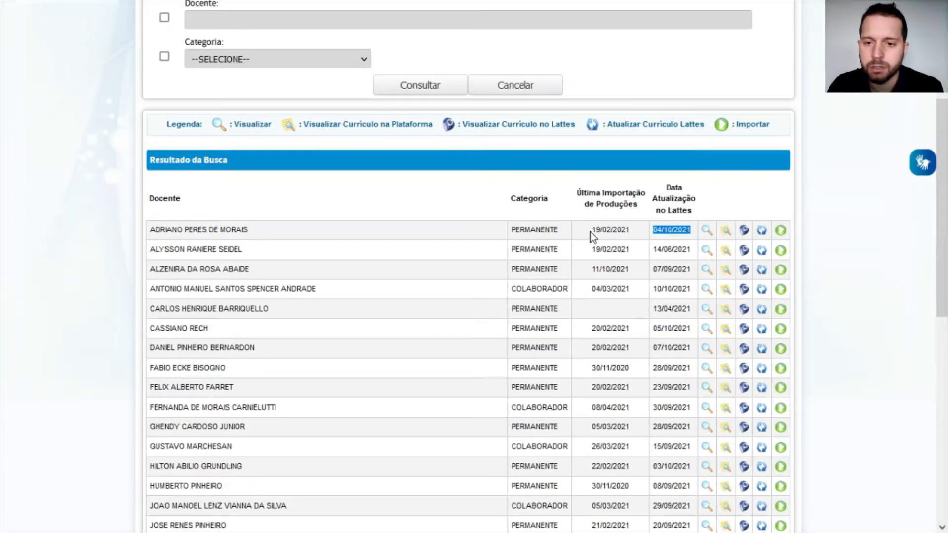
pyautogui.click(659, 221)
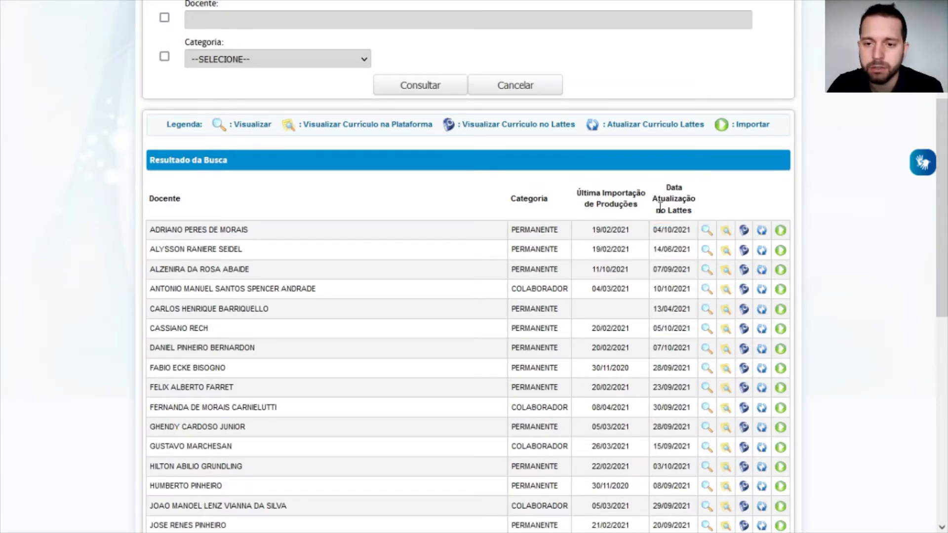
pyautogui.click(686, 230)
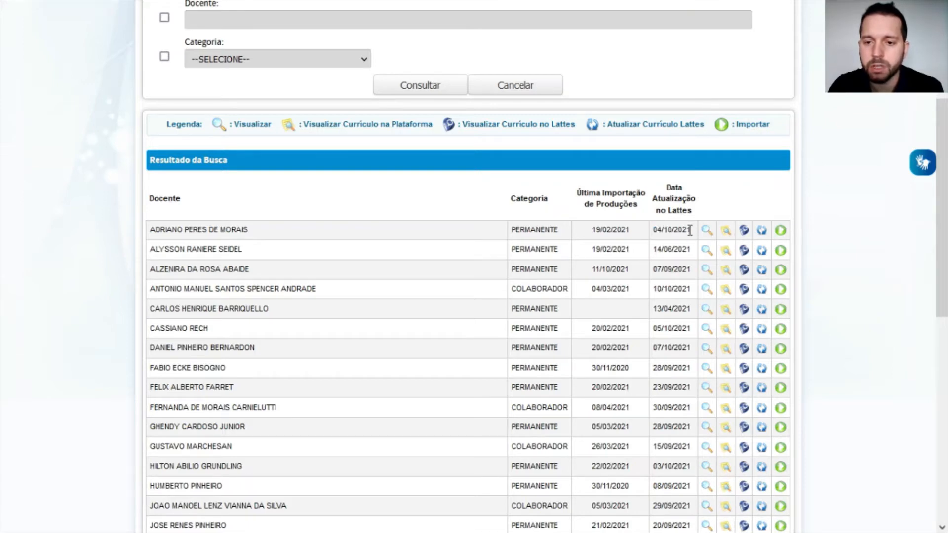
pyautogui.click(671, 243)
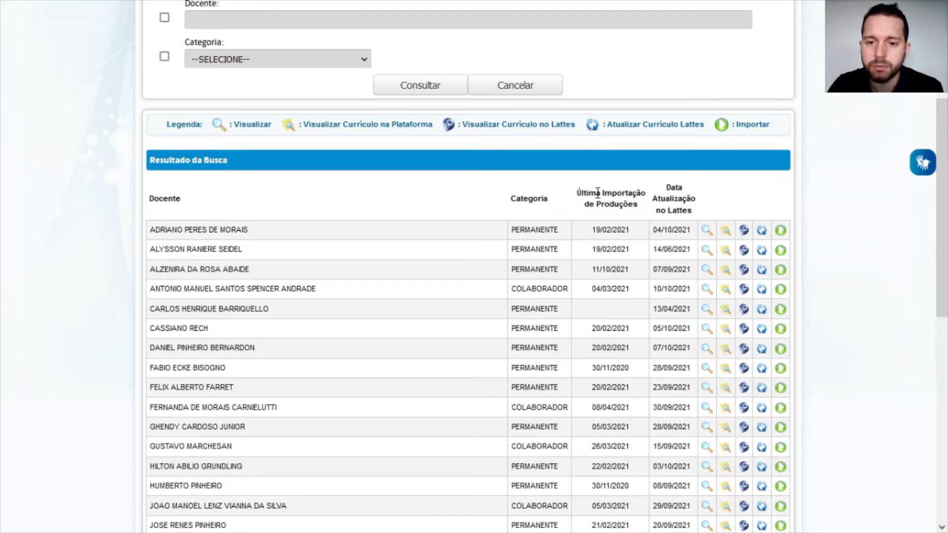
pyautogui.click(638, 236)
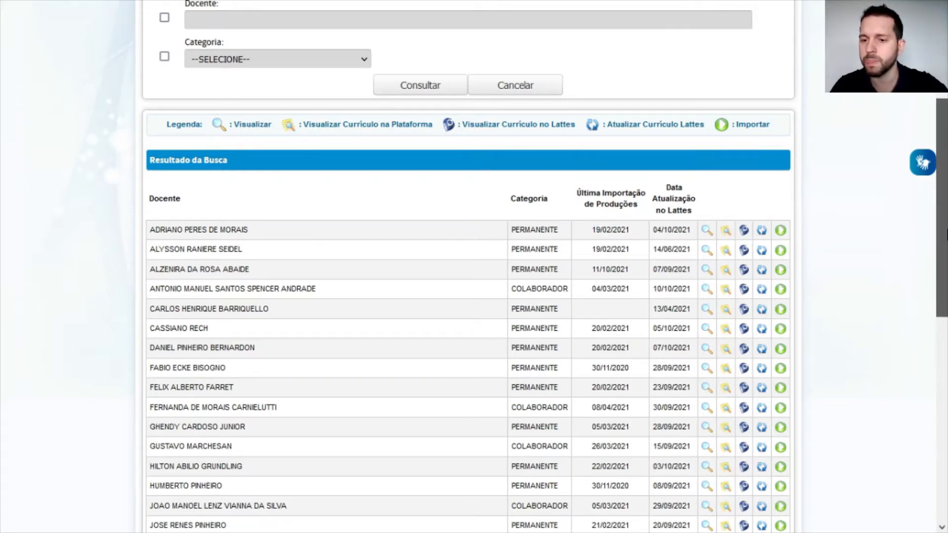
# Step: Open the first docente's curriculum within the platform and review the Identificação and Formação acadêmica/titulação sections
pyautogui.moveTo(943, 222); pyautogui.dragTo(945, 229)
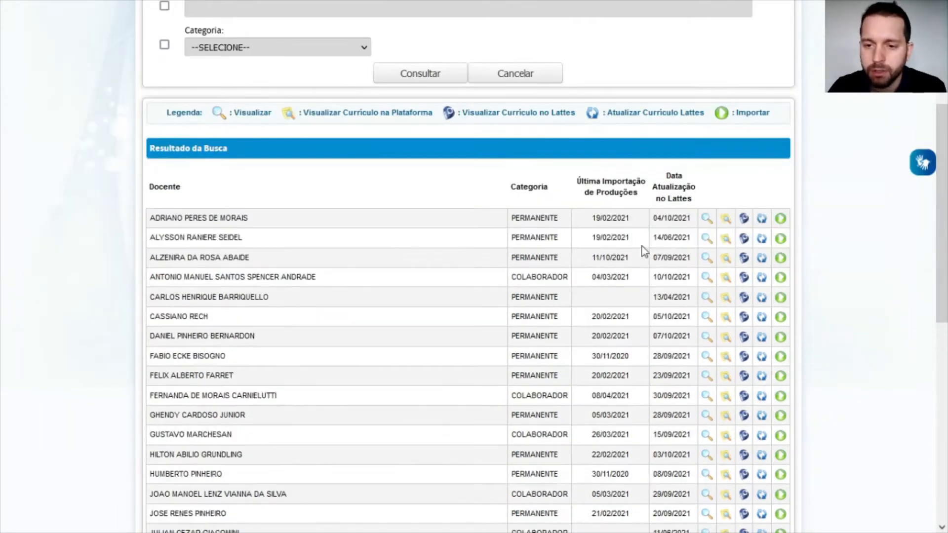
pyautogui.scroll(-3, 663, 233)
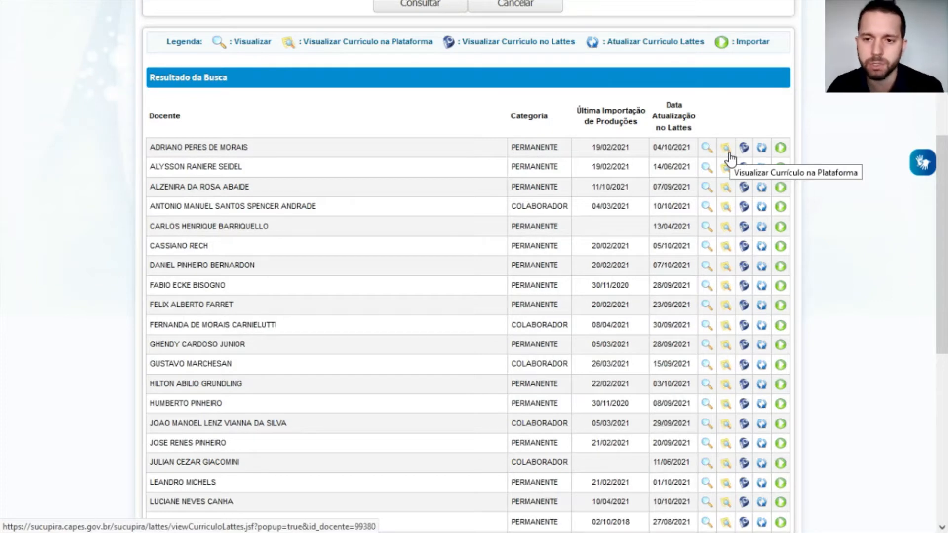
pyautogui.click(729, 154)
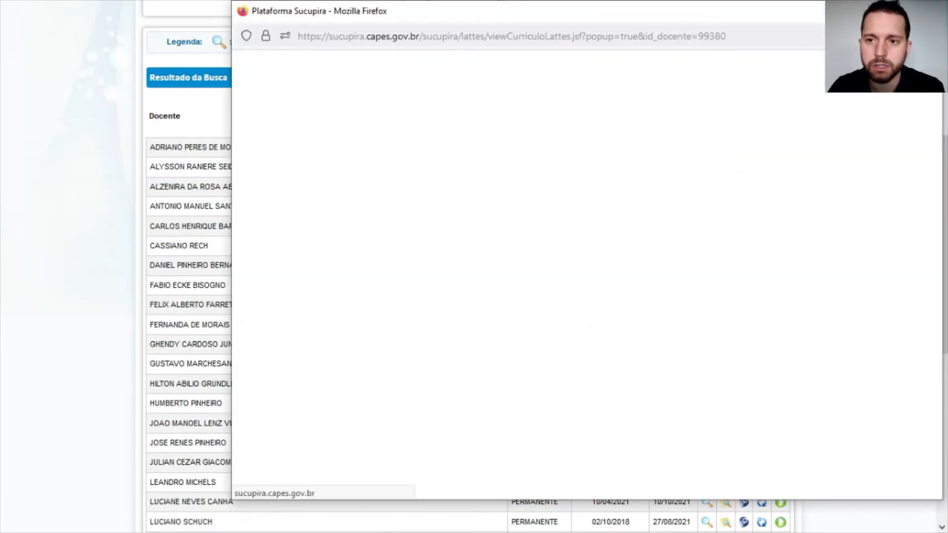
pyautogui.scroll(-3, 564, 305)
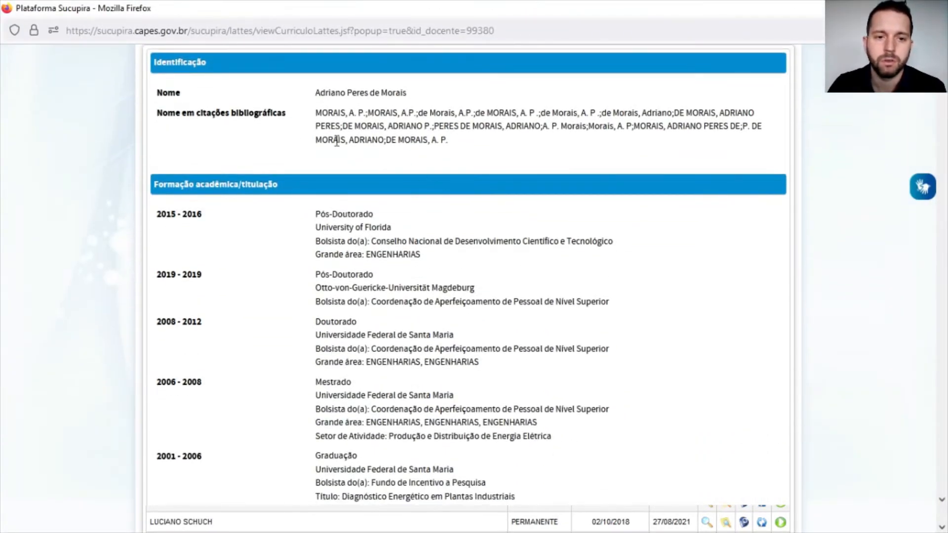
pyautogui.moveTo(204, 113); pyautogui.dragTo(308, 116)
pyautogui.click(326, 109)
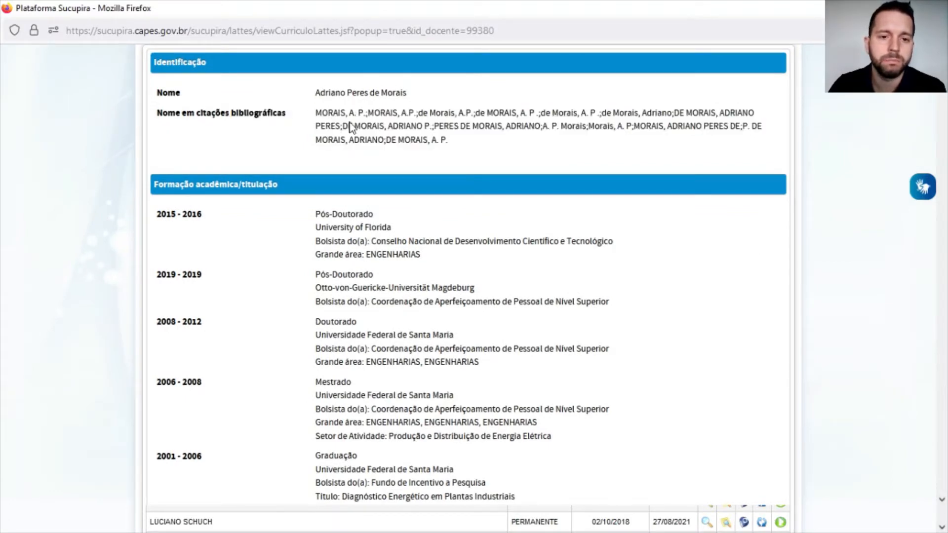
pyautogui.scroll(-2, 351, 131)
pyautogui.scroll(1, 257, 81)
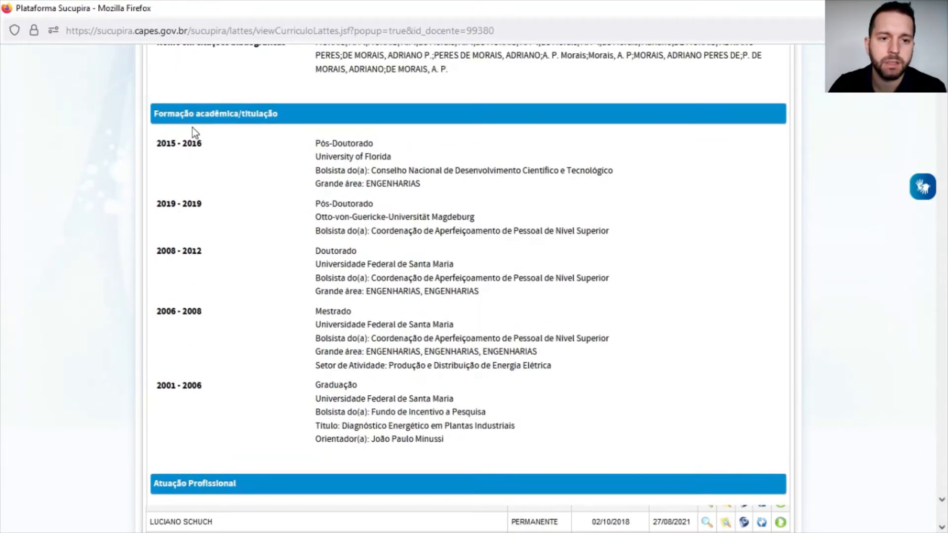
pyautogui.moveTo(189, 115); pyautogui.dragTo(247, 120)
# Step: Review the Atuação Profissional section and the bibliographic and technical productions of the curriculum, and close it
pyautogui.scroll(-8, 324, 158)
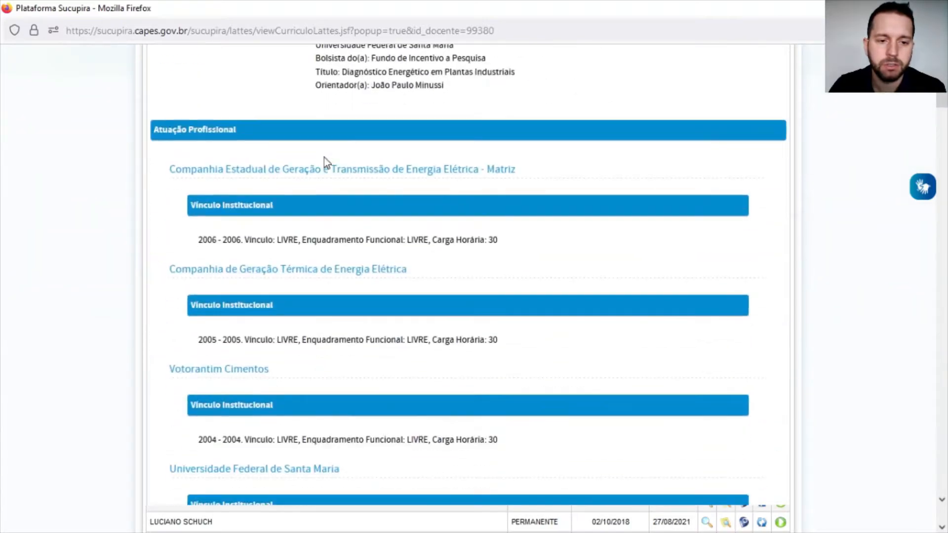
pyautogui.scroll(-4, 325, 139)
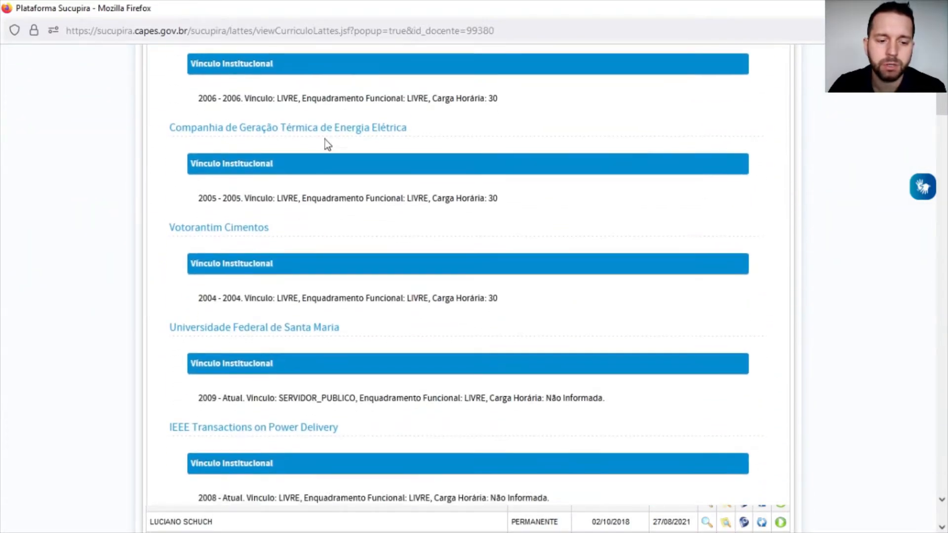
pyautogui.scroll(-16, 325, 139)
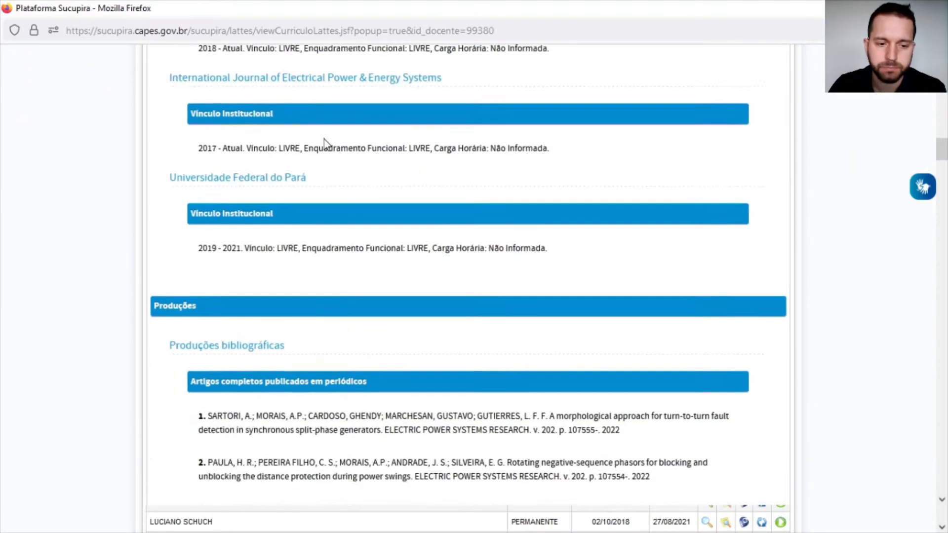
pyautogui.moveTo(227, 203); pyautogui.dragTo(285, 203)
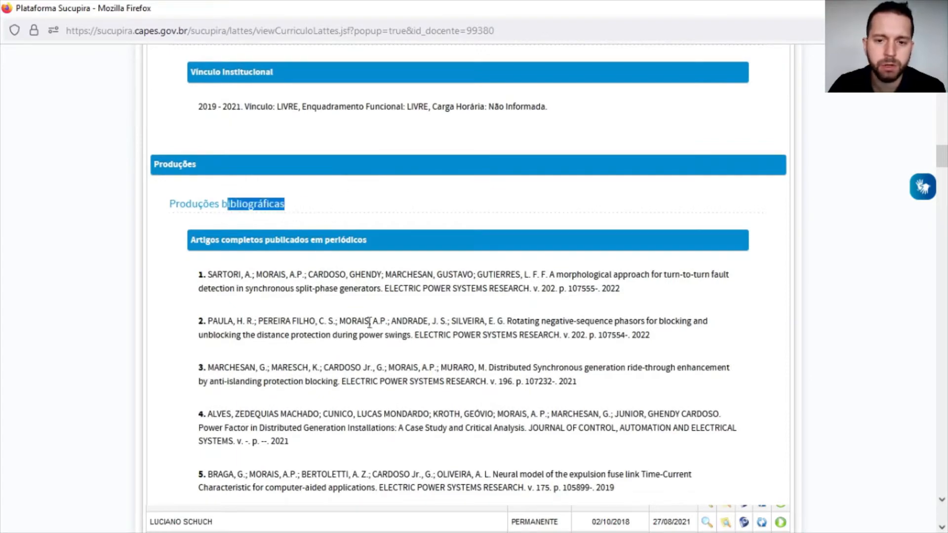
pyautogui.scroll(-20, 373, 325)
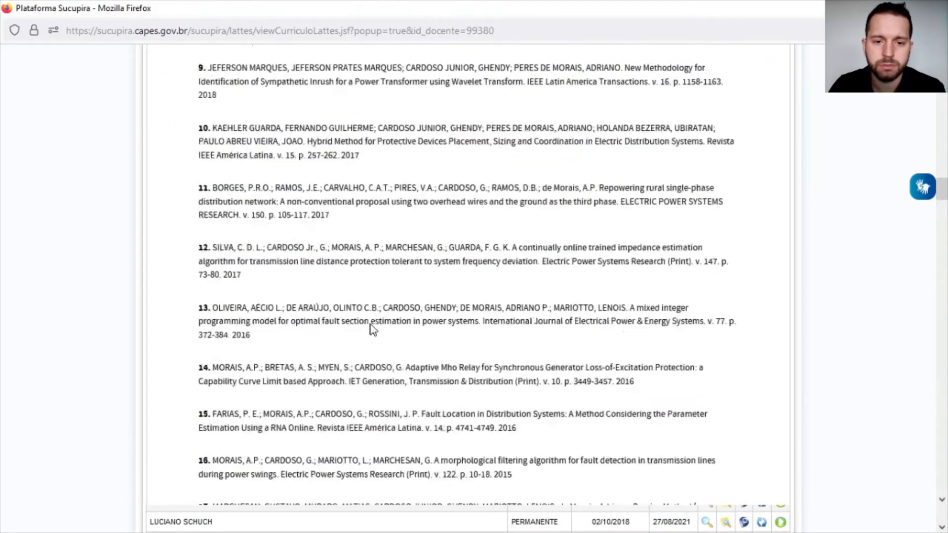
pyautogui.scroll(-7, 372, 324)
pyautogui.scroll(1, 289, 191)
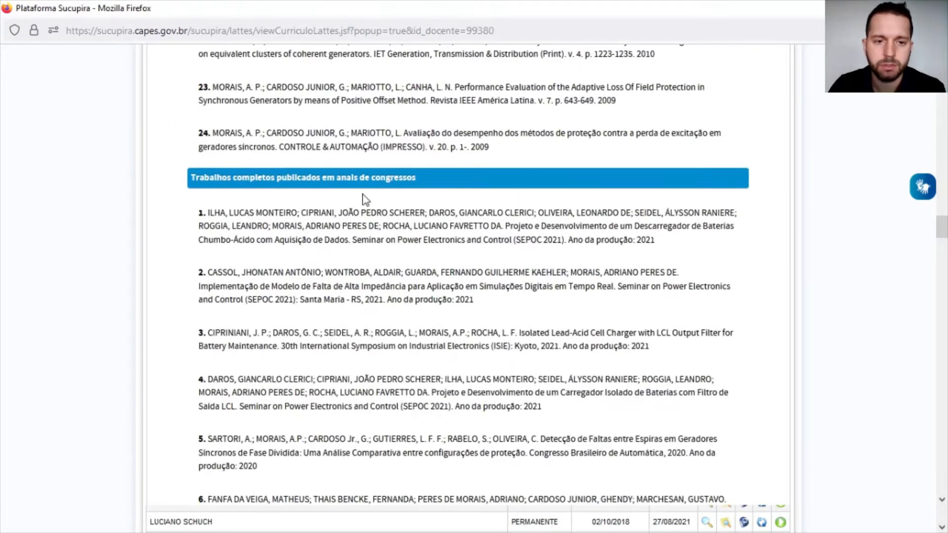
pyautogui.scroll(-20, 944, 292)
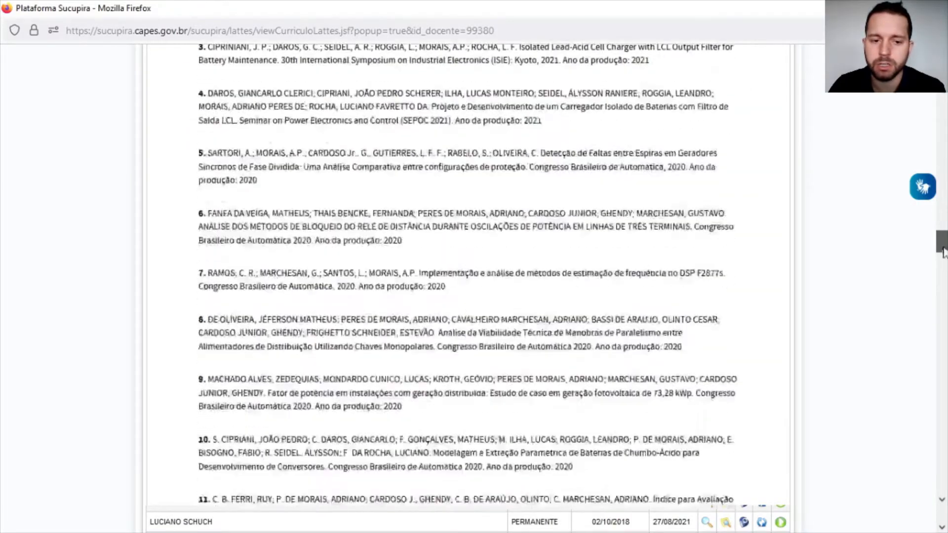
pyautogui.moveTo(944, 314); pyautogui.dragTo(945, 492)
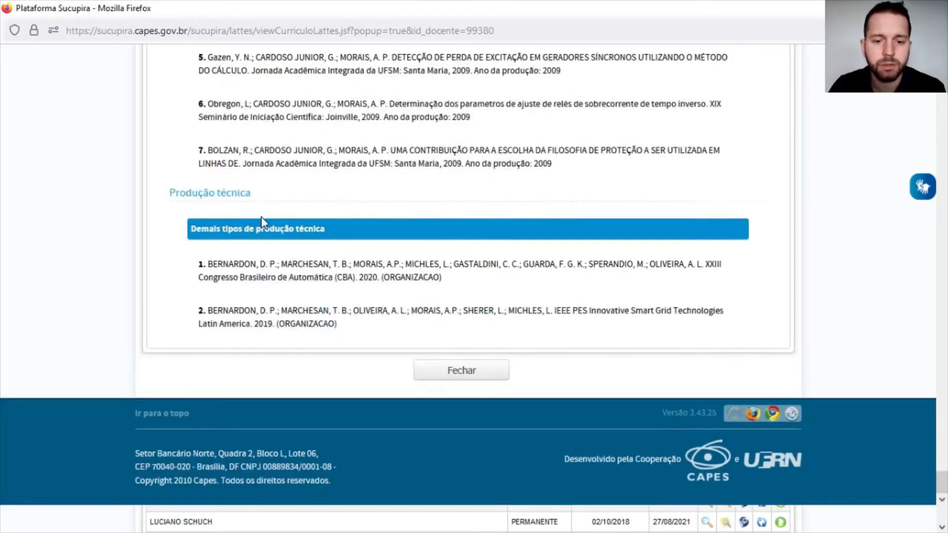
pyautogui.click(493, 378)
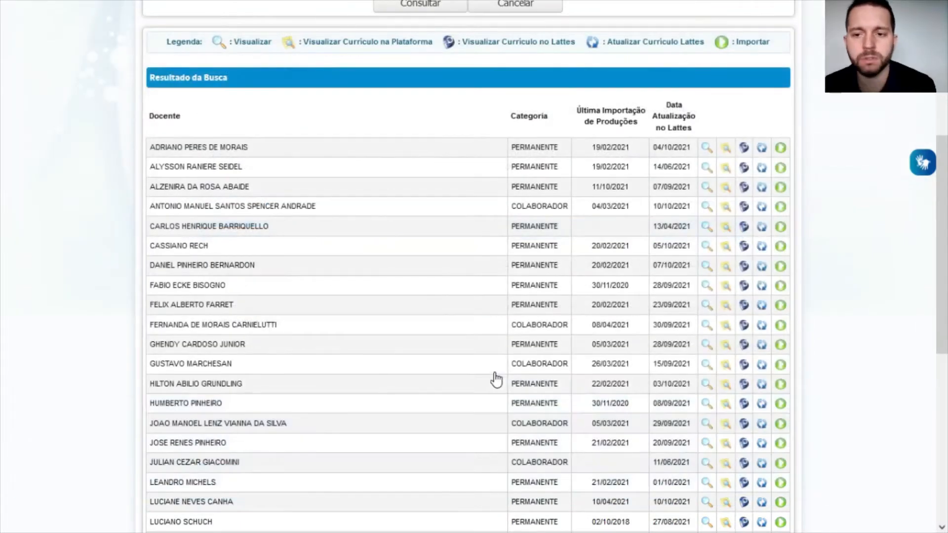
# Step: View the first docente's curriculum on the Lattes site after completing the reCAPTCHA, close it, and check the Lattes update date in the list
pyautogui.click(745, 148)
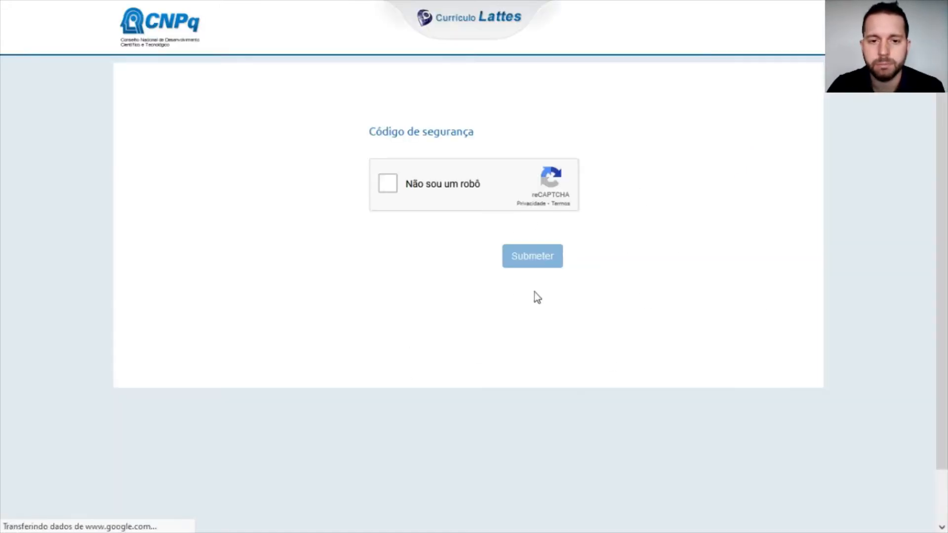
pyautogui.click(391, 185)
pyautogui.click(514, 261)
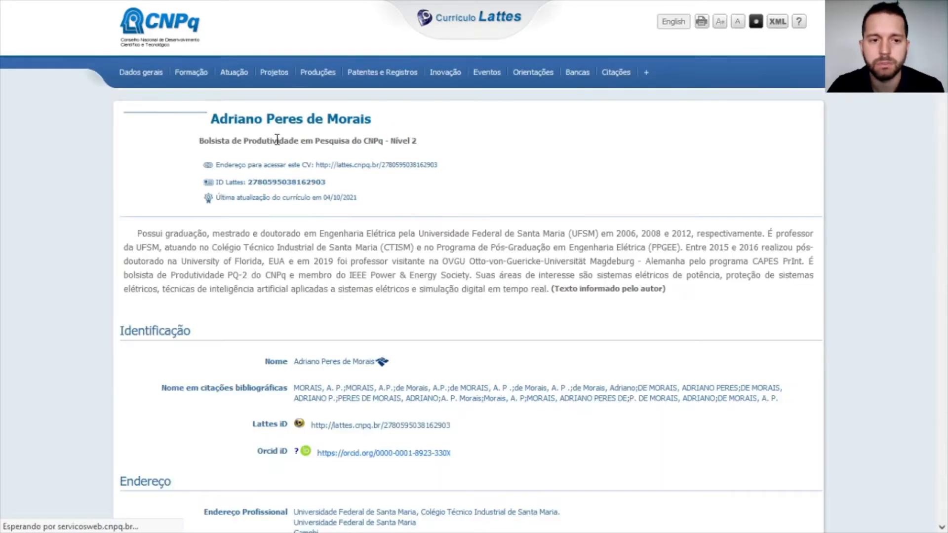
pyautogui.moveTo(228, 119); pyautogui.dragTo(306, 125)
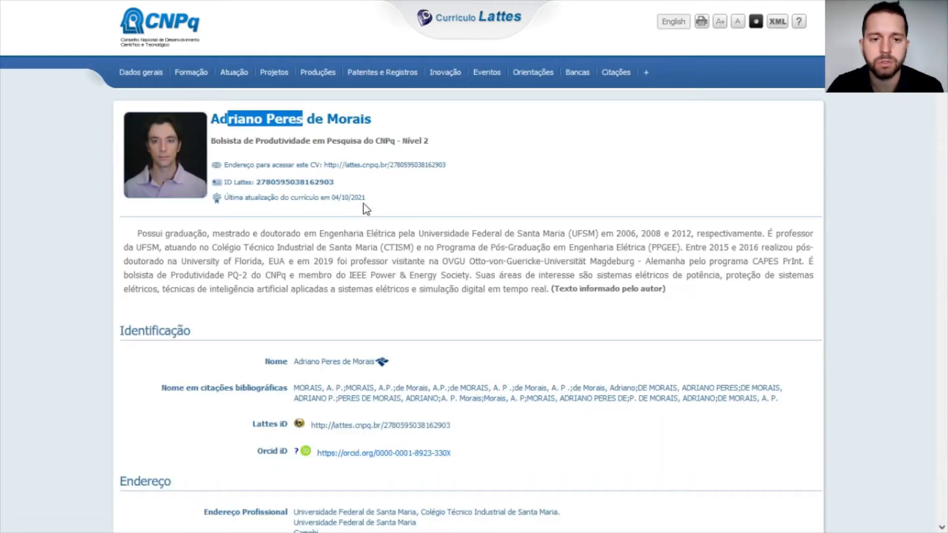
pyautogui.moveTo(182, 1)
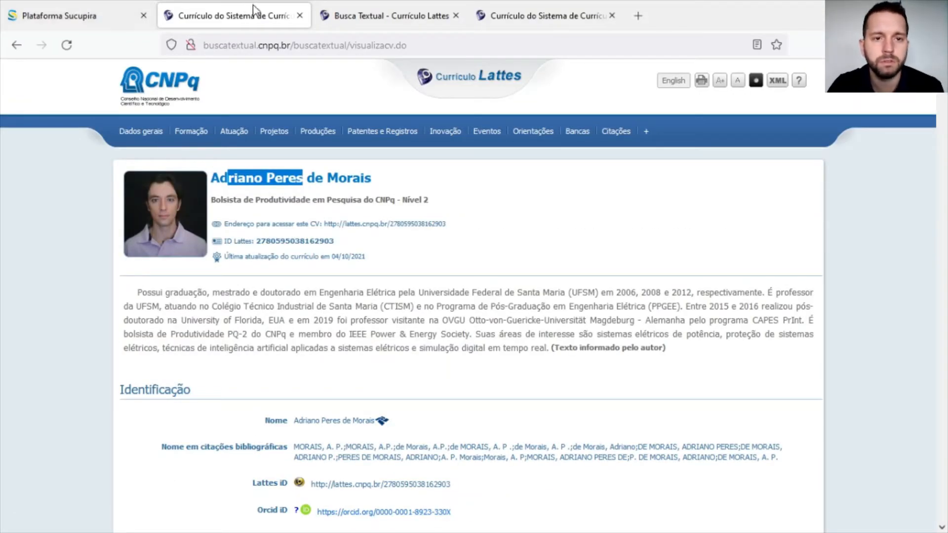
pyautogui.click(299, 15)
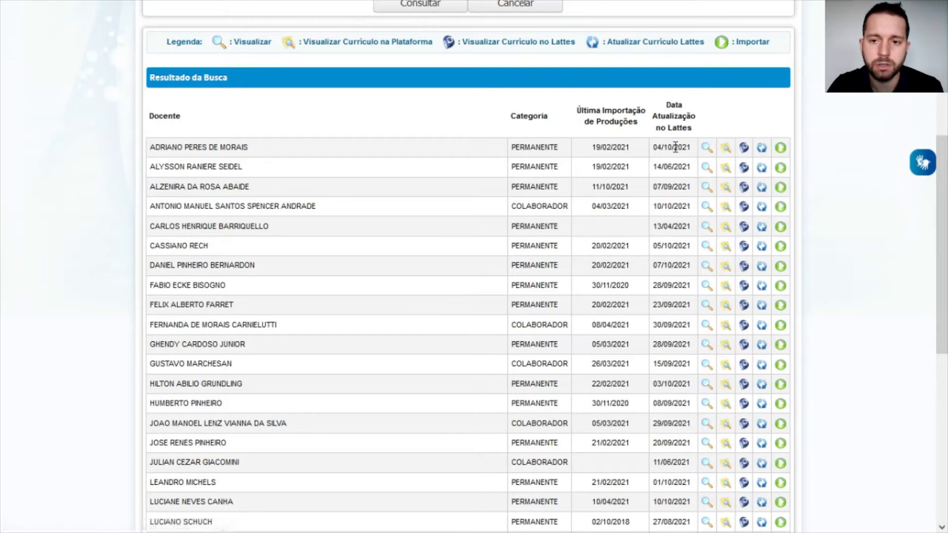
pyautogui.moveTo(650, 149); pyautogui.dragTo(669, 158)
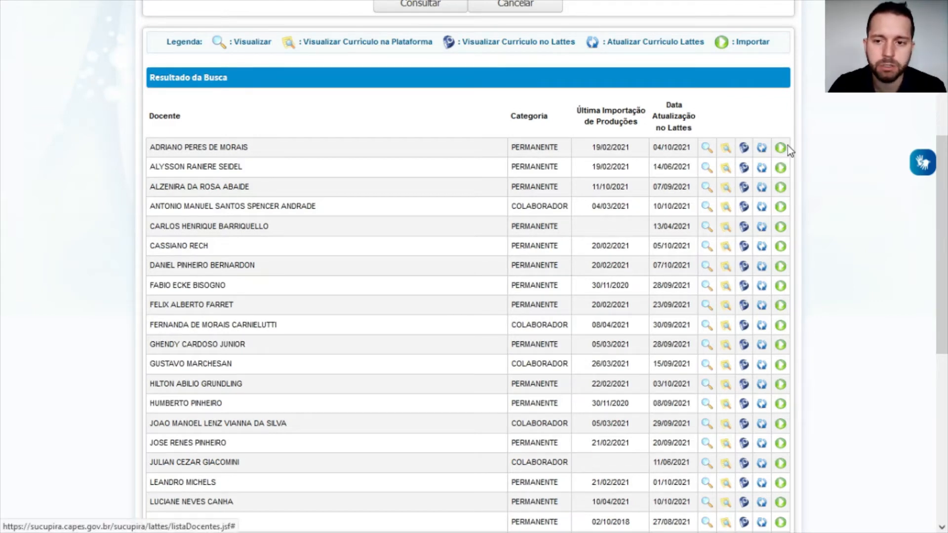
# Step: Start the production import for the seventh docente in the list with 2021 as the reference year
pyautogui.scroll(-1, 751, 181)
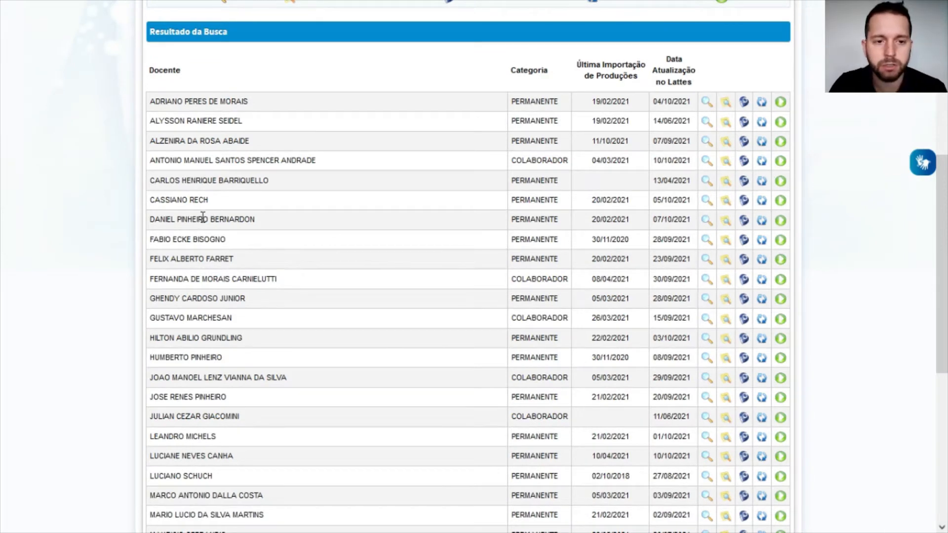
pyautogui.moveTo(203, 218); pyautogui.dragTo(568, 225)
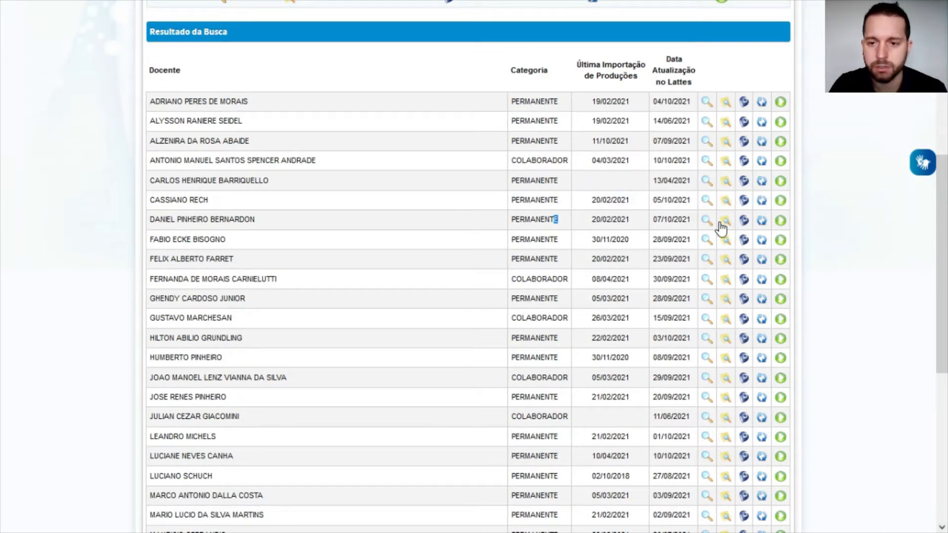
pyautogui.click(781, 220)
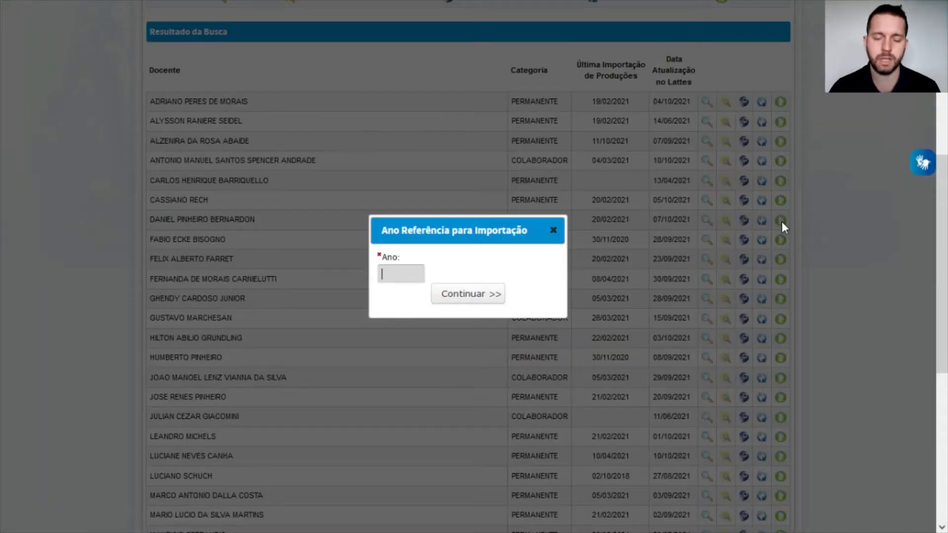
pyautogui.write('20')
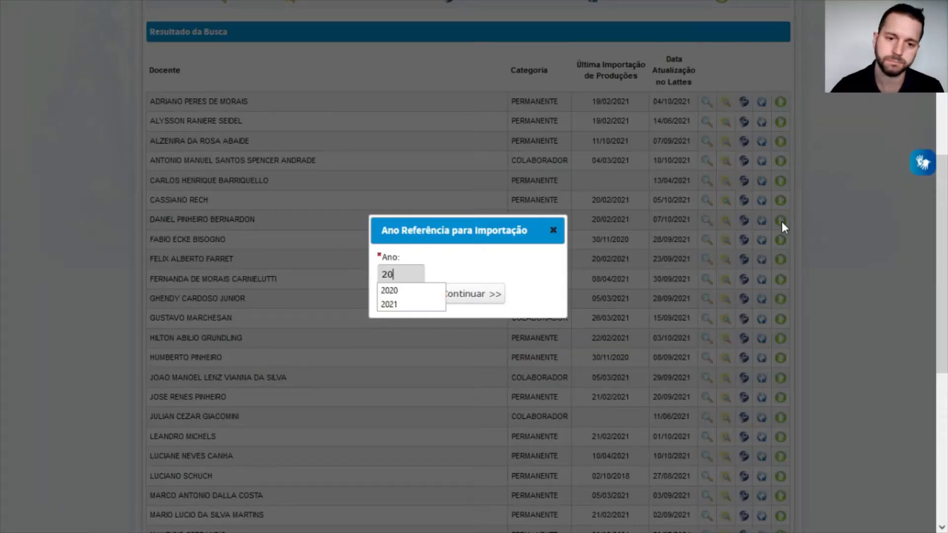
pyautogui.write('21')
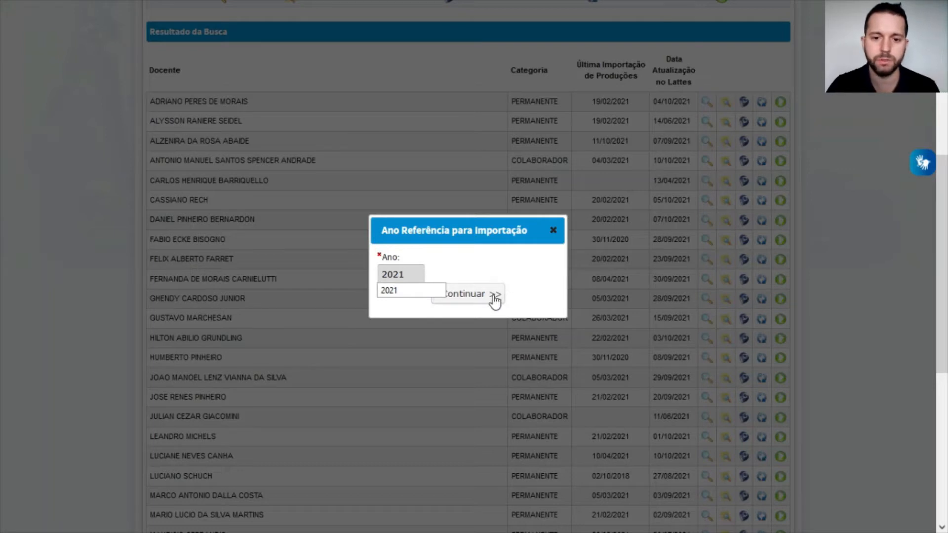
pyautogui.click(494, 299)
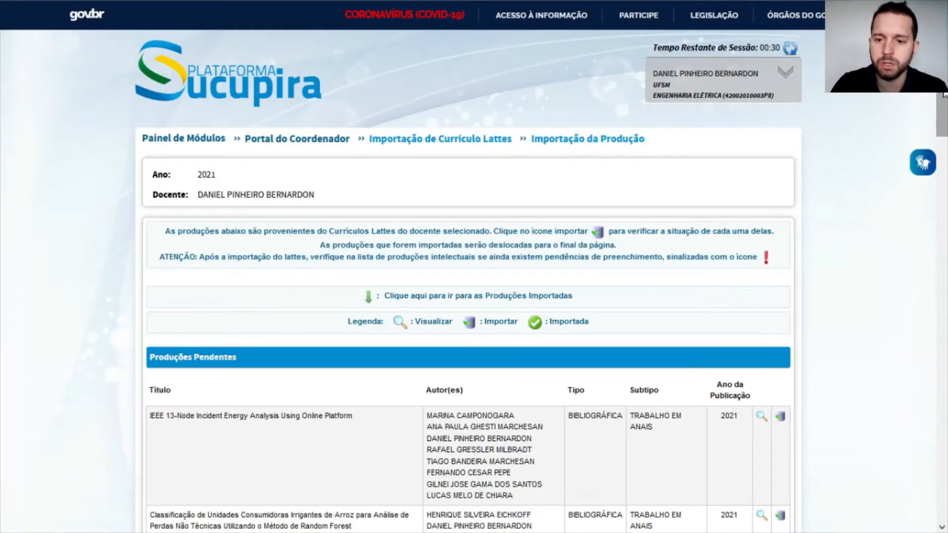
# Step: Read the instructions on checking and importing each production, and look through the Produções Pendentes list down to the end of the page
pyautogui.scroll(-1, 941, 97)
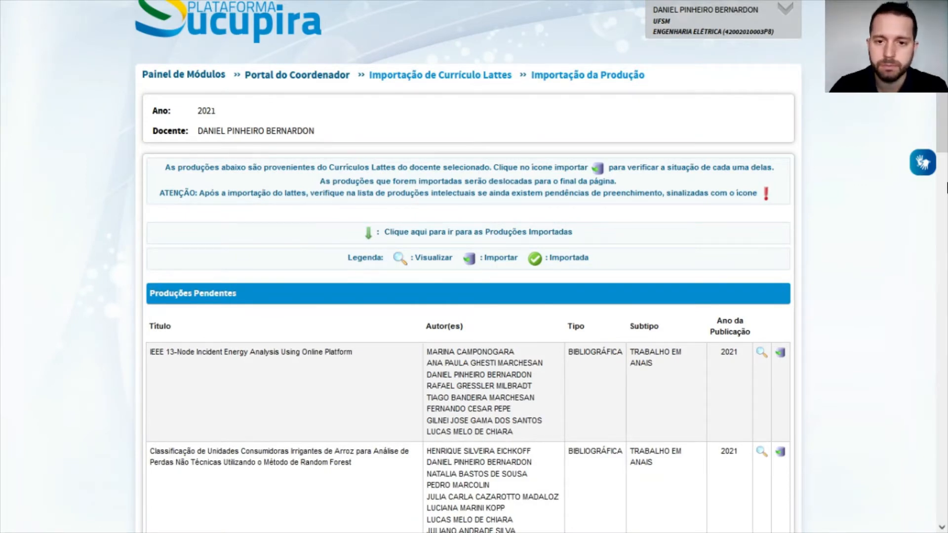
pyautogui.scroll(-1, 941, 144)
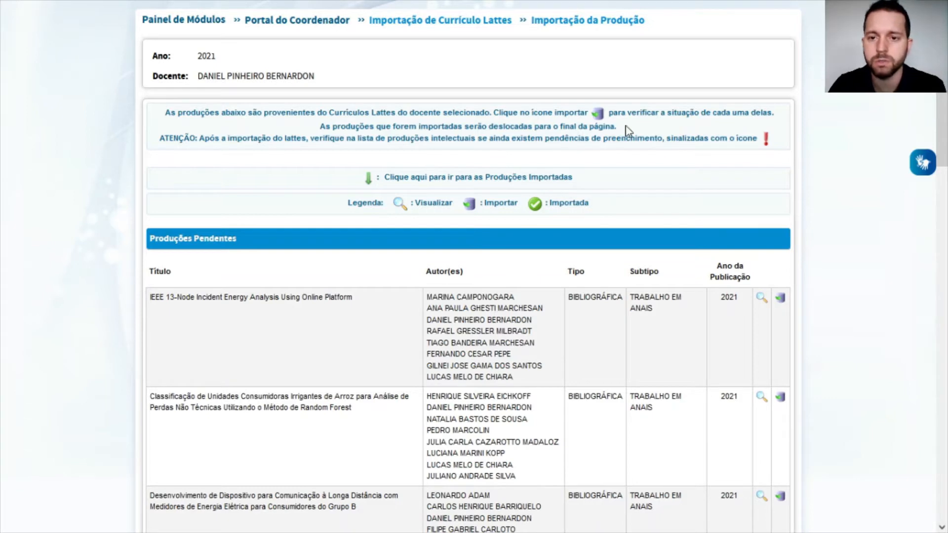
pyautogui.moveTo(627, 113); pyautogui.dragTo(763, 114)
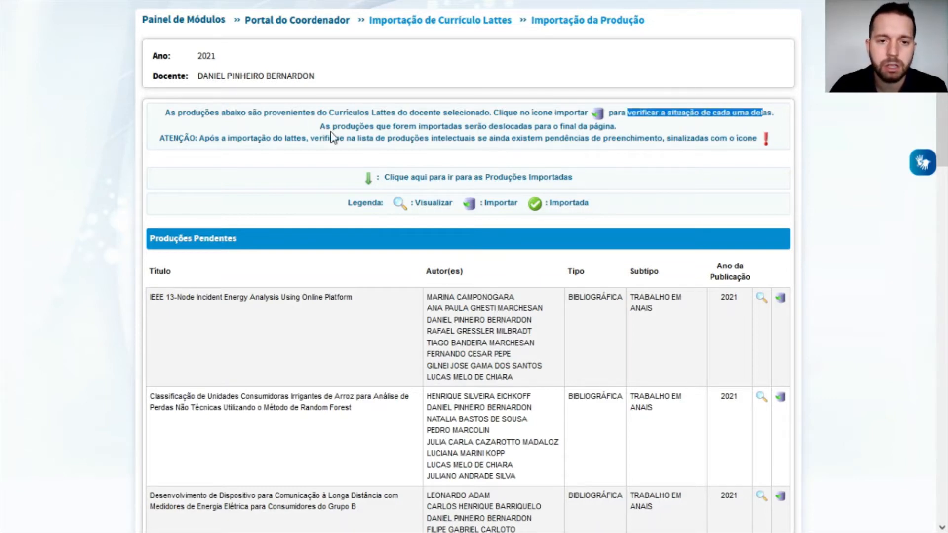
pyautogui.moveTo(333, 126); pyautogui.dragTo(598, 126)
pyautogui.moveTo(944, 157); pyautogui.dragTo(944, 511)
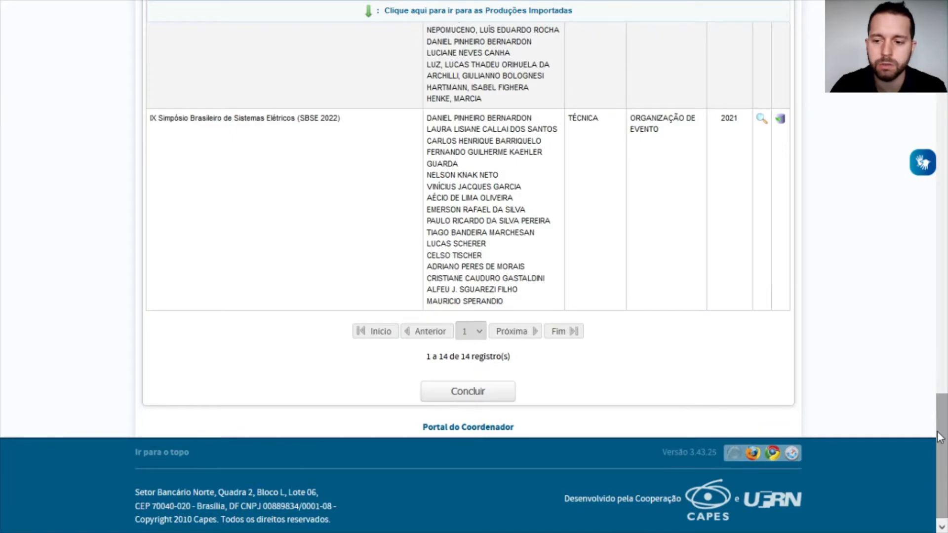
pyautogui.moveTo(943, 434); pyautogui.dragTo(943, 298)
pyautogui.moveTo(947, 242); pyautogui.dragTo(944, 57)
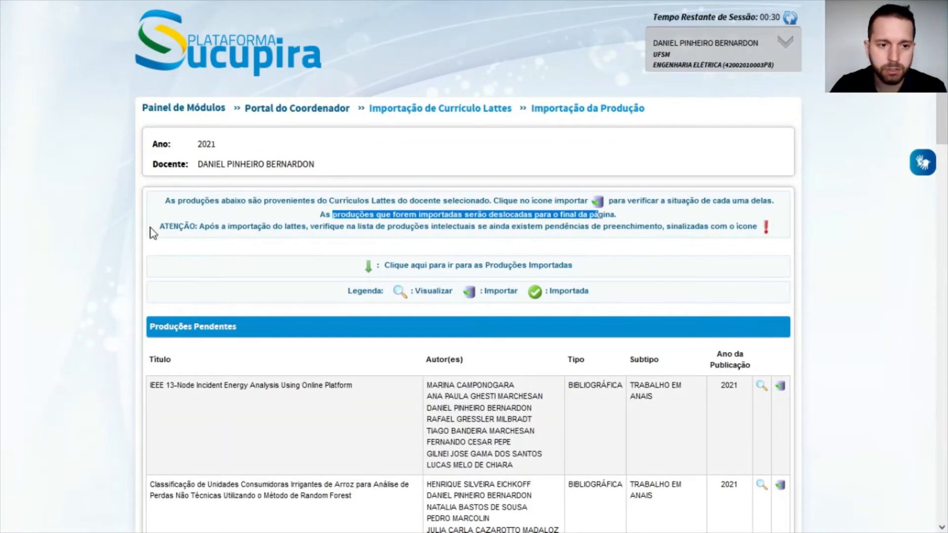
# Step: Read the ATENÇÃO note about checking imported productions for pending fields marked with the red exclamation icon
pyautogui.doubleClick(177, 226)
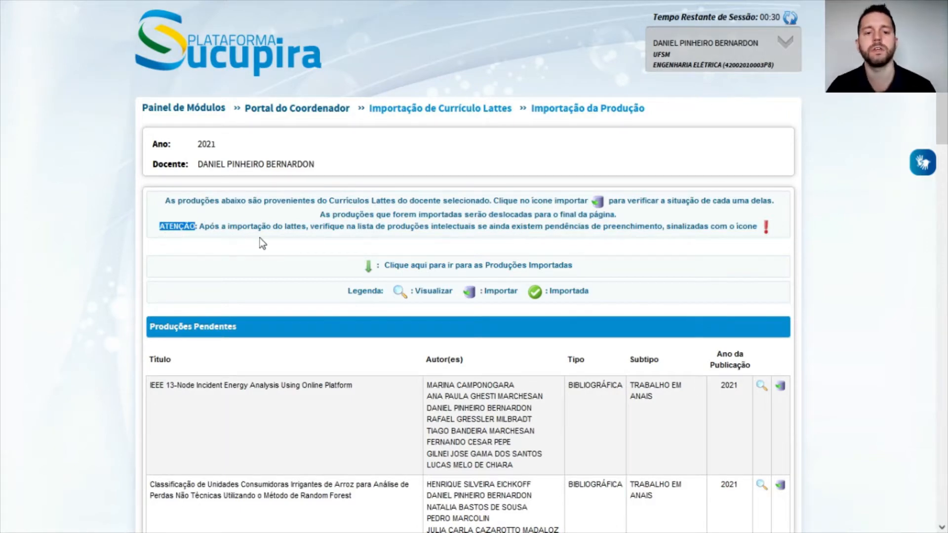
pyautogui.moveTo(388, 226); pyautogui.dragTo(642, 234)
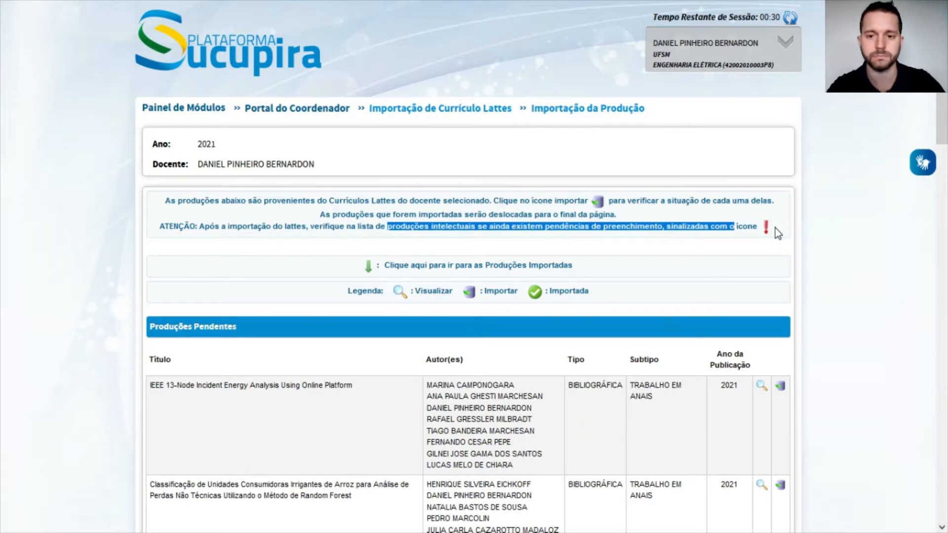
pyautogui.scroll(-1, 933, 111)
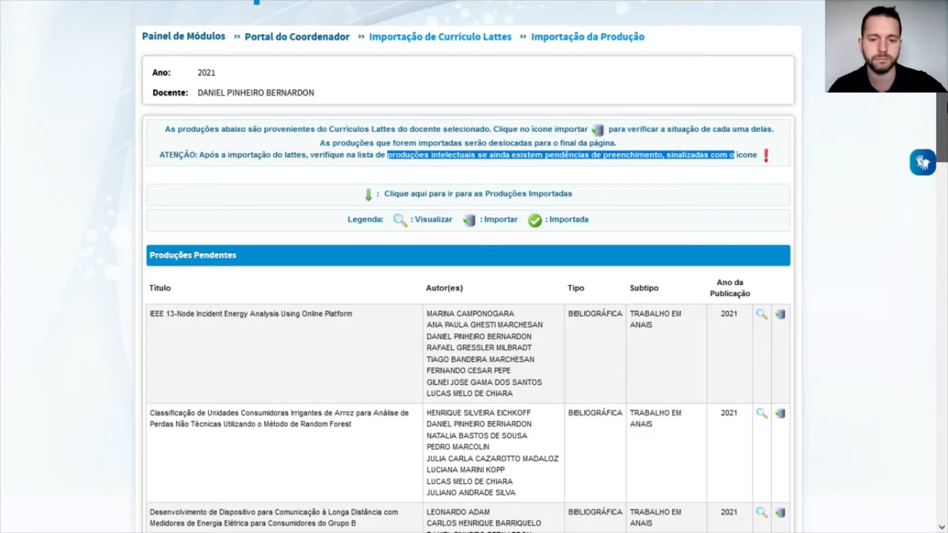
# Step: Examine the titles and author lists of the first entries under Produções Pendentes
pyautogui.scroll(-1, 697, 204)
pyautogui.scroll(-1, 697, 203)
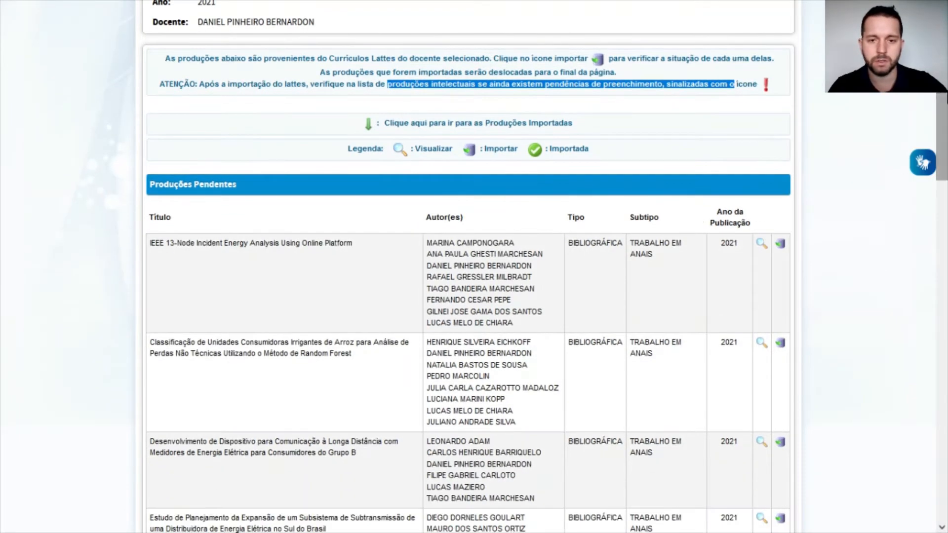
pyautogui.scroll(-1, 140, 166)
pyautogui.click(150, 132)
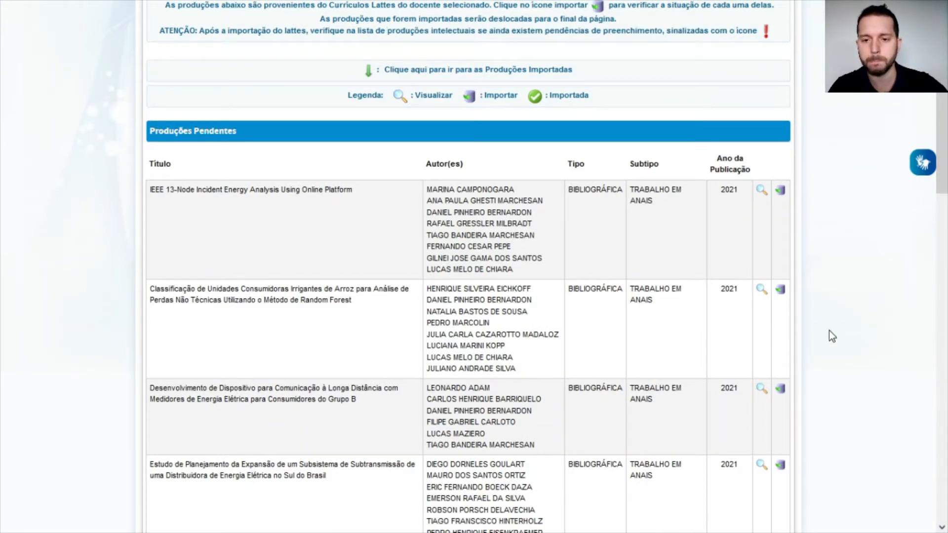
pyautogui.scroll(-1, 394, 162)
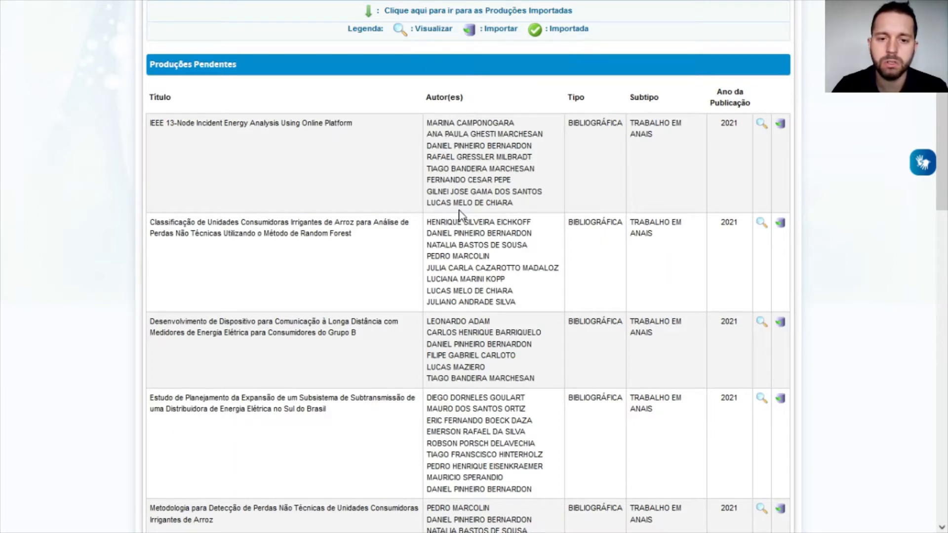
pyautogui.moveTo(456, 222); pyautogui.dragTo(492, 487)
# Step: Compare the Tipo and Subtipo of the pending productions through to the end of the list and return to its beginning
pyautogui.click(597, 141)
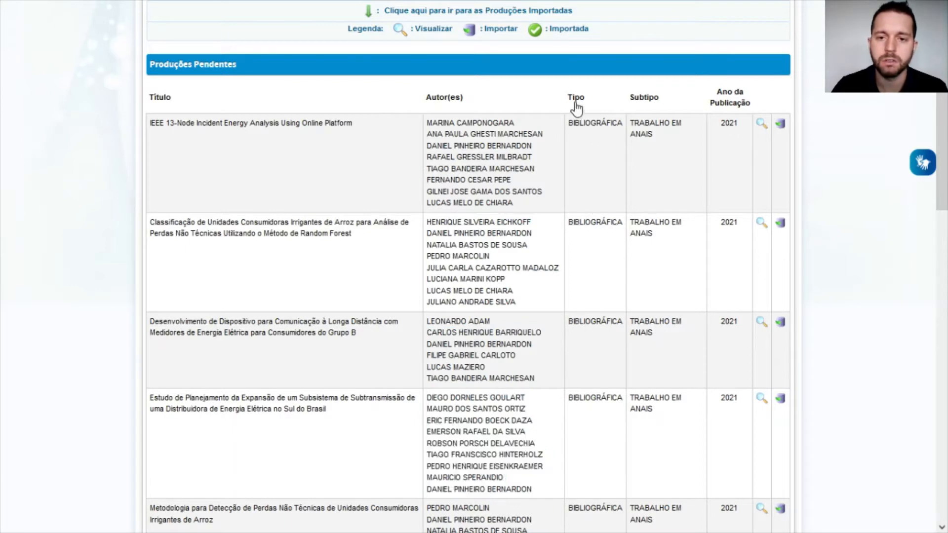
pyautogui.scroll(-1, 942, 148)
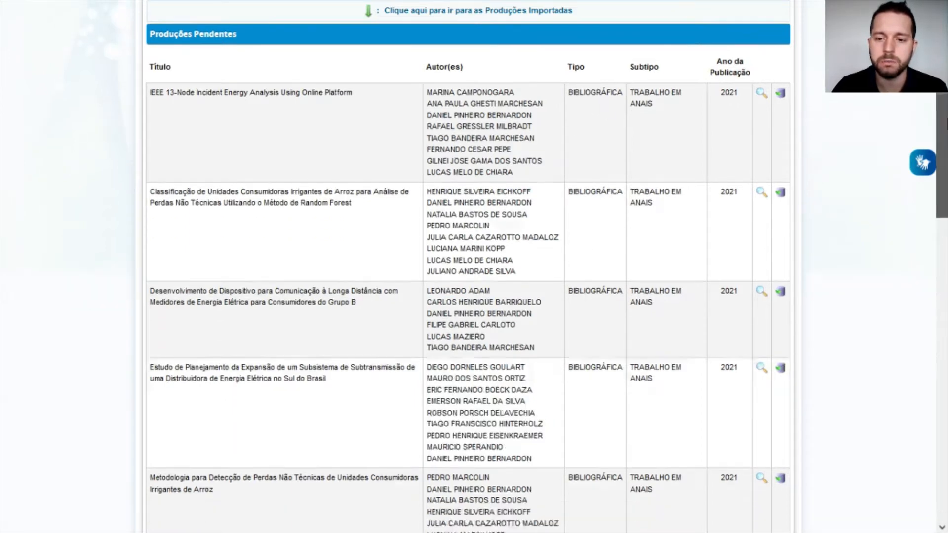
pyautogui.scroll(-18, 468, 277)
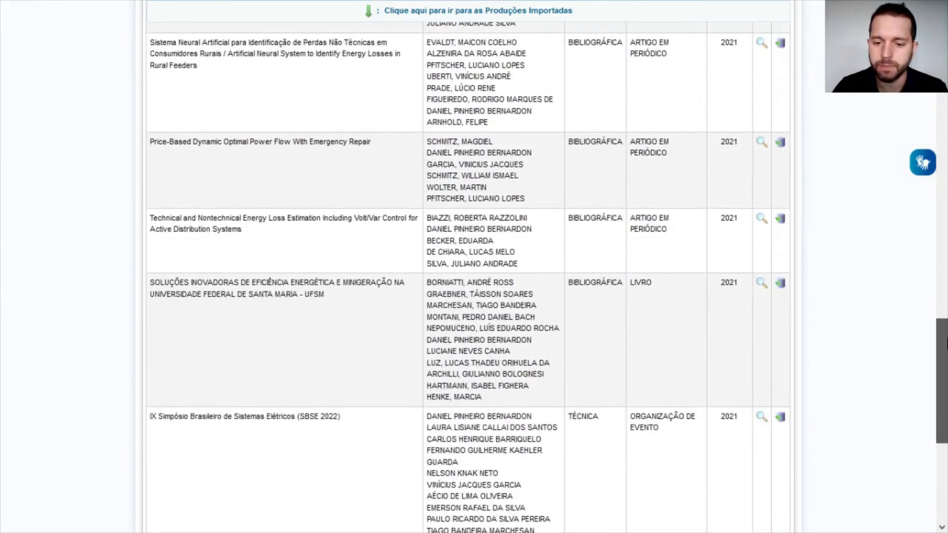
pyautogui.scroll(-4, 608, 262)
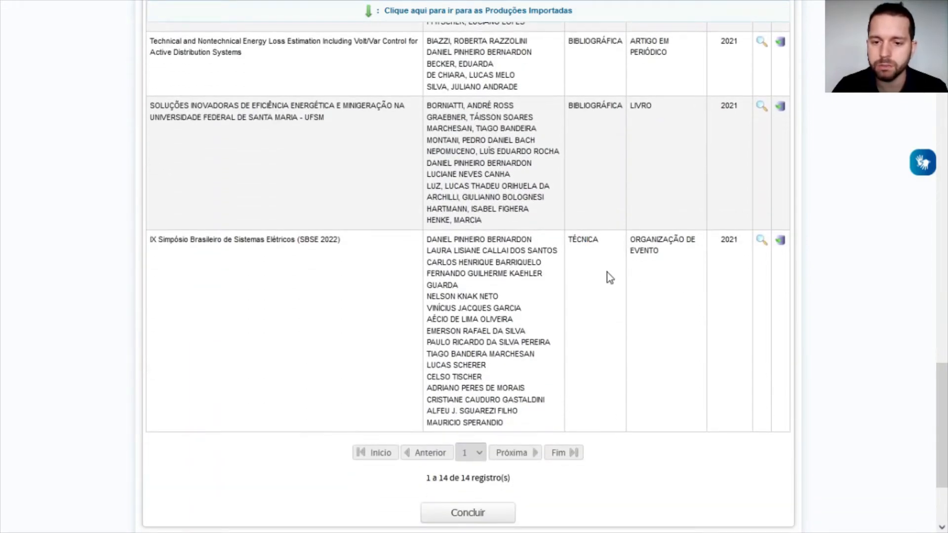
pyautogui.scroll(3, 942, 395)
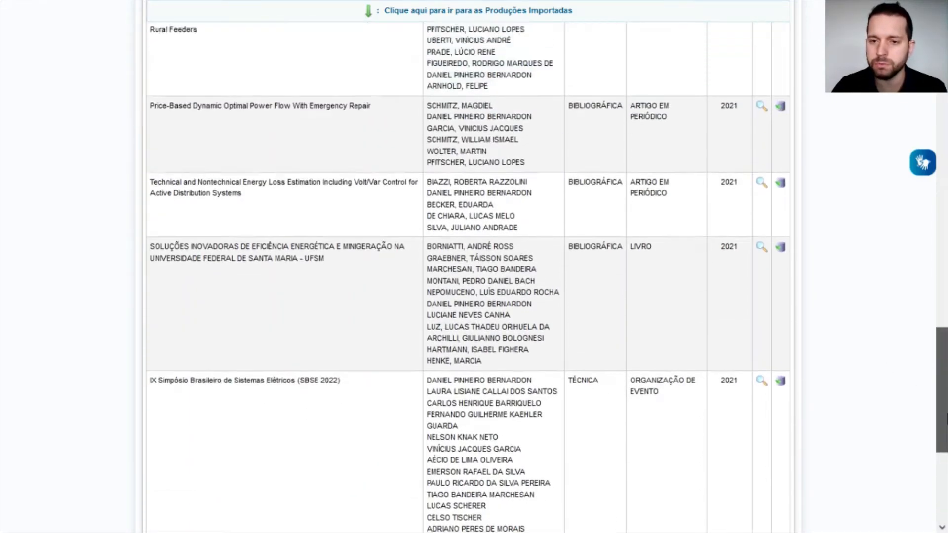
pyautogui.scroll(20, 942, 390)
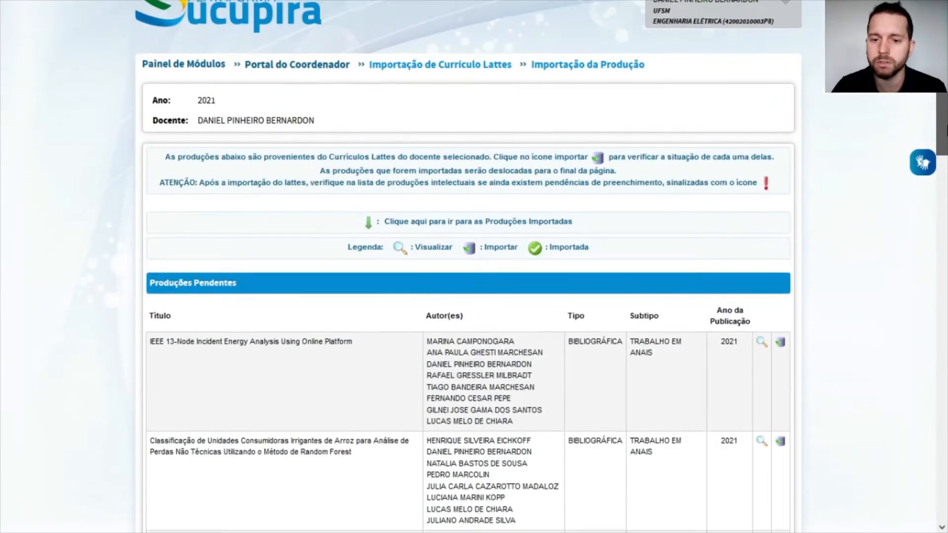
pyautogui.scroll(-4, 942, 390)
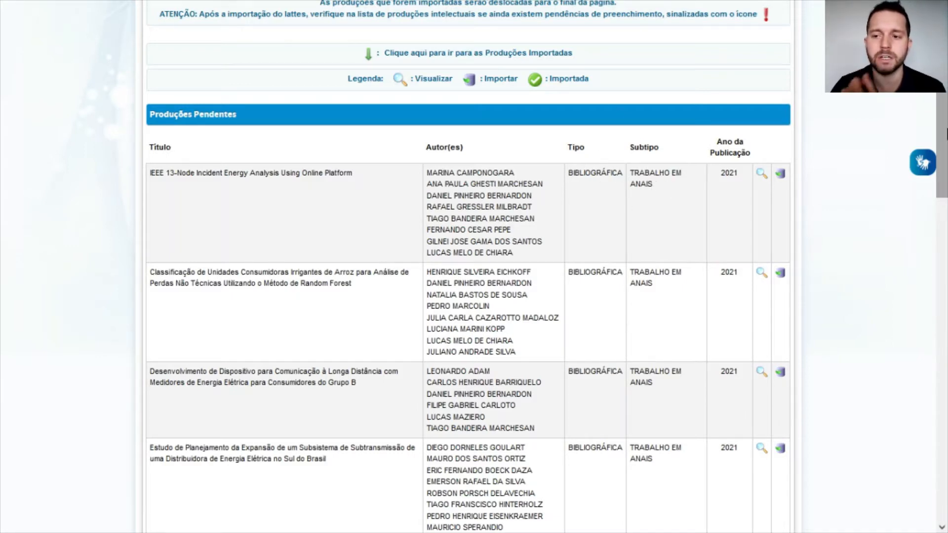
# Step: Find the ORGANIZAÇÃO DE EVENTO entry among the pending productions and examine its title, "IX Simpósio Brasileiro de Sistemas Elétricos (SBSE 2022)"
pyautogui.moveTo(942, 129); pyautogui.dragTo(944, 346)
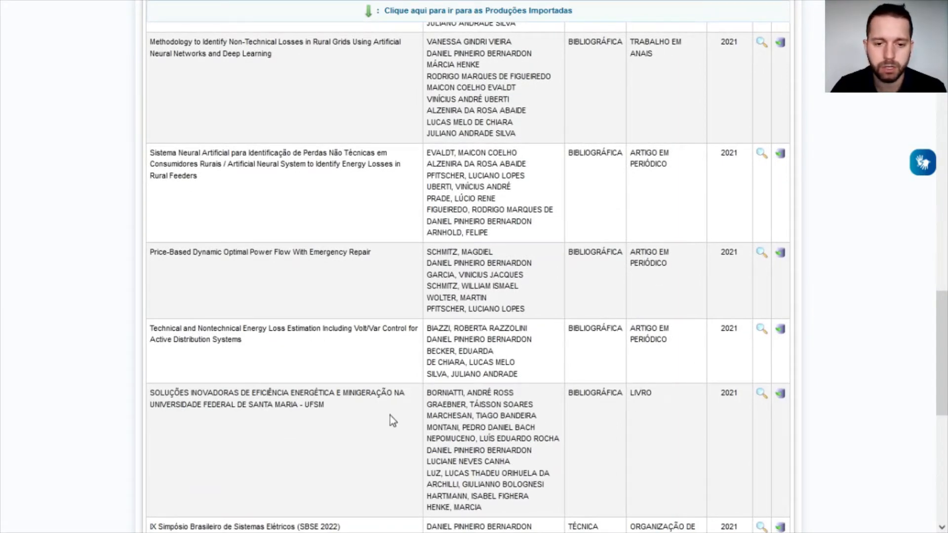
pyautogui.moveTo(947, 318); pyautogui.dragTo(947, 381)
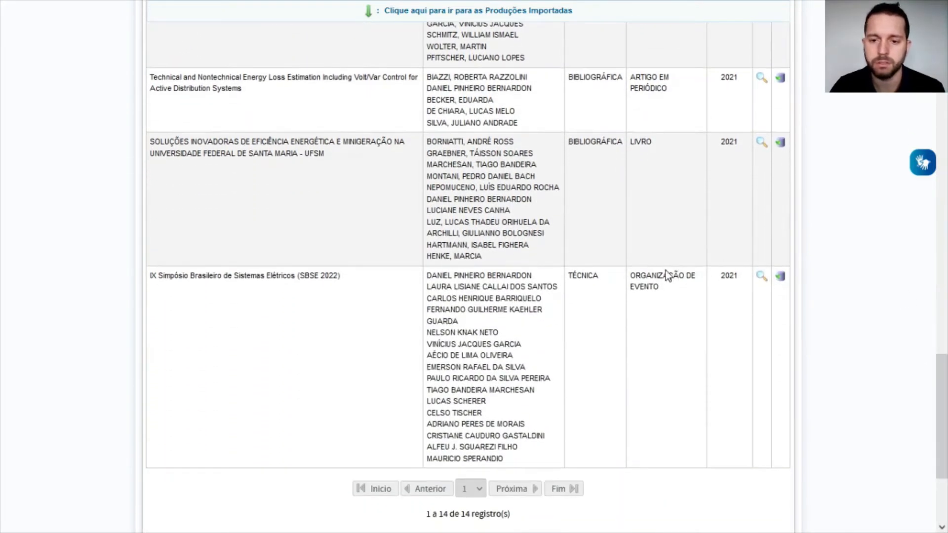
pyautogui.scroll(-1, 464, 315)
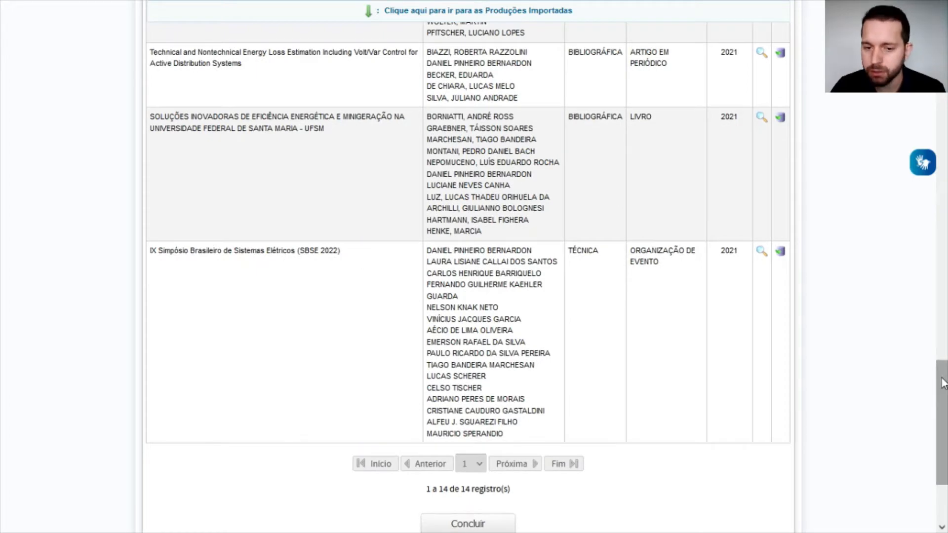
pyautogui.moveTo(941, 381); pyautogui.dragTo(941, 400)
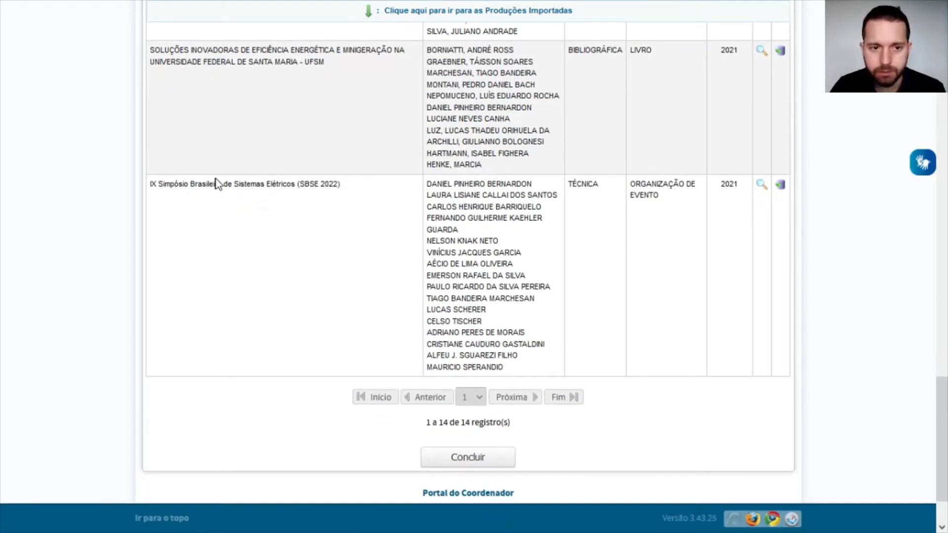
pyautogui.moveTo(315, 187); pyautogui.dragTo(298, 182)
pyautogui.doubleClick(308, 186)
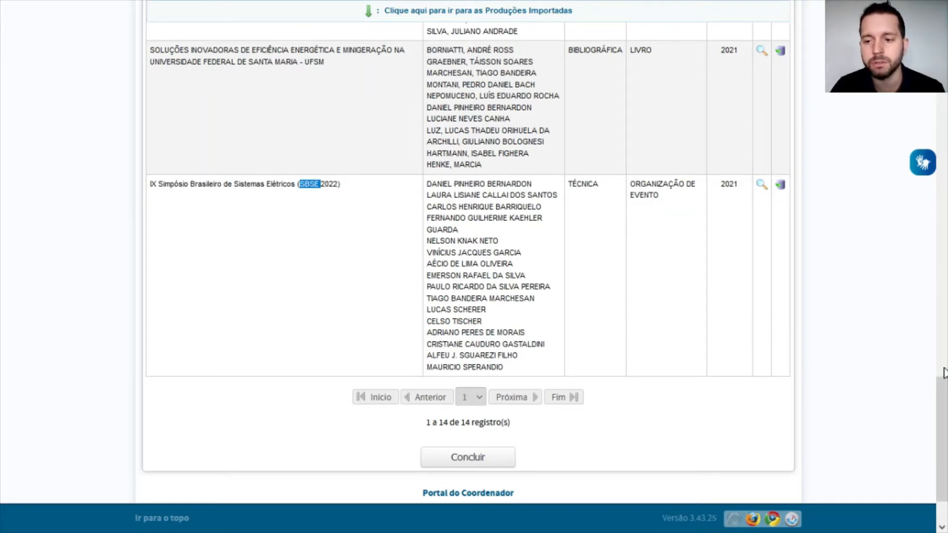
pyautogui.moveTo(942, 388); pyautogui.dragTo(942, 373)
pyautogui.click(351, 240)
pyautogui.moveTo(353, 245); pyautogui.dragTo(172, 244)
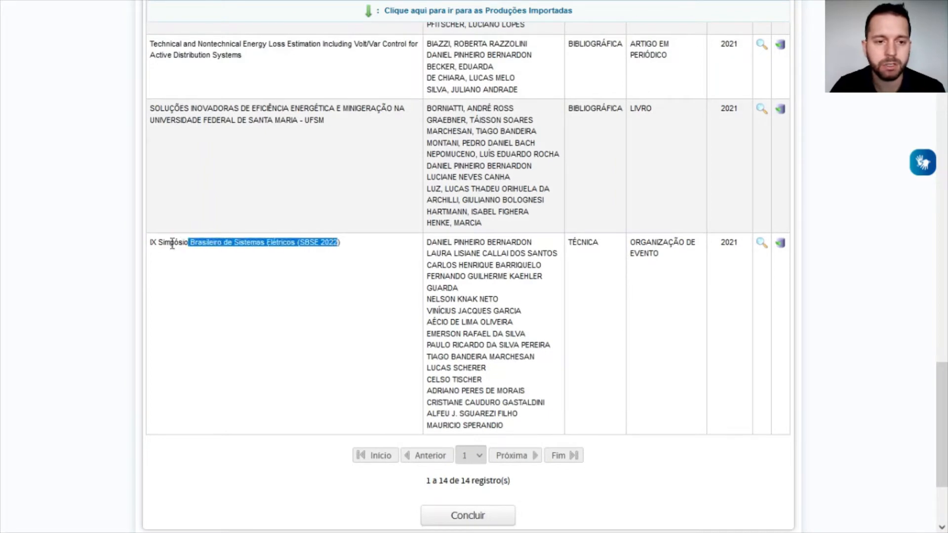
pyautogui.click(152, 249)
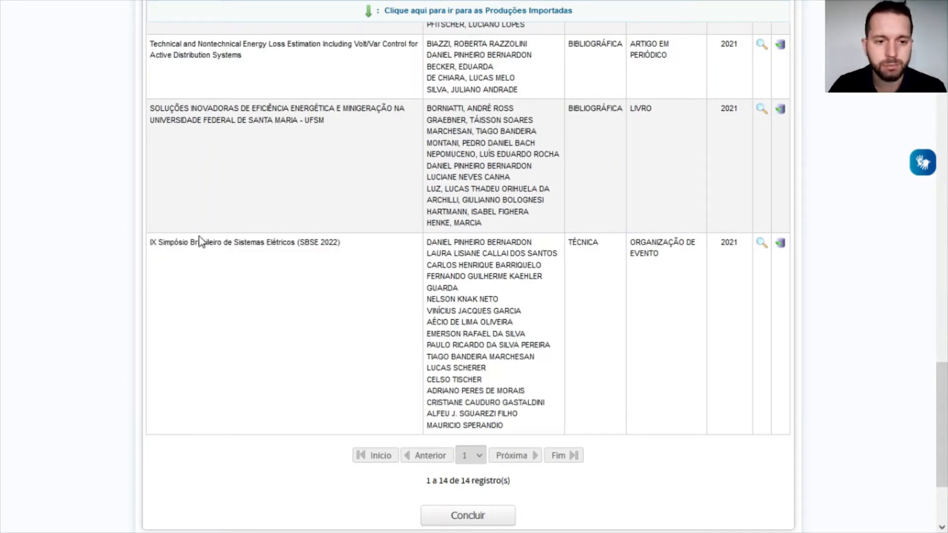
pyautogui.moveTo(227, 242); pyautogui.dragTo(325, 242)
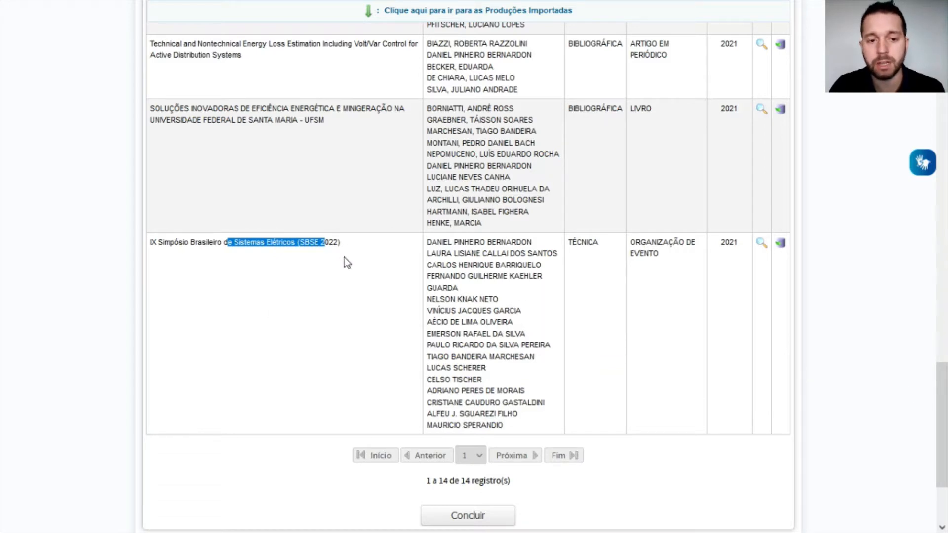
pyautogui.moveTo(341, 242); pyautogui.dragTo(177, 272)
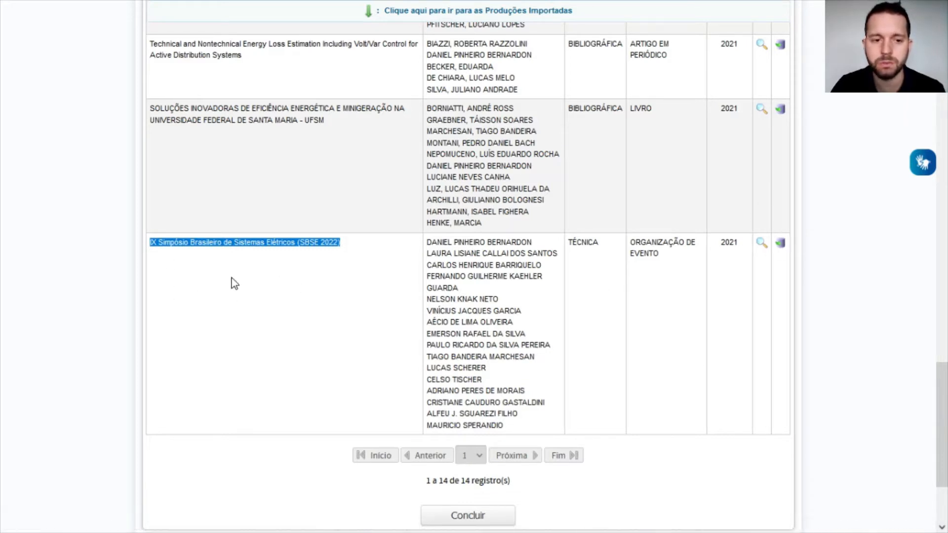
# Step: Open the import page of the pending ARTIGO EM PERIÓDICO titled "Sistema Neural Artificial para Identificação de Perdas Não Técnicas em Consumidores Rurais"
pyautogui.scroll(3, 940, 353)
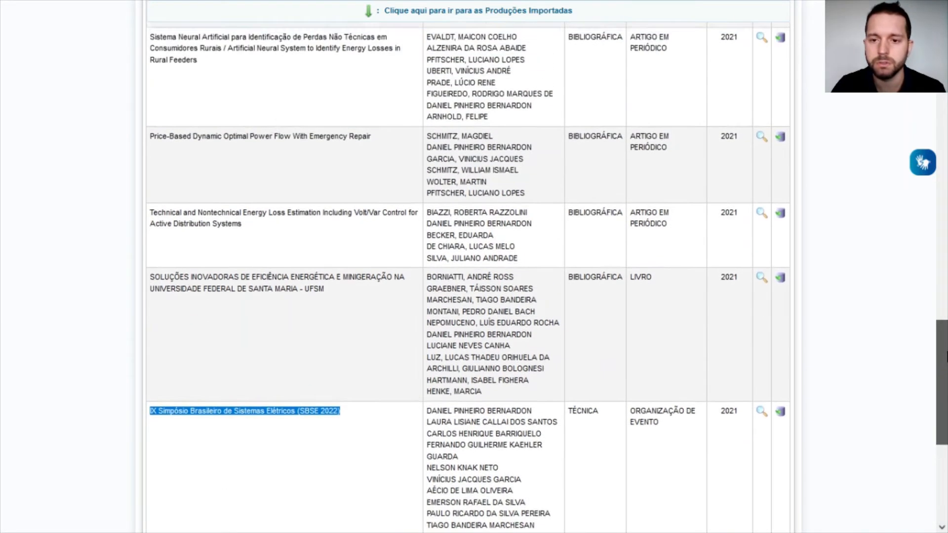
pyautogui.moveTo(947, 357); pyautogui.dragTo(947, 316)
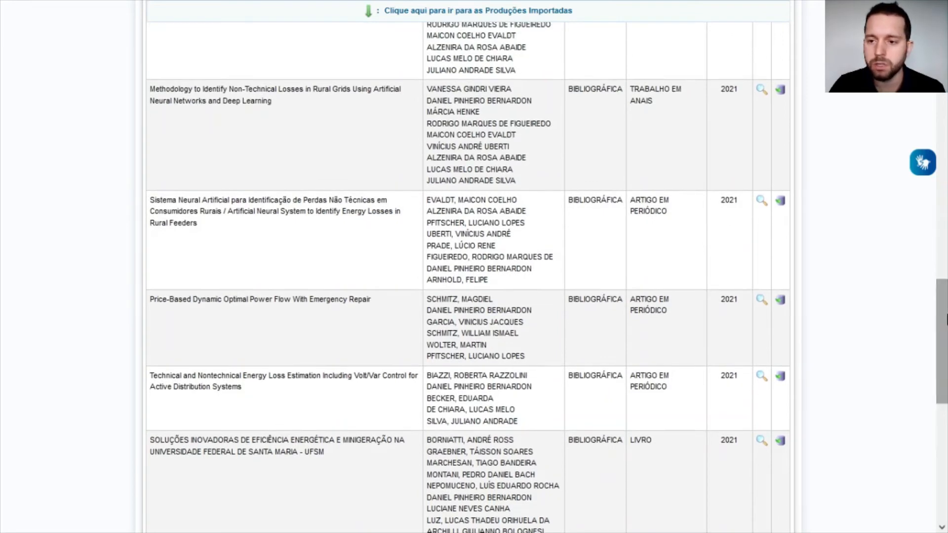
pyautogui.scroll(1, 946, 329)
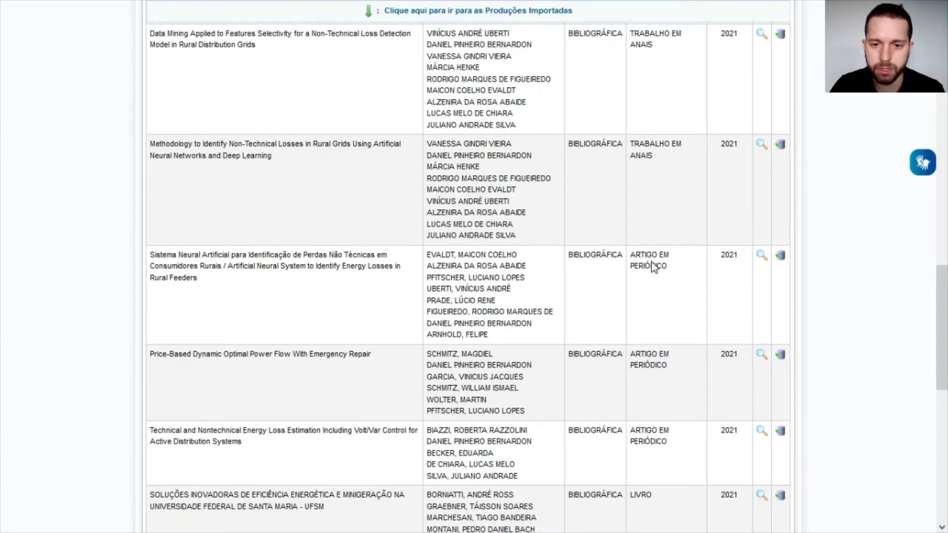
pyautogui.click(781, 258)
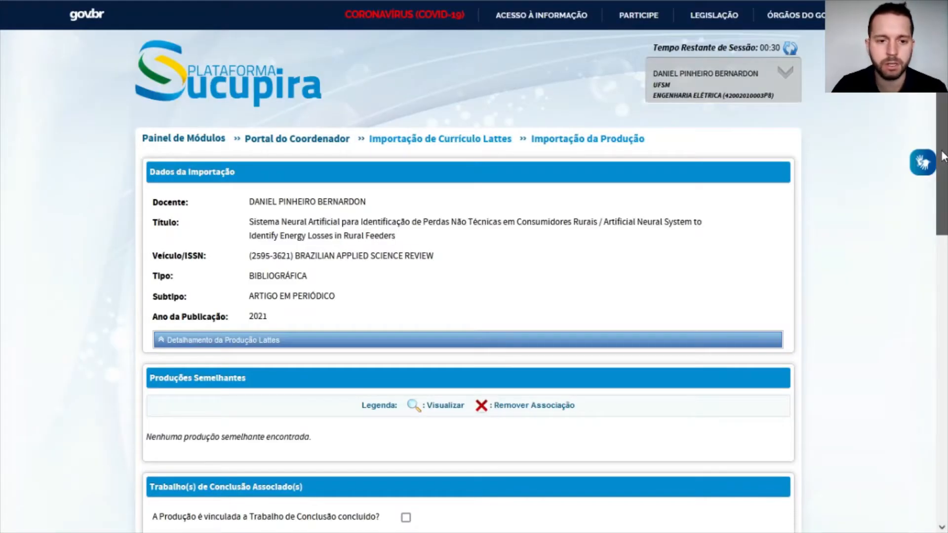
# Step: Review the article's Dados da Importação: docente, title, Veículo/ISSN, type, subtype and publication year
pyautogui.scroll(-1, 942, 158)
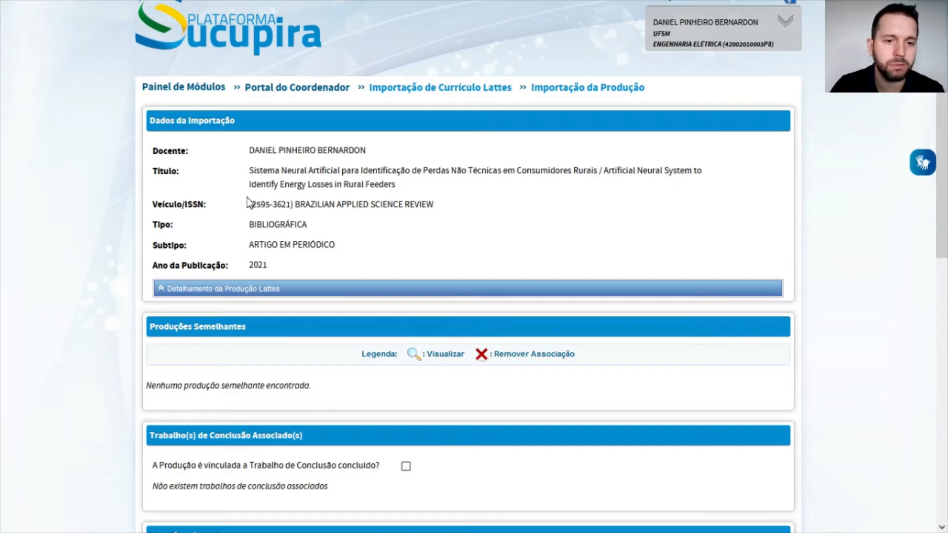
pyautogui.moveTo(250, 171); pyautogui.dragTo(309, 185)
pyautogui.click(277, 224)
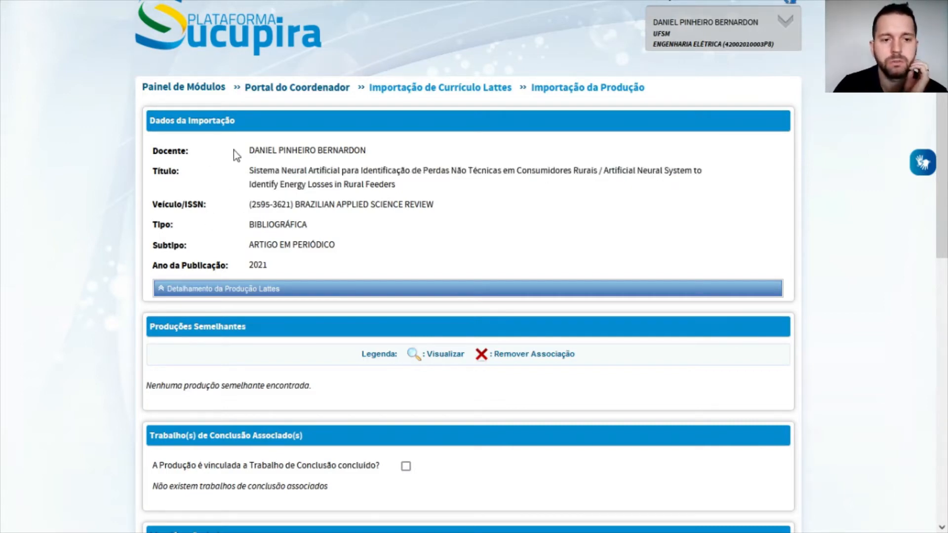
pyautogui.moveTo(172, 151); pyautogui.dragTo(309, 150)
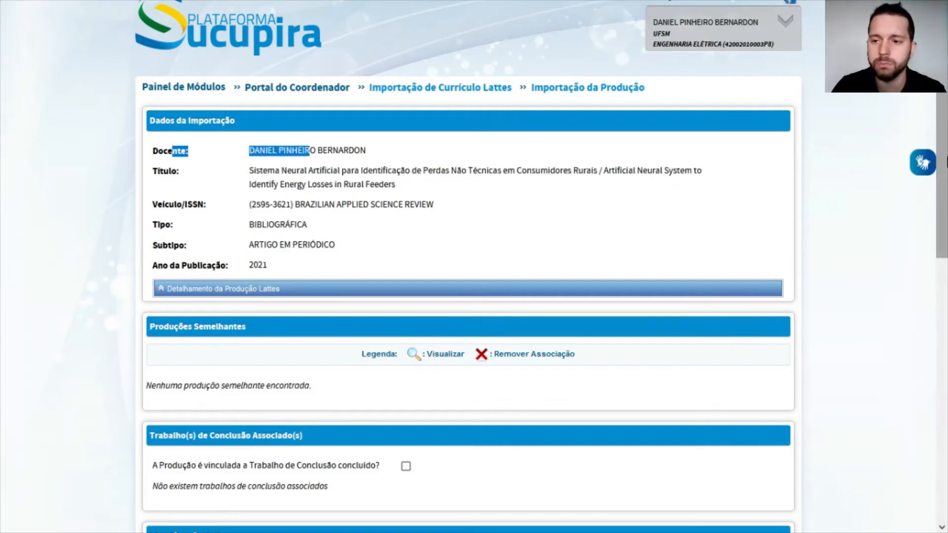
pyautogui.scroll(-1, 457, 251)
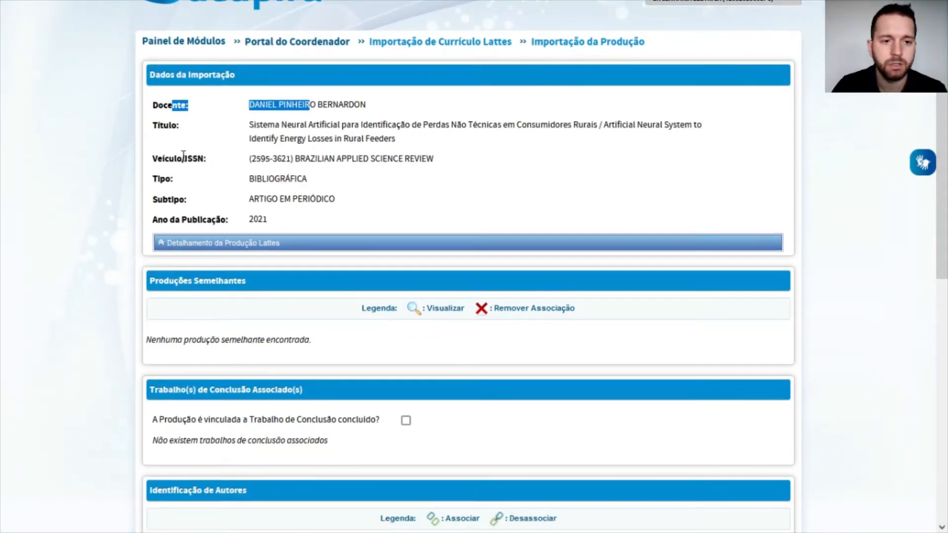
pyautogui.moveTo(184, 158); pyautogui.dragTo(398, 159)
pyautogui.click(263, 159)
pyautogui.click(435, 158)
pyautogui.click(245, 164)
pyautogui.click(393, 196)
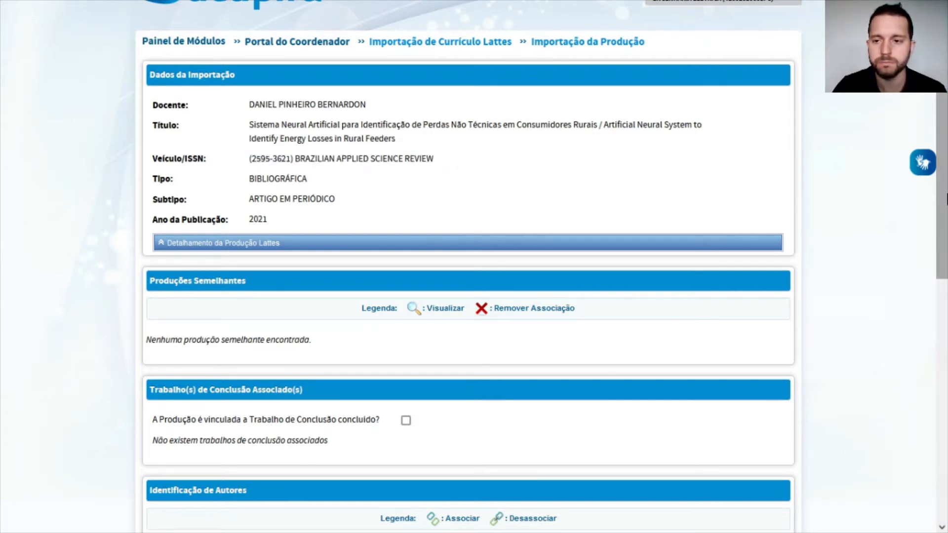
pyautogui.moveTo(253, 199); pyautogui.dragTo(249, 220)
# Step: Examine the Produções Semelhantes section against the article's title, and look over the Trabalho(s) de Conclusão and Identificação de Autores sections
pyautogui.scroll(-3, 942, 198)
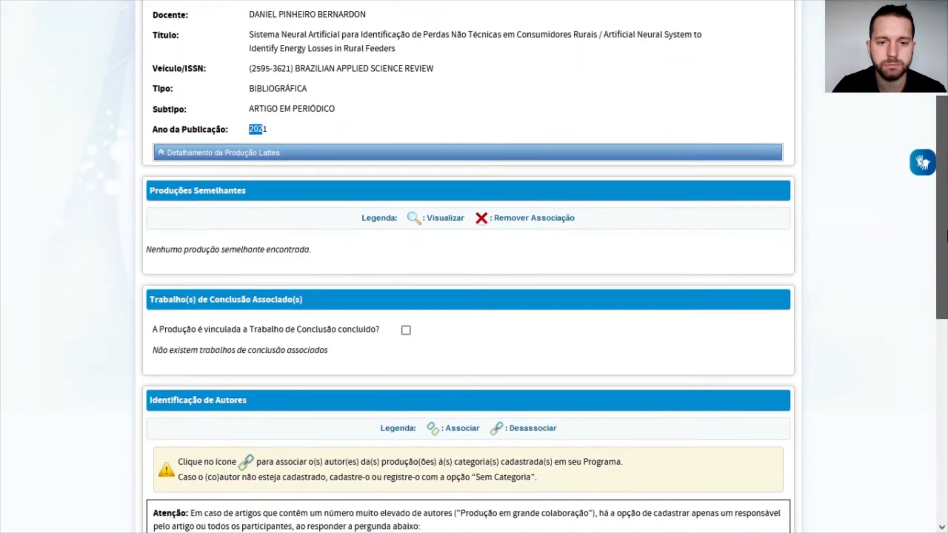
pyautogui.scroll(-4, 943, 269)
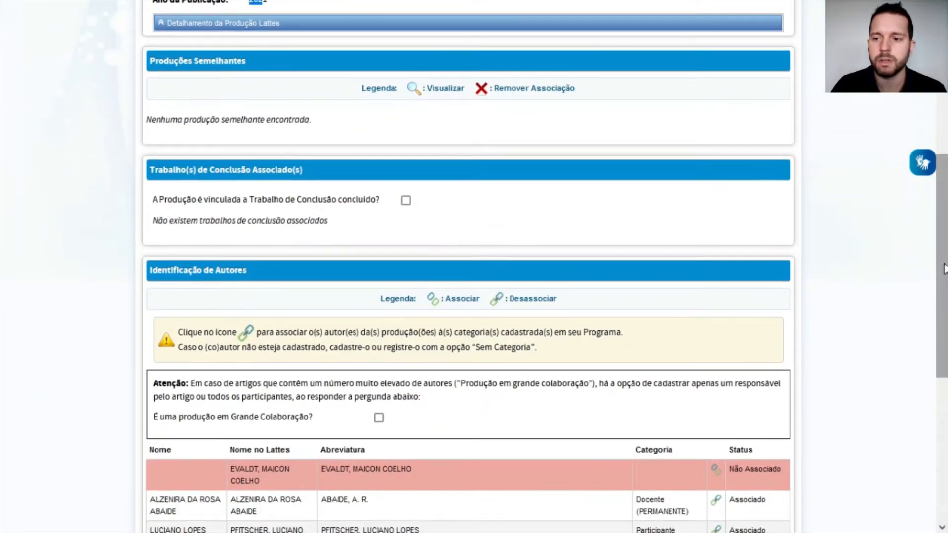
pyautogui.moveTo(943, 269); pyautogui.dragTo(940, 232)
pyautogui.moveTo(151, 140); pyautogui.dragTo(267, 151)
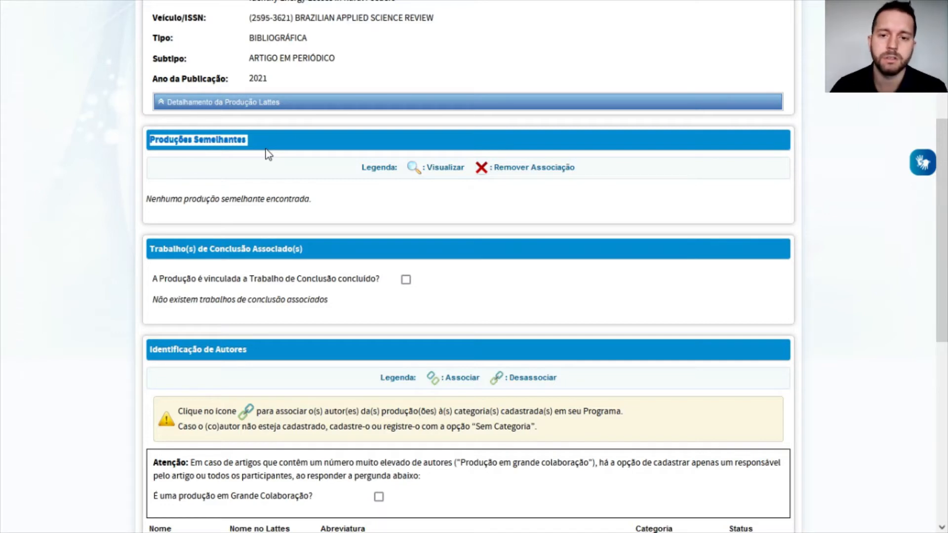
pyautogui.scroll(1, 942, 299)
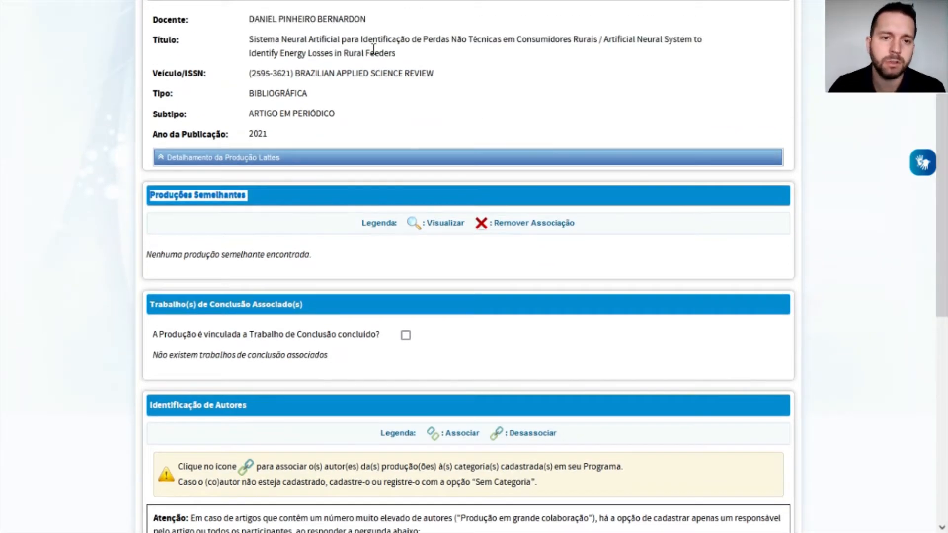
pyautogui.moveTo(296, 40); pyautogui.dragTo(365, 53)
pyautogui.click(364, 39)
pyautogui.click(365, 50)
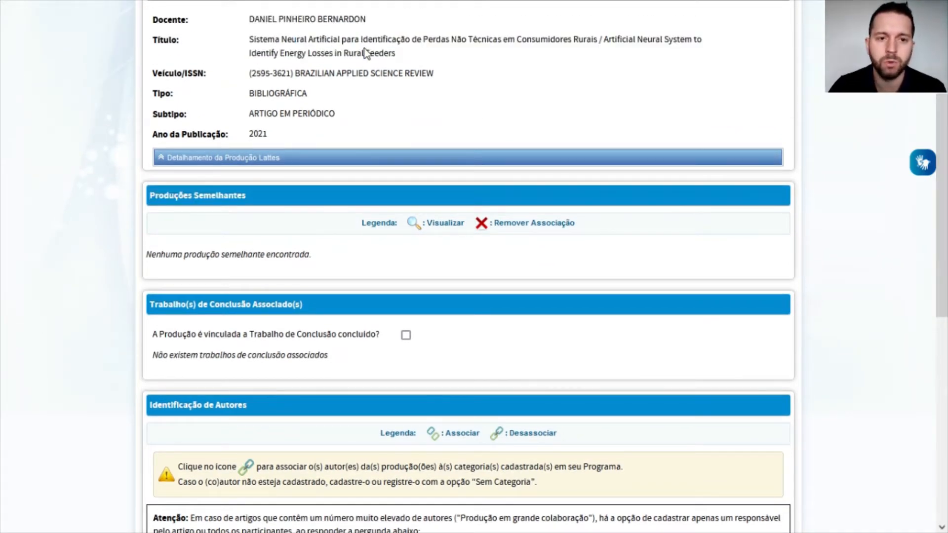
pyautogui.scroll(-3, 941, 275)
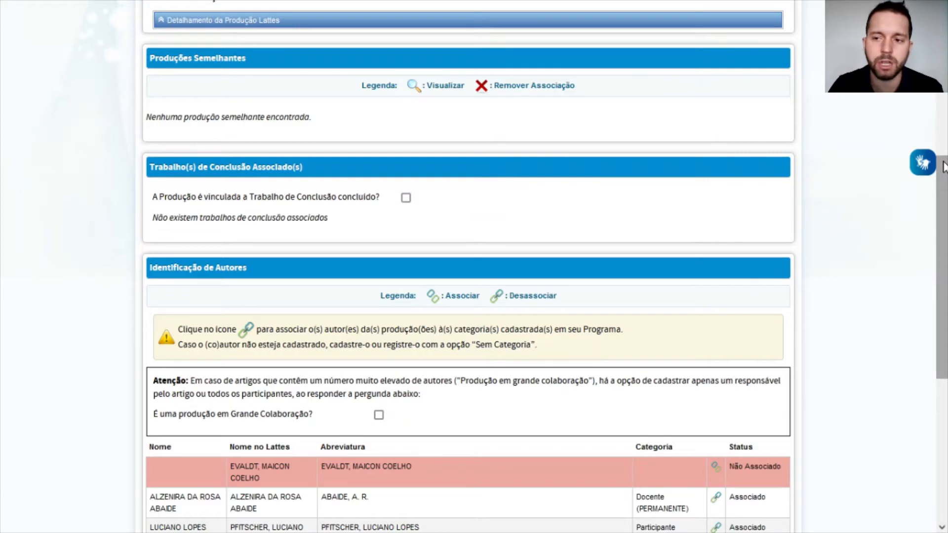
pyautogui.scroll(2, 944, 167)
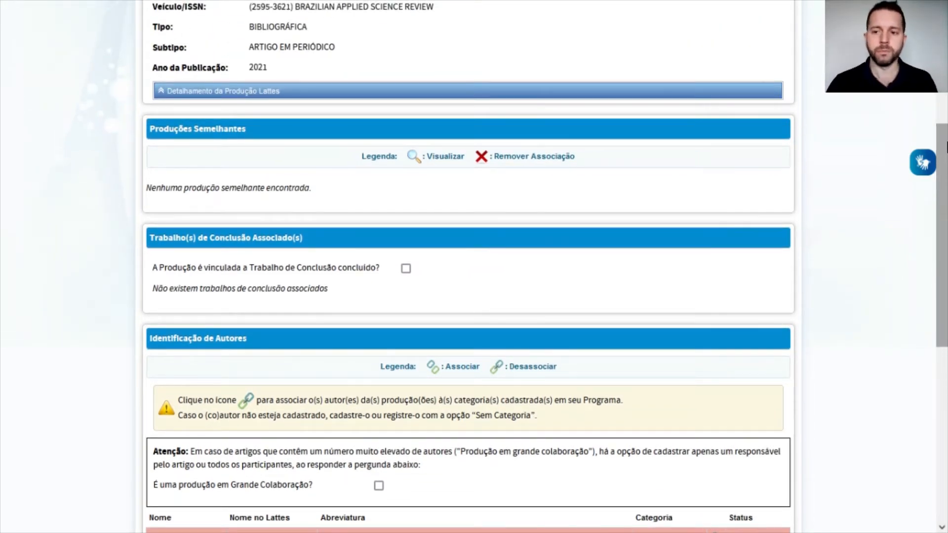
# Step: Mark the article as linked to a completed Trabalho de Conclusão
pyautogui.scroll(2, 944, 147)
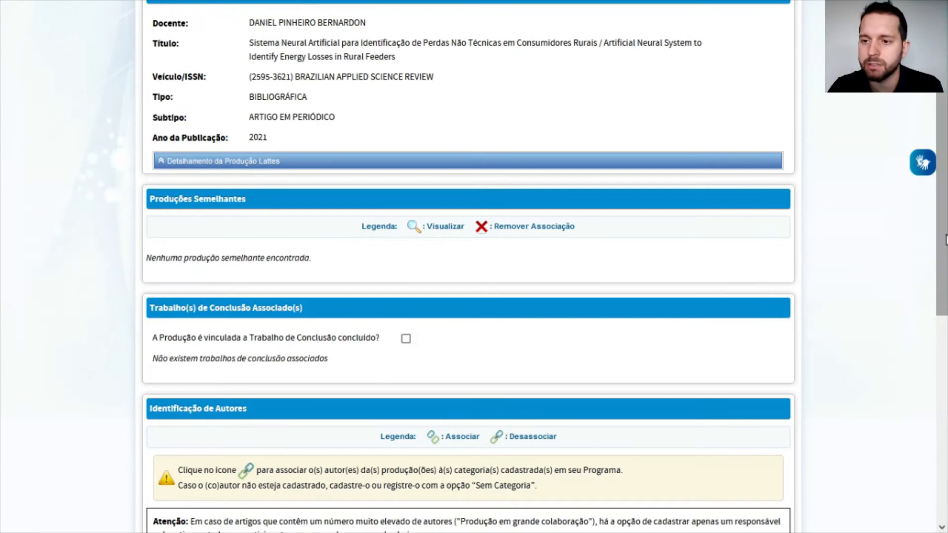
pyautogui.moveTo(947, 237); pyautogui.dragTo(947, 257)
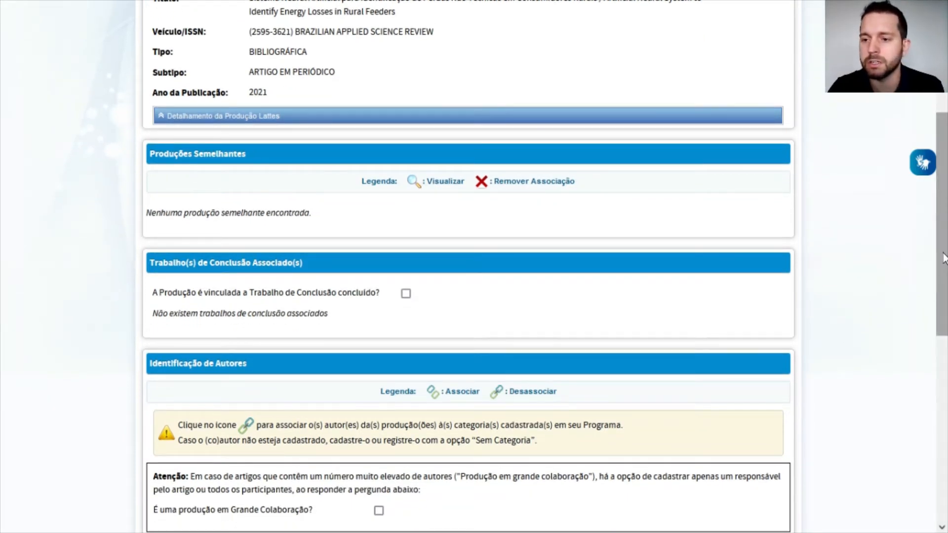
pyautogui.scroll(-3, 944, 257)
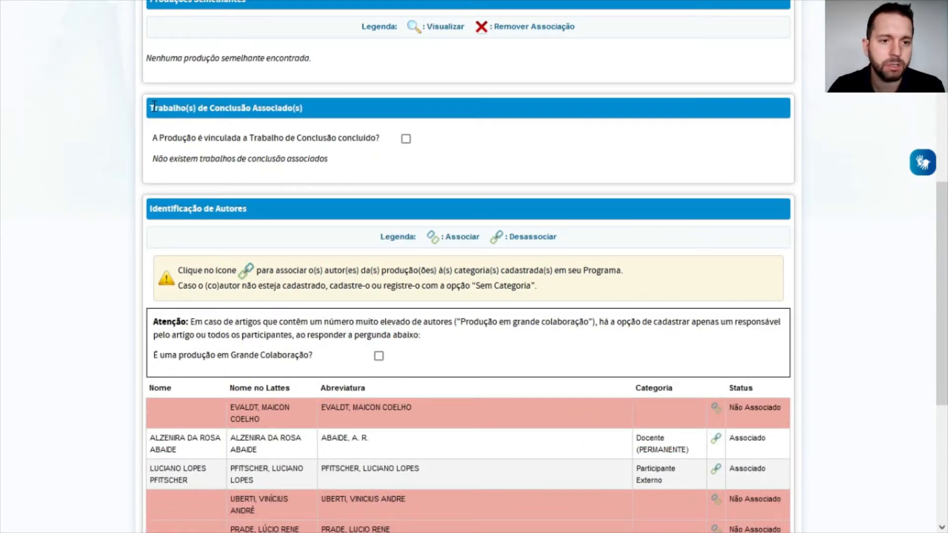
pyautogui.moveTo(154, 108); pyautogui.dragTo(299, 111)
pyautogui.click(308, 124)
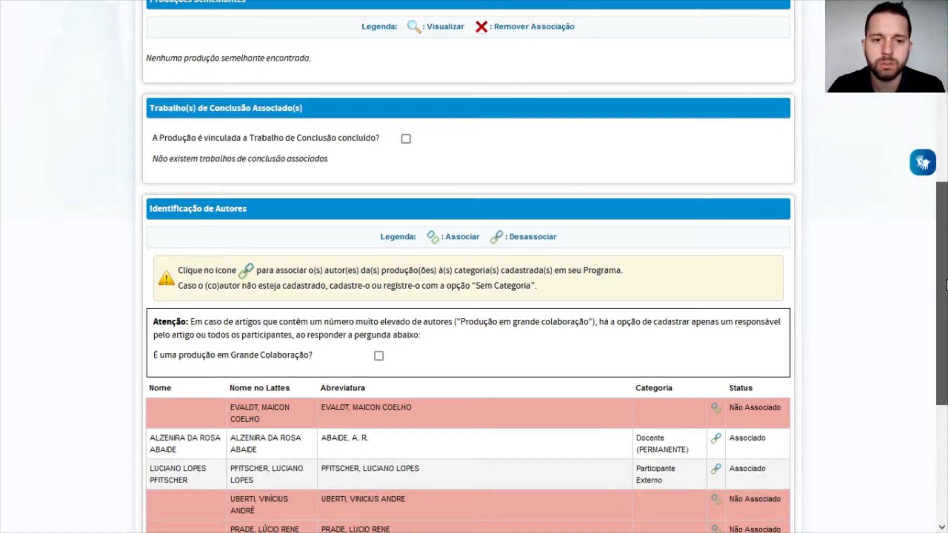
pyautogui.scroll(1, 764, 256)
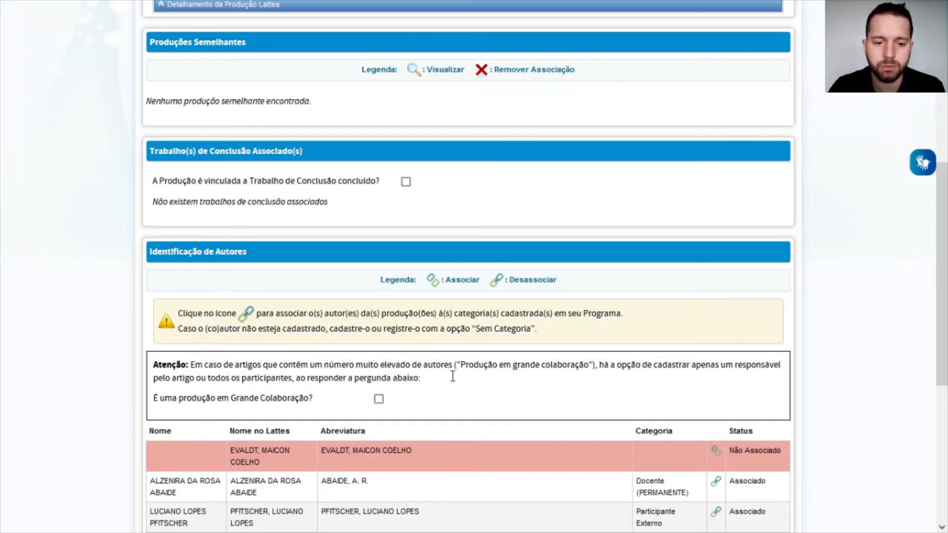
pyautogui.scroll(-1, 893, 307)
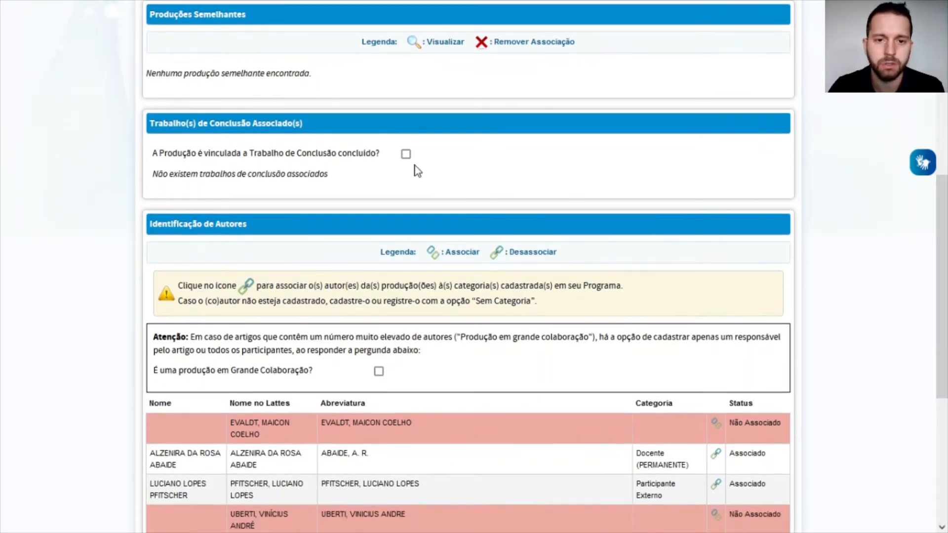
pyautogui.click(405, 154)
pyautogui.scroll(-3, 443, 225)
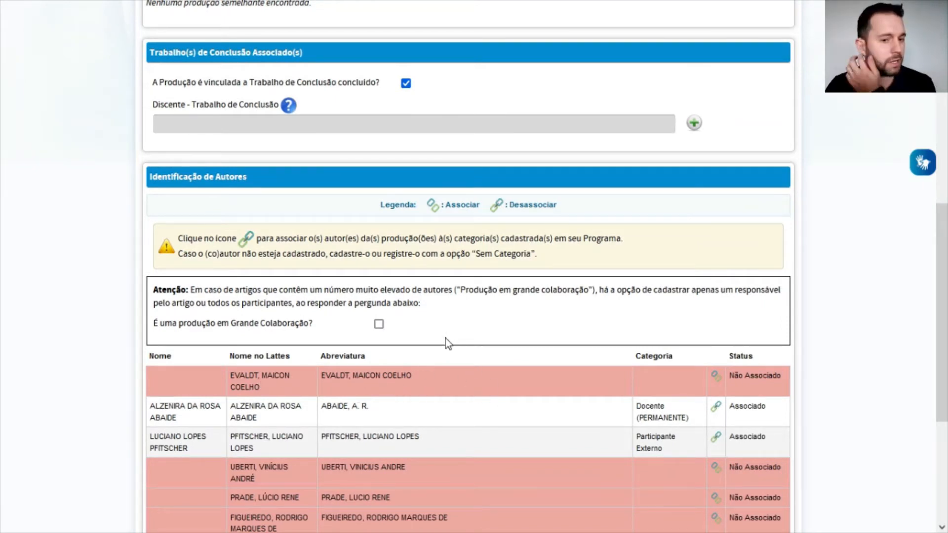
# Step: Look up the first listed author by surname and associate their Trabalho de Conclusão "Sistema Neural Artificial para Identificação de Perdas Não Técnicas em Consumidores Rurais"
pyautogui.moveTo(322, 376); pyautogui.dragTo(385, 377)
pyautogui.click(429, 402)
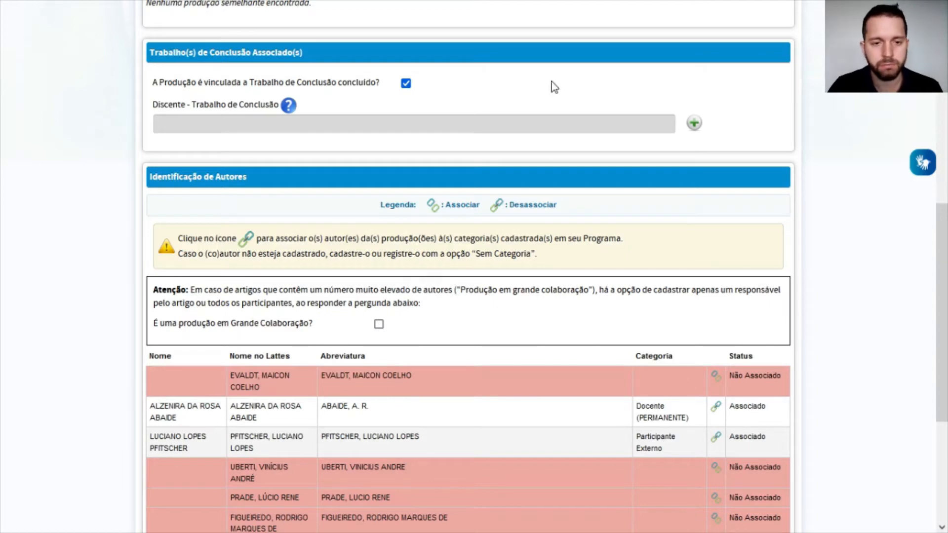
pyautogui.click(320, 121)
pyautogui.write('e')
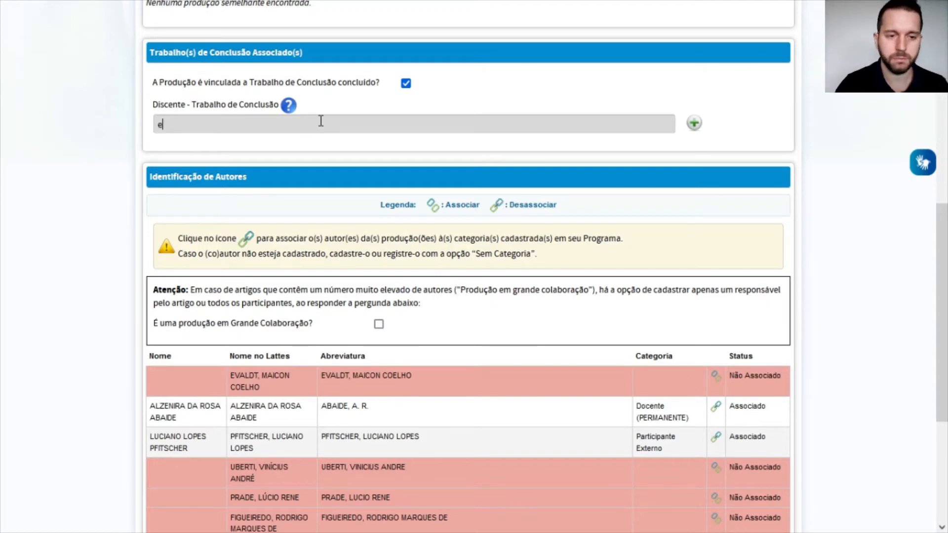
pyautogui.write('val')
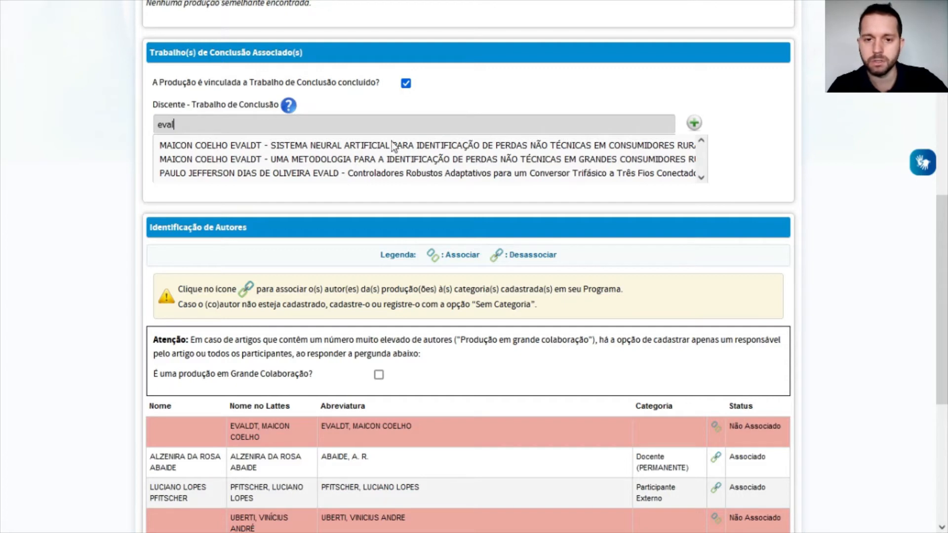
pyautogui.click(305, 146)
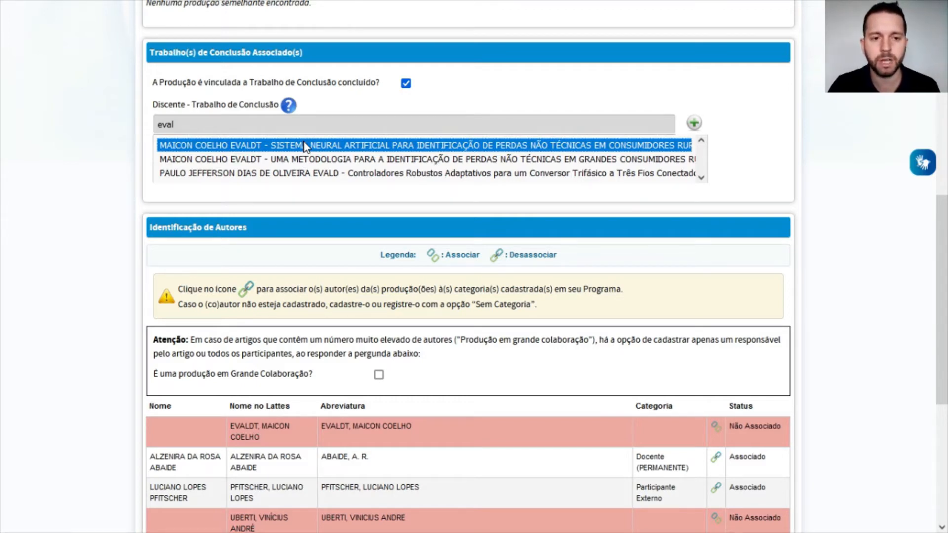
pyautogui.click(304, 146)
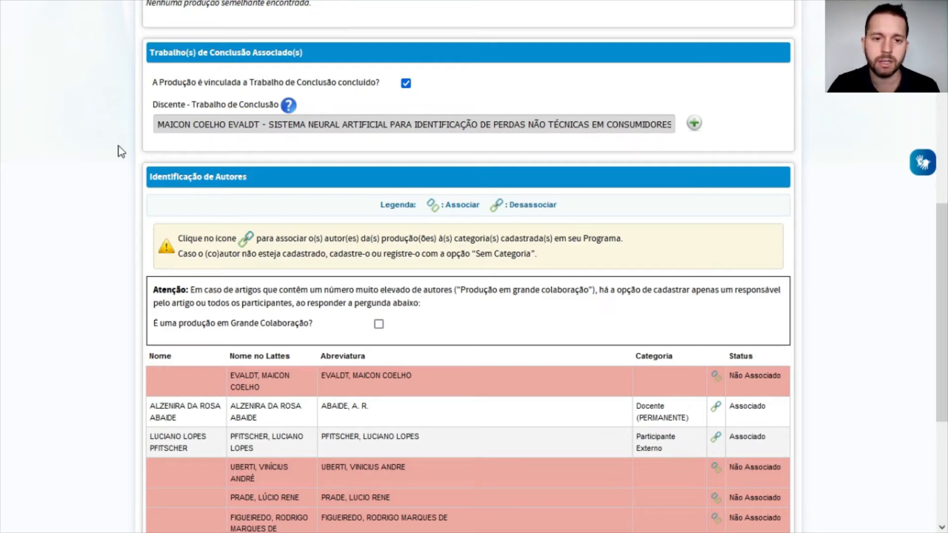
pyautogui.click(694, 123)
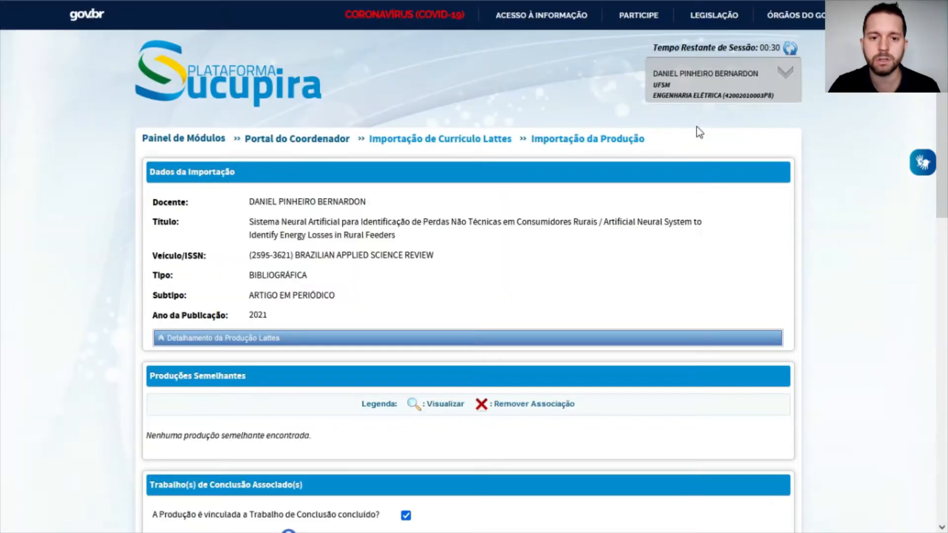
# Step: Check the discente and title of the associated Trabalho de Conclusão, and remove that association from the article
pyautogui.scroll(-5, 669, 161)
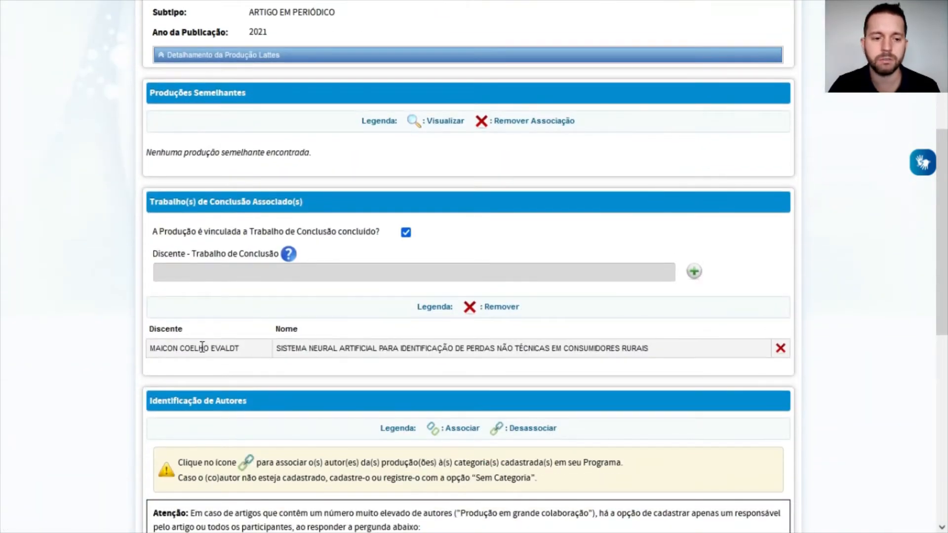
pyautogui.moveTo(174, 349); pyautogui.dragTo(438, 351)
pyautogui.click(439, 351)
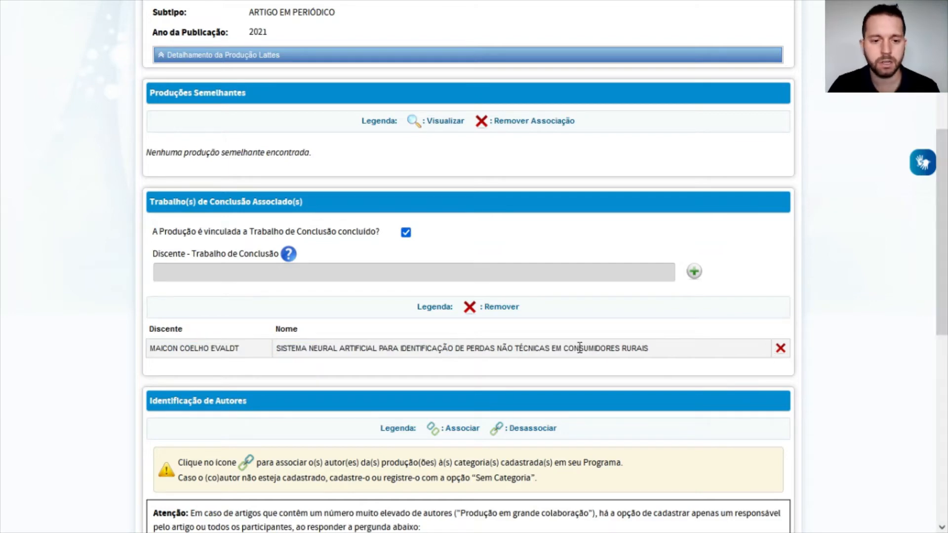
pyautogui.moveTo(296, 349); pyautogui.dragTo(338, 349)
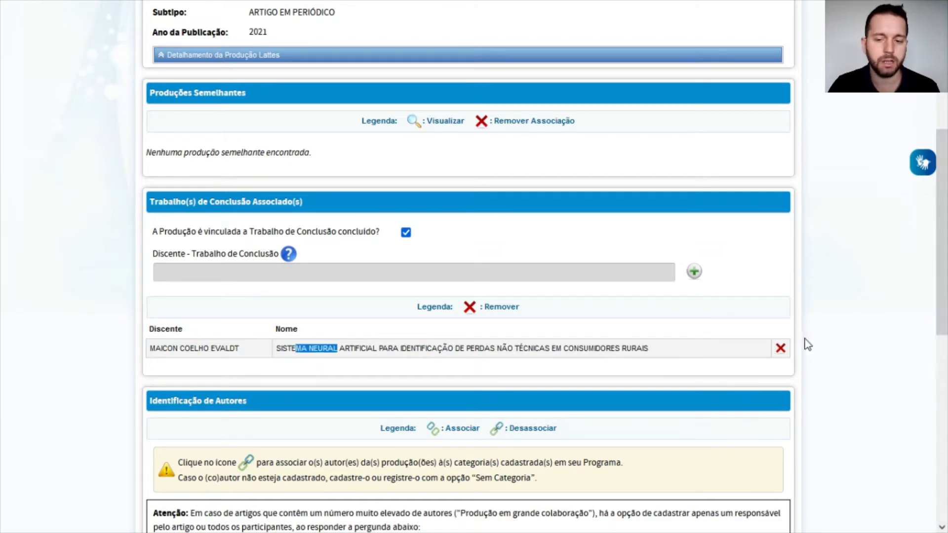
pyautogui.click(780, 349)
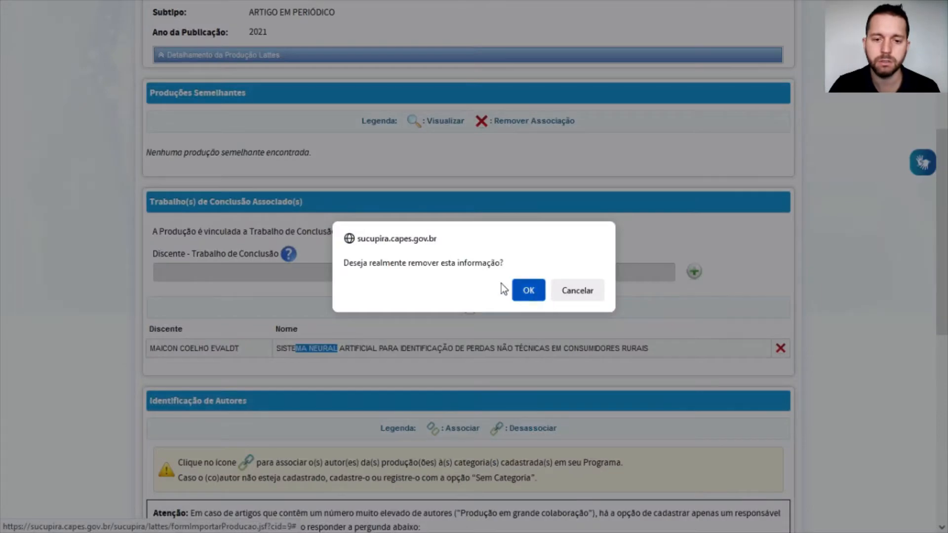
pyautogui.click(527, 291)
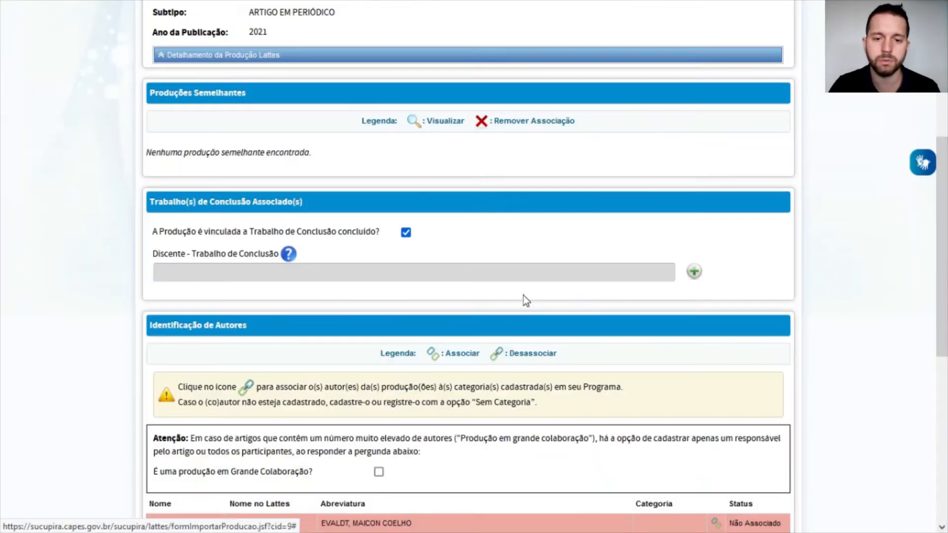
# Step: Try marking the article as Grande Colaboração with "Desejo Cadastrar Apenas o Autor Responsável", and clear the mark again
pyautogui.scroll(-6, 888, 248)
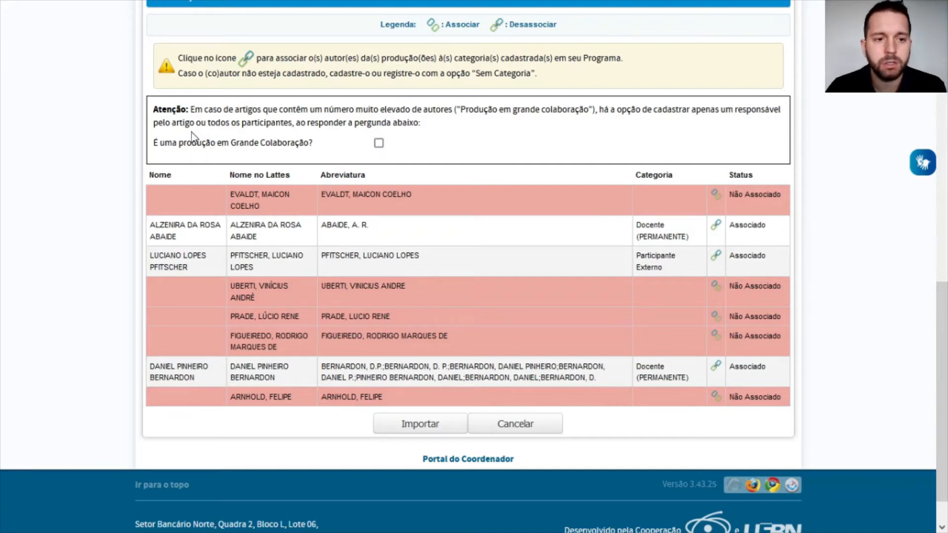
pyautogui.moveTo(167, 143); pyautogui.dragTo(298, 151)
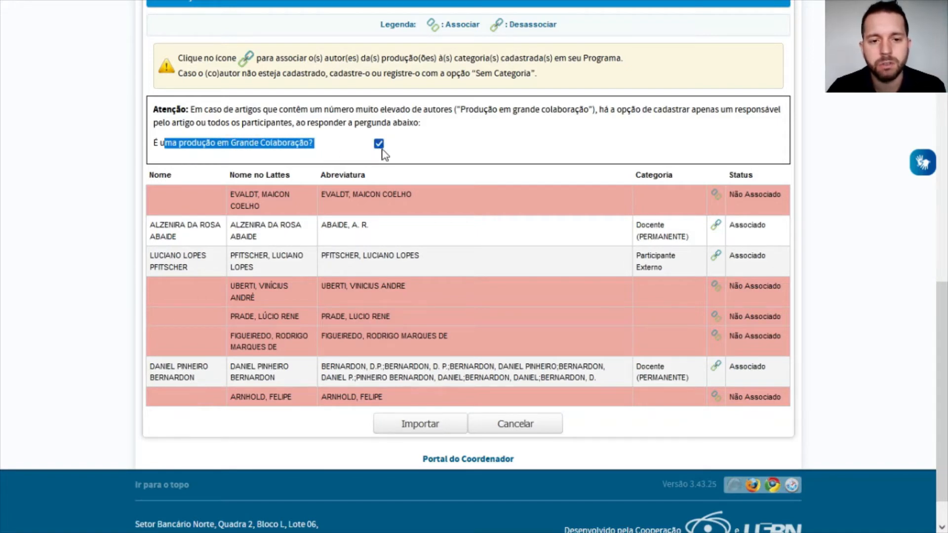
pyautogui.click(378, 145)
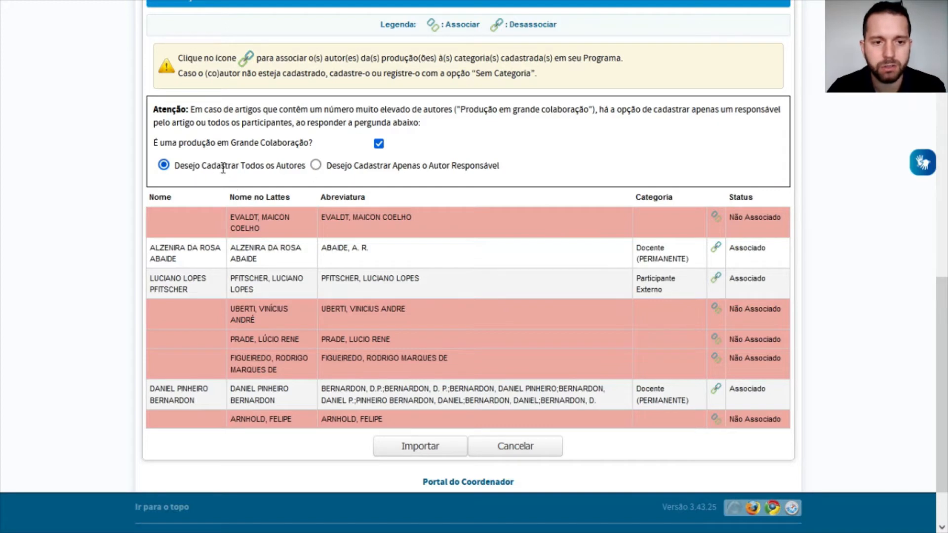
pyautogui.click(316, 166)
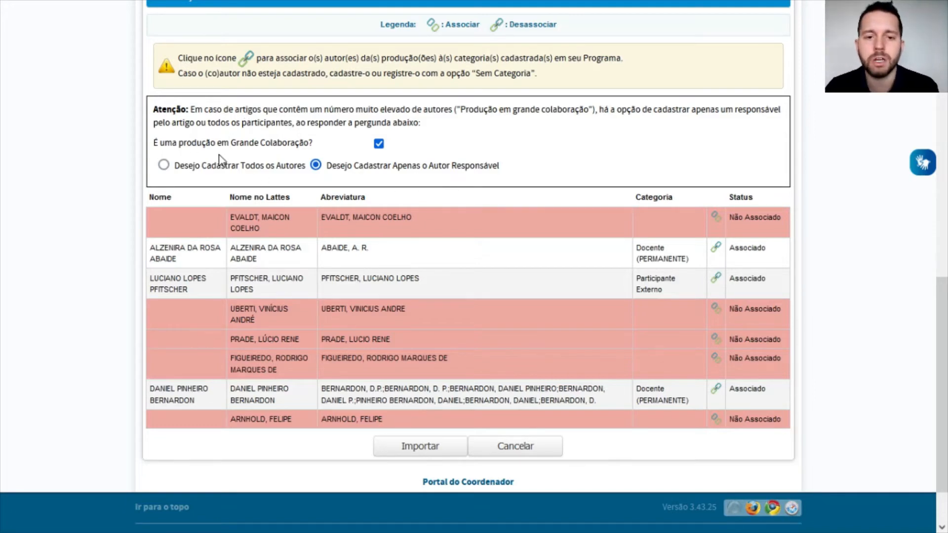
pyautogui.click(379, 143)
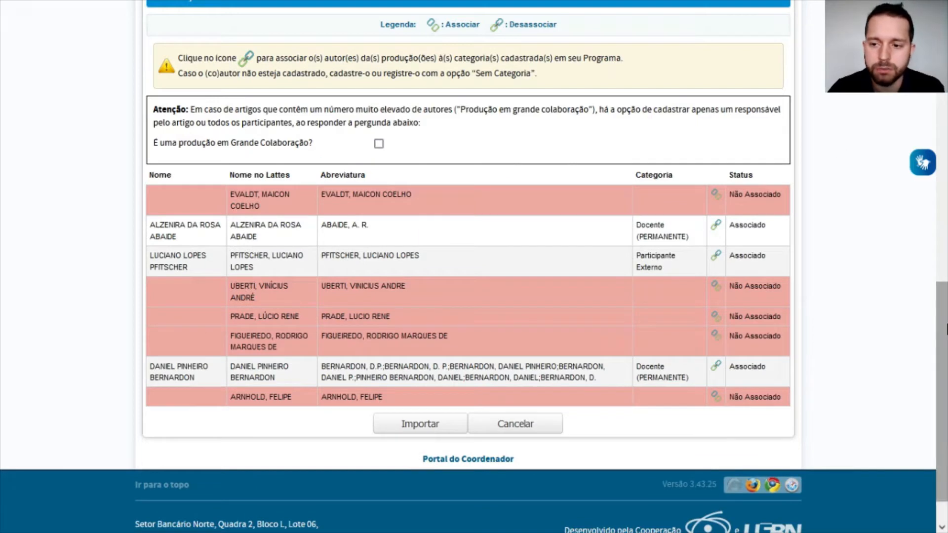
# Step: Examine the first two authors' rows under Identificação de Autores, comparing their names, categories and association status
pyautogui.scroll(-1, 942, 346)
pyautogui.moveTo(332, 174); pyautogui.dragTo(348, 174)
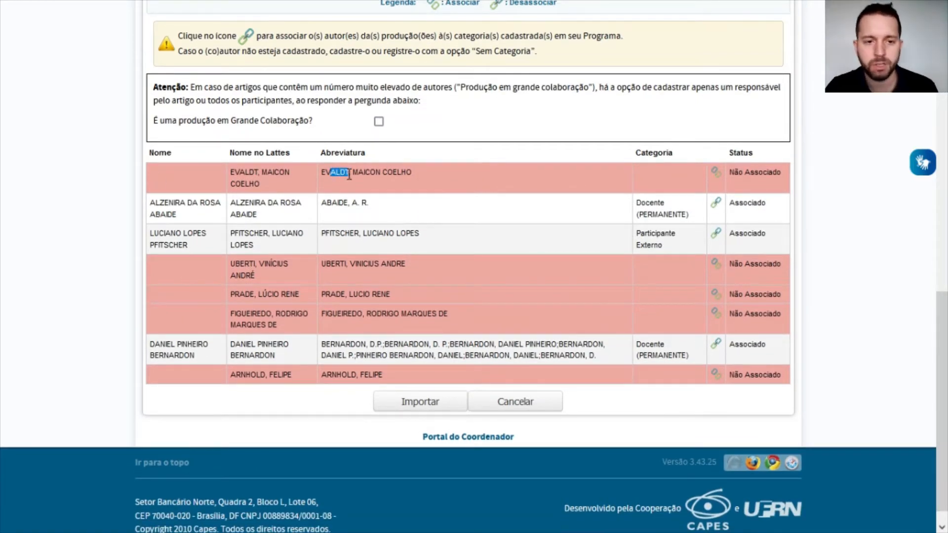
pyautogui.click(445, 176)
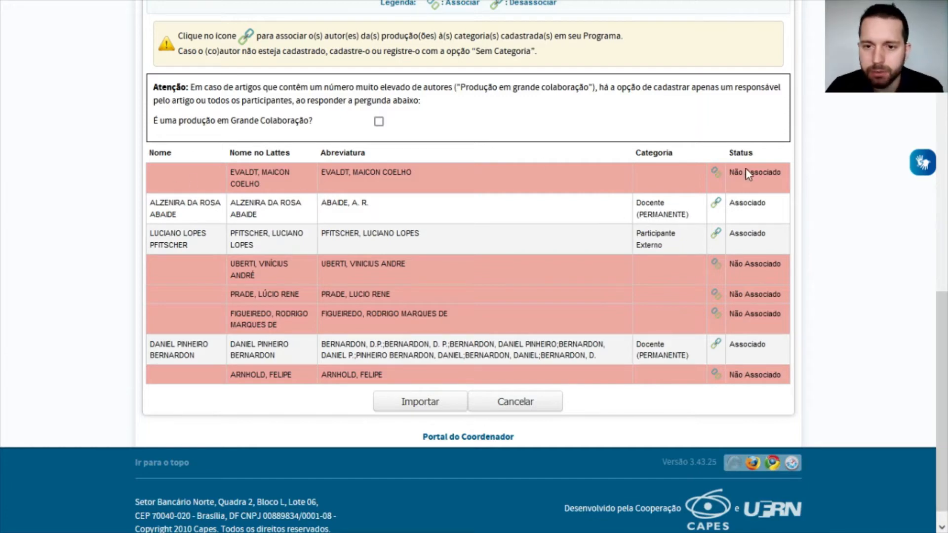
pyautogui.moveTo(254, 183); pyautogui.dragTo(271, 186)
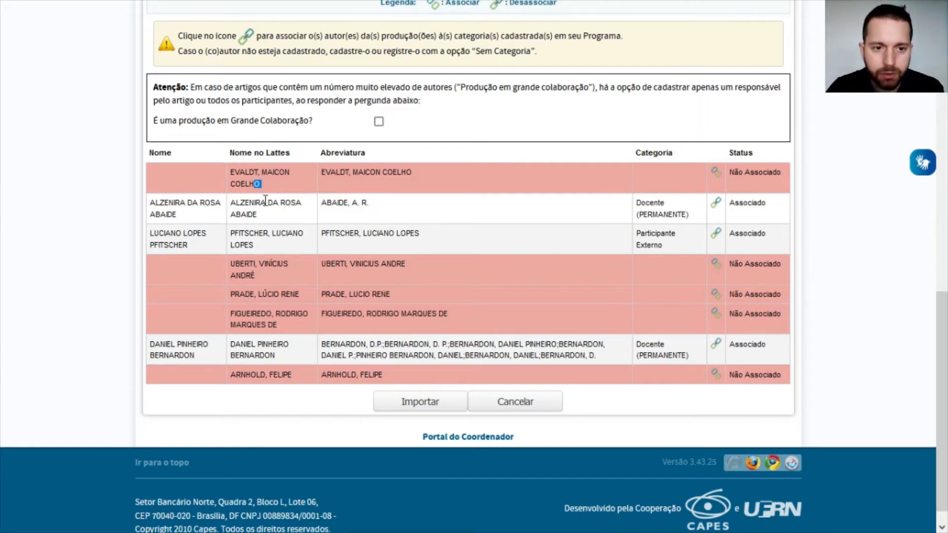
pyautogui.moveTo(204, 203); pyautogui.dragTo(680, 213)
pyautogui.click(680, 214)
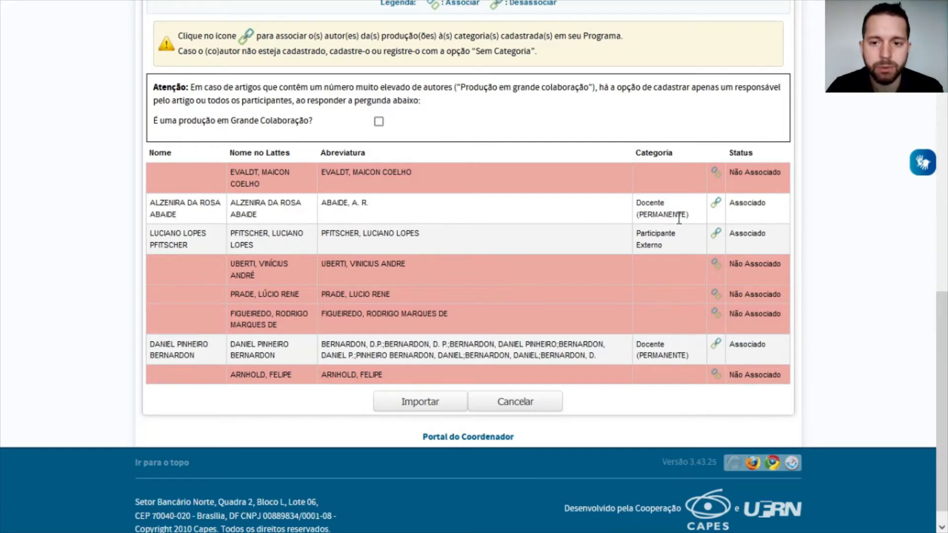
pyautogui.tripleClick(647, 206)
pyautogui.click(677, 215)
pyautogui.moveTo(735, 204); pyautogui.dragTo(764, 204)
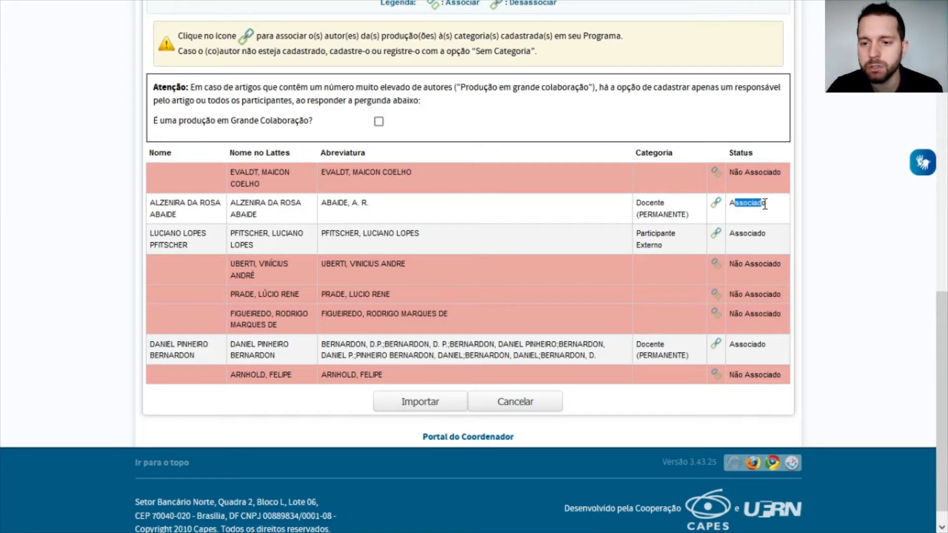
# Step: Check the name, category and status of the Participante Externo and the other associated Docente in the author list
pyautogui.moveTo(163, 237); pyautogui.dragTo(185, 246)
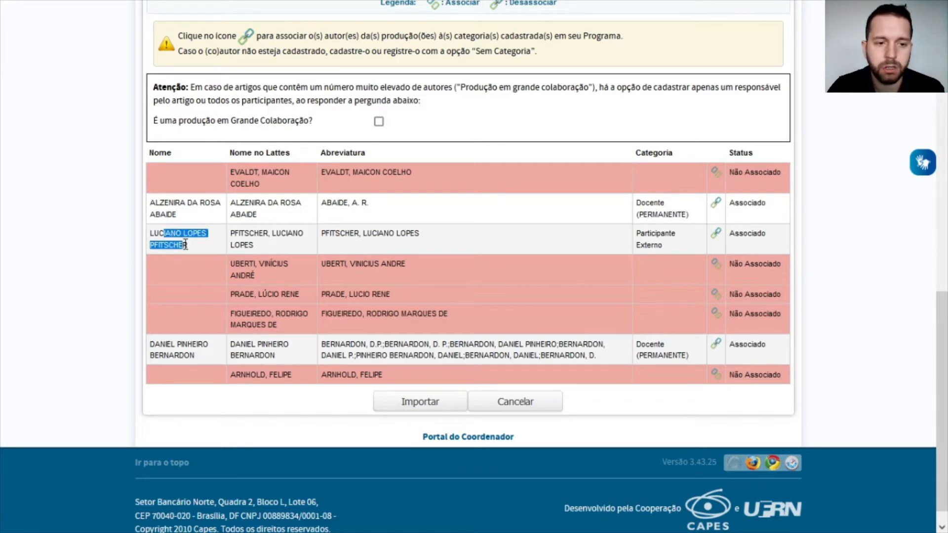
pyautogui.moveTo(636, 232); pyautogui.dragTo(752, 242)
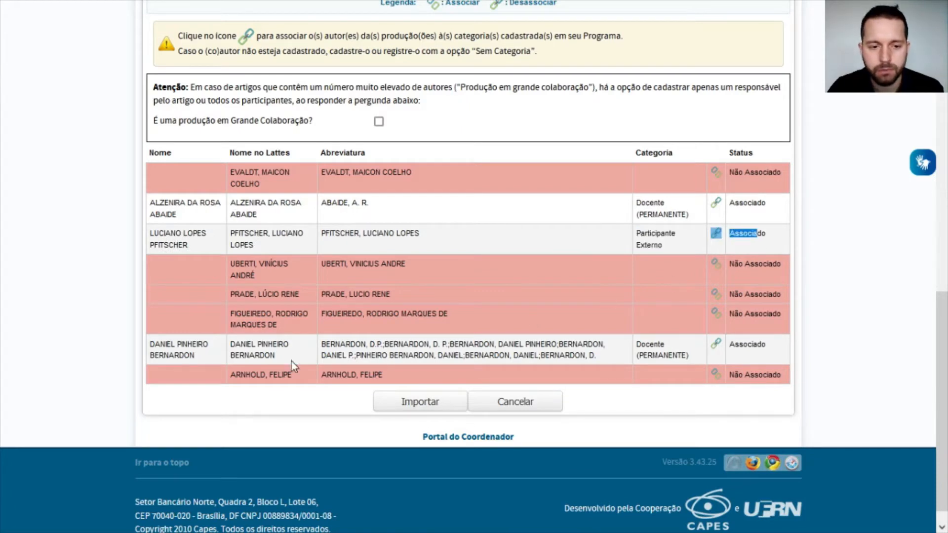
pyautogui.moveTo(248, 344); pyautogui.dragTo(269, 359)
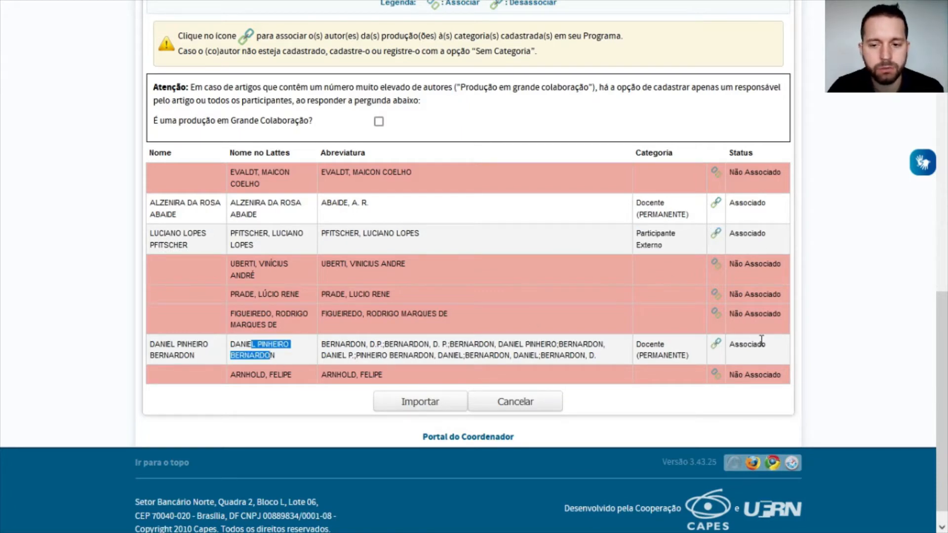
pyautogui.moveTo(764, 345); pyautogui.dragTo(757, 345)
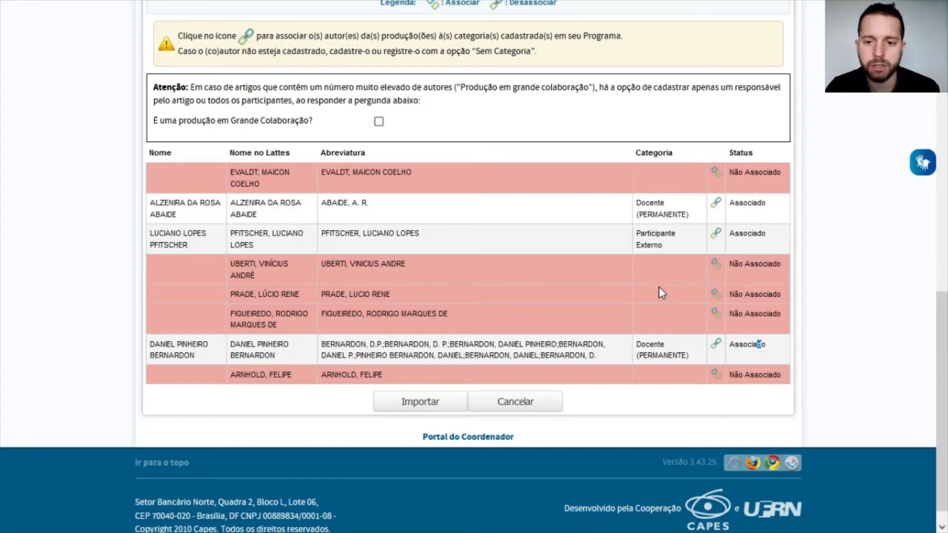
# Step: Review the authors with the status Não Associado and open the association page for the first one in the list
pyautogui.moveTo(736, 176); pyautogui.dragTo(784, 182)
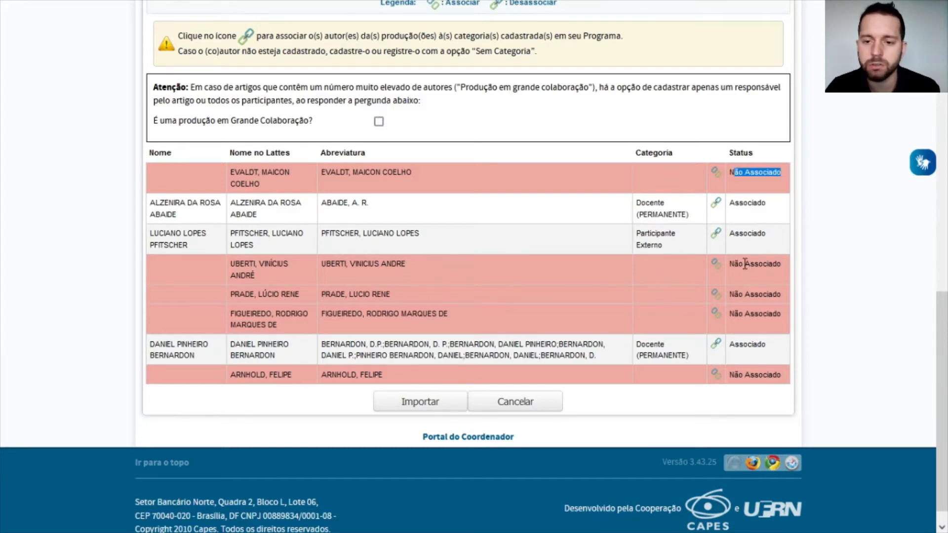
pyautogui.moveTo(744, 265); pyautogui.dragTo(771, 263)
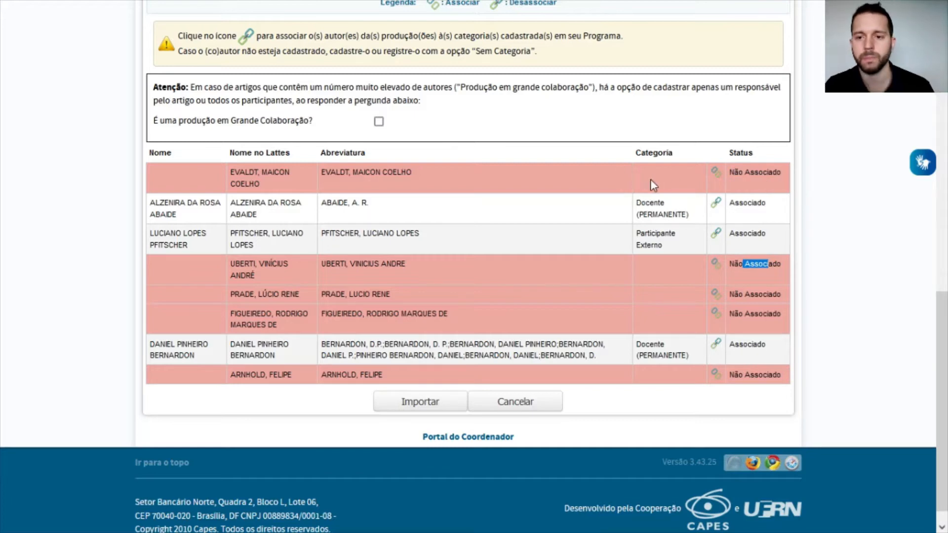
pyautogui.click(716, 176)
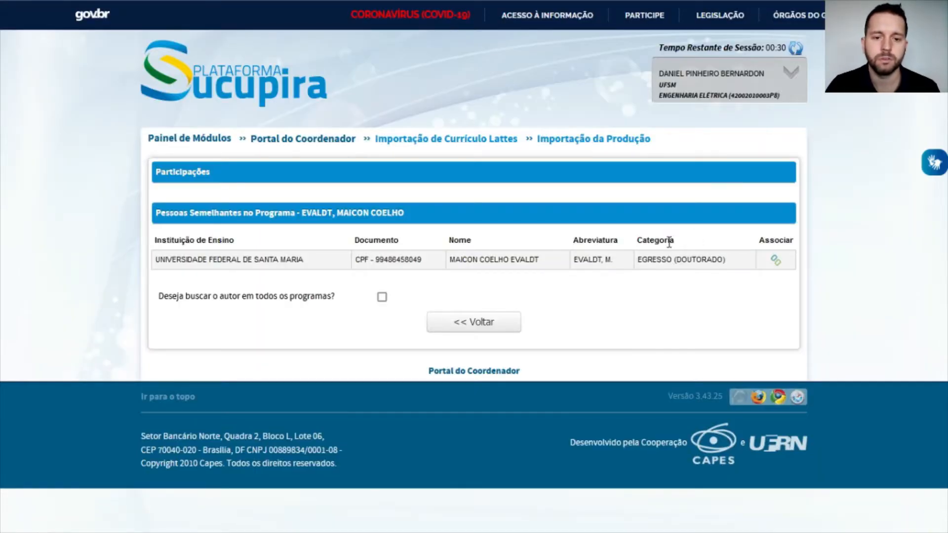
# Step: Associate the first author with the matching Egresso (Doutorado) record in the program and check the row's status in the author list
pyautogui.moveTo(647, 262); pyautogui.dragTo(719, 257)
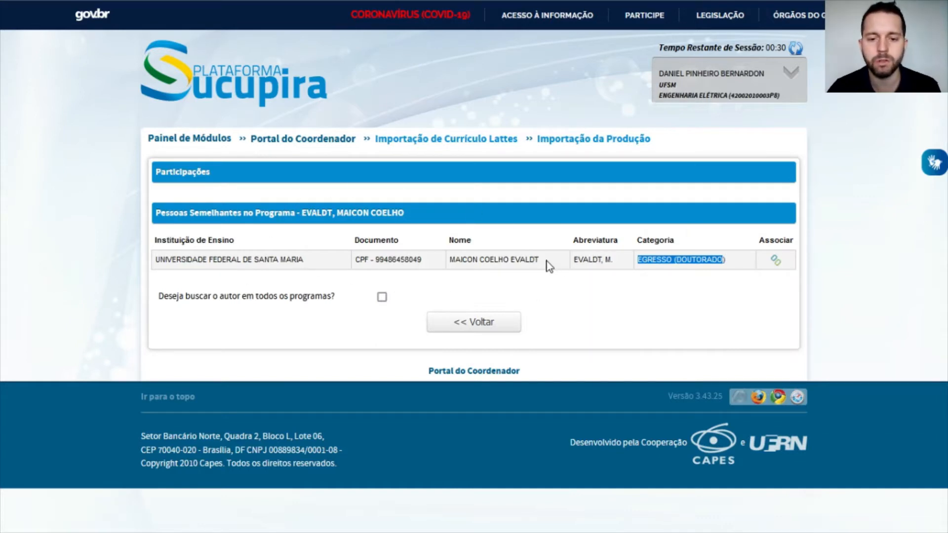
pyautogui.moveTo(537, 259); pyautogui.dragTo(527, 260)
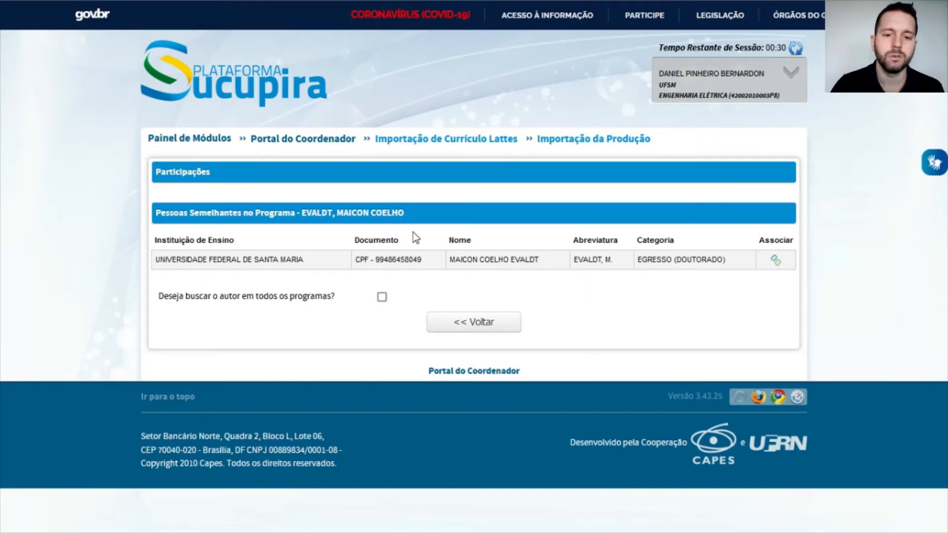
pyautogui.moveTo(453, 260); pyautogui.dragTo(615, 262)
pyautogui.click(506, 264)
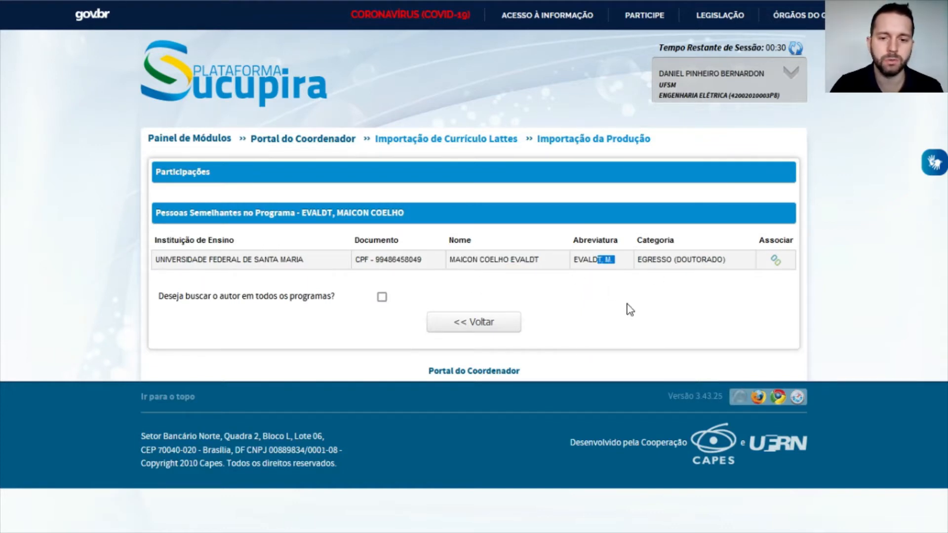
pyautogui.click(627, 305)
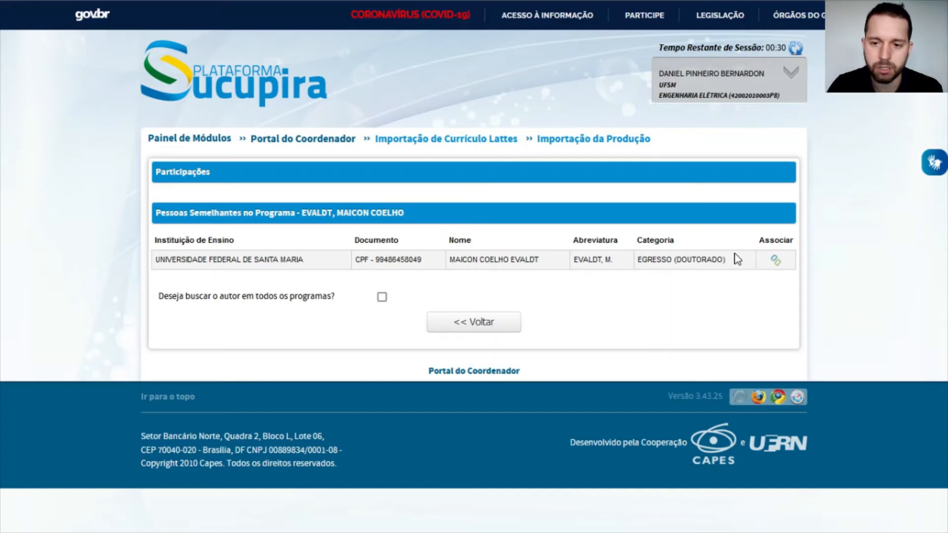
pyautogui.click(776, 263)
pyautogui.scroll(-12, 778, 262)
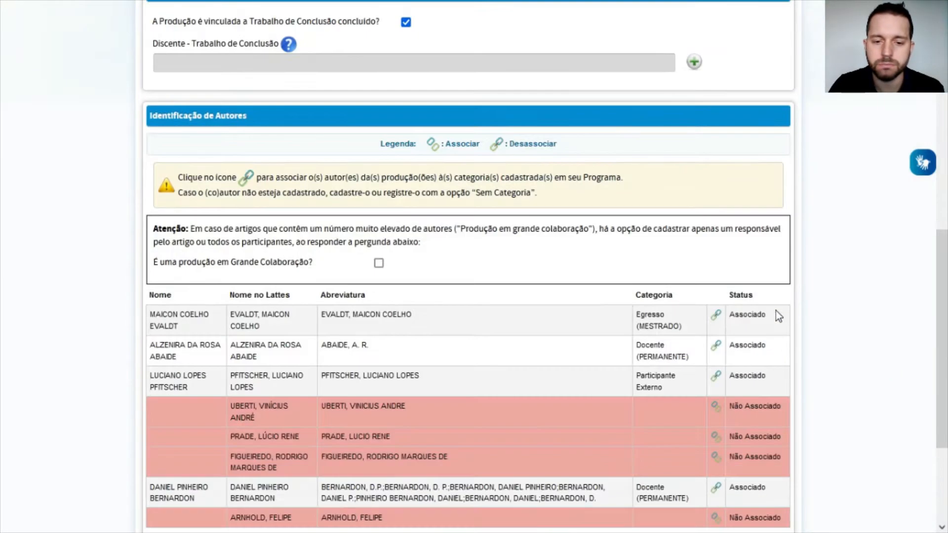
pyautogui.scroll(-3, 779, 316)
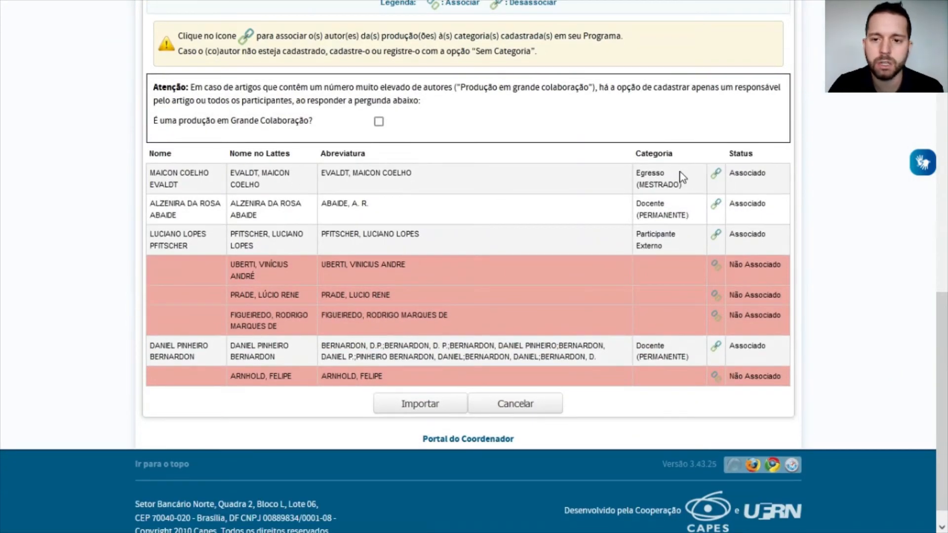
pyautogui.moveTo(735, 173); pyautogui.dragTo(771, 183)
# Step: Associate the fourth author with the Discente (Doutorado) record, comparing it with the Egresso (Mestrado Acadêmico) record of the same person
pyautogui.scroll(-1, 774, 226)
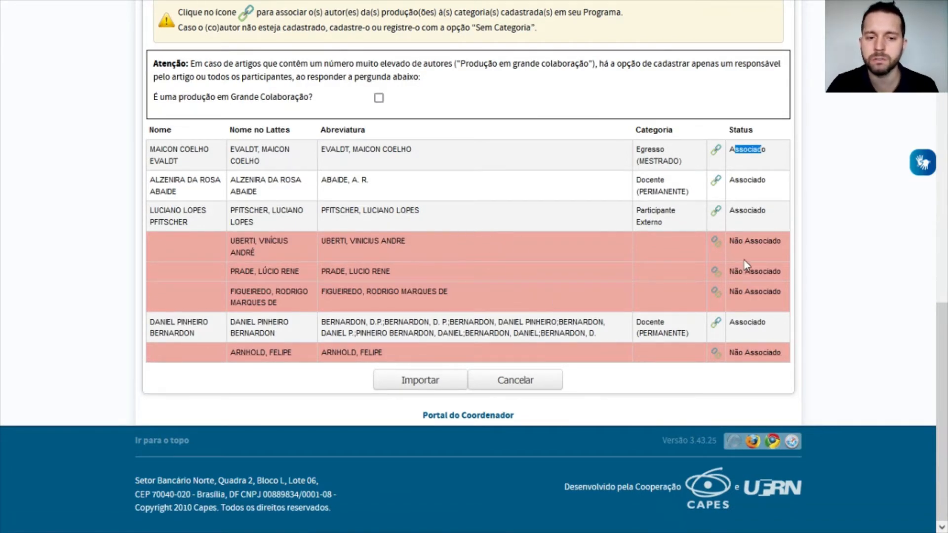
pyautogui.click(715, 241)
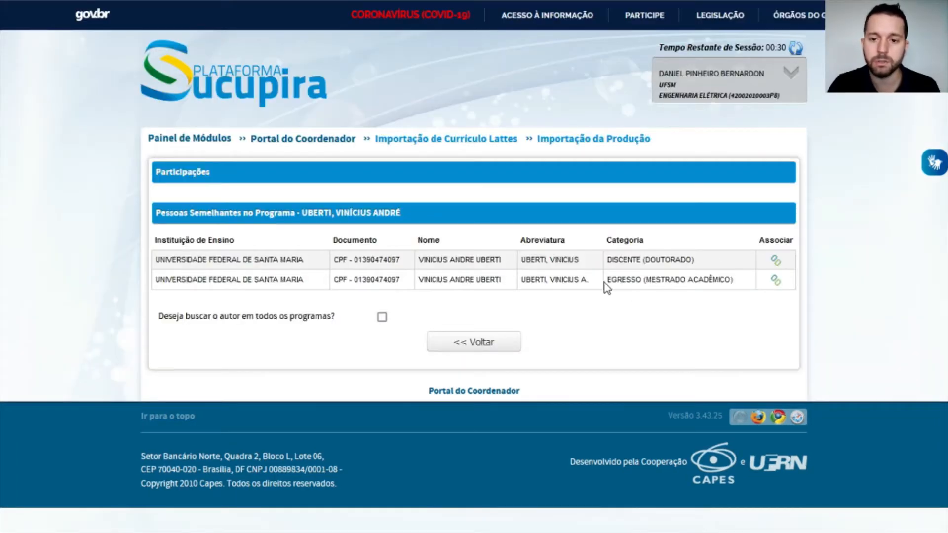
pyautogui.moveTo(606, 279); pyautogui.dragTo(728, 282)
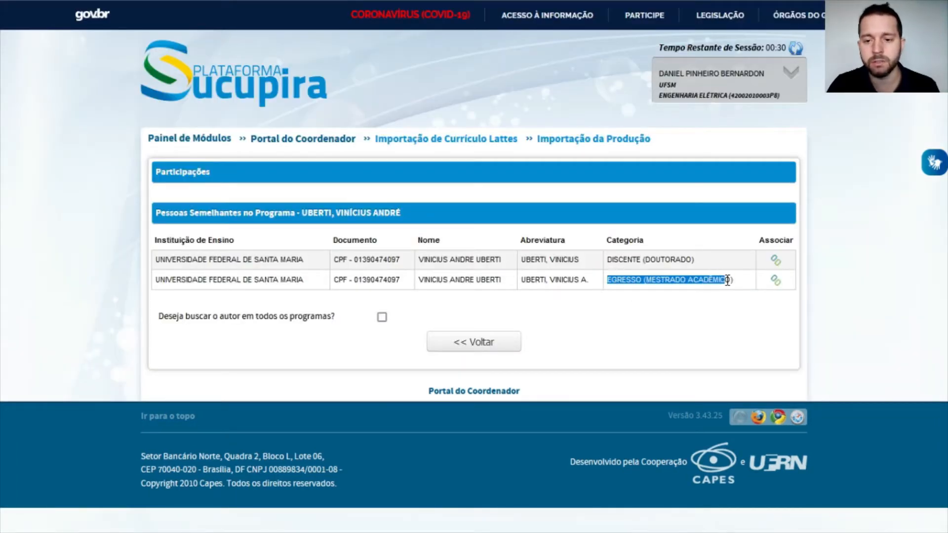
pyautogui.moveTo(631, 259); pyautogui.dragTo(706, 265)
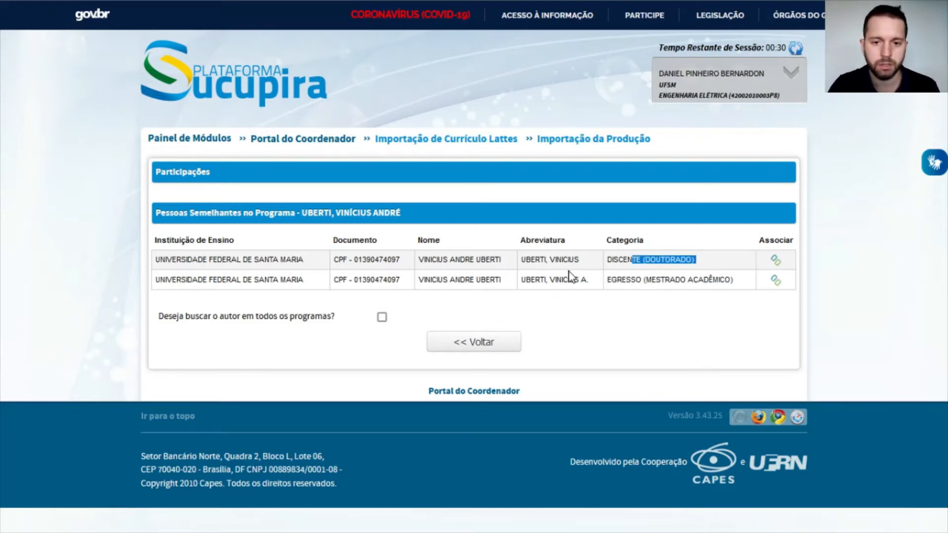
pyautogui.moveTo(561, 259); pyautogui.dragTo(692, 257)
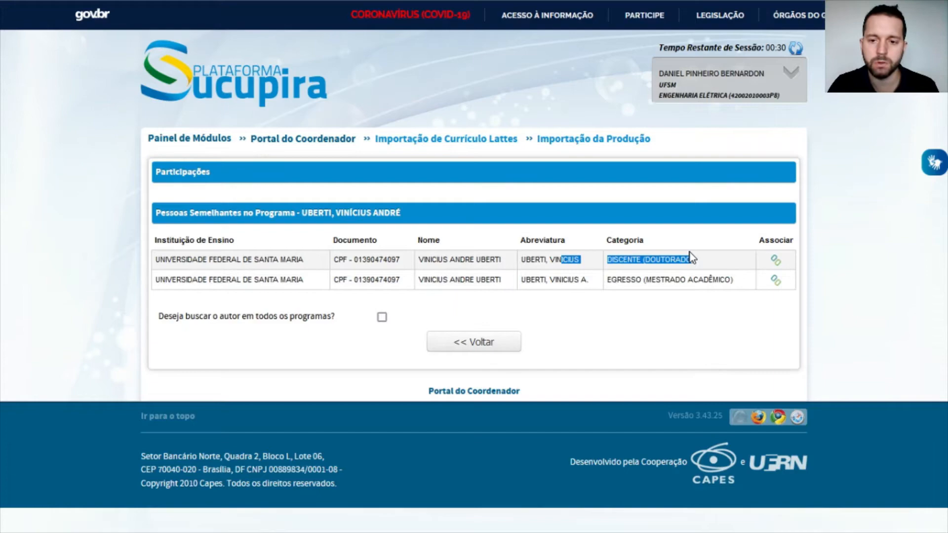
pyautogui.click(775, 264)
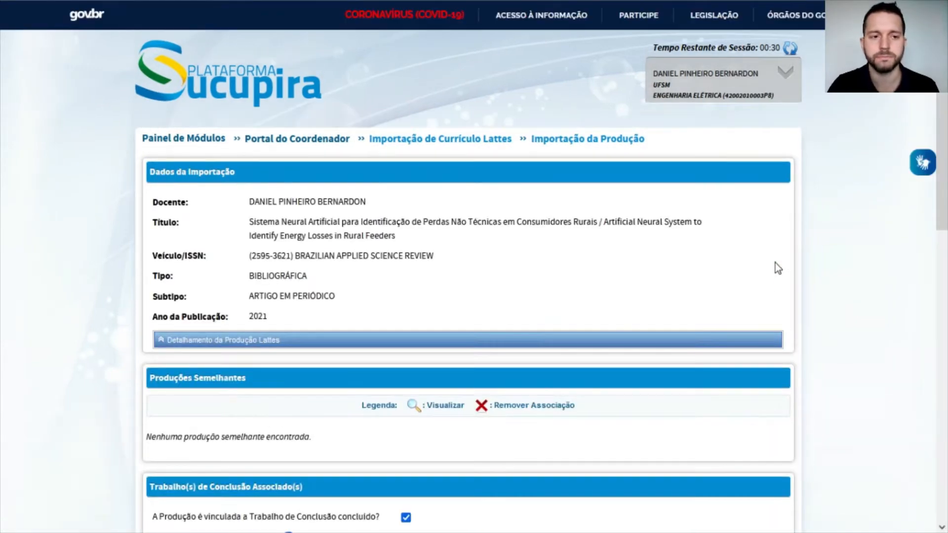
# Step: Associate the fifth author in the list with the matching Egresso (Doutorado) record in the program
pyautogui.scroll(-10, 778, 253)
pyautogui.scroll(-1, 778, 253)
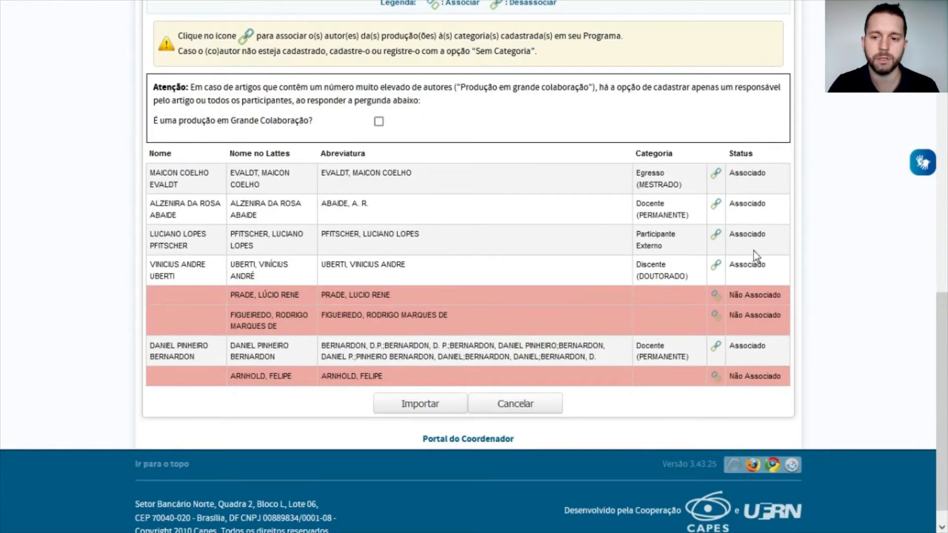
pyautogui.click(716, 298)
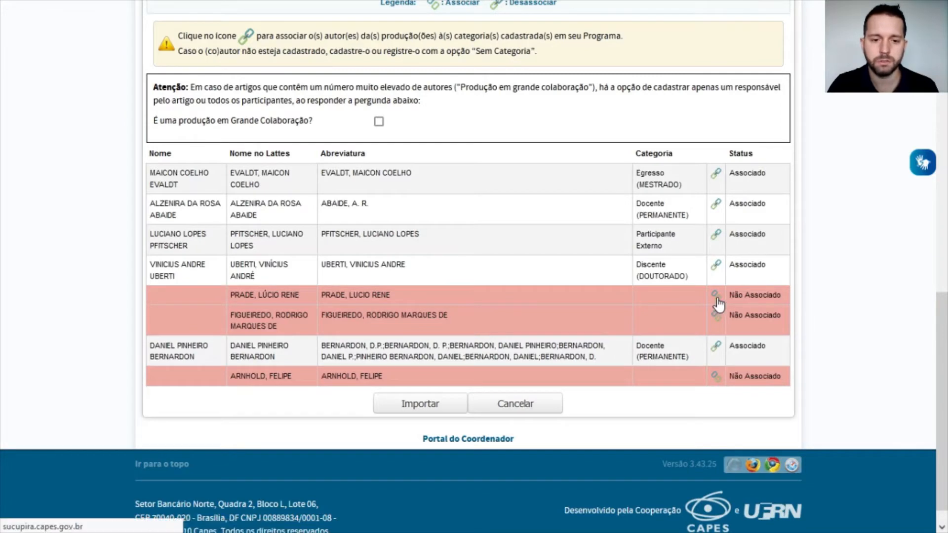
pyautogui.moveTo(715, 258); pyautogui.dragTo(672, 257)
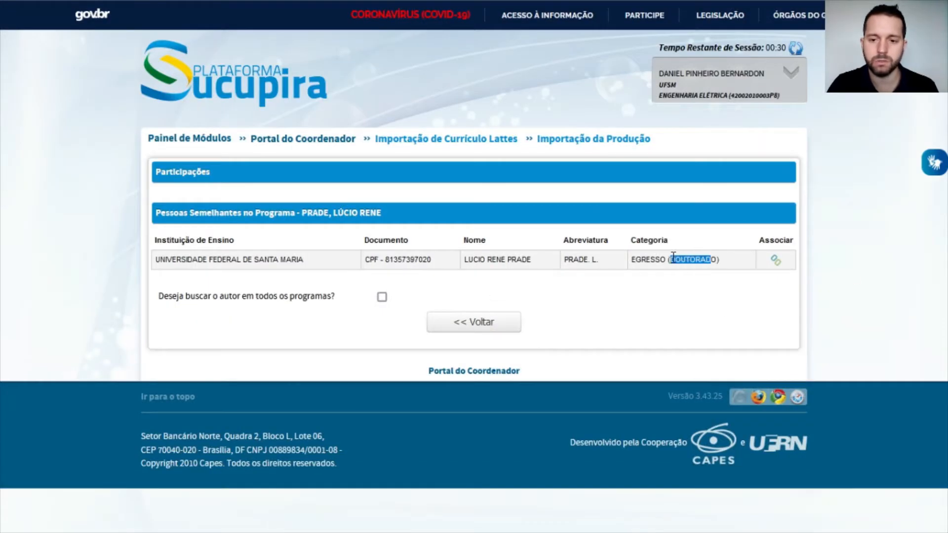
pyautogui.click(674, 258)
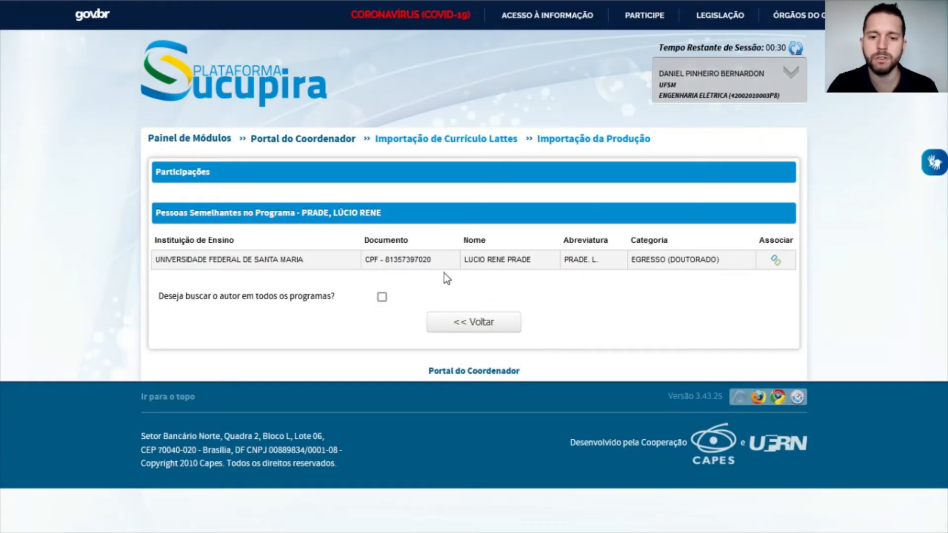
pyautogui.moveTo(371, 260); pyautogui.dragTo(535, 261)
pyautogui.click(536, 261)
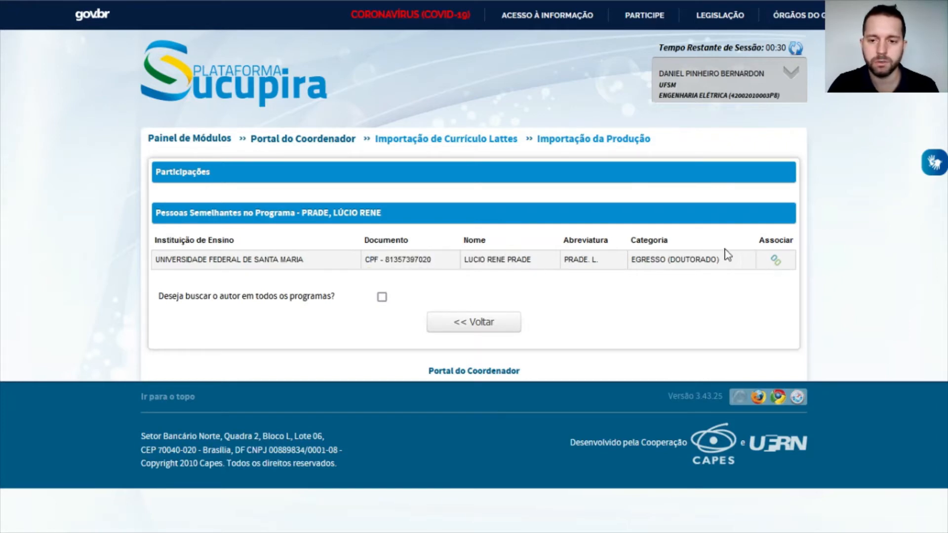
pyautogui.click(775, 261)
# Step: Associate the sixth author in the list with the matching Participante Externo record in the program
pyautogui.scroll(-8, 777, 295)
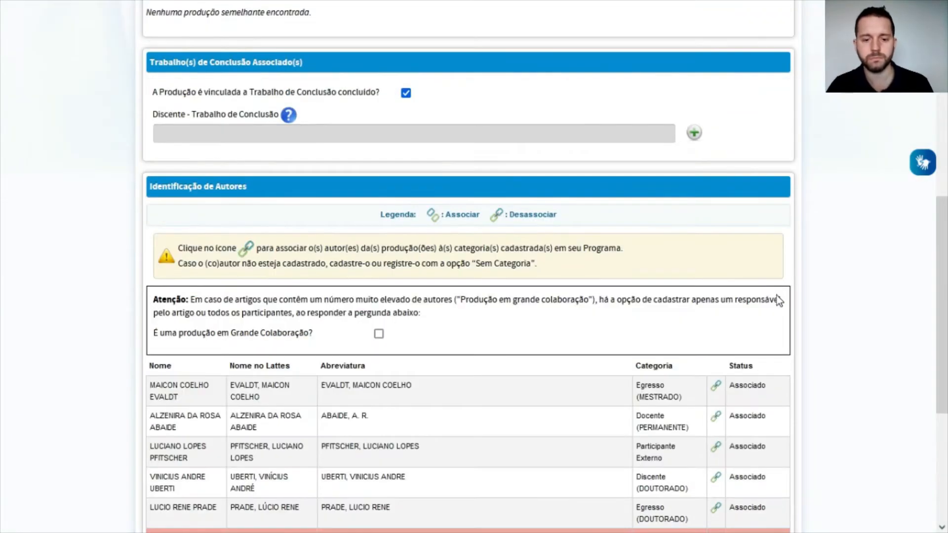
pyautogui.scroll(-5, 777, 296)
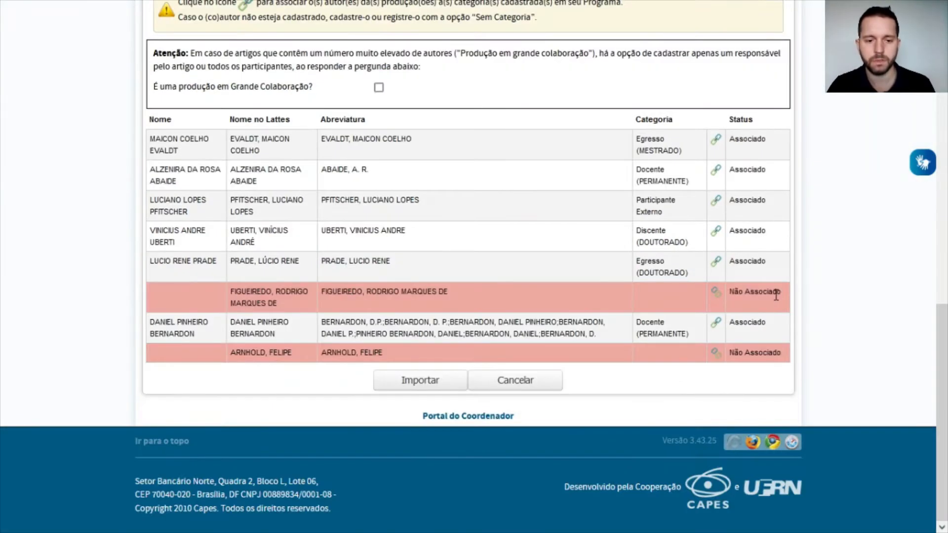
pyautogui.click(715, 293)
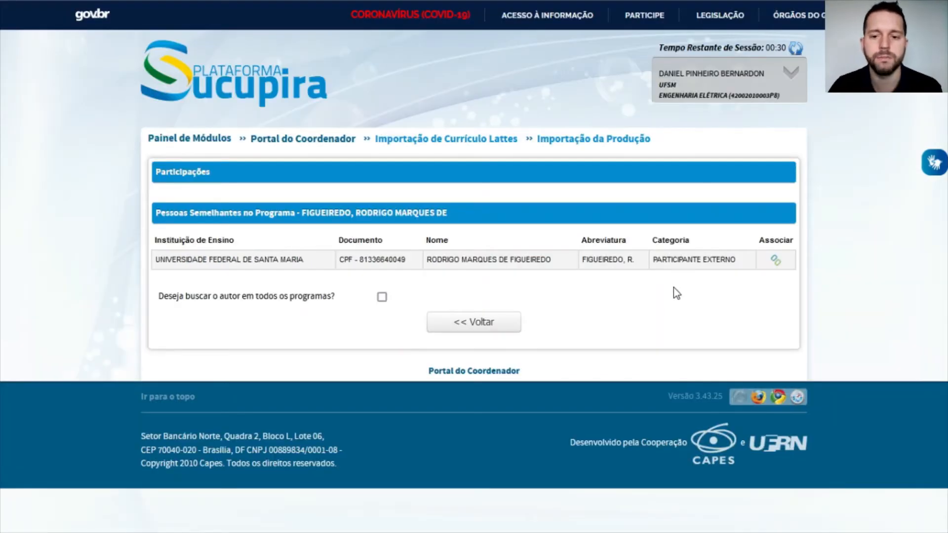
pyautogui.moveTo(504, 262); pyautogui.dragTo(599, 261)
pyautogui.click(703, 253)
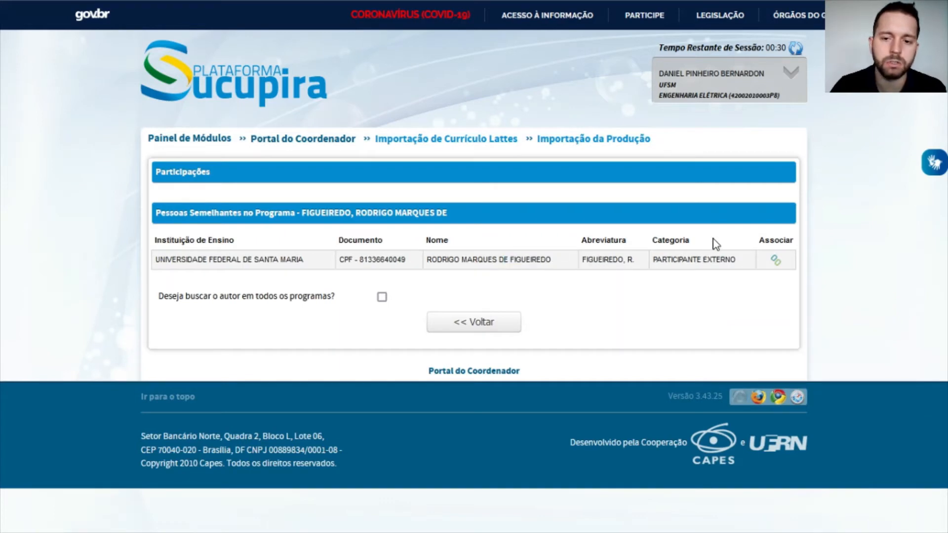
pyautogui.click(776, 263)
# Step: Open the association page for the last unassociated author and enable the author search in all programs
pyautogui.scroll(-10, 762, 279)
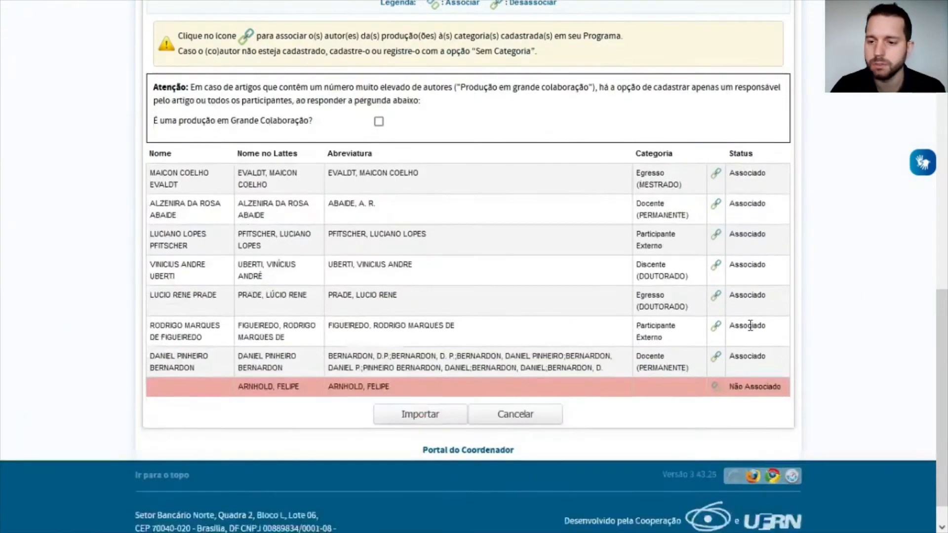
pyautogui.scroll(-1, 387, 414)
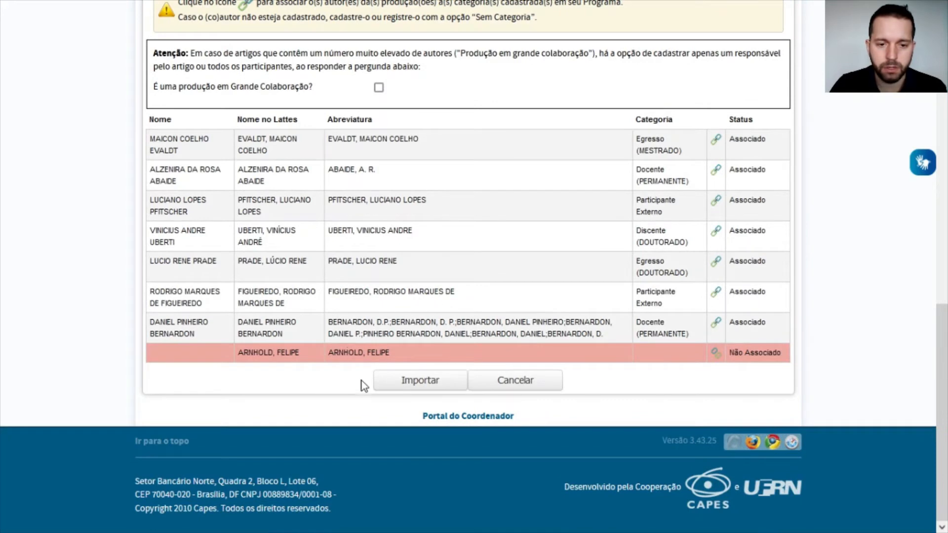
pyautogui.click(715, 353)
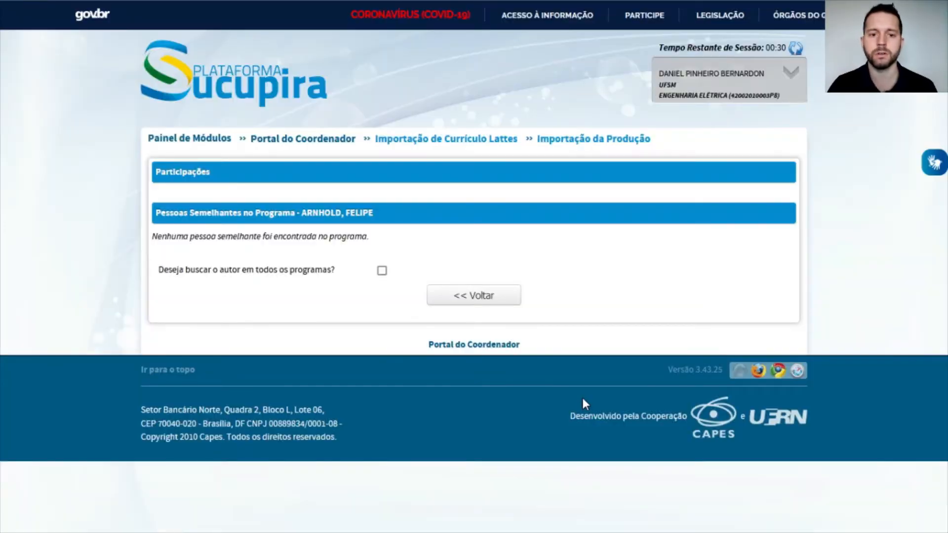
pyautogui.moveTo(172, 237); pyautogui.dragTo(322, 253)
pyautogui.click(136, 241)
pyautogui.moveTo(196, 237); pyautogui.dragTo(285, 238)
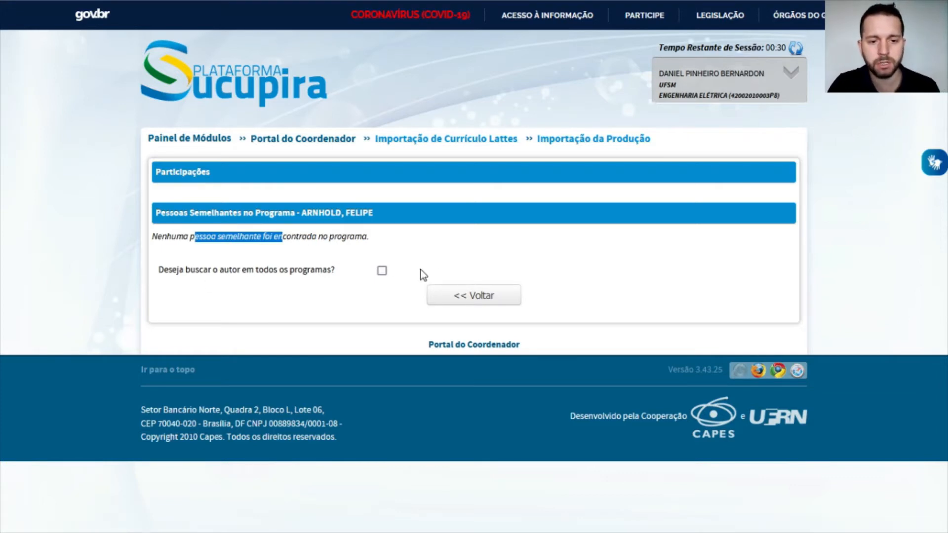
pyautogui.moveTo(273, 272); pyautogui.dragTo(325, 272)
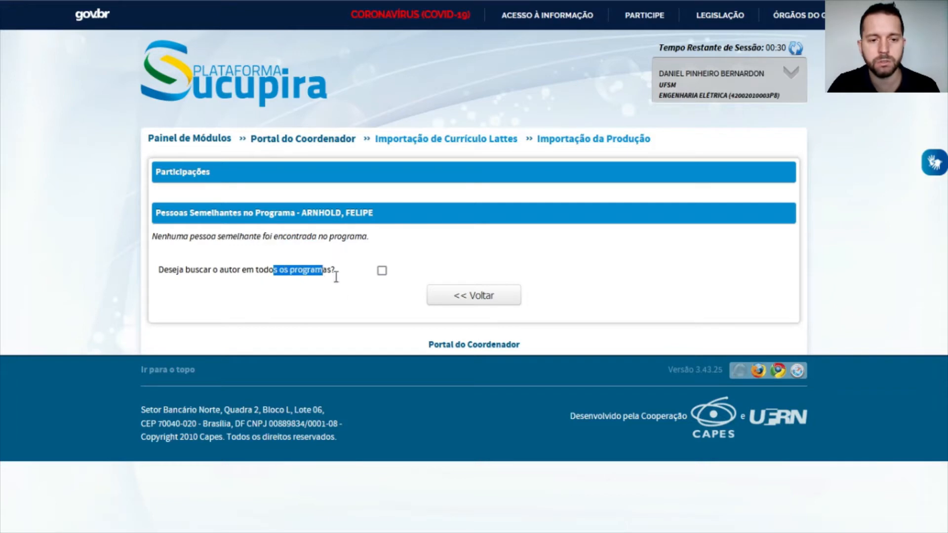
pyautogui.click(340, 282)
pyautogui.click(382, 271)
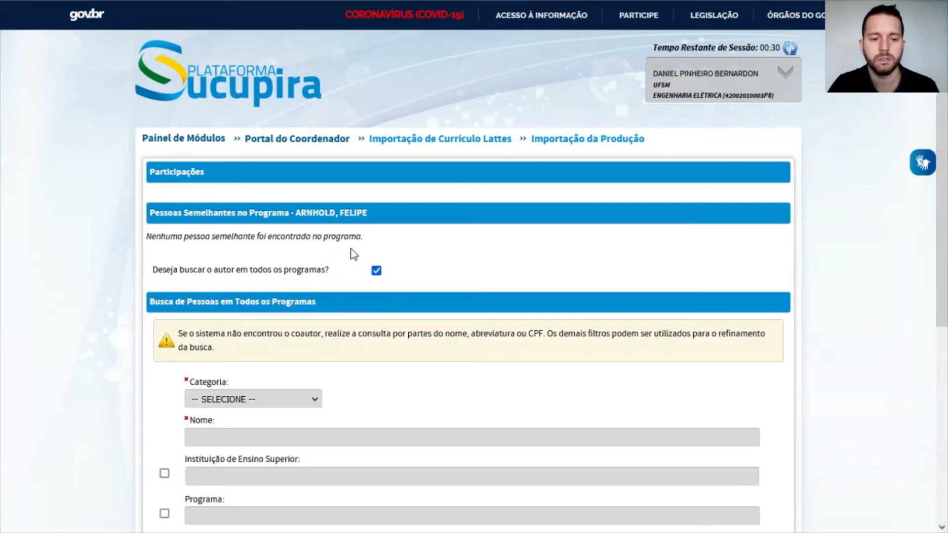
# Step: Fill in the Nome field of Busca de Pessoas em Todos os Programas with the coauthor's full name
pyautogui.scroll(-3, 346, 253)
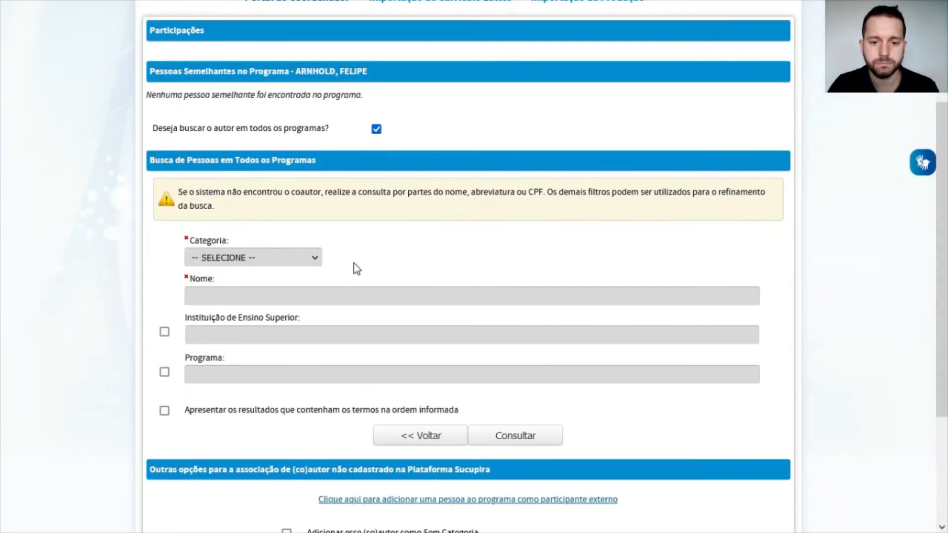
pyautogui.moveTo(295, 70); pyautogui.dragTo(322, 72)
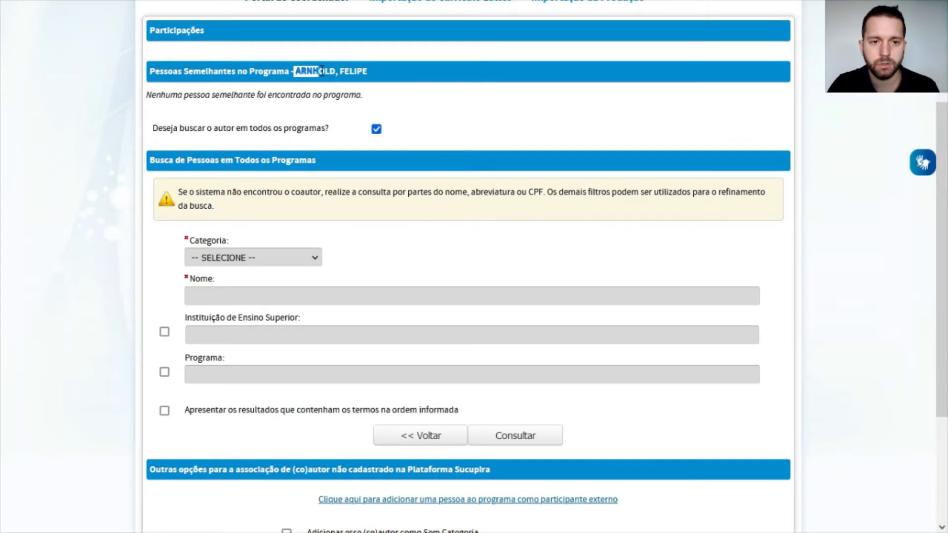
pyautogui.doubleClick(322, 71)
pyautogui.doubleClick(365, 70)
pyautogui.hotkey('ctrl', 'c')
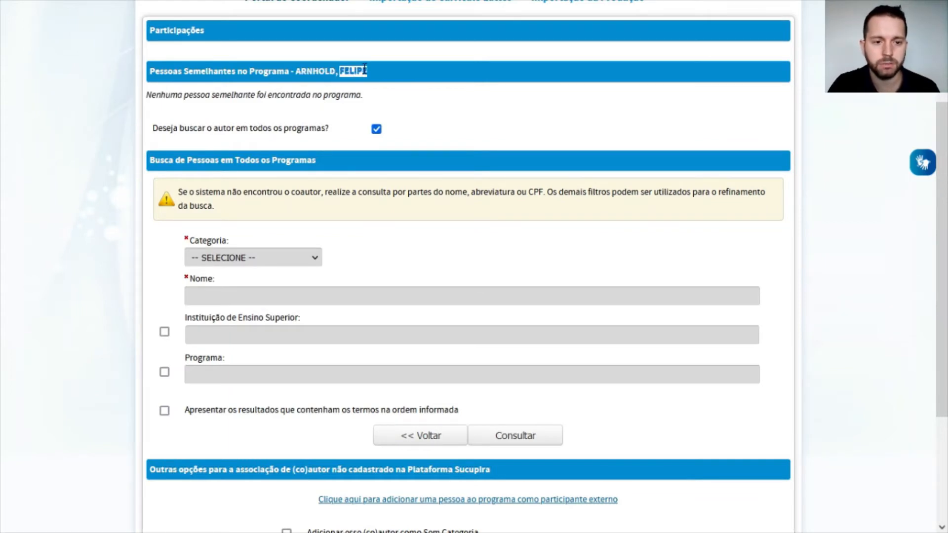
pyautogui.click(254, 296)
pyautogui.hotkey('ctrl', 'v')
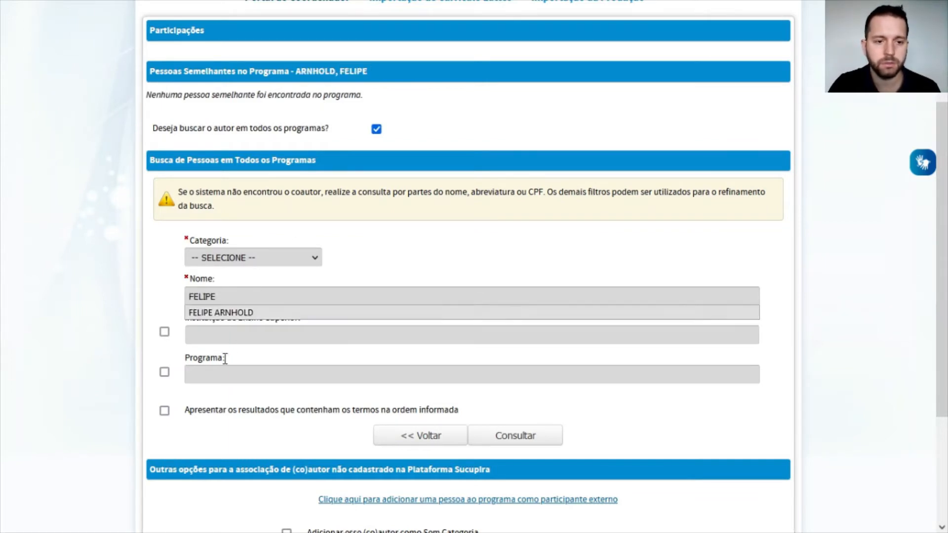
pyautogui.click(243, 313)
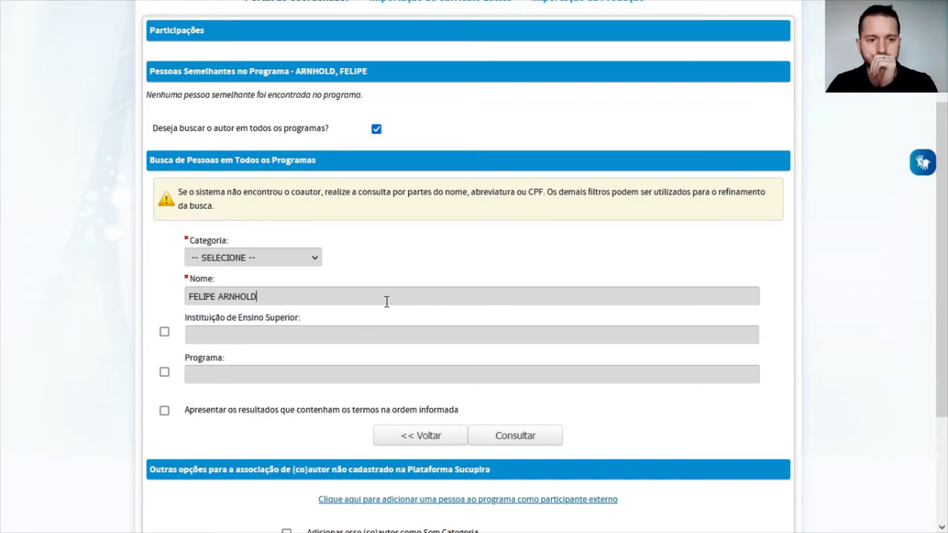
# Step: Set the Categoria of the search in all programs to Participante Externo
pyautogui.scroll(-2, 611, 319)
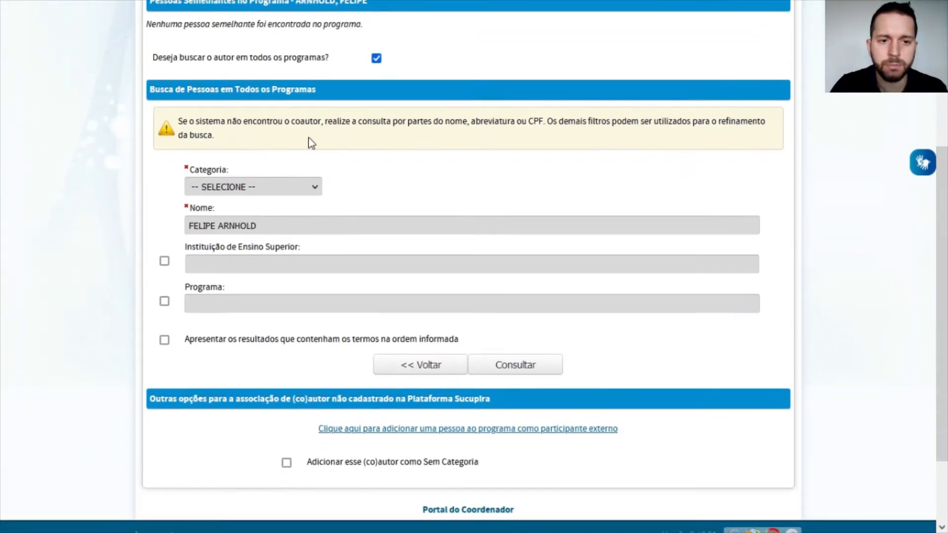
pyautogui.moveTo(947, 217); pyautogui.dragTo(947, 213)
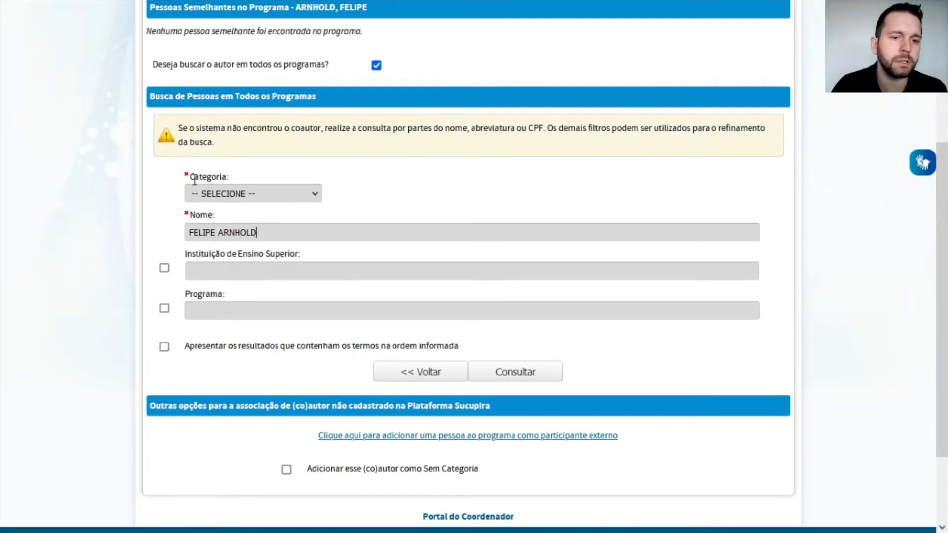
pyautogui.moveTo(192, 180); pyautogui.dragTo(213, 177)
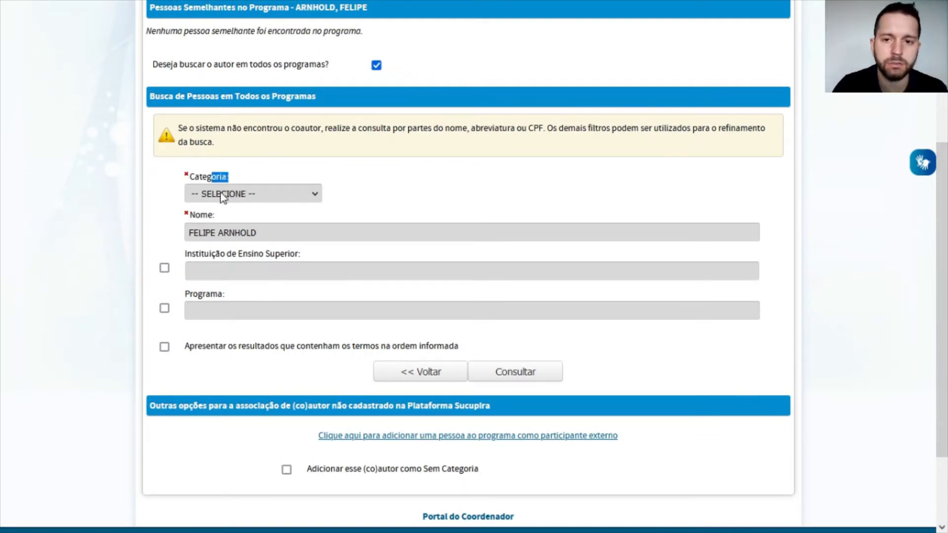
pyautogui.click(224, 194)
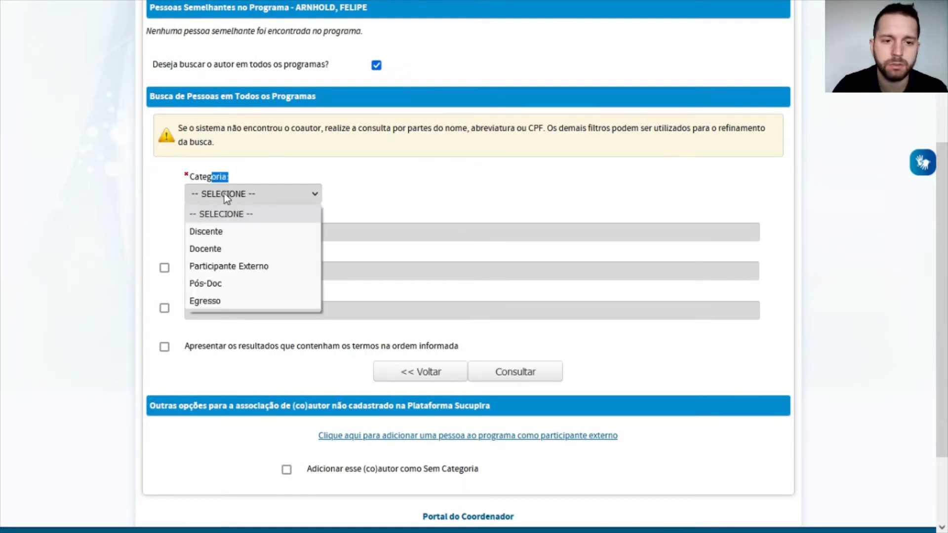
pyautogui.click(295, 272)
# Step: Switch to the Lattes search and look up the coauthor by the copied full name, including Demais pesquisadores in the search bases
pyautogui.moveTo(291, 232); pyautogui.dragTo(169, 232)
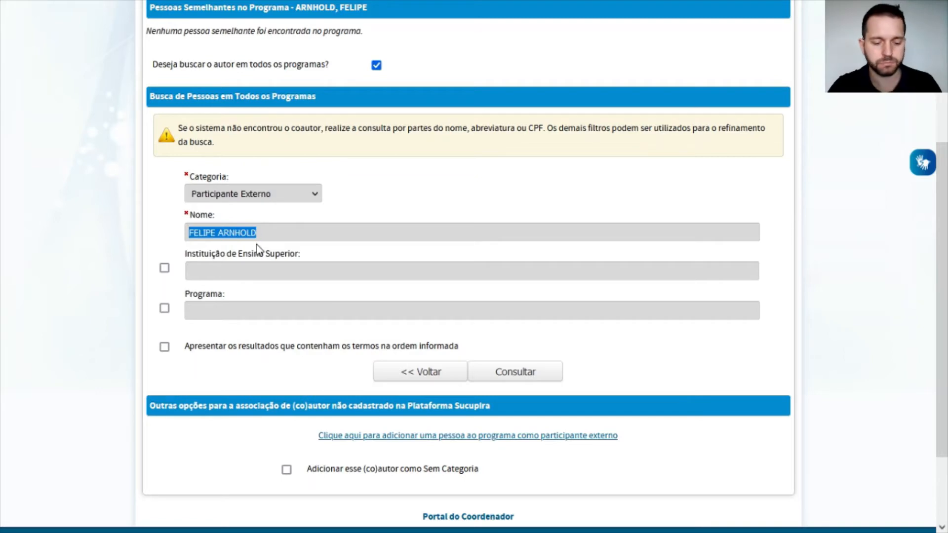
pyautogui.moveTo(390, 4)
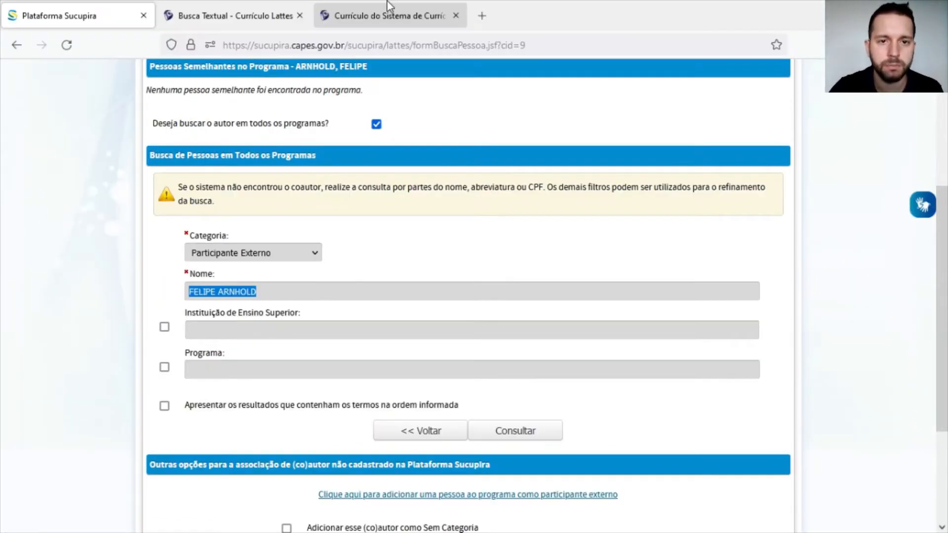
pyautogui.click(213, 5)
pyautogui.click(284, 158)
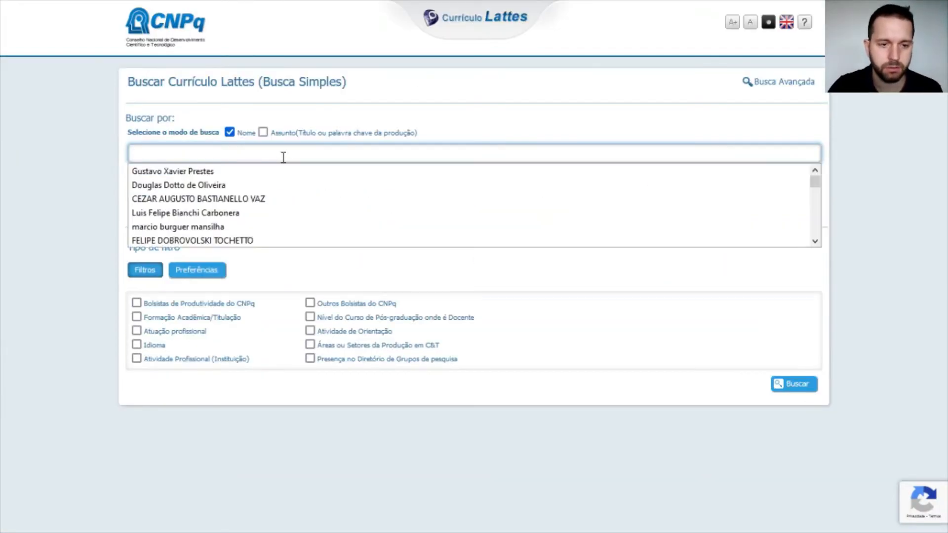
pyautogui.hotkey('ctrl', 'v')
pyautogui.click(238, 199)
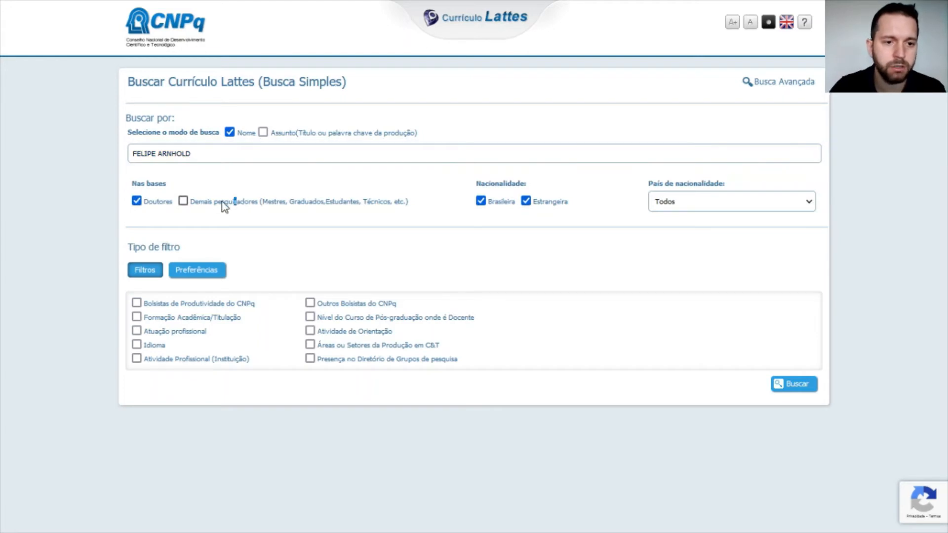
pyautogui.click(204, 203)
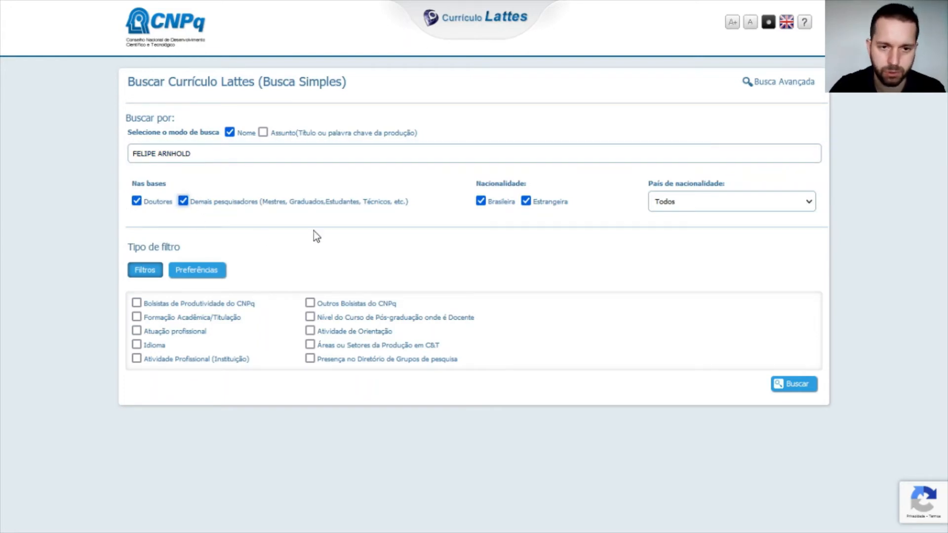
pyautogui.click(806, 384)
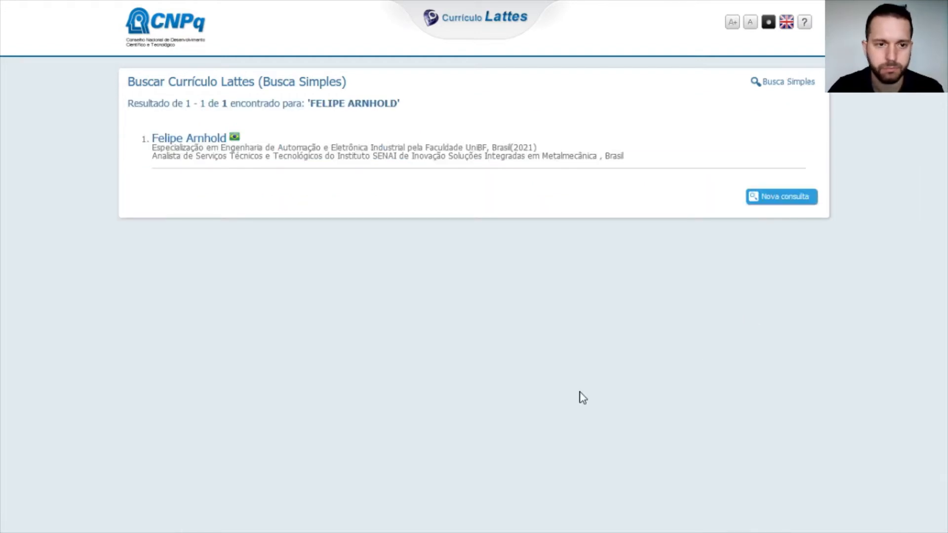
# Step: Open the coauthor's Lattes CV and examine the professional address, institution and academic background
pyautogui.click(183, 138)
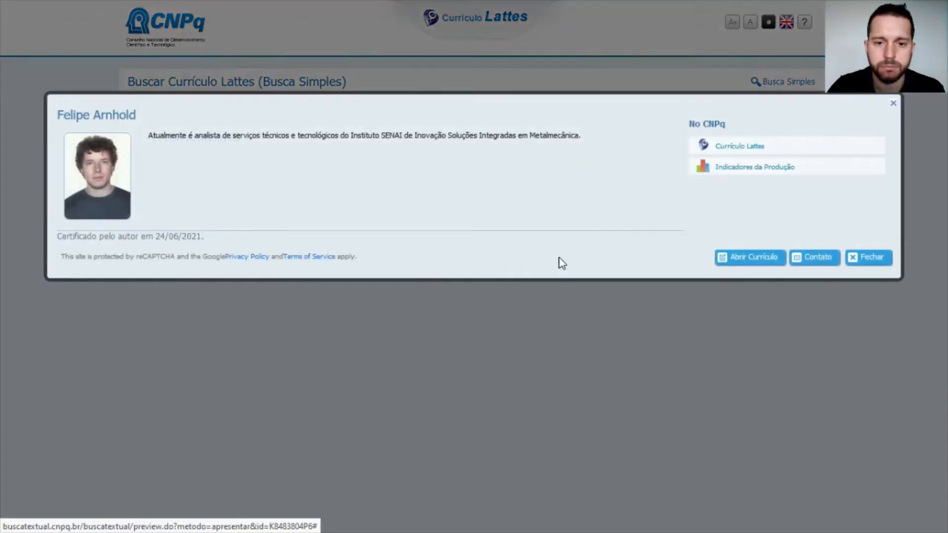
pyautogui.click(751, 261)
pyautogui.scroll(-2, 746, 289)
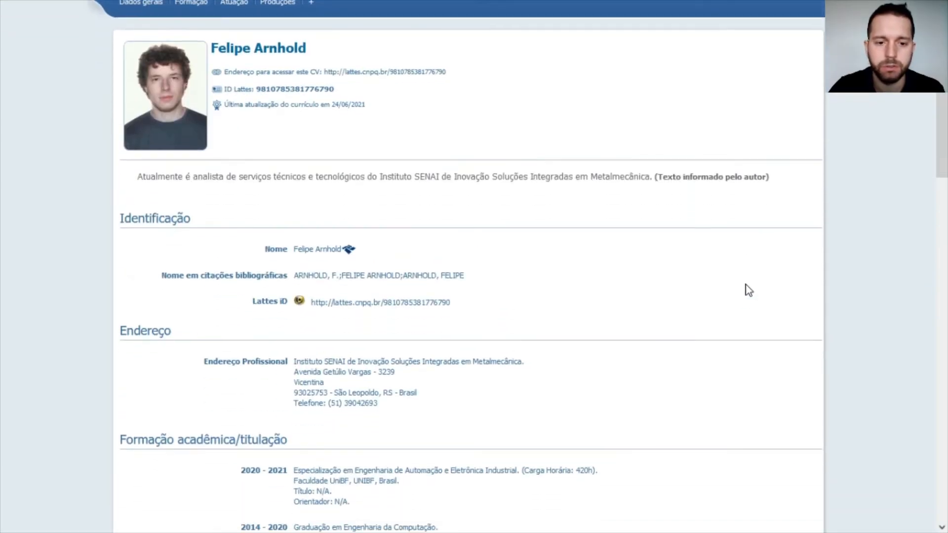
pyautogui.moveTo(366, 362); pyautogui.dragTo(459, 366)
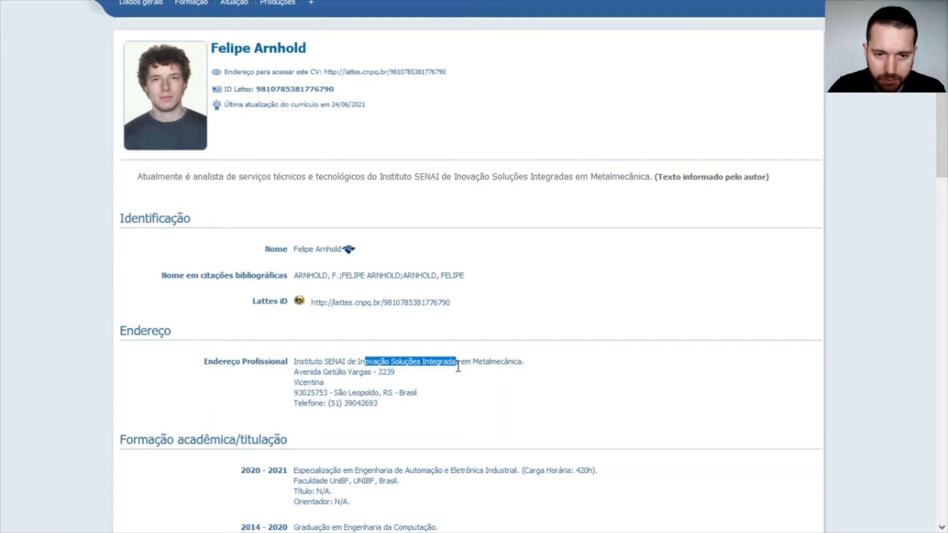
pyautogui.click(374, 392)
pyautogui.scroll(-2, 365, 336)
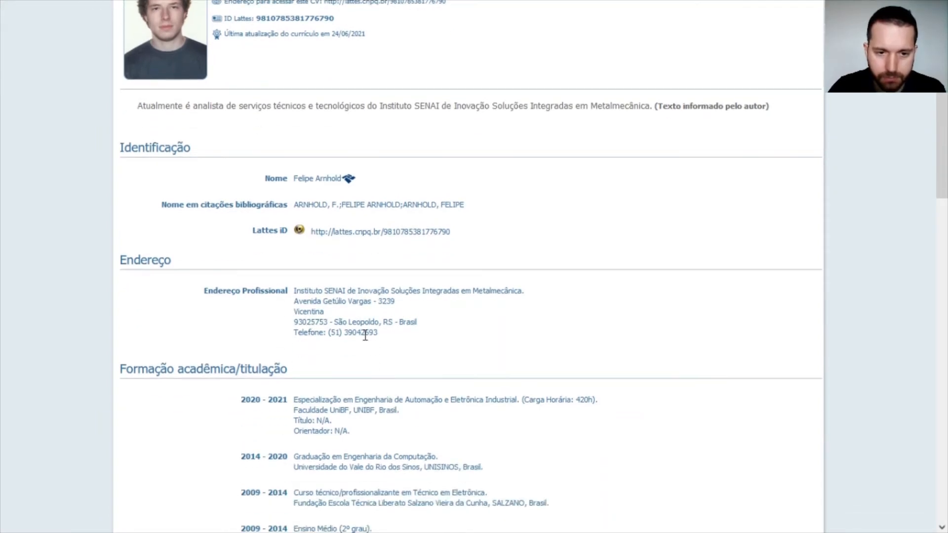
pyautogui.moveTo(337, 322); pyautogui.dragTo(393, 323)
pyautogui.scroll(-4, 448, 395)
pyautogui.scroll(1, 404, 431)
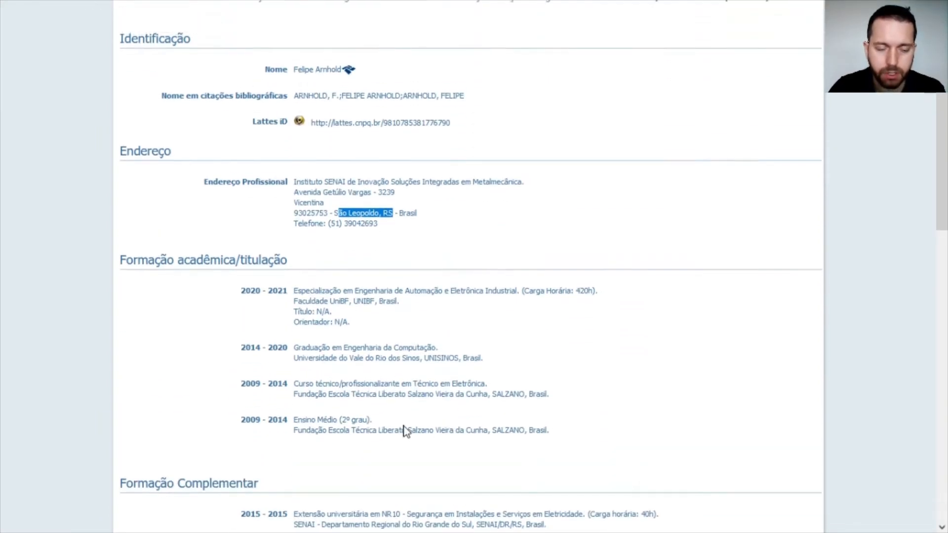
pyautogui.scroll(3, 405, 431)
pyautogui.scroll(5, 535, 330)
pyautogui.scroll(-5, 535, 331)
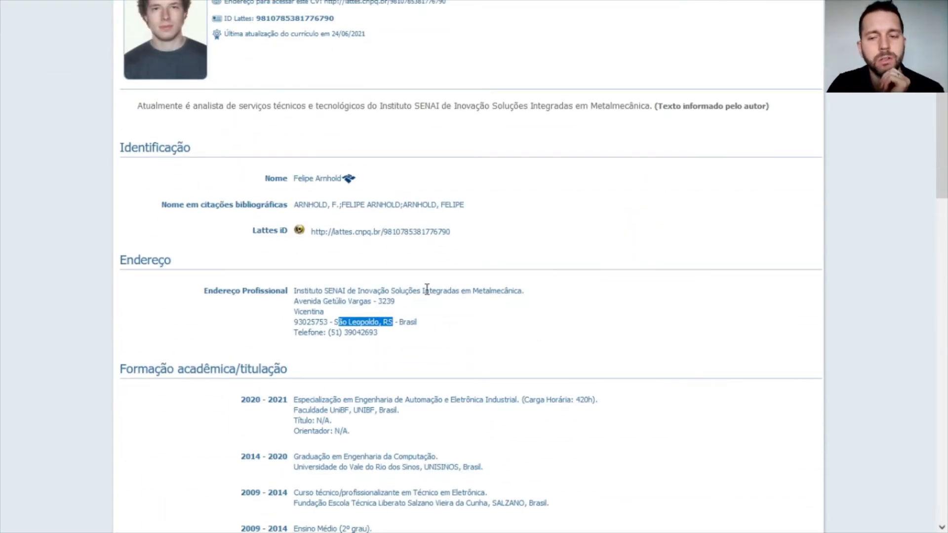
pyautogui.scroll(4, 498, 304)
pyautogui.moveTo(363, 5)
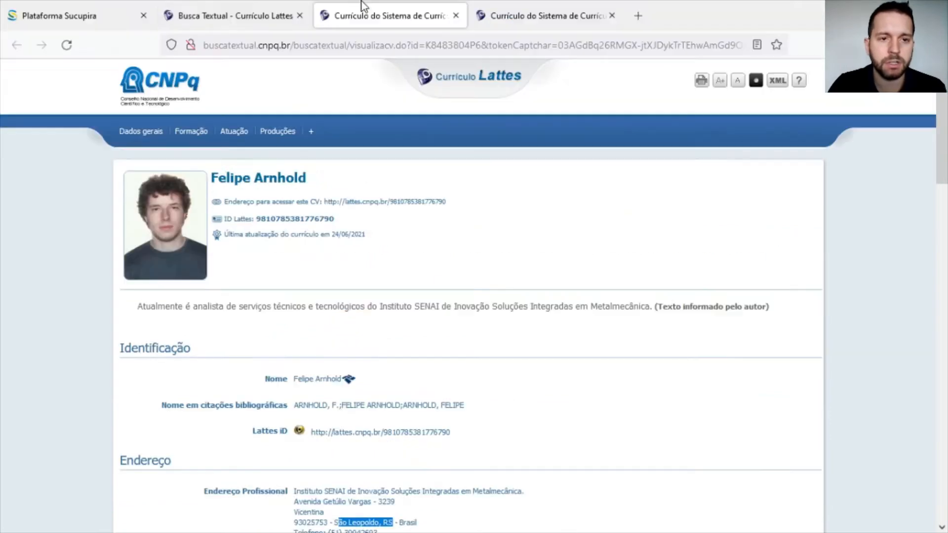
# Step: Return to Plataforma Sucupira and search all programs for the coauthor as Participante Externo, leaving the institution filter off
pyautogui.click(94, 15)
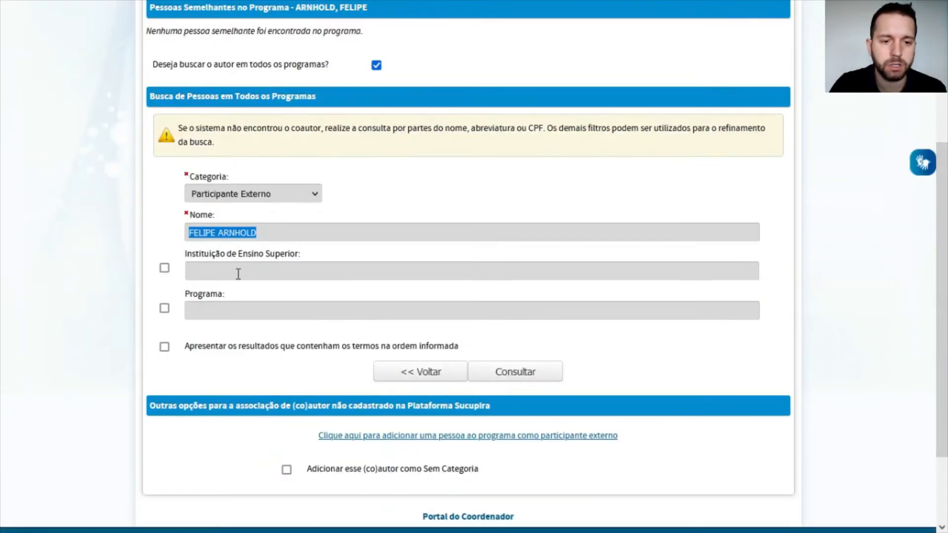
pyautogui.moveTo(201, 253); pyautogui.dragTo(307, 252)
pyautogui.click(307, 252)
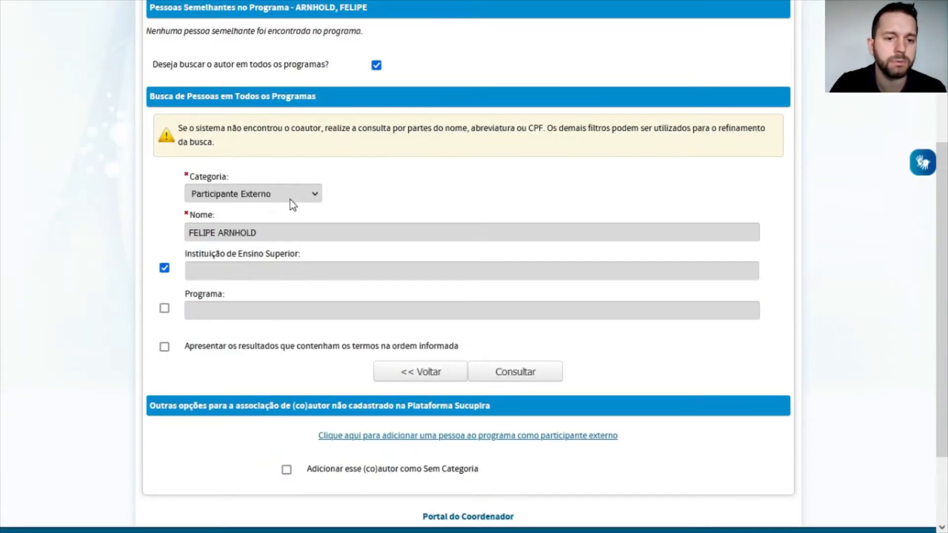
pyautogui.click(289, 200)
pyautogui.click(385, 264)
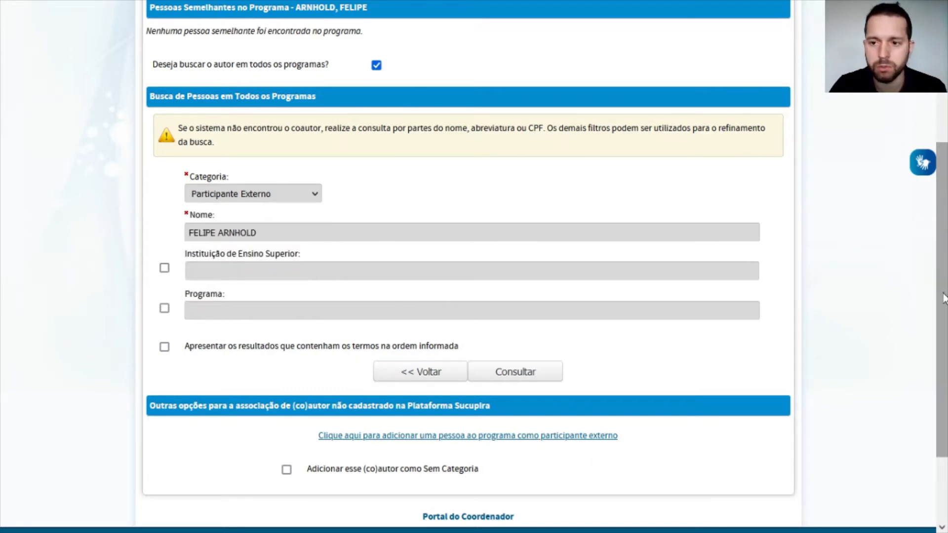
pyautogui.scroll(-1, 943, 321)
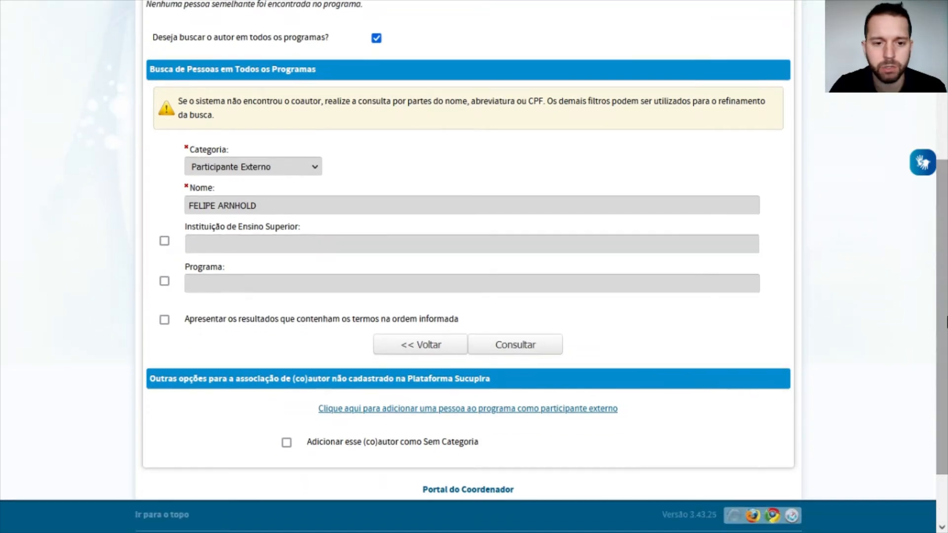
pyautogui.click(532, 350)
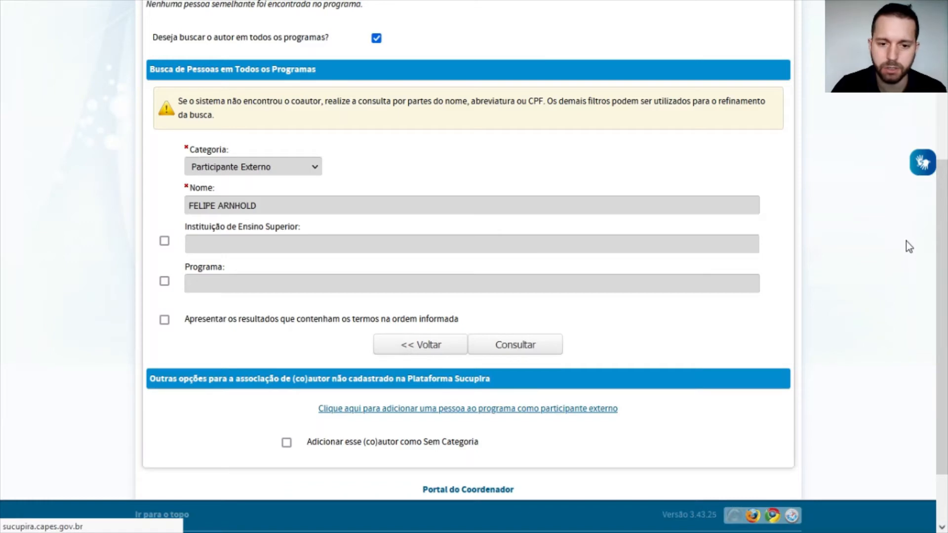
pyautogui.scroll(-3, 907, 242)
pyautogui.scroll(3, 906, 242)
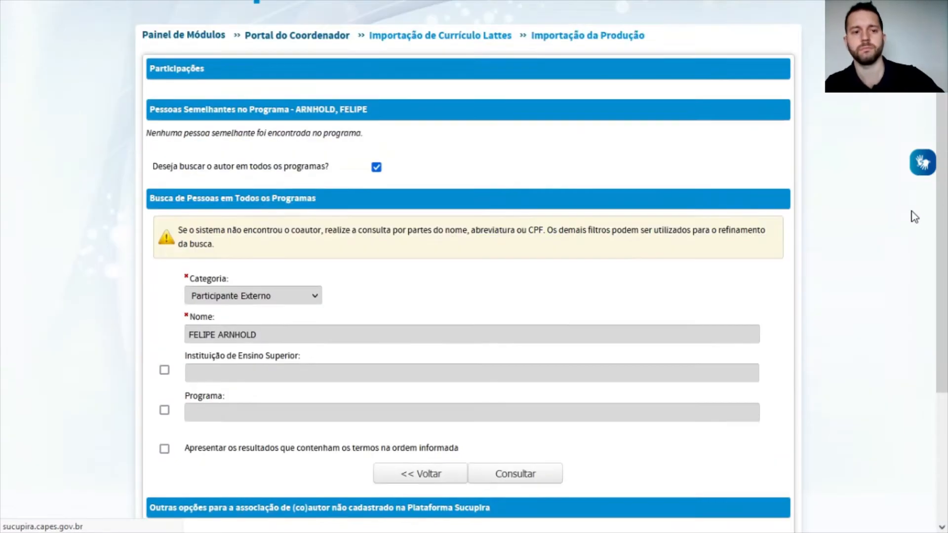
pyautogui.scroll(2, 834, 266)
pyautogui.scroll(-5, 833, 266)
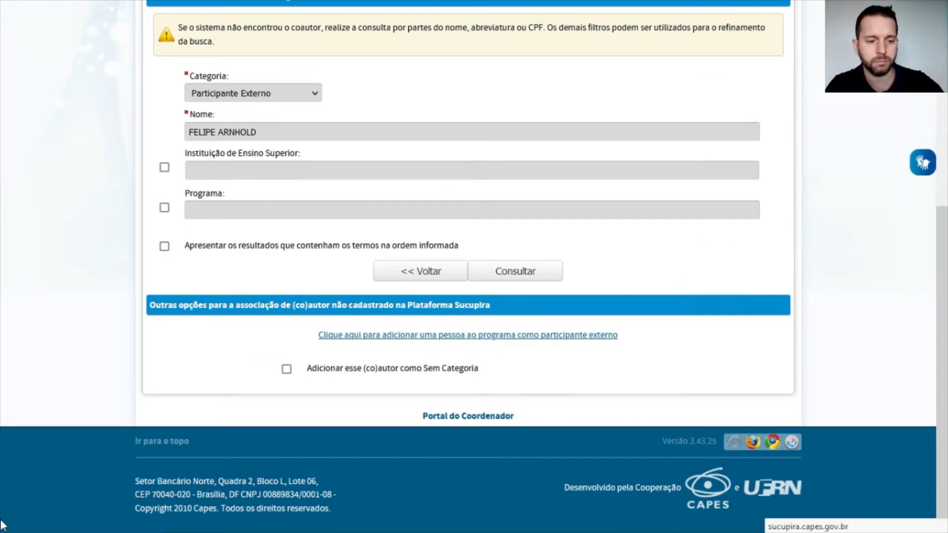
pyautogui.scroll(5, 78, 476)
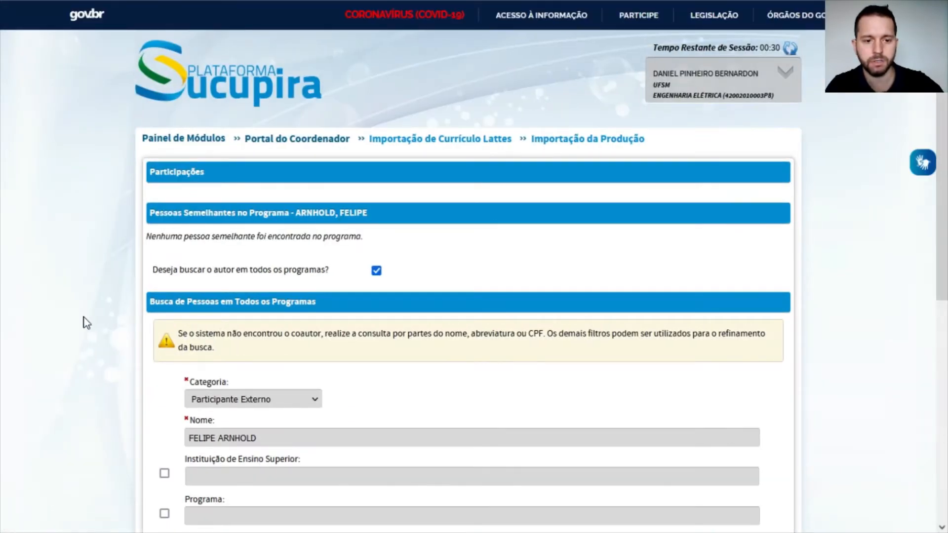
# Step: Examine the institution, program and name of the Participante Externo records listed for the coauthor
pyautogui.moveTo(944, 205); pyautogui.dragTo(933, 389)
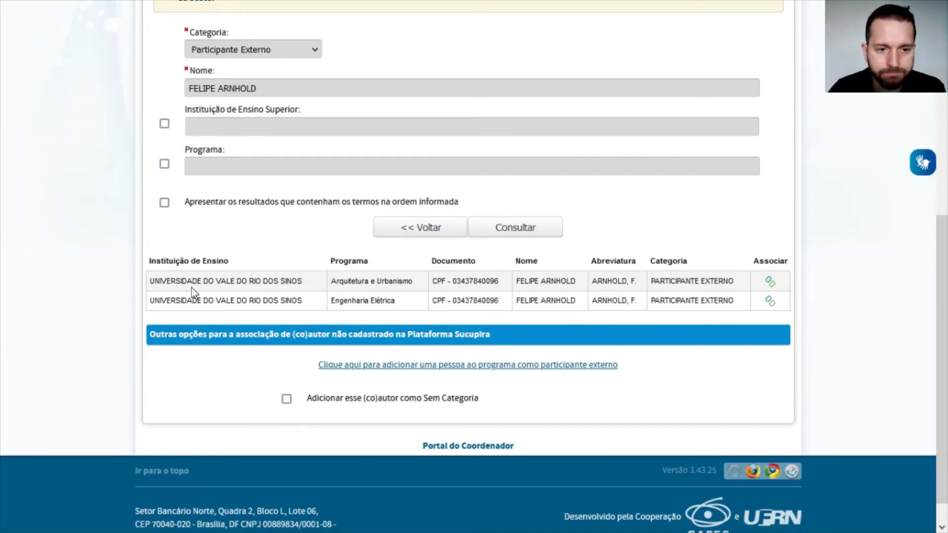
pyautogui.moveTo(174, 283); pyautogui.dragTo(292, 285)
pyautogui.click(292, 308)
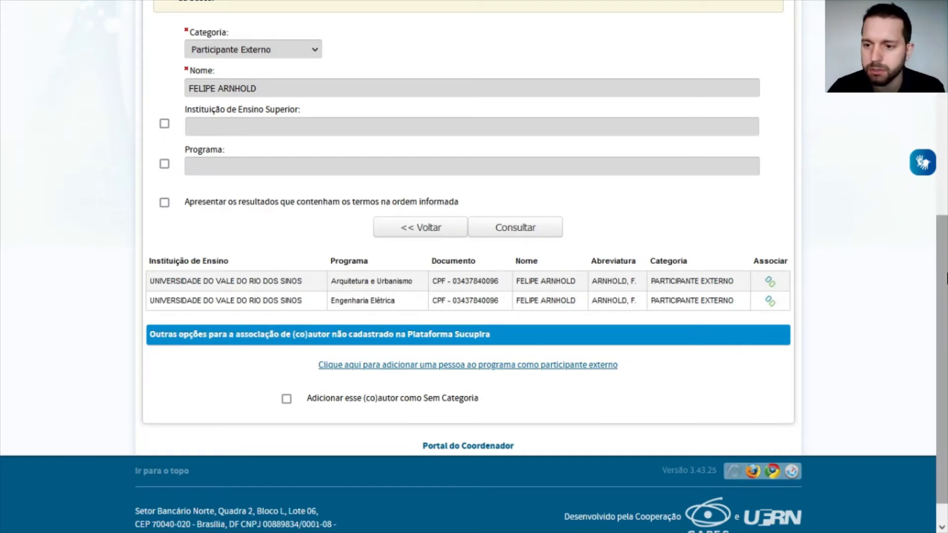
pyautogui.scroll(1, 943, 267)
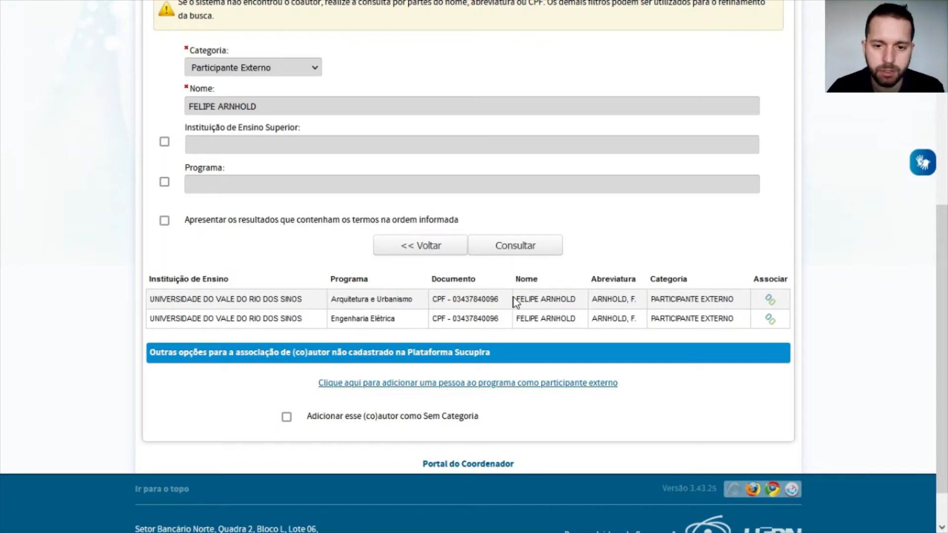
pyautogui.moveTo(514, 298); pyautogui.dragTo(566, 301)
pyautogui.click(465, 317)
pyautogui.moveTo(329, 318)
pyautogui.mouseDown()
pyautogui.moveTo(408, 328)
pyautogui.moveTo(343, 321)
pyautogui.mouseUp()
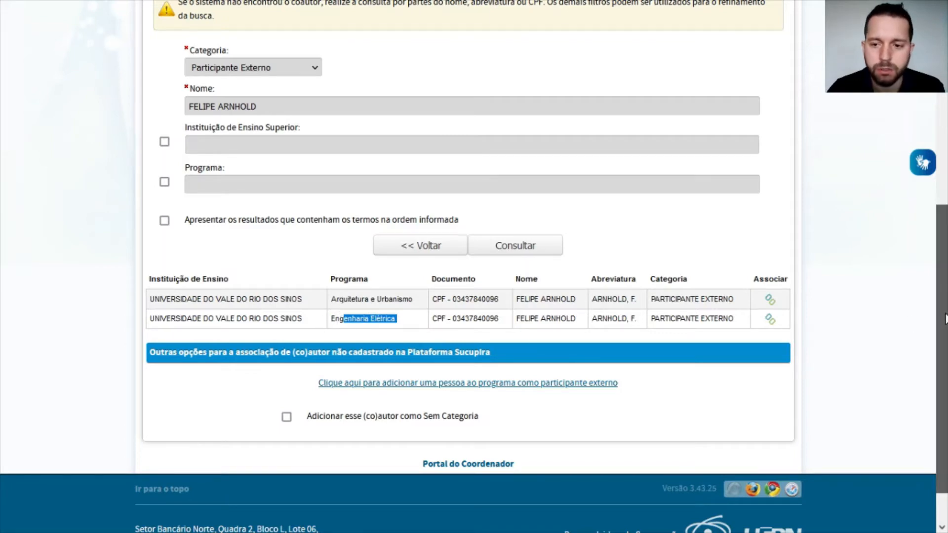
pyautogui.scroll(-1, 942, 316)
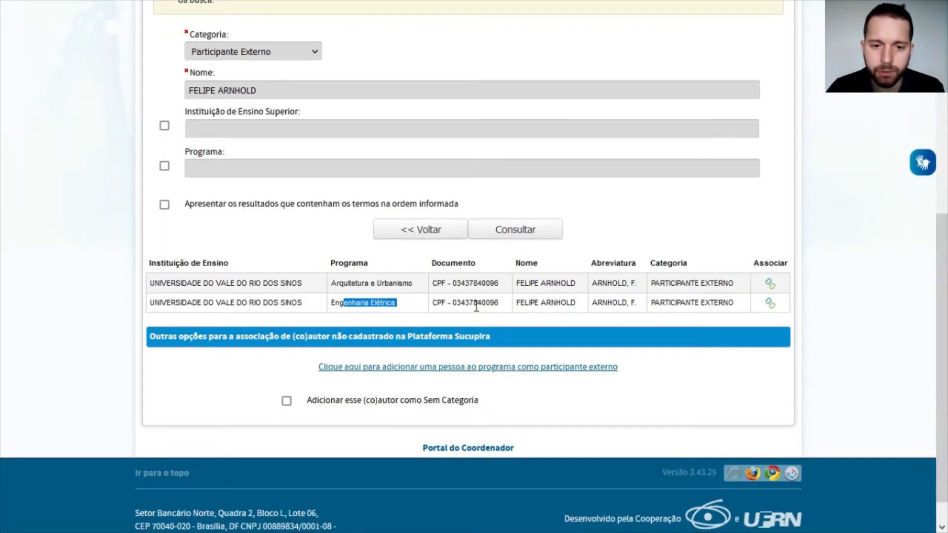
pyautogui.click(366, 304)
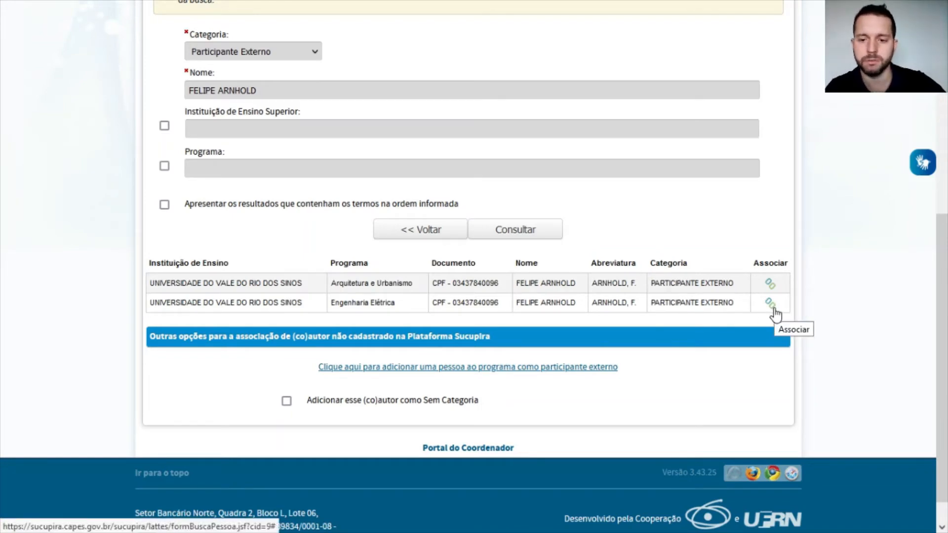
# Step: Enable adding the coauthor as Sem Categoria under the other association options and view its required fields
pyautogui.moveTo(945, 298); pyautogui.dragTo(947, 340)
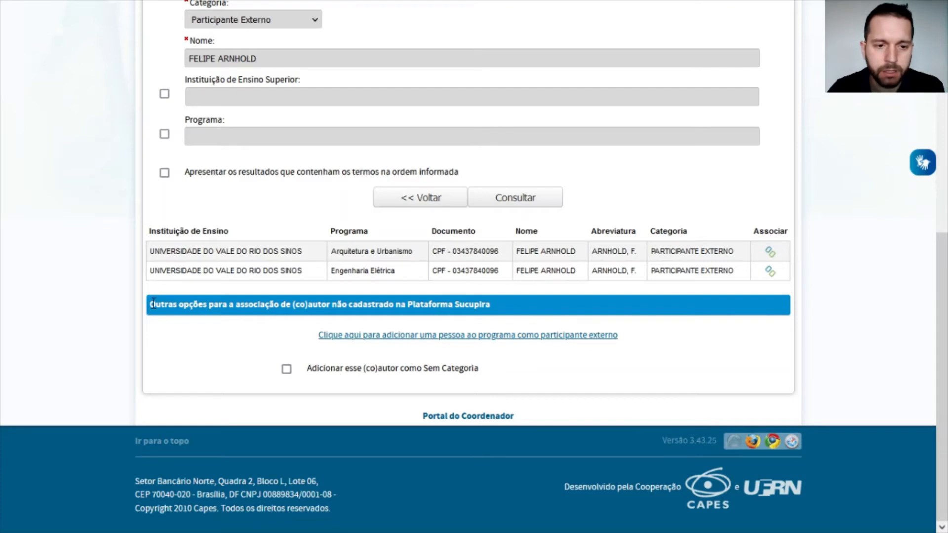
pyautogui.moveTo(149, 304); pyautogui.dragTo(275, 304)
pyautogui.click(277, 331)
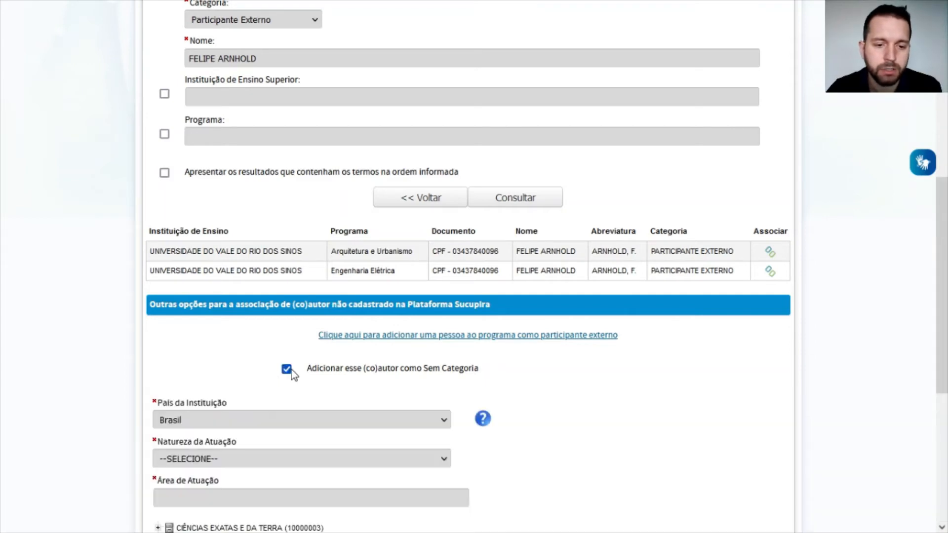
pyautogui.scroll(-4, 291, 375)
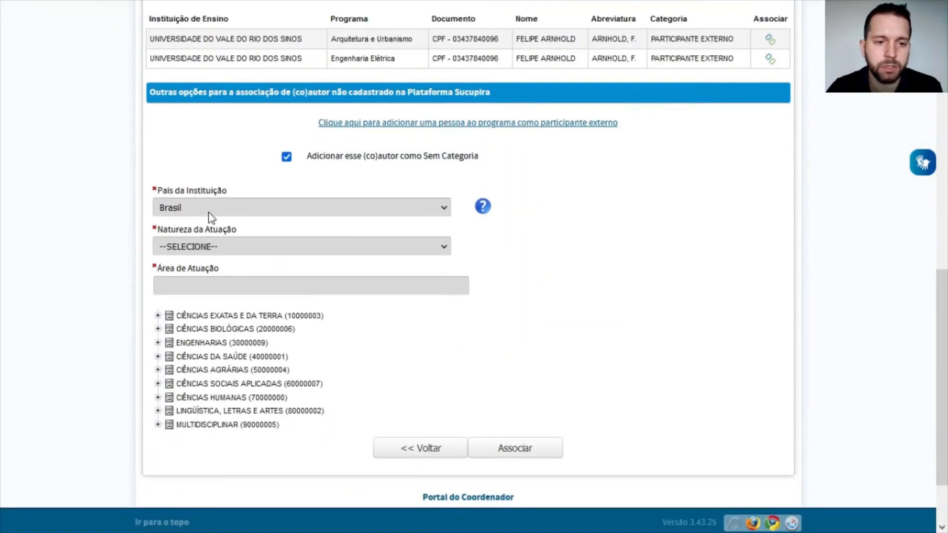
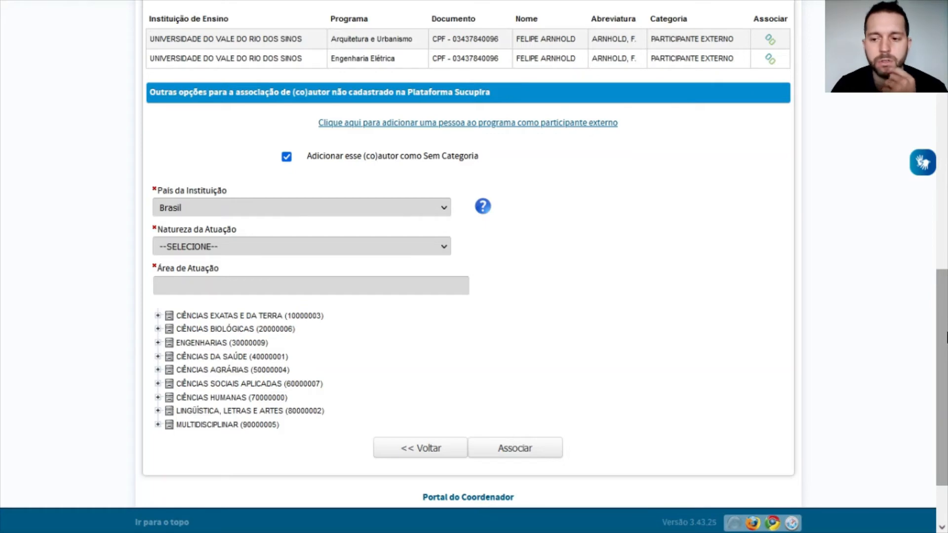
# Step: Examine the choices offered for País da Instituição and Natureza da Atuação in the coauthor's Sem Categoria form
pyautogui.scroll(1, 941, 337)
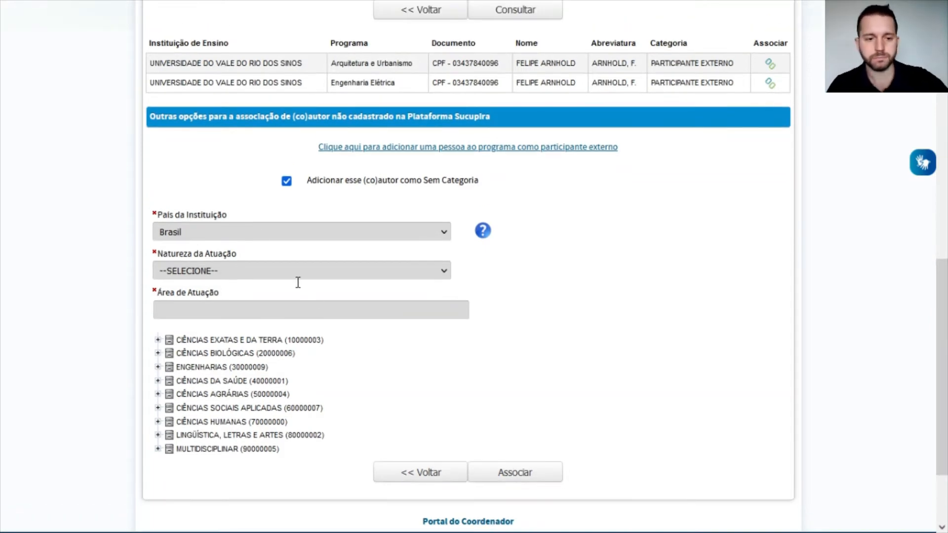
pyautogui.click(233, 235)
pyautogui.click(232, 236)
pyautogui.click(231, 272)
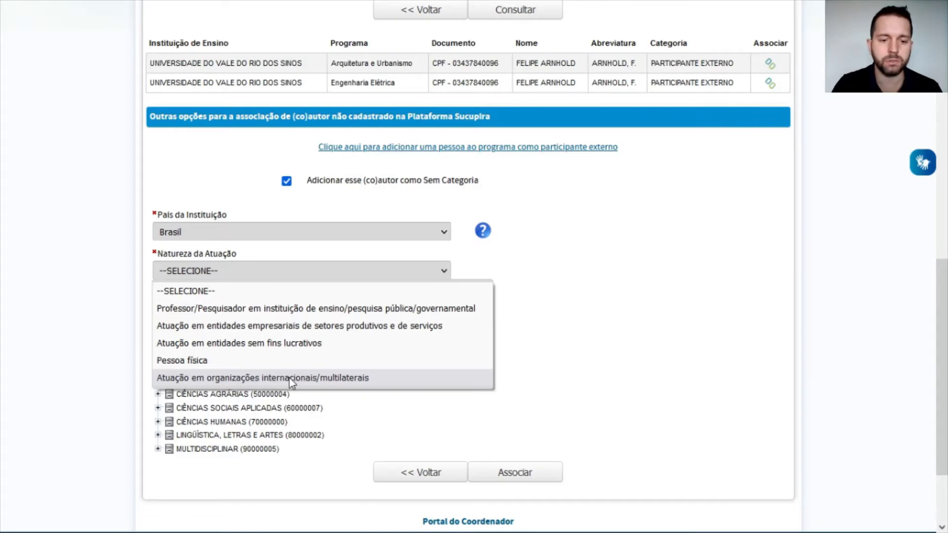
pyautogui.click(639, 344)
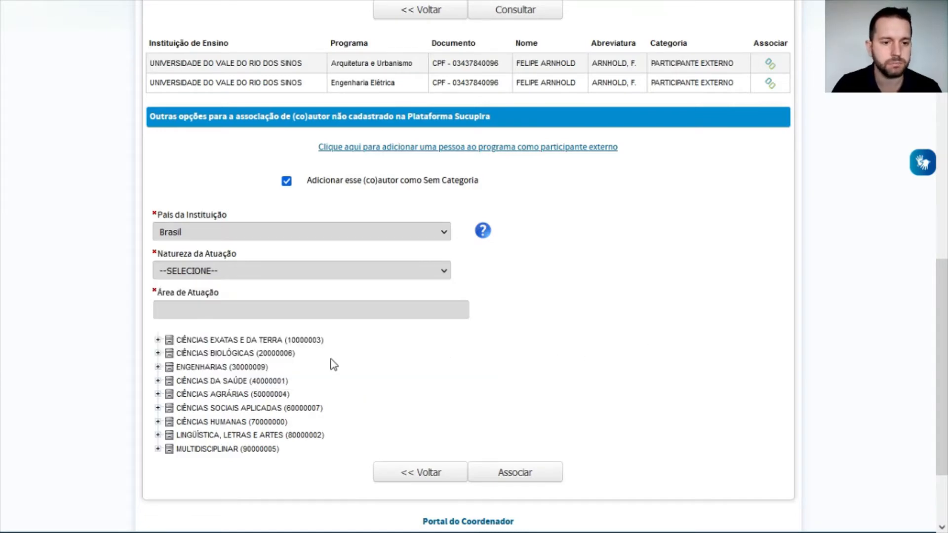
# Step: Choose ENGENHARIA ELÉTRICA (30400007) under Engenharias as the Área de Atuação, and turn off adding the coauthor as Sem Categoria
pyautogui.scroll(-2, 174, 302)
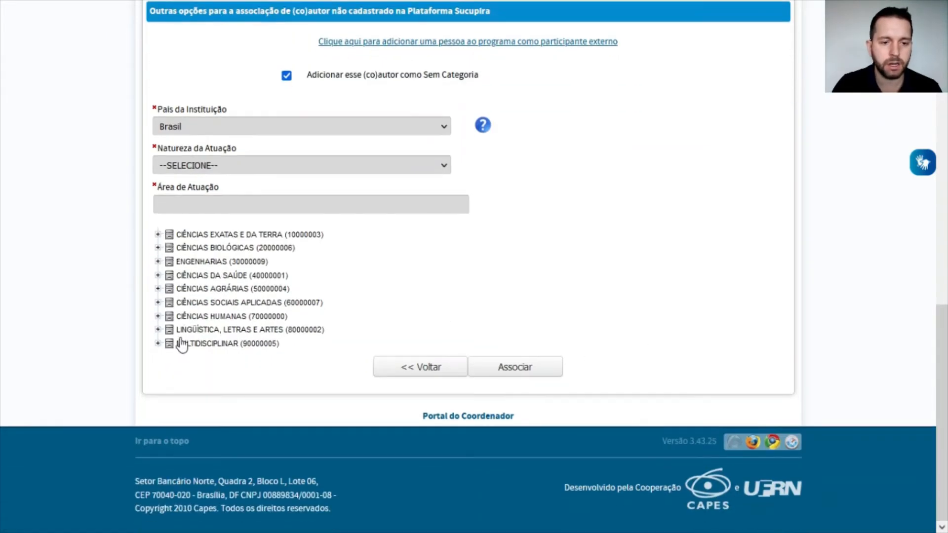
pyautogui.click(158, 262)
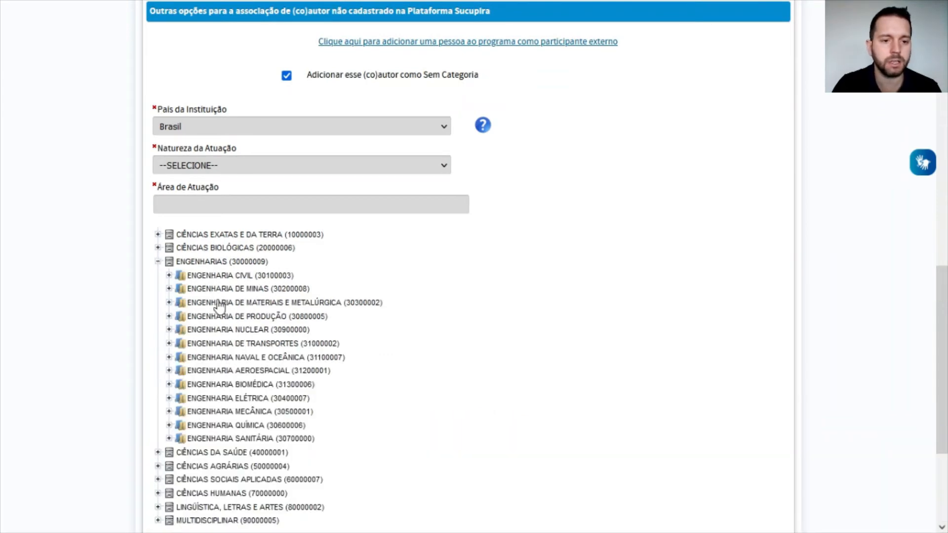
pyautogui.click(256, 397)
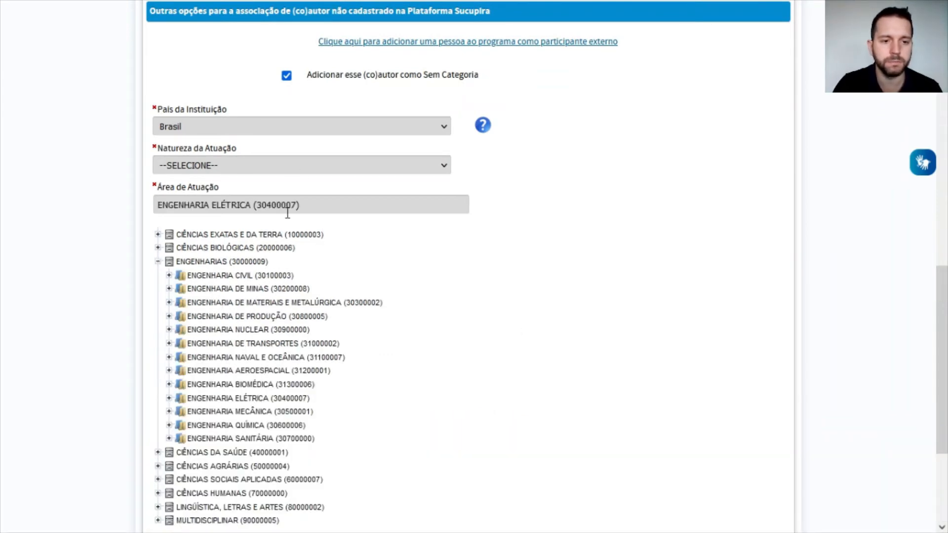
pyautogui.scroll(5, 739, 298)
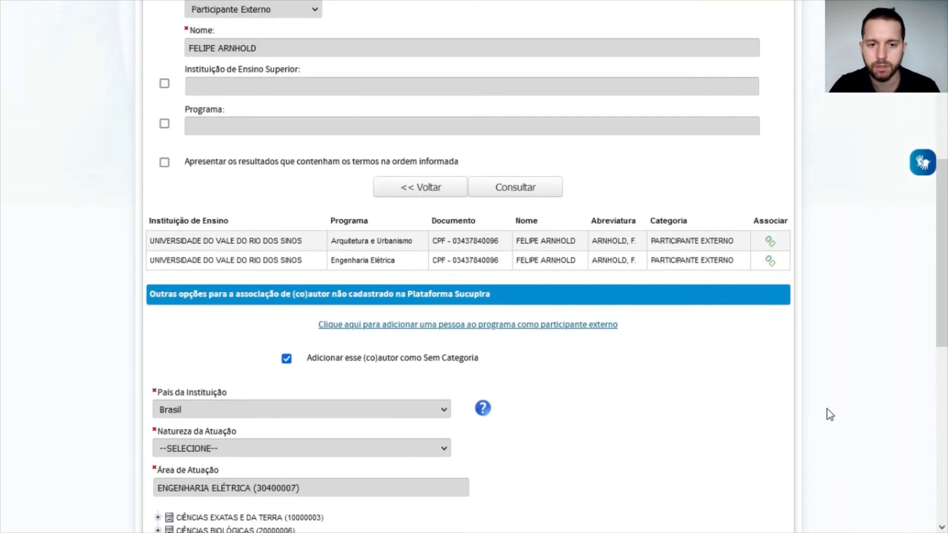
pyautogui.click(286, 359)
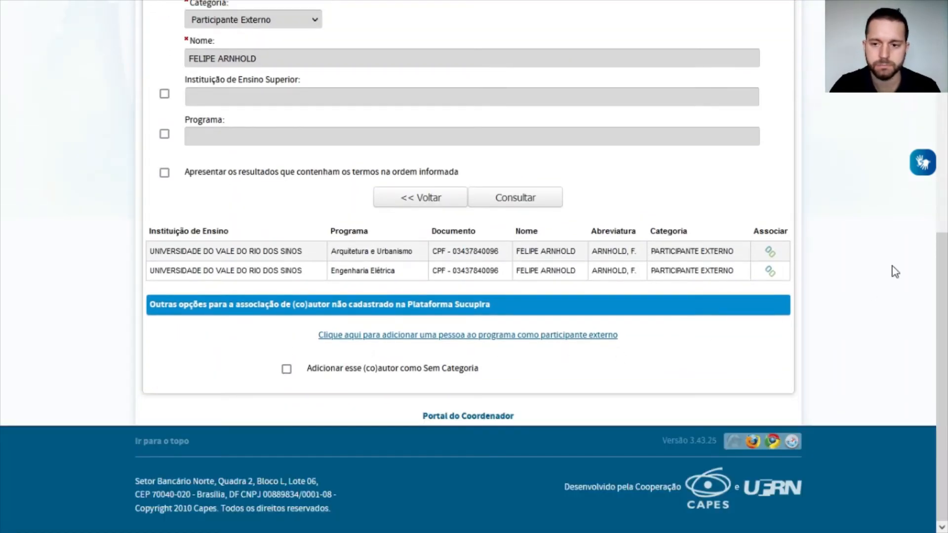
# Step: Compare the coauthor's Arquitetura e Urbanismo and Engenharia Elétrica records and review the alternative of adding a person as participante externo
pyautogui.scroll(1, 648, 298)
pyautogui.moveTo(216, 318); pyautogui.dragTo(377, 318)
pyautogui.click(377, 318)
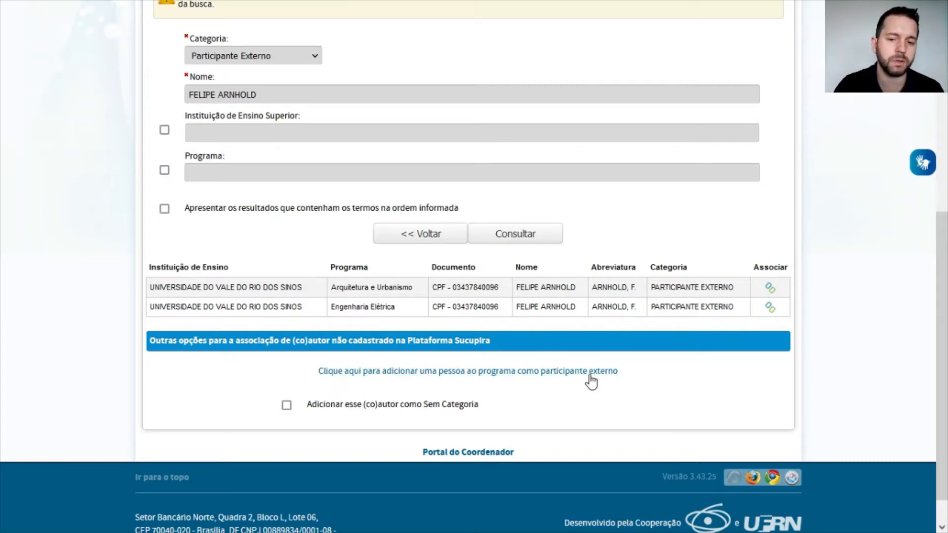
pyautogui.moveTo(575, 307); pyautogui.dragTo(517, 309)
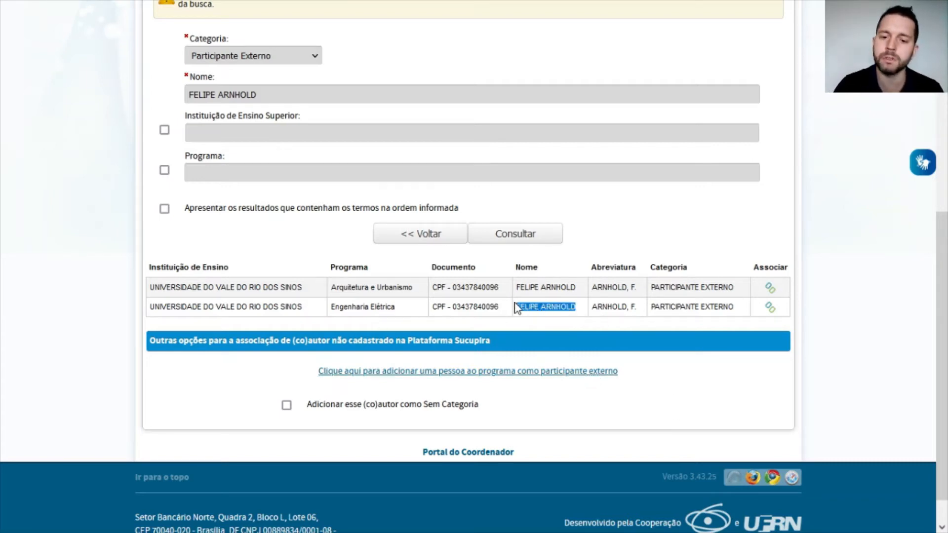
pyautogui.click(938, 330)
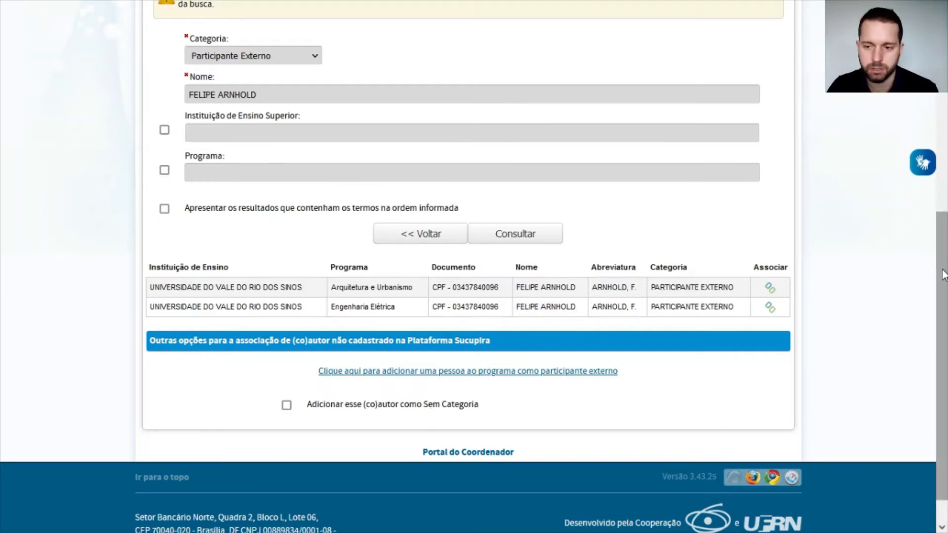
pyautogui.scroll(-1, 918, 322)
pyautogui.moveTo(947, 300); pyautogui.dragTo(947, 297)
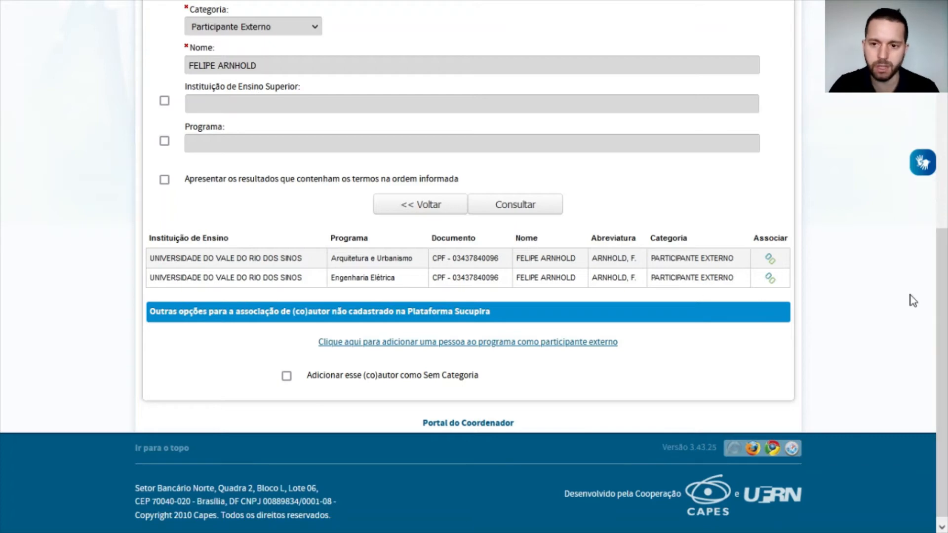
pyautogui.moveTo(484, 270); pyautogui.dragTo(536, 289)
pyautogui.doubleClick(537, 290)
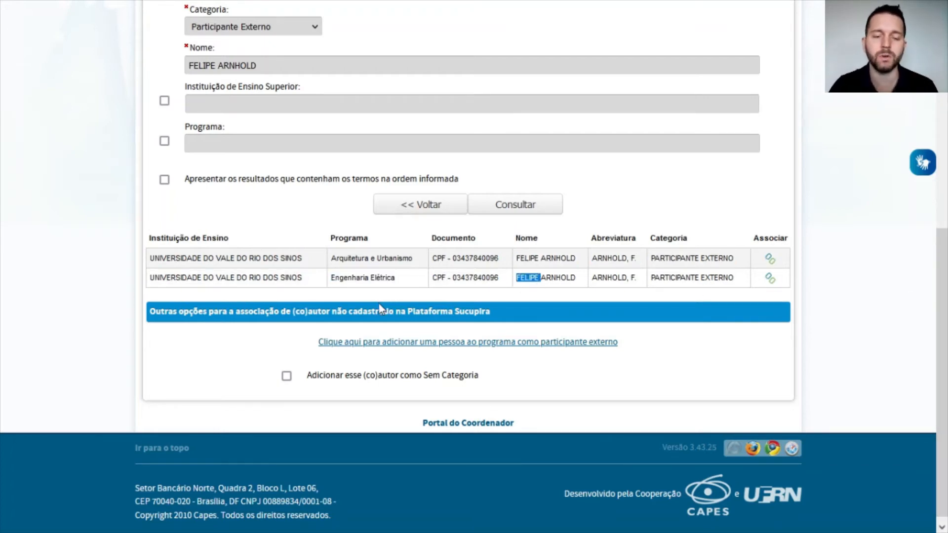
pyautogui.click(278, 282)
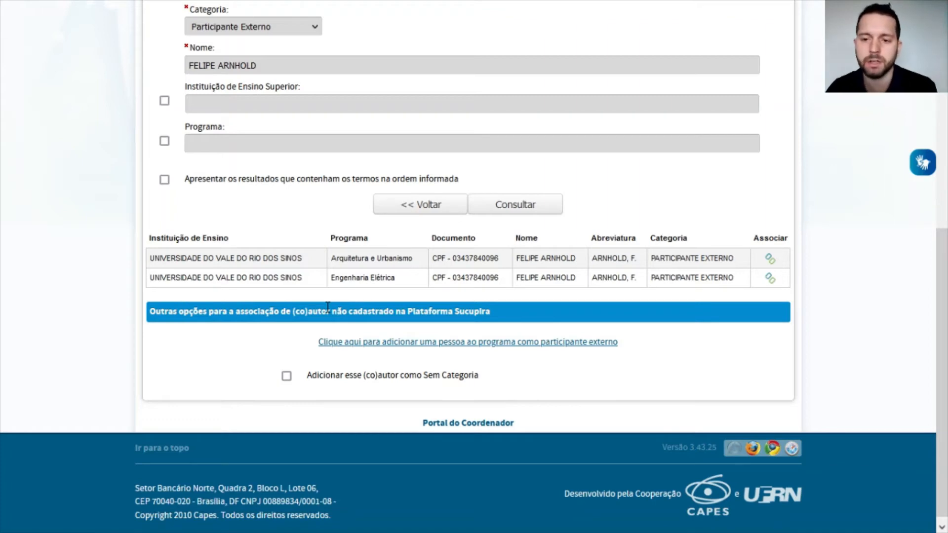
pyautogui.scroll(1, 943, 247)
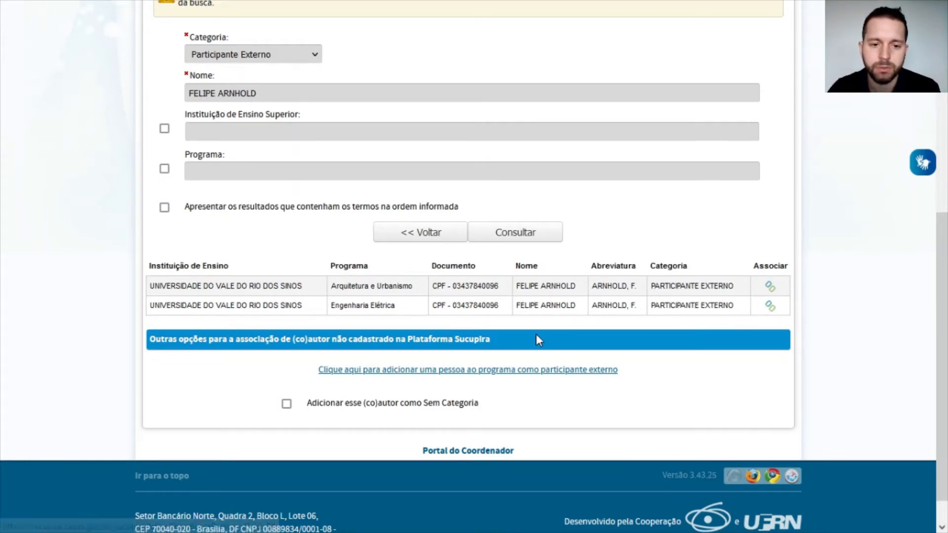
# Step: Associate the coauthor's Engenharia Elétrica record and review the personal data, participation and titulação in the Participante Externo form
pyautogui.click(770, 307)
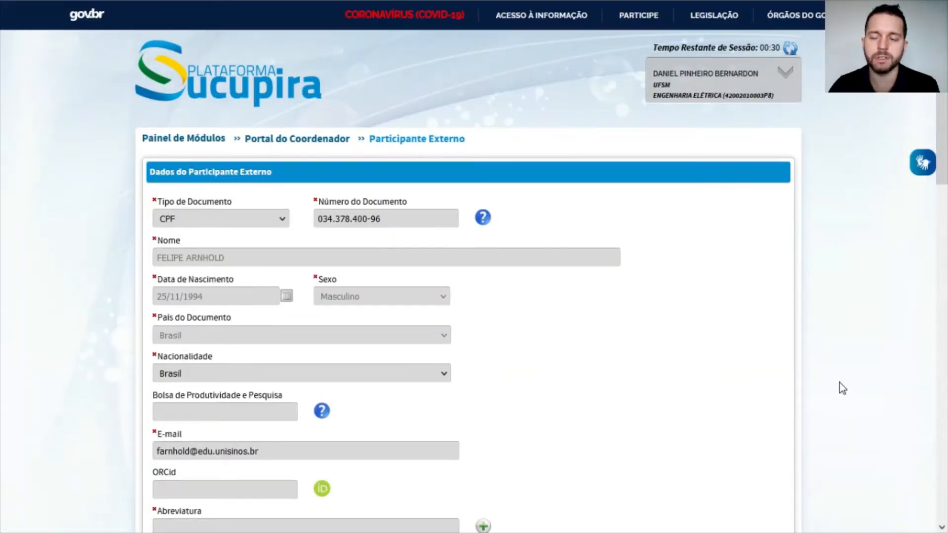
pyautogui.moveTo(941, 123); pyautogui.dragTo(942, 419)
pyautogui.scroll(2, 929, 360)
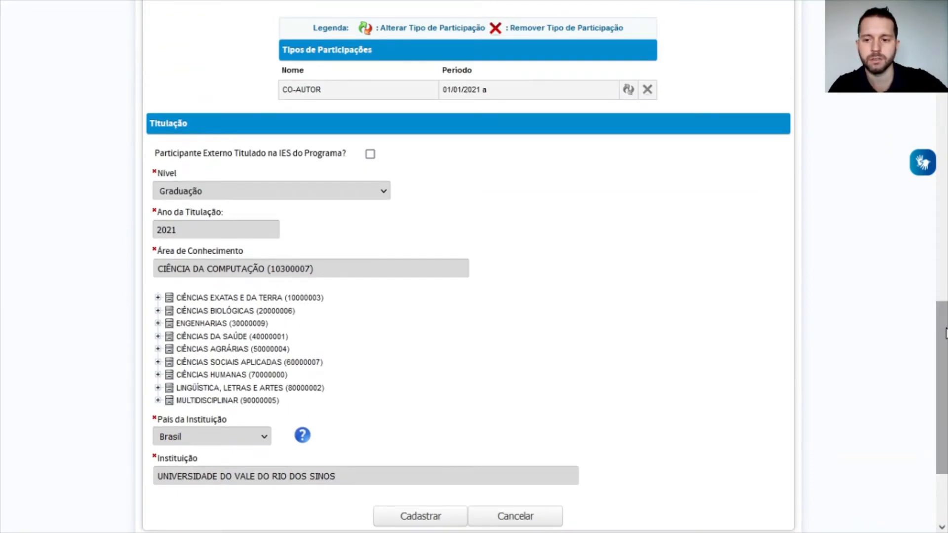
pyautogui.moveTo(941, 326); pyautogui.dragTo(941, 75)
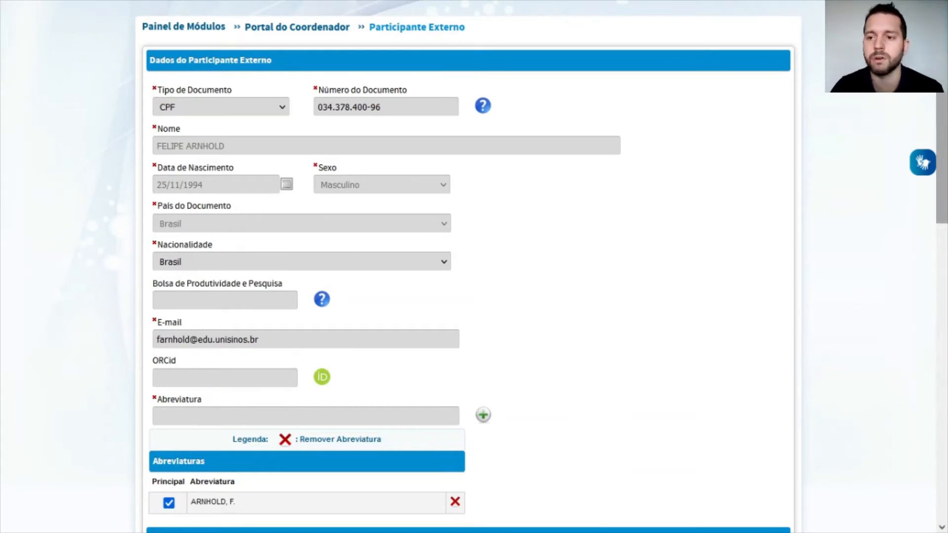
pyautogui.moveTo(946, 83); pyautogui.dragTo(946, 117)
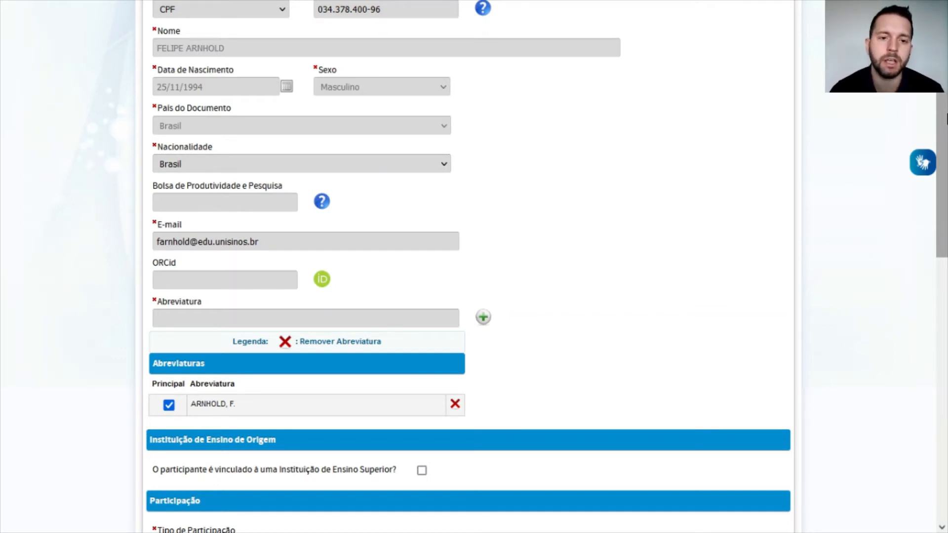
pyautogui.scroll(5, 474, 266)
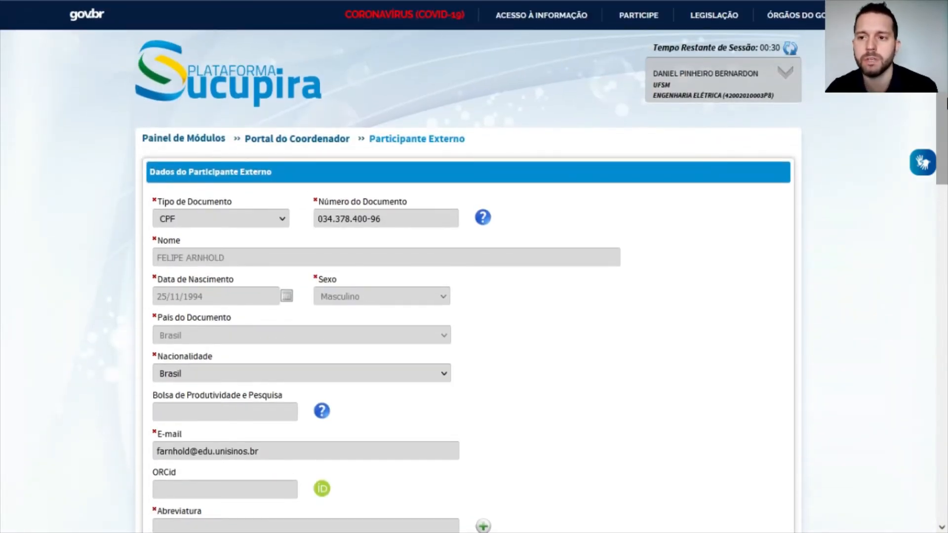
# Step: Review the external participant's form from the personal data to the degree details and register the participant
pyautogui.scroll(-1, 761, 163)
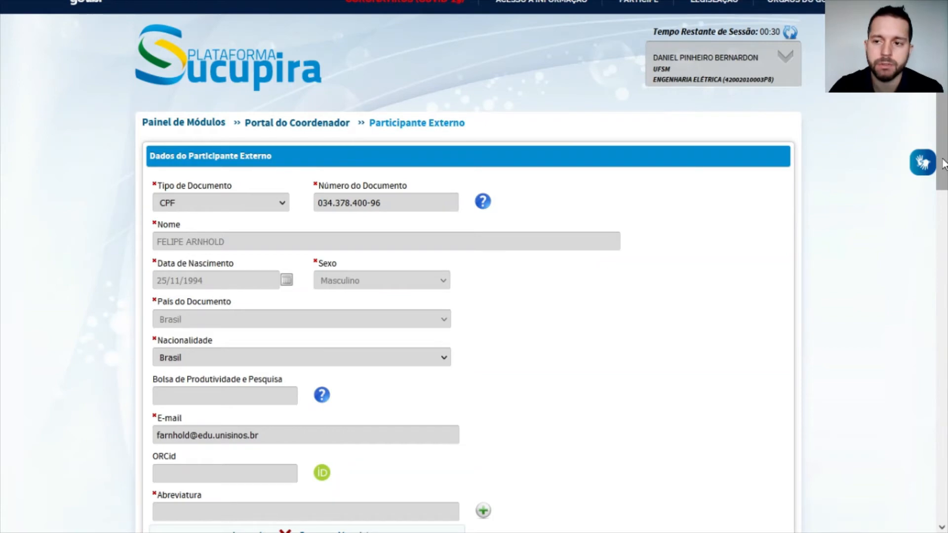
pyautogui.moveTo(942, 161); pyautogui.dragTo(936, 325)
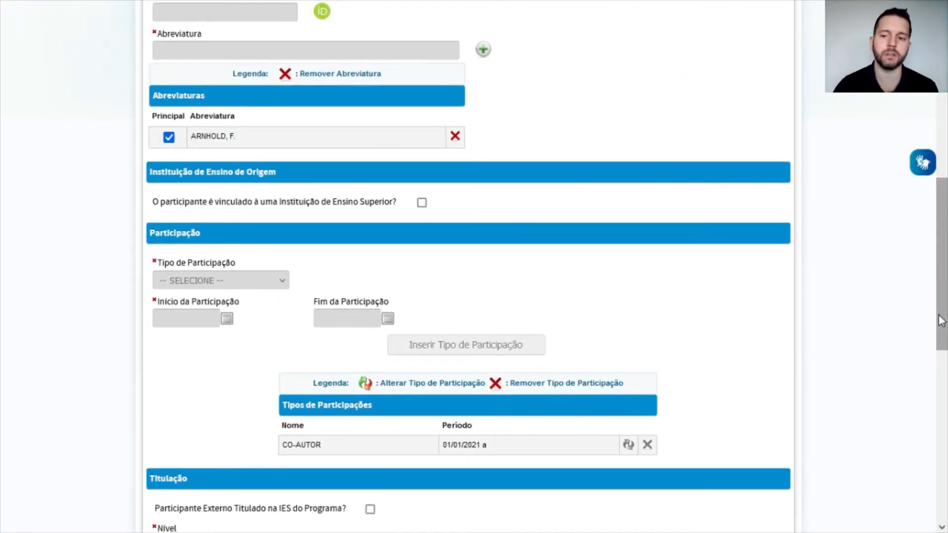
pyautogui.moveTo(944, 309); pyautogui.dragTo(914, 182)
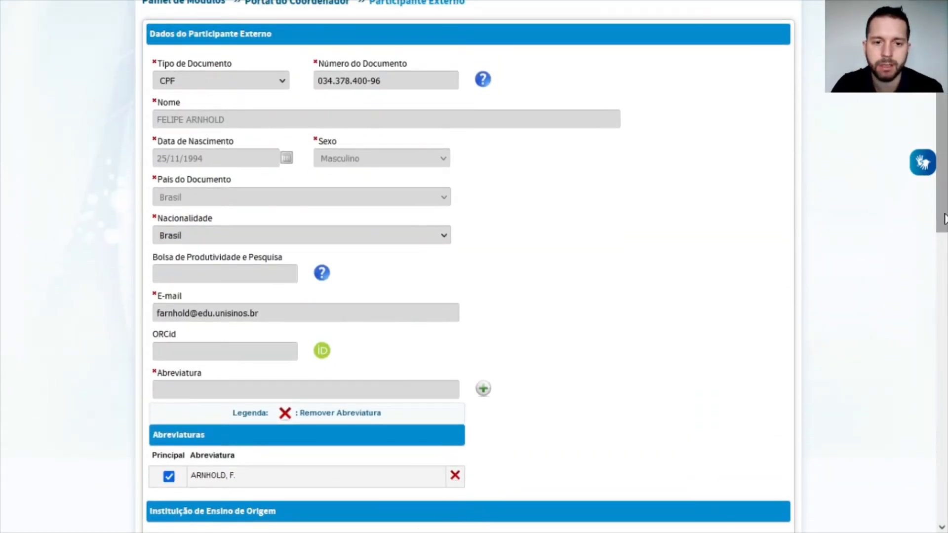
pyautogui.moveTo(946, 227); pyautogui.dragTo(945, 507)
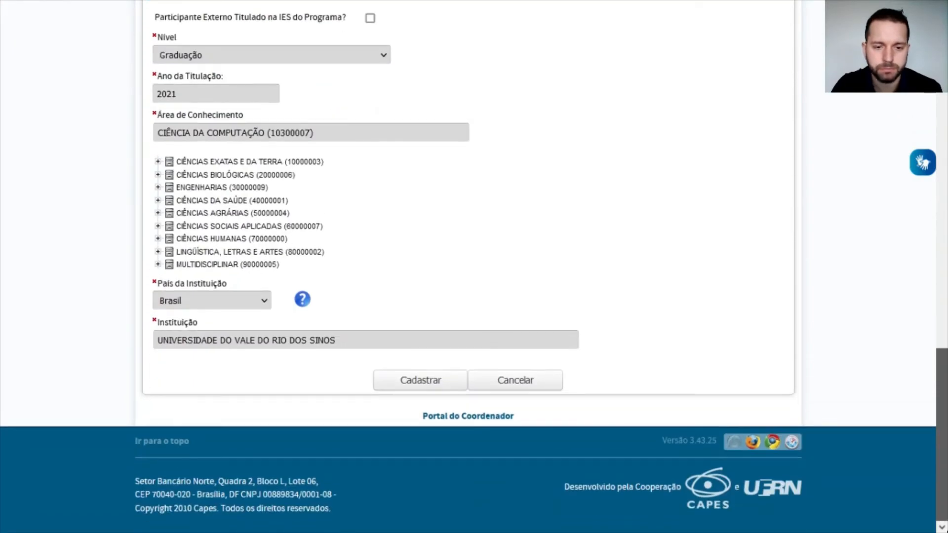
pyautogui.click(421, 391)
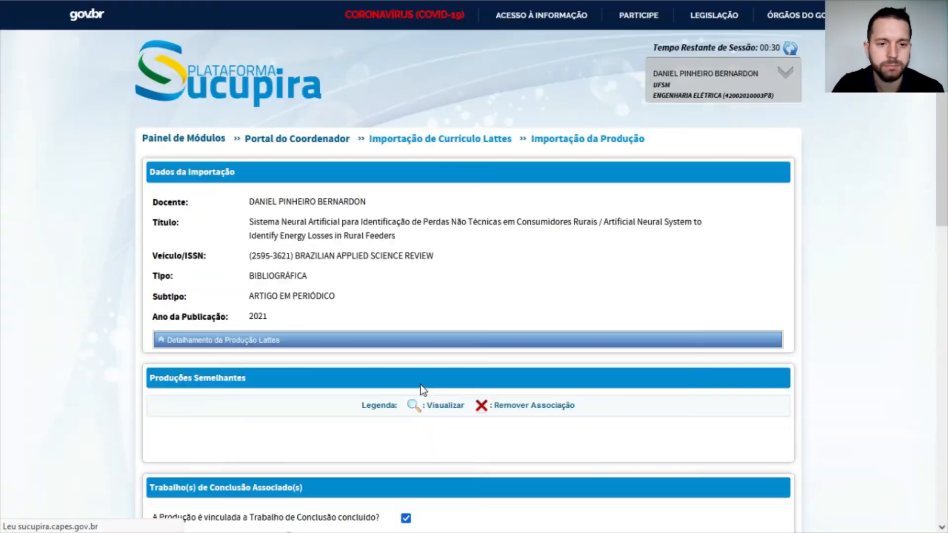
# Step: Check that all authors of the neural network journal article are associated with a category and import the production
pyautogui.scroll(-12, 424, 375)
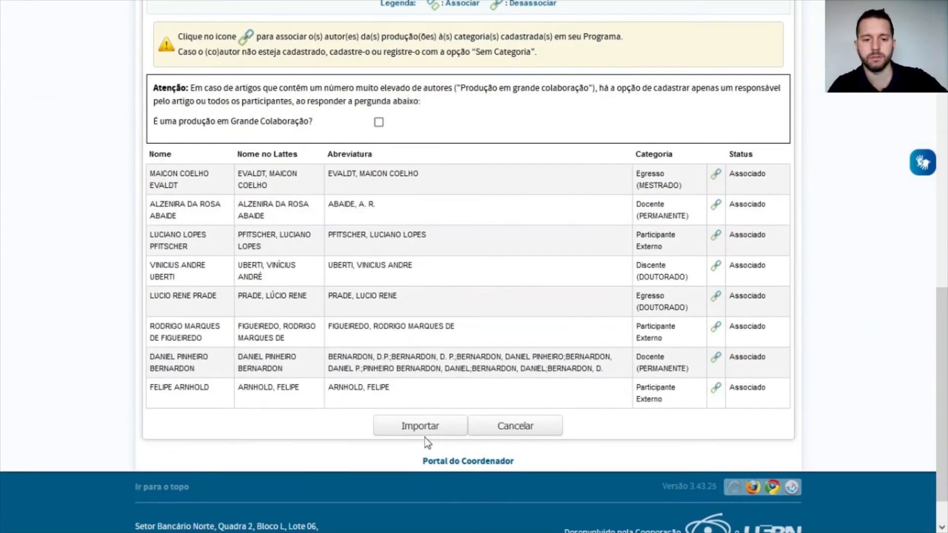
pyautogui.scroll(4, 383, 323)
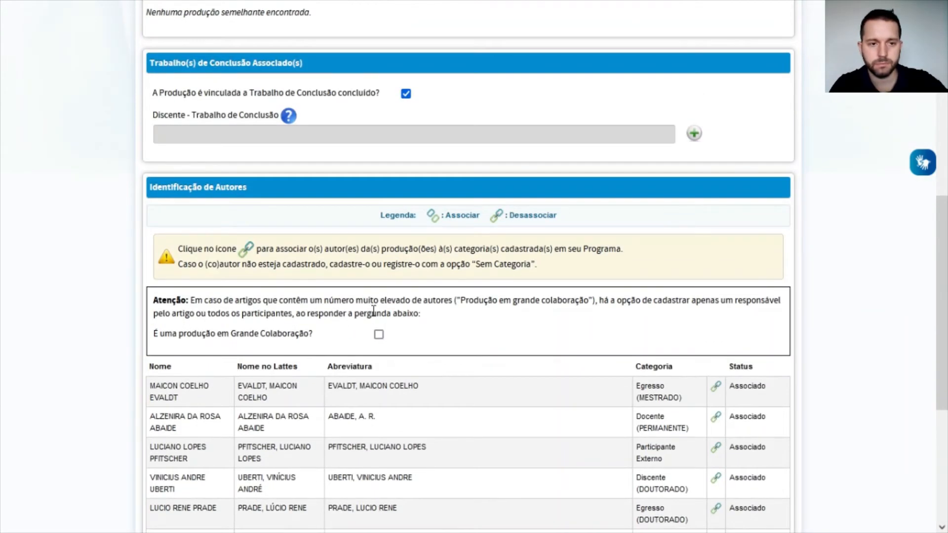
pyautogui.scroll(-5, 374, 311)
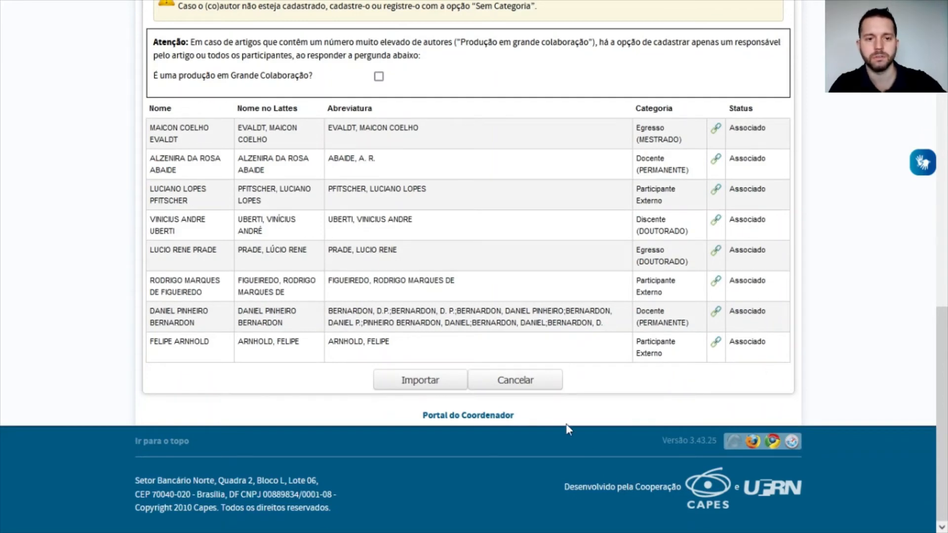
pyautogui.click(433, 379)
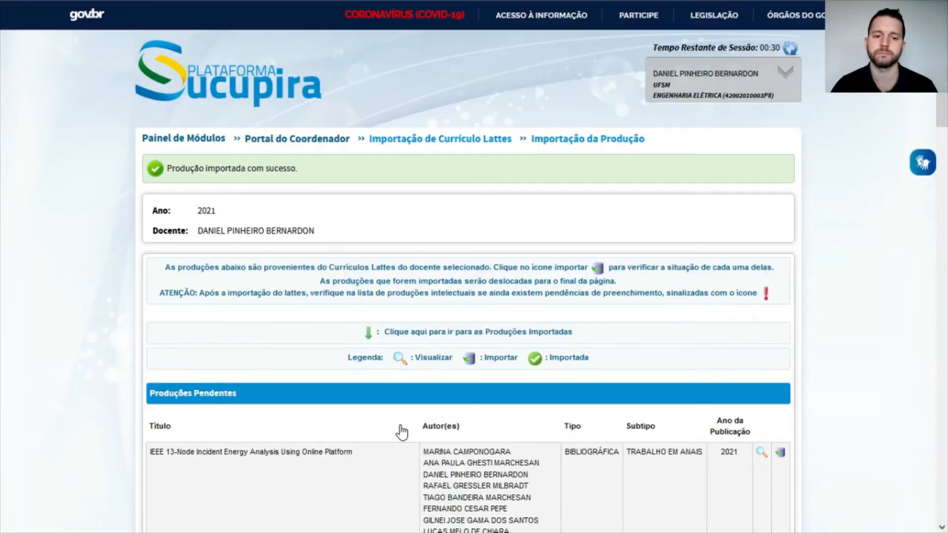
# Step: Examine the docente's 2021 Produções Pendentes, including the journal articles, and the Produções Importadas list
pyautogui.scroll(-4, 374, 436)
pyautogui.scroll(1, 374, 436)
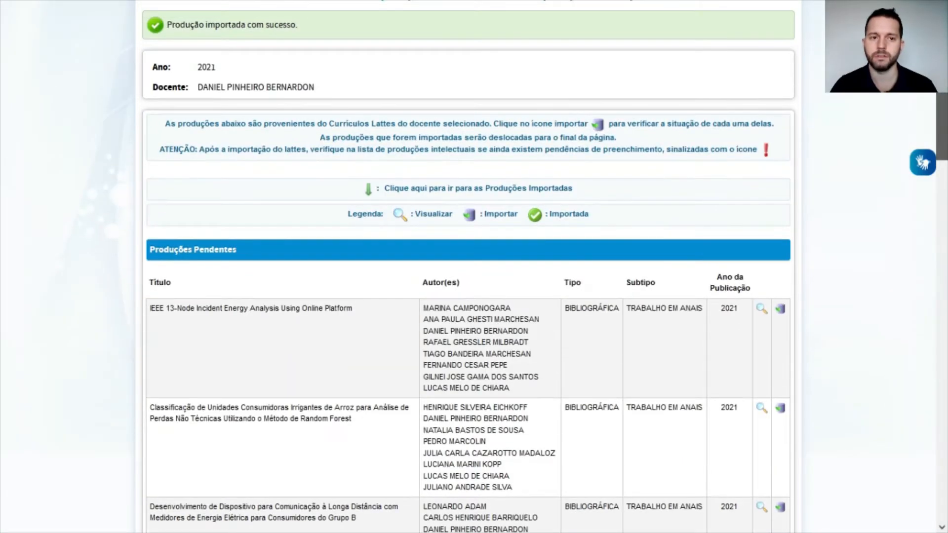
pyautogui.moveTo(199, 19); pyautogui.dragTo(311, 38)
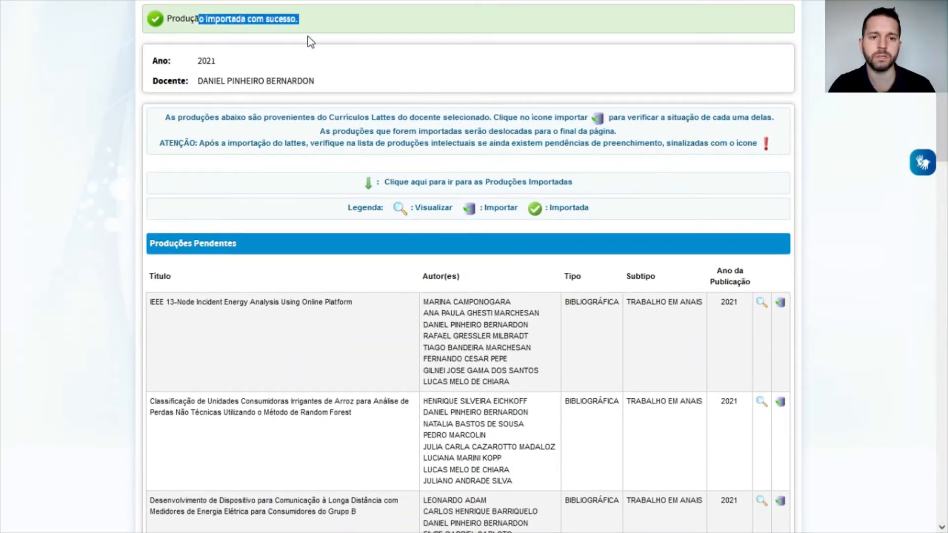
pyautogui.scroll(-3, 944, 157)
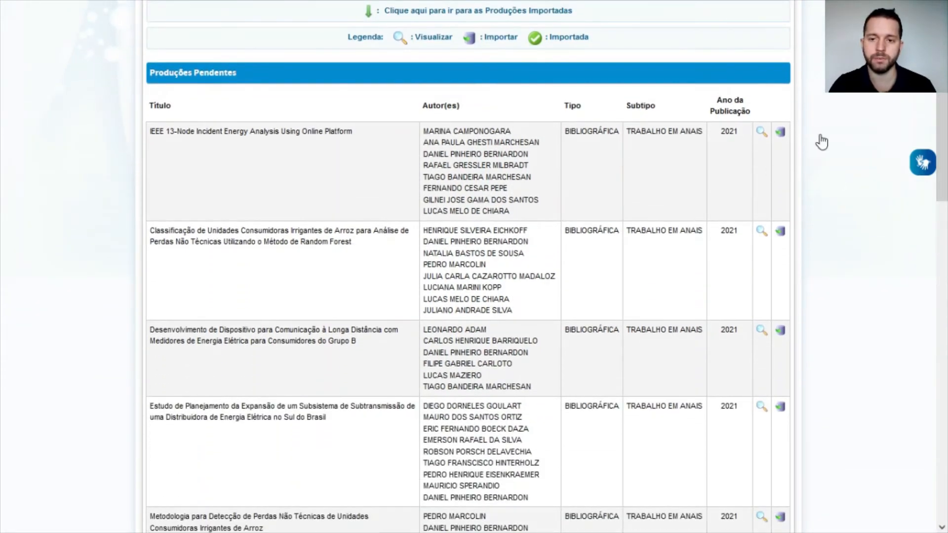
pyautogui.scroll(-15, 944, 148)
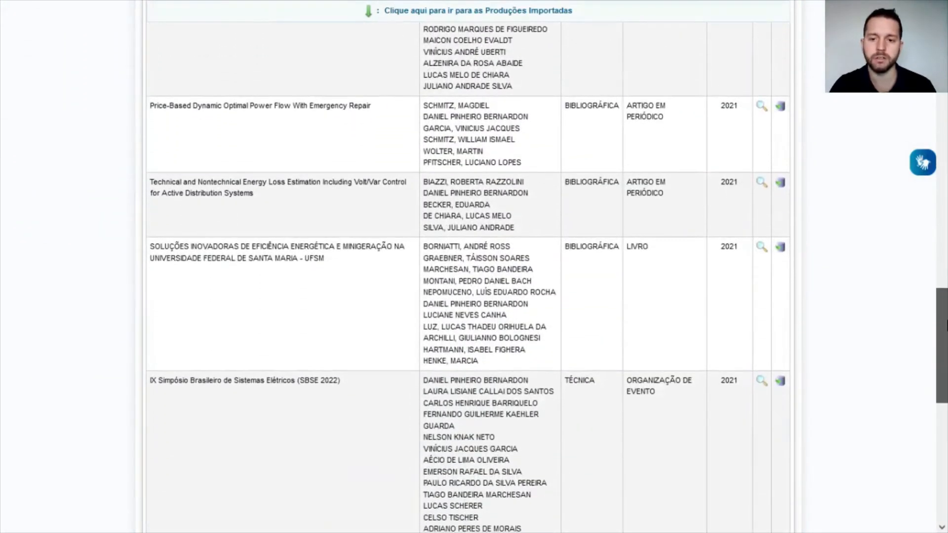
pyautogui.moveTo(624, 103); pyautogui.dragTo(665, 196)
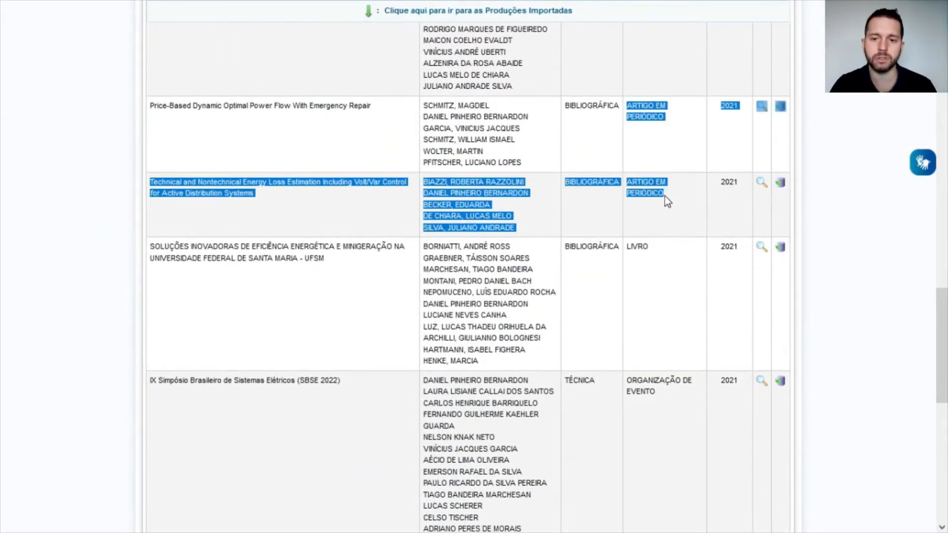
pyautogui.click(666, 200)
pyautogui.scroll(-4, 942, 345)
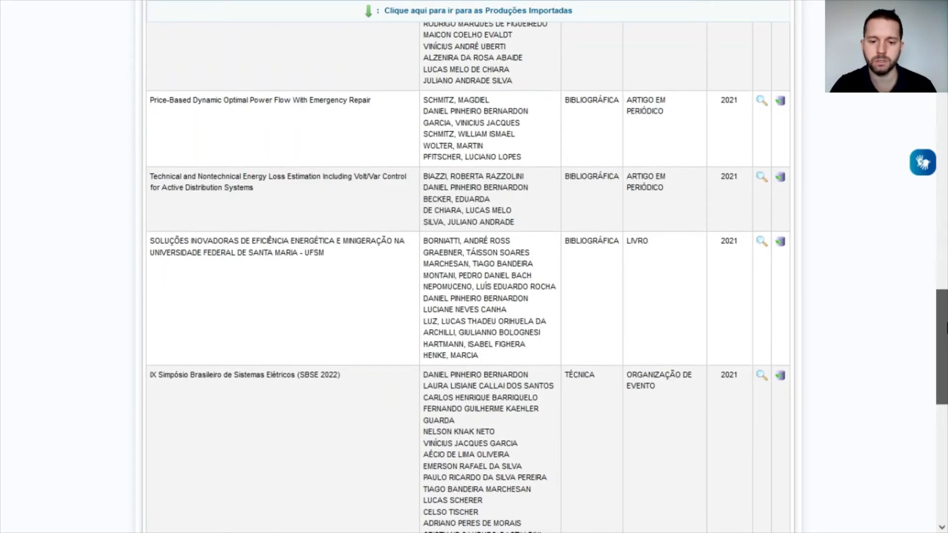
pyautogui.scroll(-4, 705, 385)
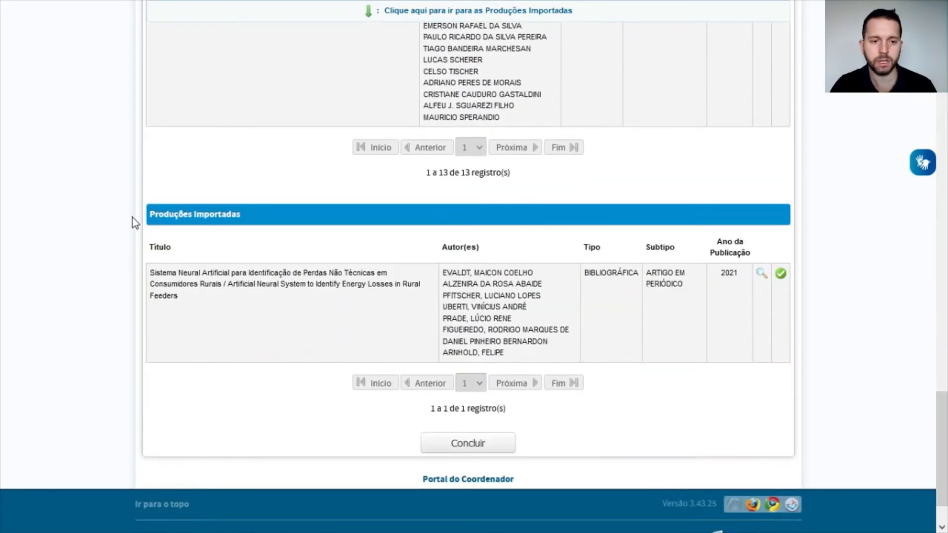
pyautogui.moveTo(133, 218); pyautogui.dragTo(289, 245)
pyautogui.click(489, 323)
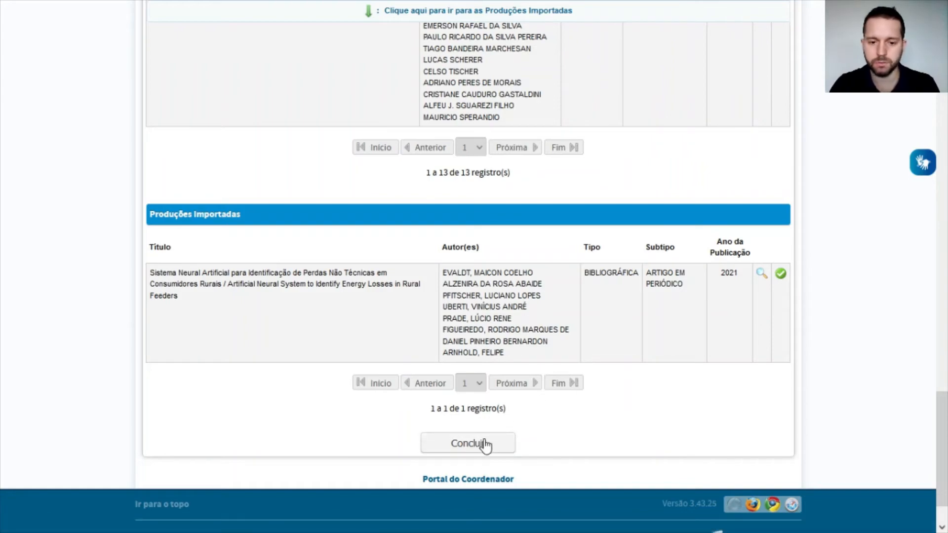
# Step: Conclude the Lattes import and open Produção Intelectual from the Portal do Coordenador
pyautogui.click(468, 443)
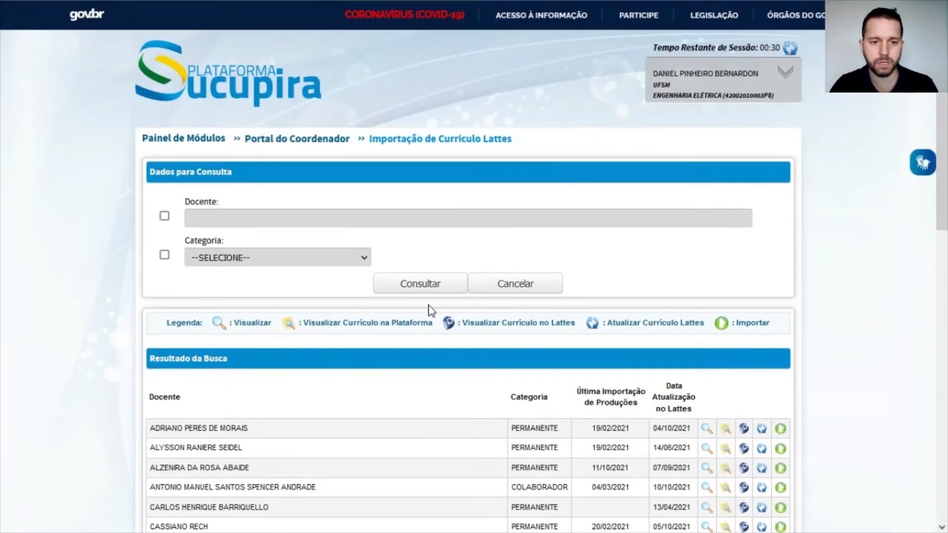
pyautogui.click(317, 141)
pyautogui.scroll(-3, 398, 258)
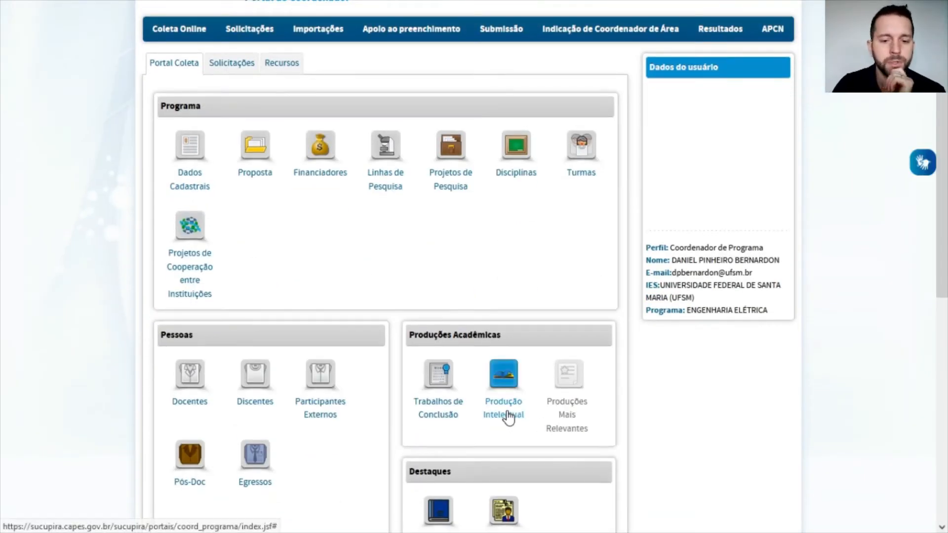
pyautogui.click(494, 415)
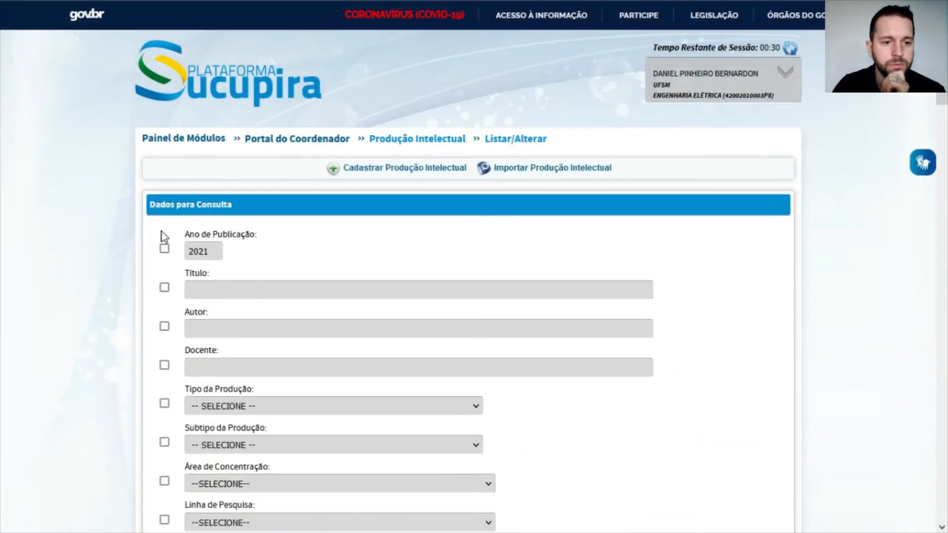
# Step: Query the intellectual productions filtered by publication year 2021 and the docente's first name
pyautogui.click(165, 249)
pyautogui.scroll(-4, 265, 319)
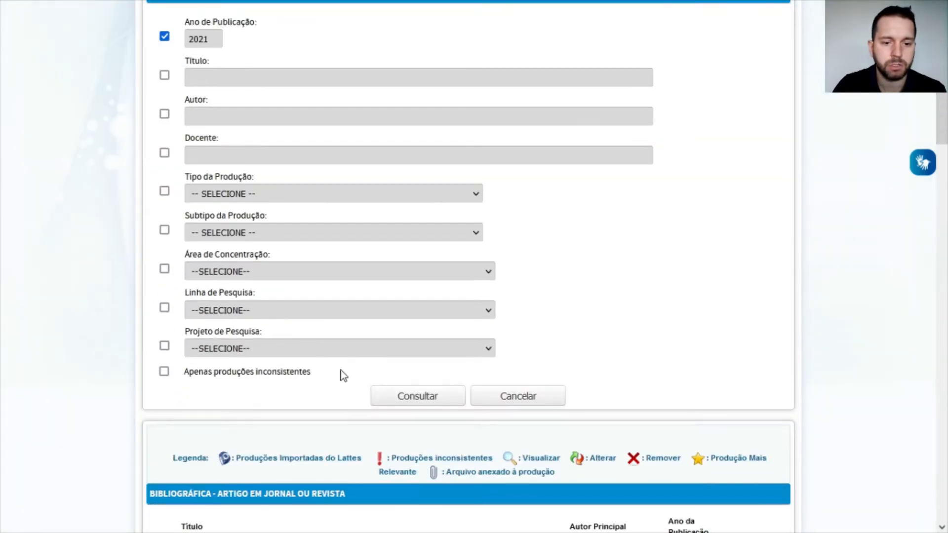
pyautogui.scroll(1, 302, 250)
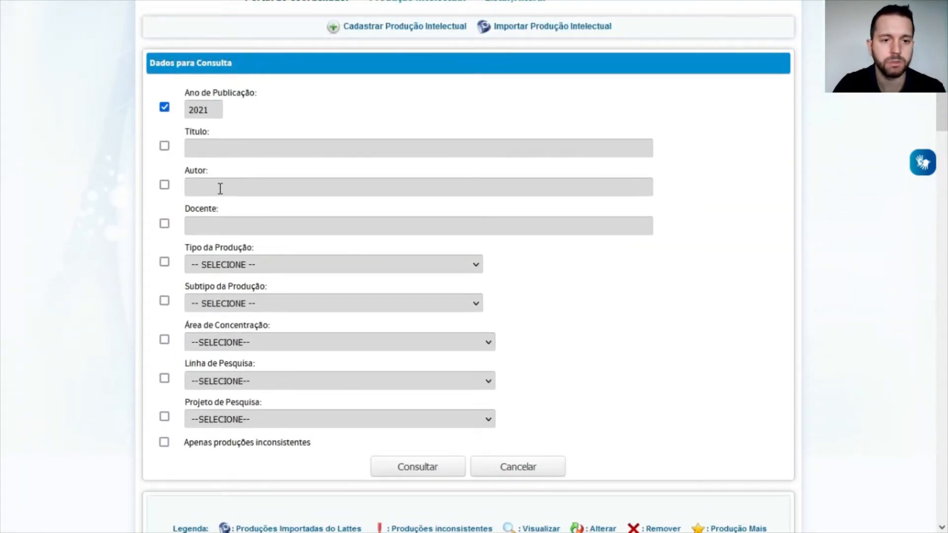
pyautogui.click(164, 185)
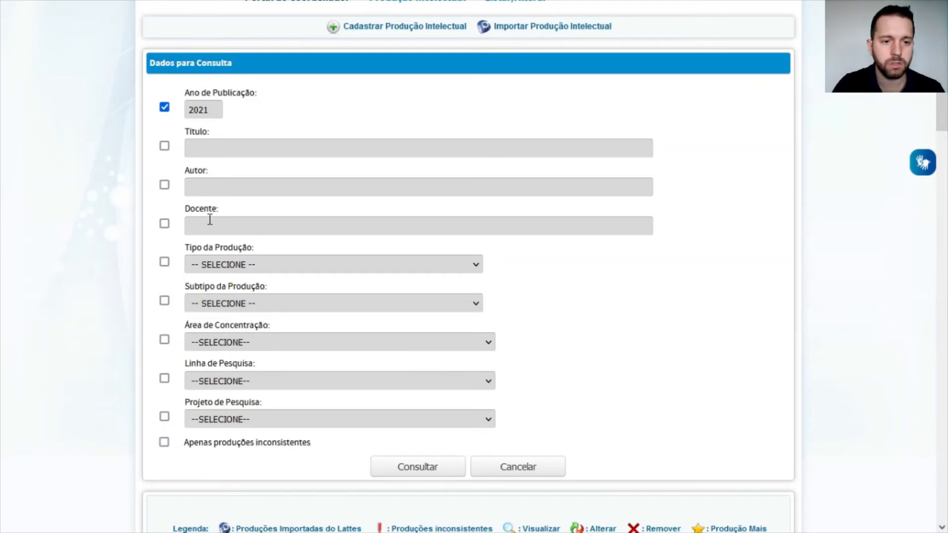
pyautogui.click(213, 221)
pyautogui.write('daniel')
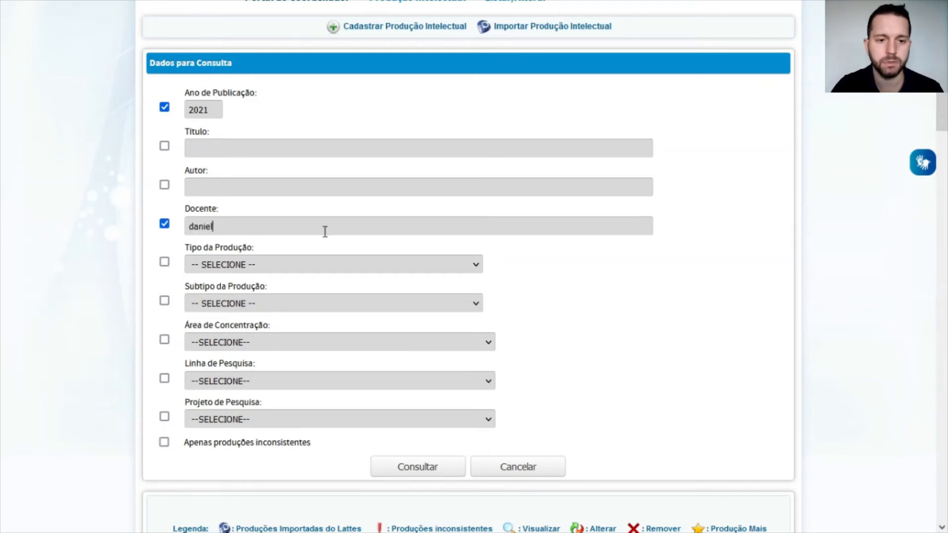
pyautogui.click(422, 467)
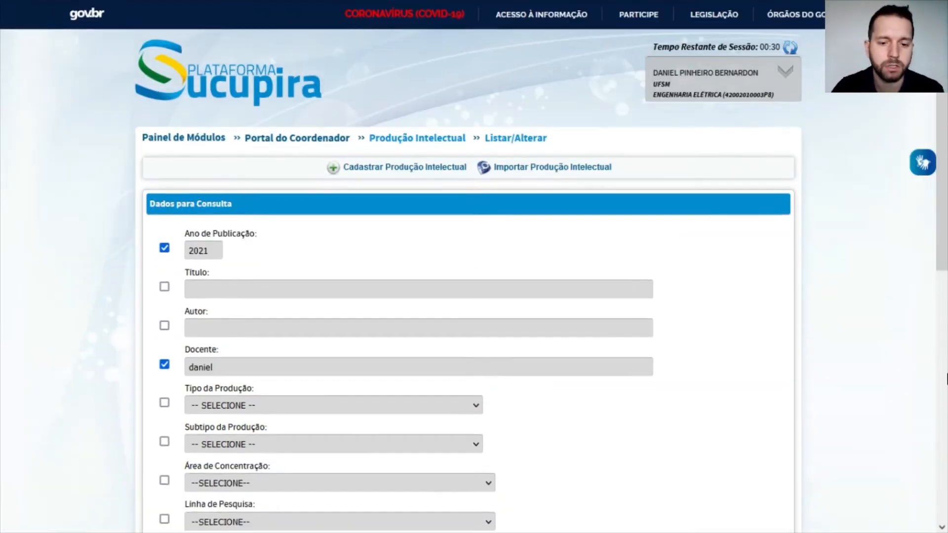
# Step: Open the imported Brazilian Applied Science Review article for alteration and review its general data and author list
pyautogui.moveTo(942, 208); pyautogui.dragTo(942, 454)
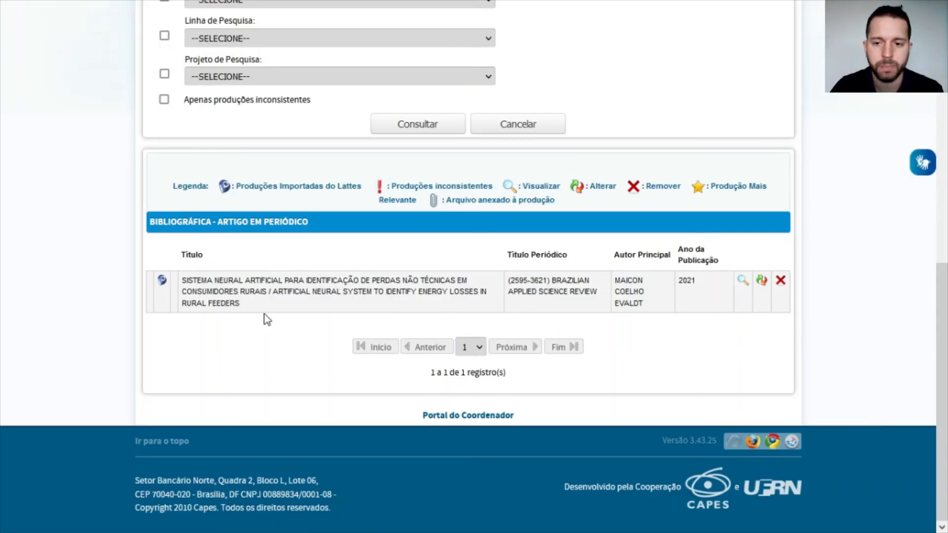
pyautogui.moveTo(203, 293); pyautogui.dragTo(385, 294)
pyautogui.click(378, 294)
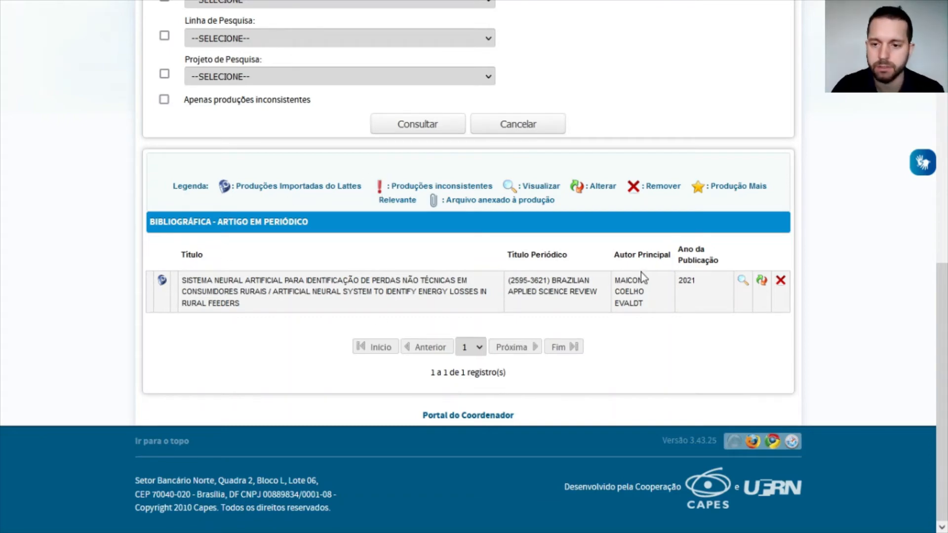
pyautogui.click(762, 283)
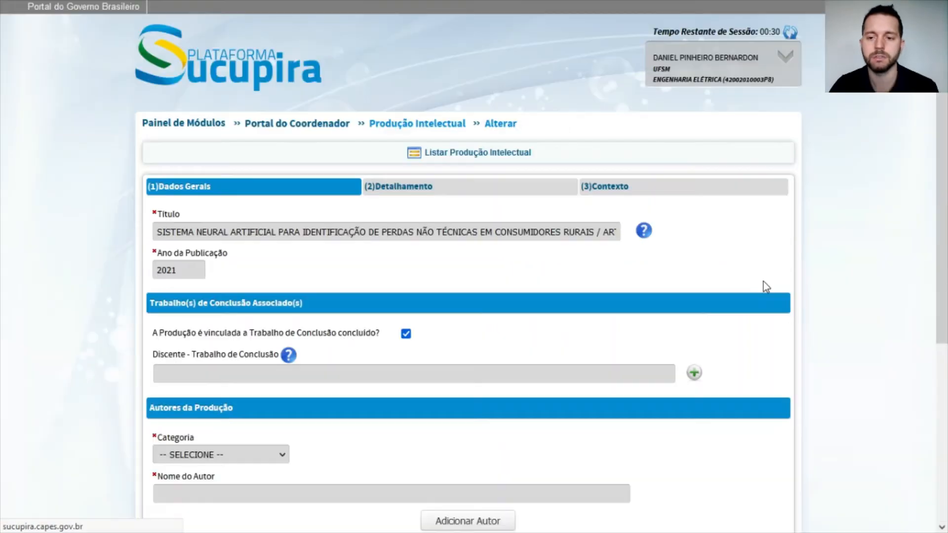
pyautogui.scroll(-6, 746, 284)
pyautogui.scroll(-3, 750, 296)
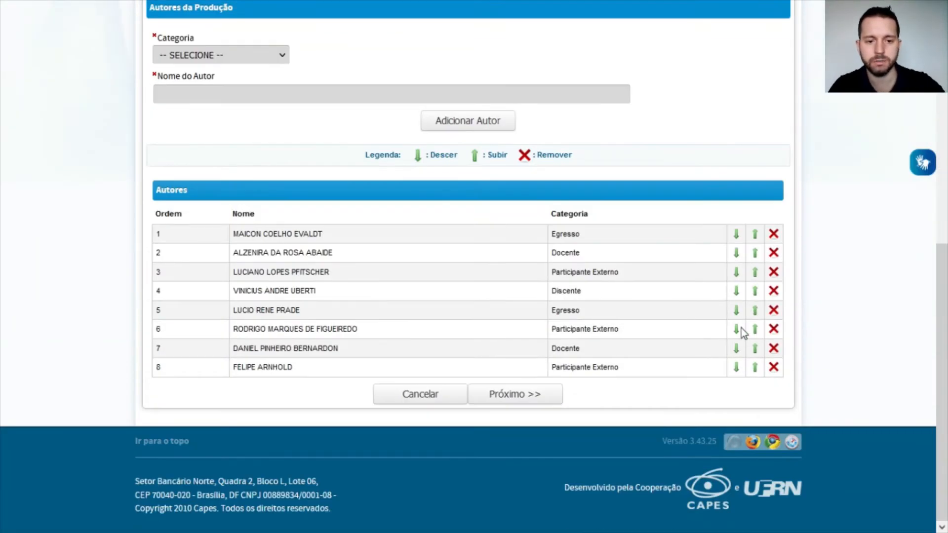
pyautogui.scroll(6, 745, 328)
pyautogui.scroll(-5, 629, 355)
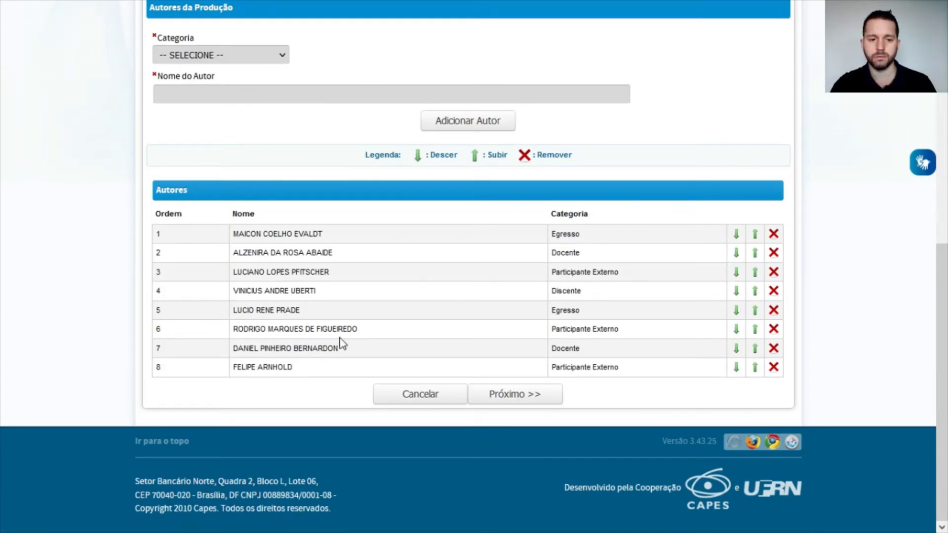
# Step: Move the seventh author up to fifth place in the author order and back down to seventh
pyautogui.click(755, 350)
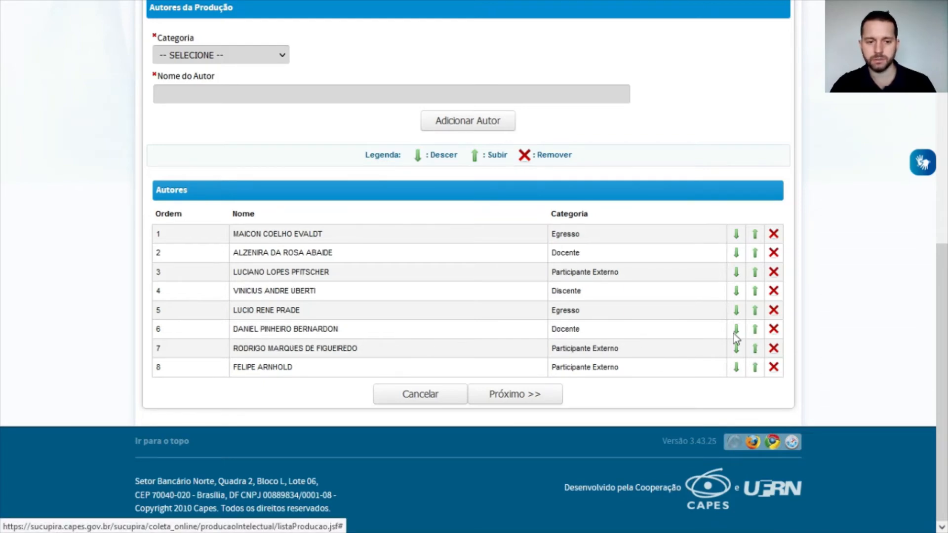
pyautogui.click(755, 330)
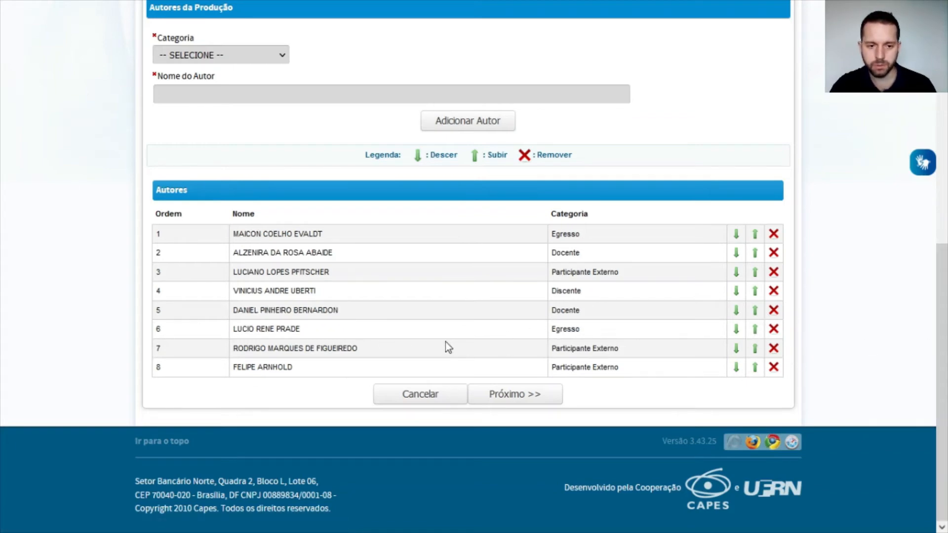
pyautogui.click(736, 316)
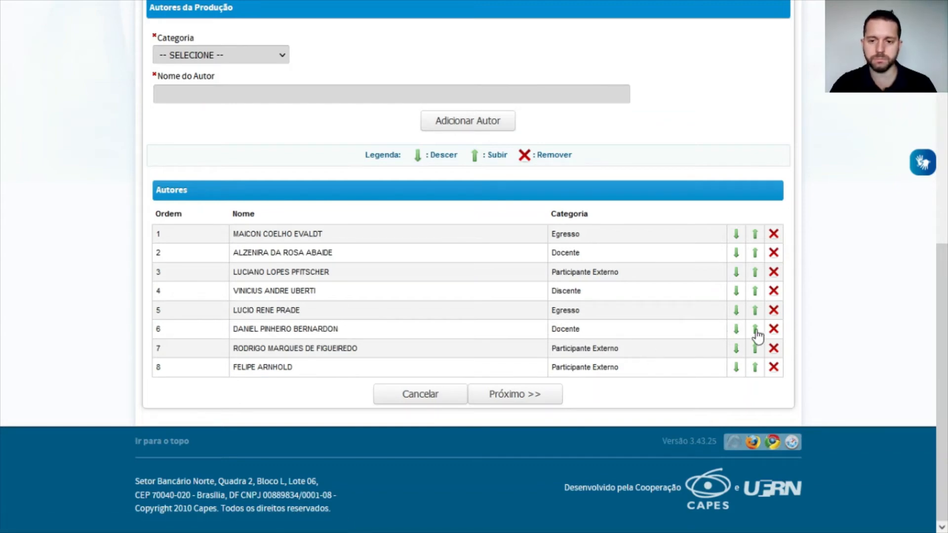
pyautogui.click(737, 330)
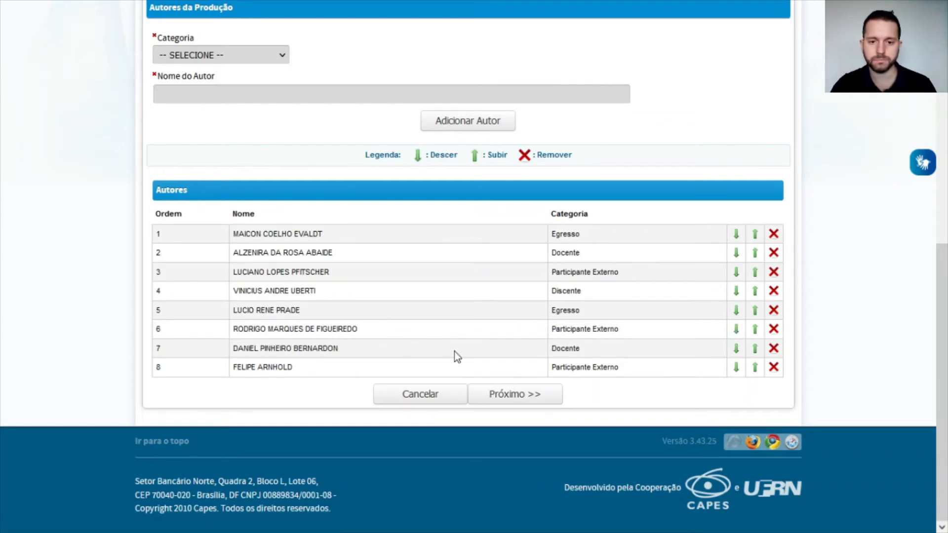
# Step: Advance the article record to its Detalhamento stage and check the production type, subtype and Natureza fields
pyautogui.click(496, 395)
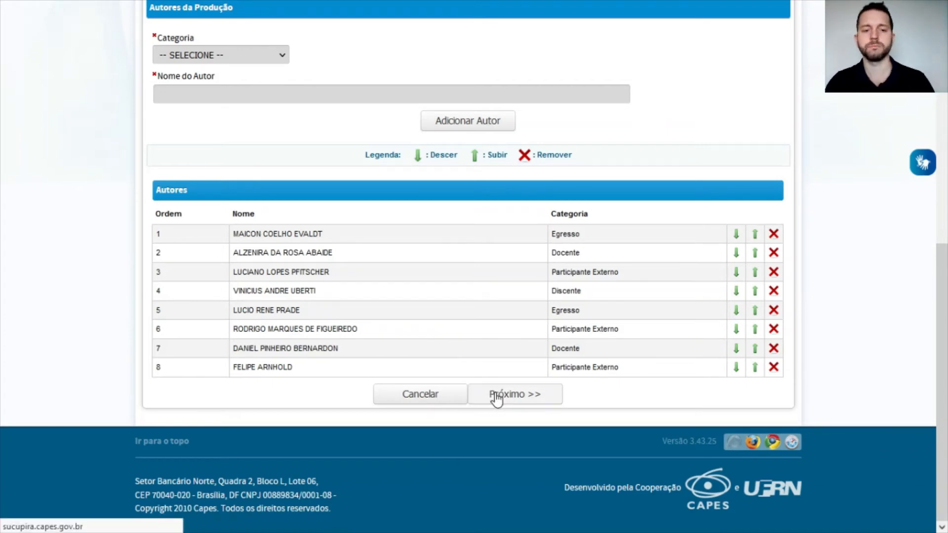
pyautogui.scroll(-5, 496, 396)
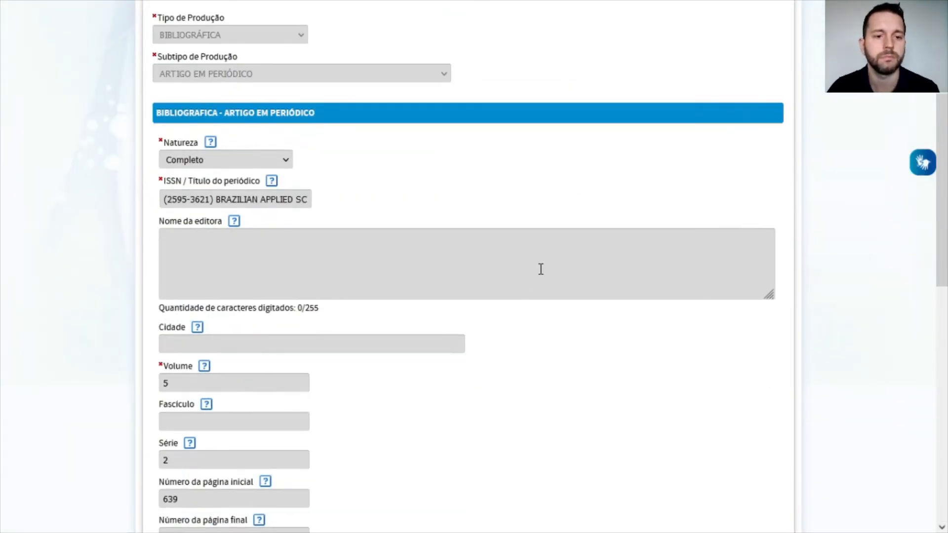
pyautogui.scroll(3, 540, 269)
pyautogui.scroll(-1, 310, 244)
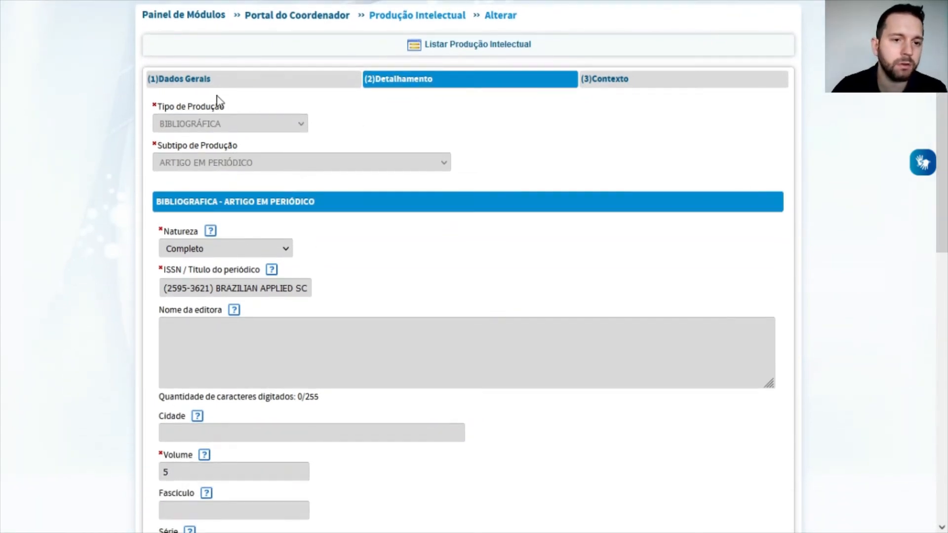
pyautogui.moveTo(163, 105); pyautogui.dragTo(239, 105)
pyautogui.moveTo(171, 145); pyautogui.dragTo(242, 146)
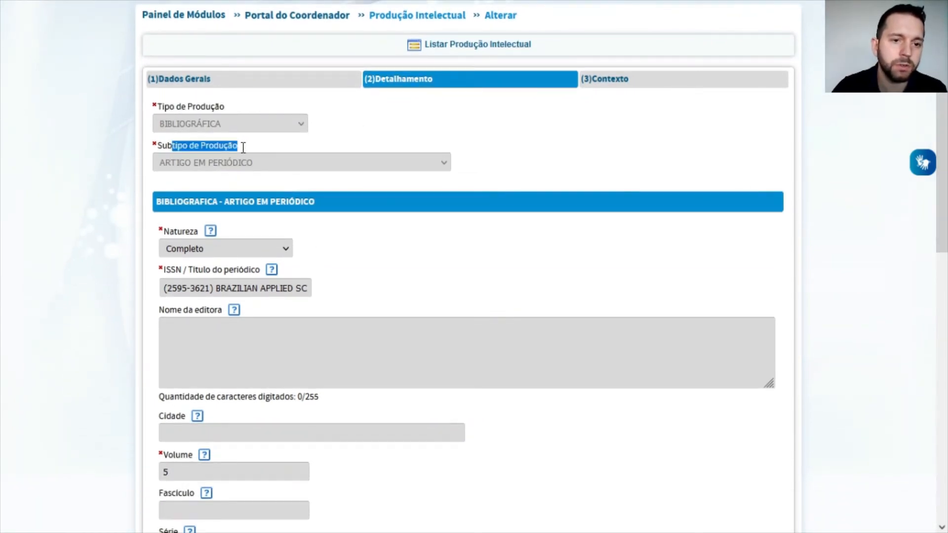
pyautogui.moveTo(218, 231); pyautogui.dragTo(182, 233)
pyautogui.click(456, 276)
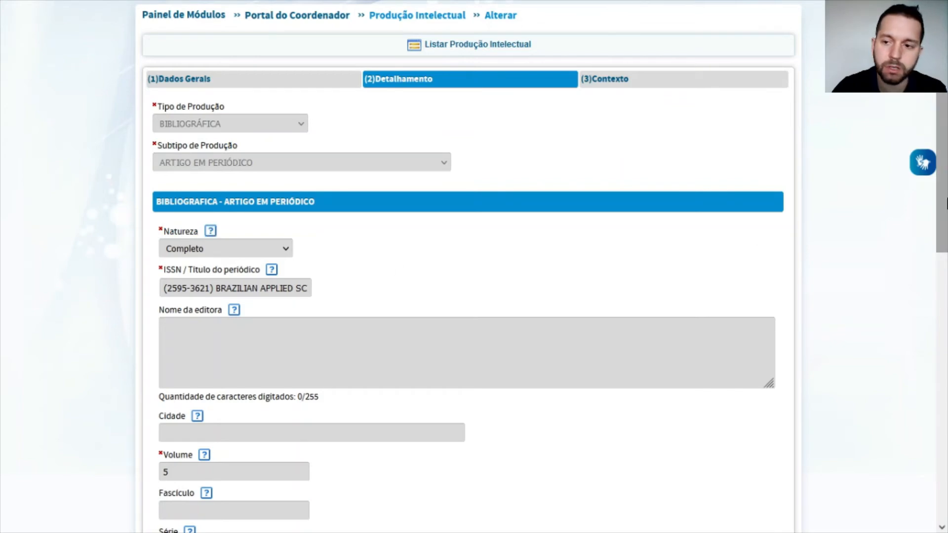
# Step: Review the Natureza options, the ISSN in the journal field and the help text for ISSN / Título do periódico
pyautogui.scroll(-3, 206, 113)
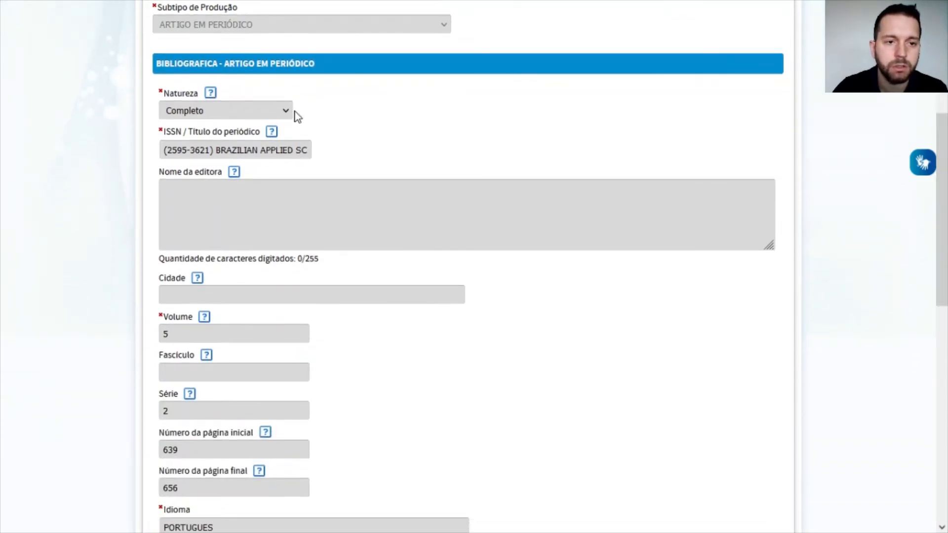
pyautogui.click(291, 113)
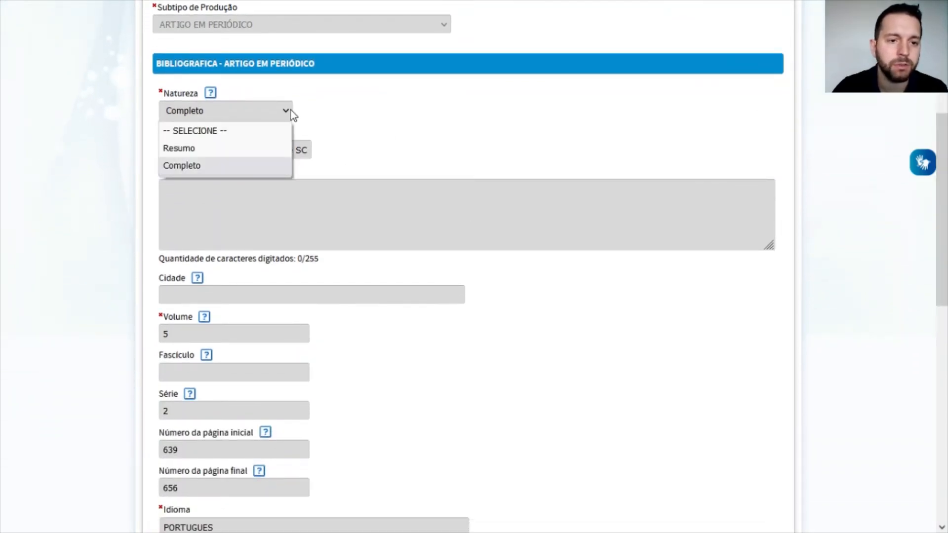
pyautogui.click(291, 110)
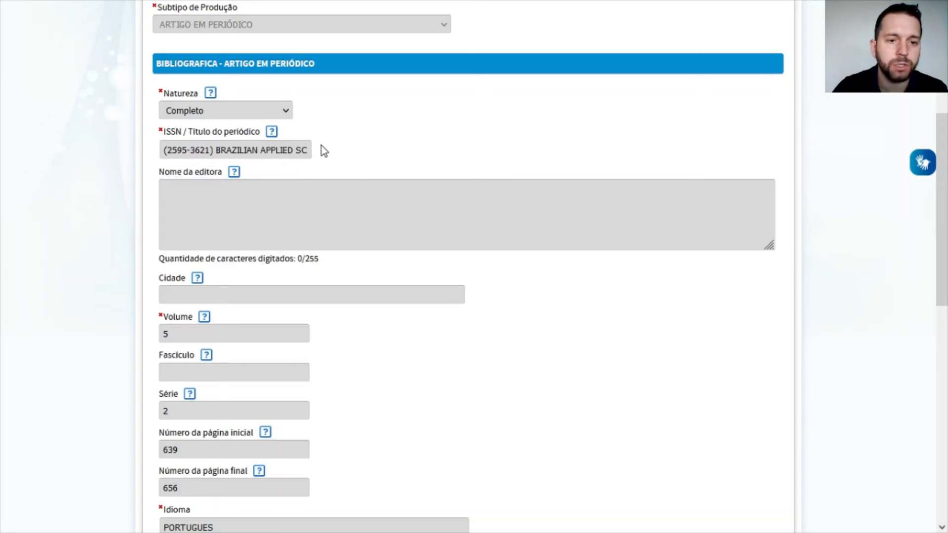
pyautogui.moveTo(167, 150); pyautogui.dragTo(210, 150)
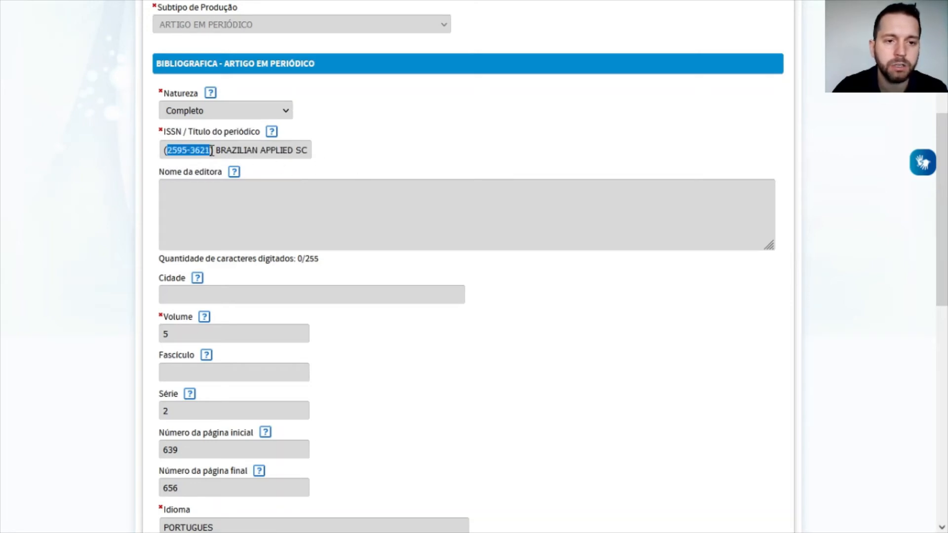
pyautogui.moveTo(942, 153); pyautogui.dragTo(941, 161)
pyautogui.click(457, 101)
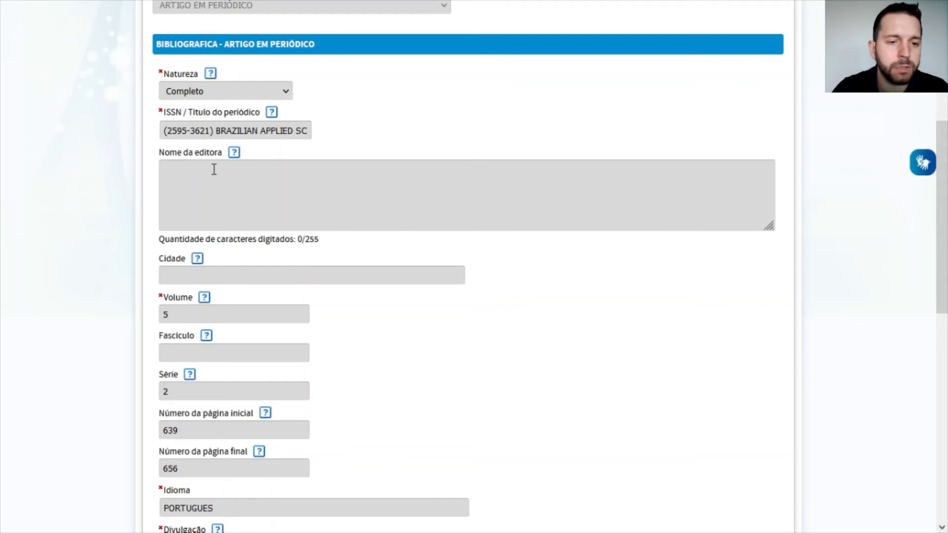
pyautogui.moveTo(273, 116)
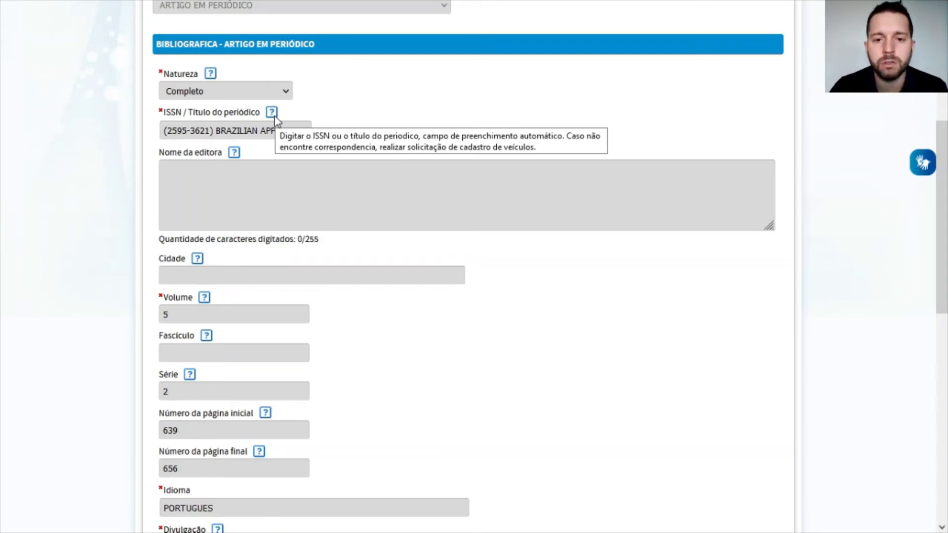
# Step: Switch to the second Plataforma Sucupira page and open a new Cadastro de Veículos request
pyautogui.scroll(6, 346, 266)
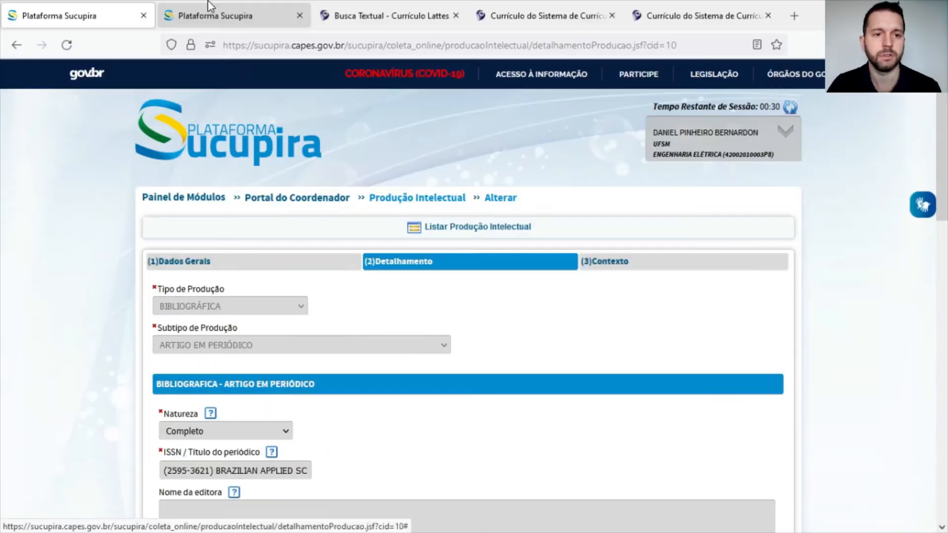
pyautogui.click(315, 150)
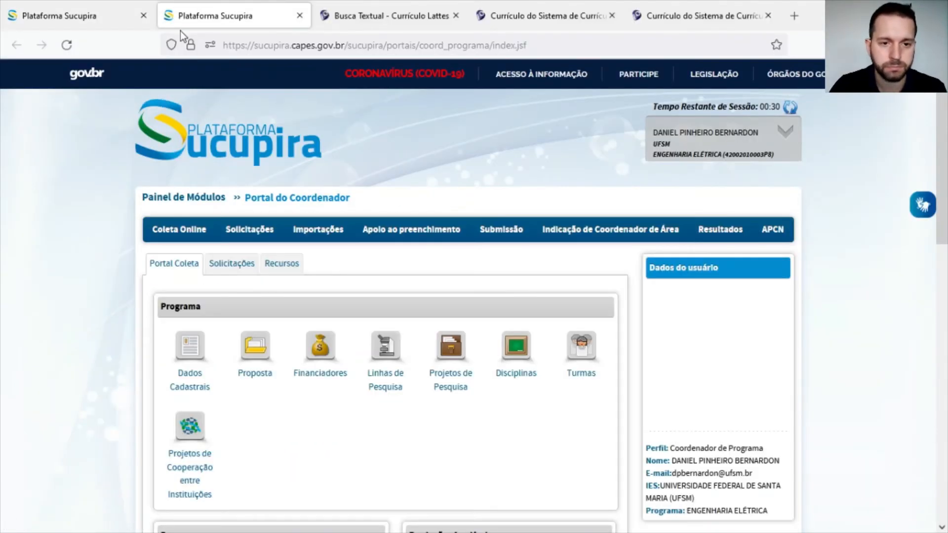
pyautogui.scroll(-1, 213, 218)
pyautogui.scroll(1, 535, 352)
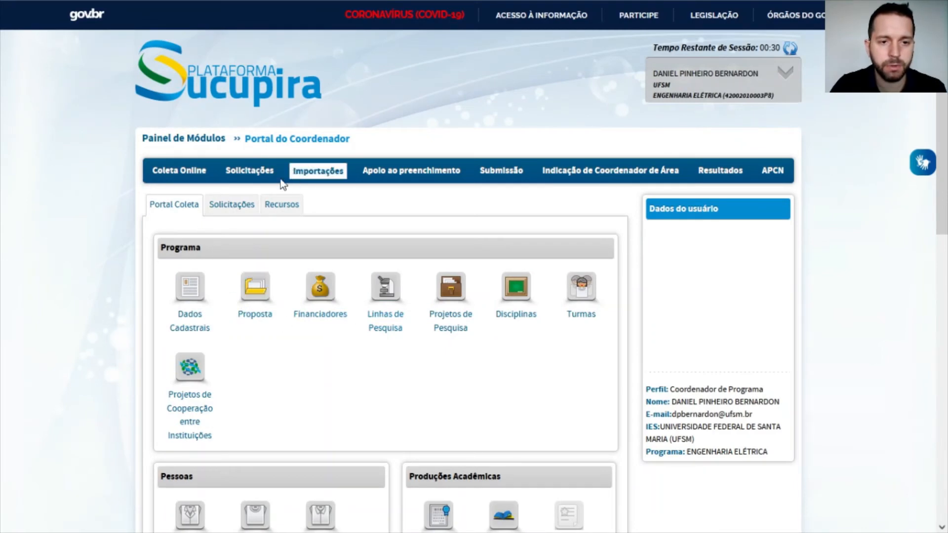
pyautogui.moveTo(249, 174)
pyautogui.moveTo(250, 192)
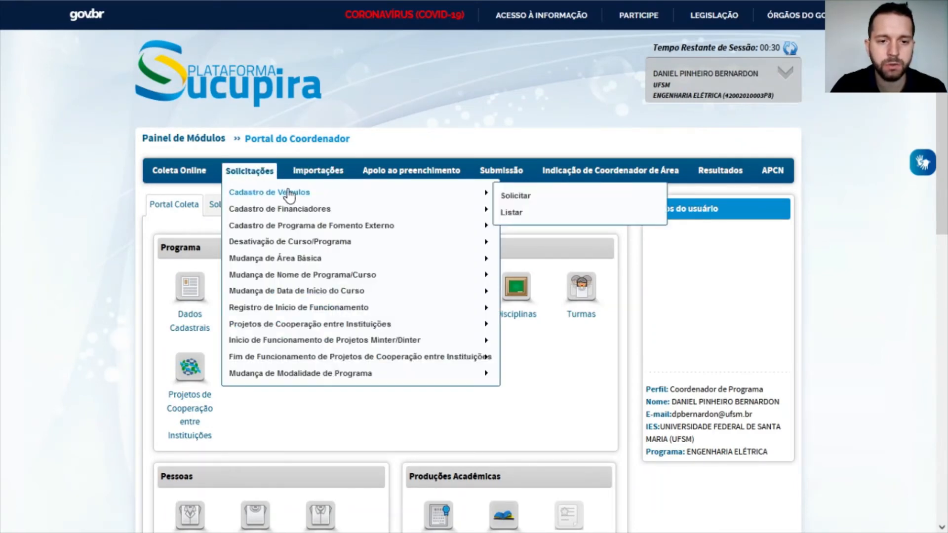
pyautogui.click(523, 197)
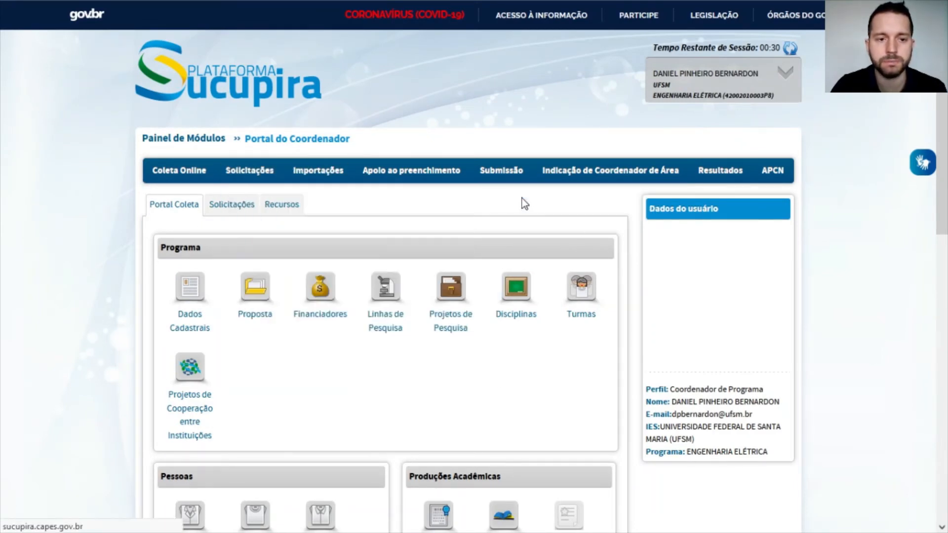
# Step: Examine the vehicle request form's Título, Valor do Identificador, Justificativa and Confirmação fields
pyautogui.scroll(-3, 493, 246)
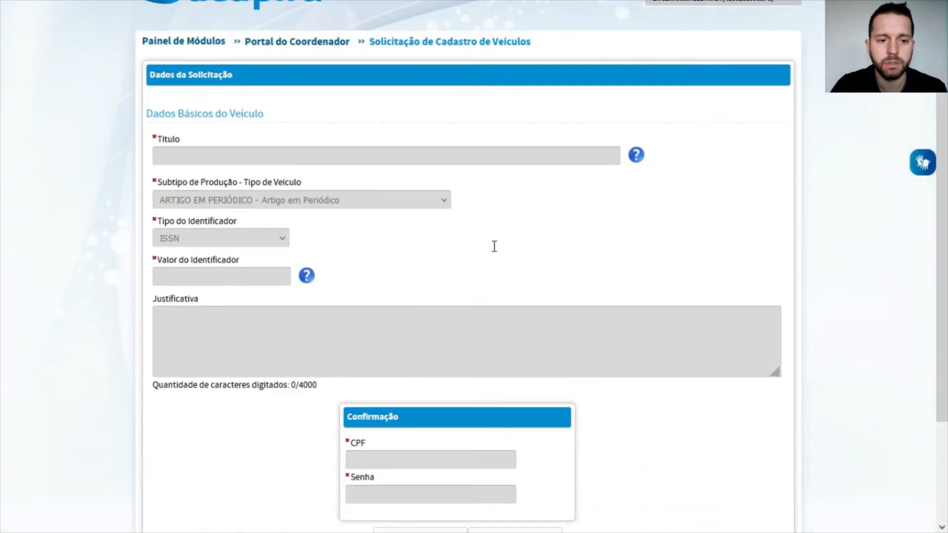
pyautogui.moveTo(164, 96); pyautogui.dragTo(185, 95)
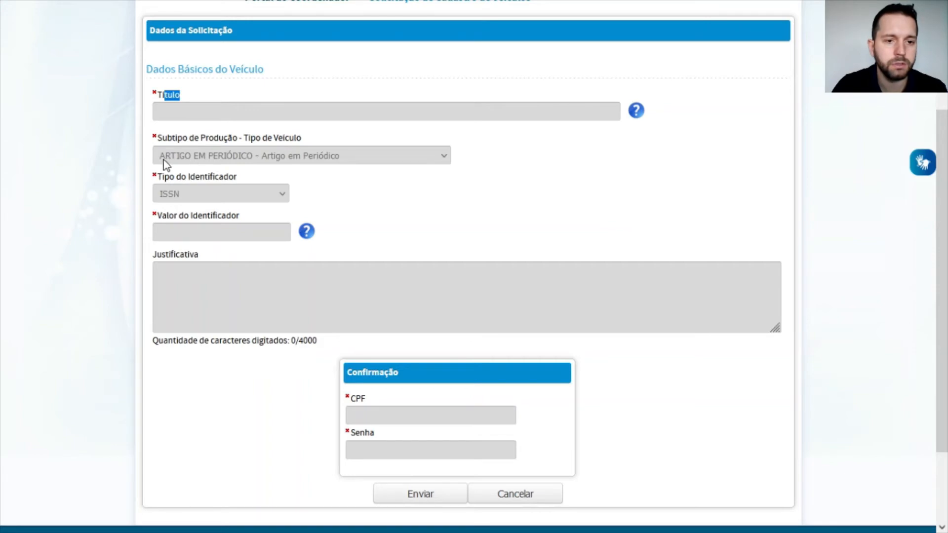
pyautogui.moveTo(185, 218); pyautogui.dragTo(205, 218)
pyautogui.click(187, 230)
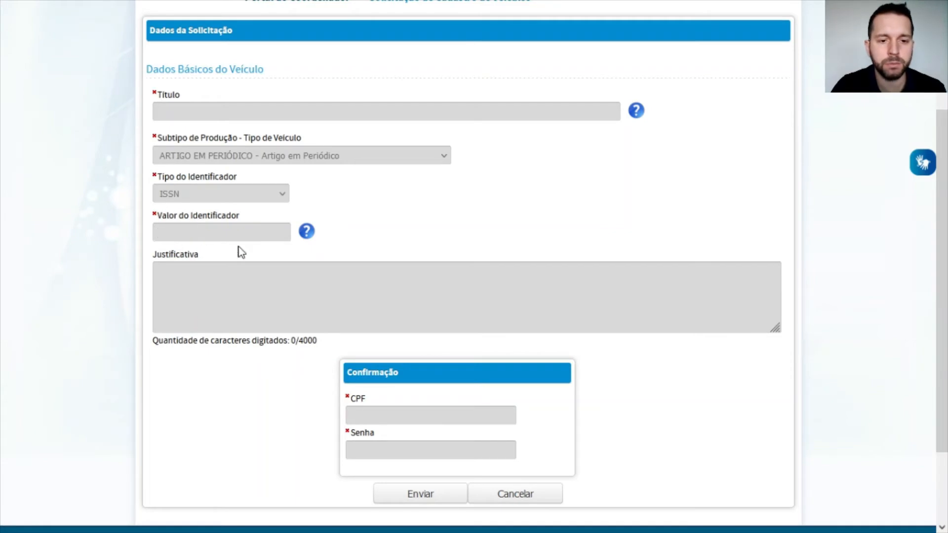
pyautogui.moveTo(157, 255); pyautogui.dragTo(270, 252)
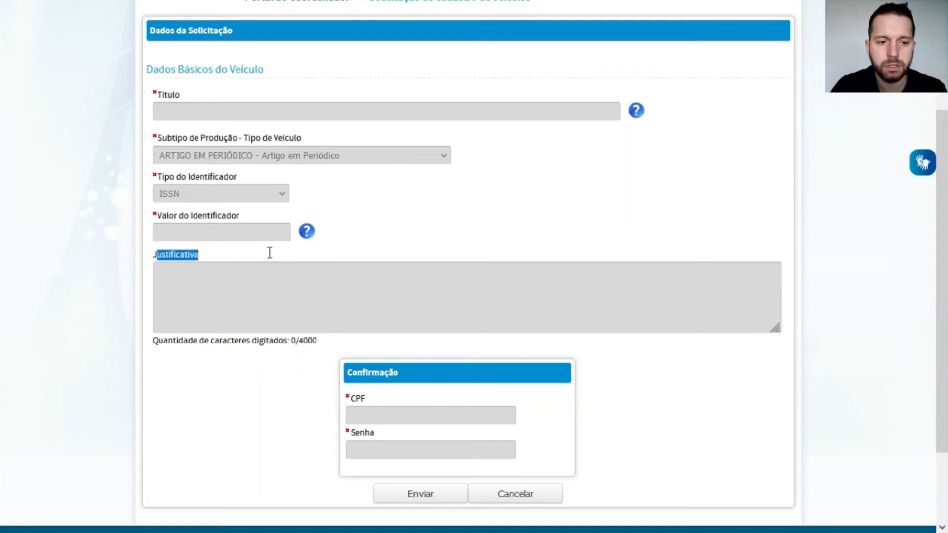
pyautogui.click(281, 252)
pyautogui.moveTo(944, 174); pyautogui.dragTo(942, 196)
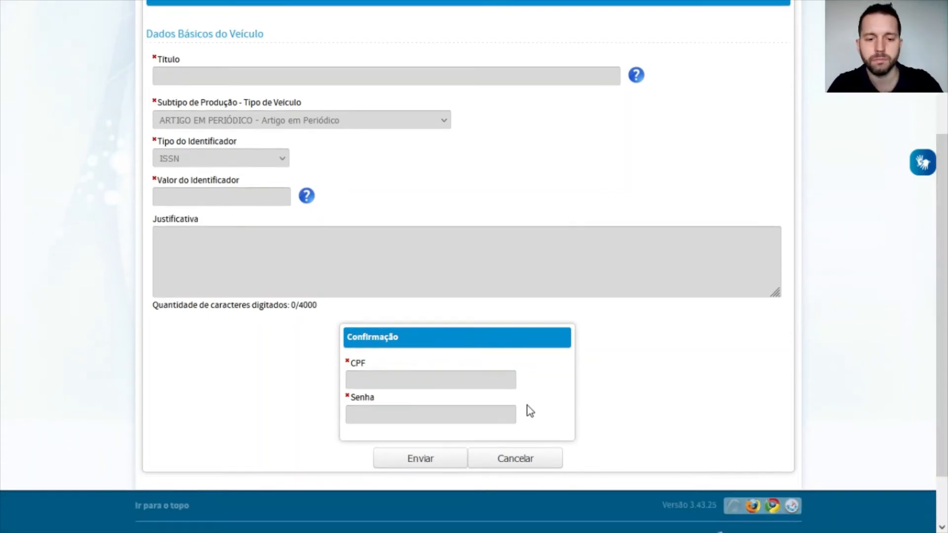
pyautogui.scroll(4, 775, 422)
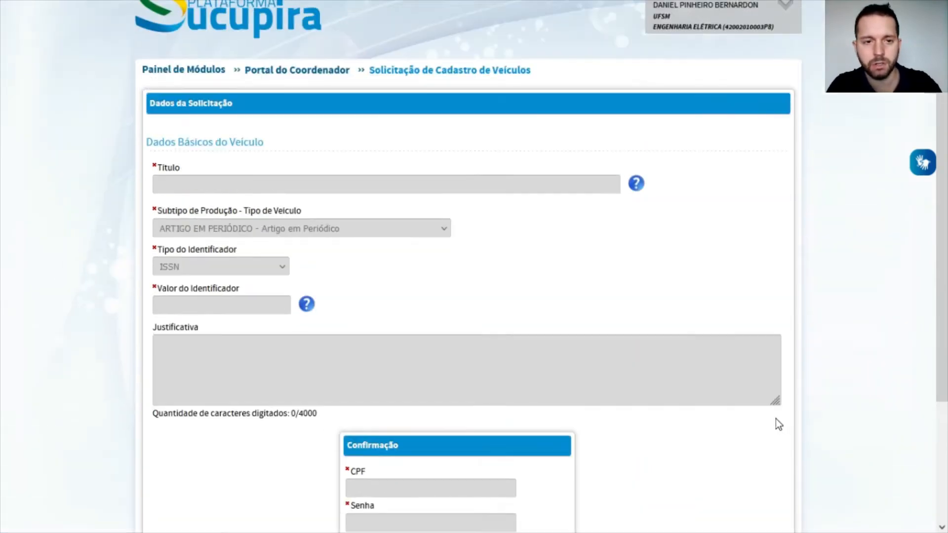
# Step: View the latest Solicitações in the Portal do Coordenador and close that second Plataforma Sucupira page
pyautogui.moveTo(251, 6)
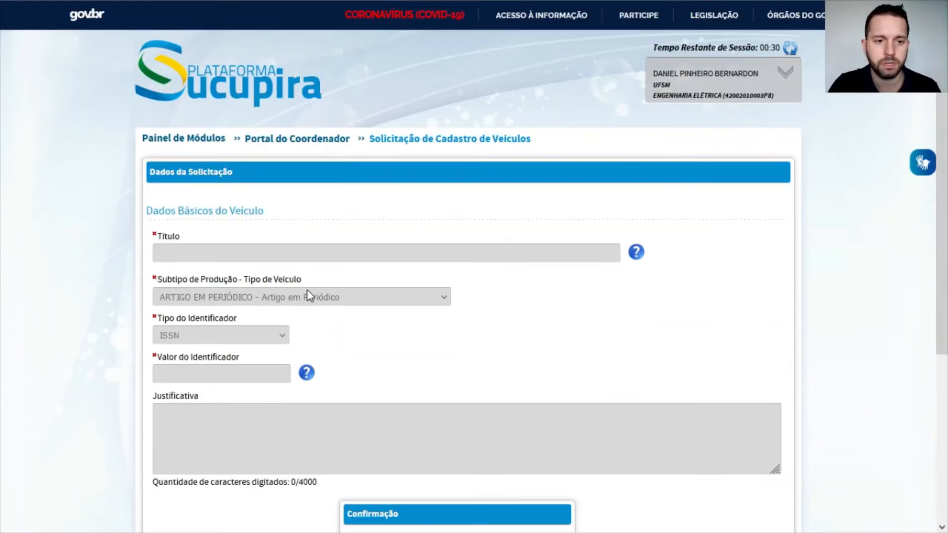
pyautogui.click(272, 140)
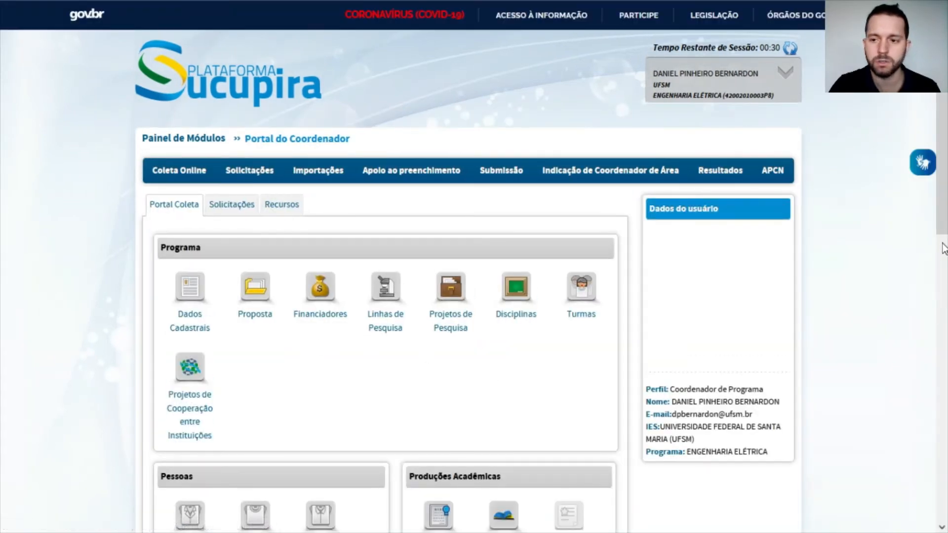
pyautogui.scroll(-1, 943, 246)
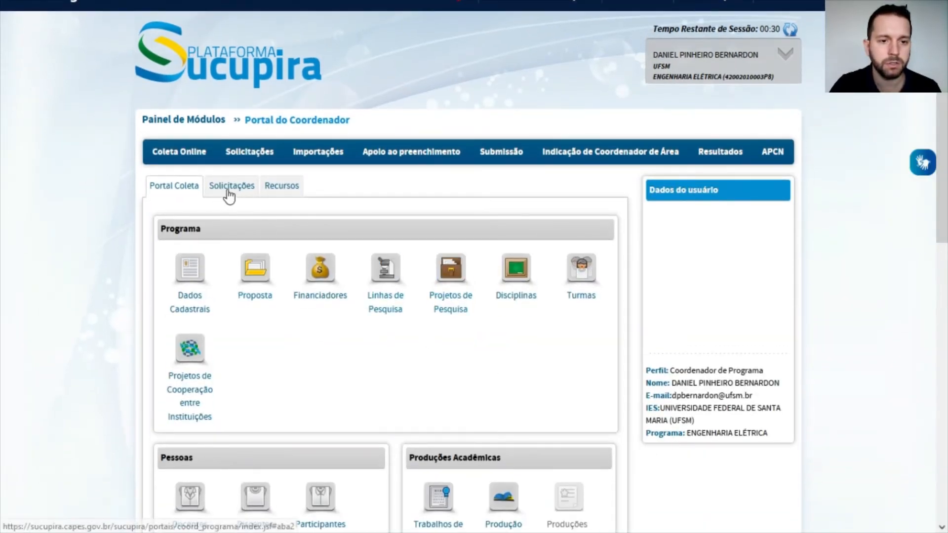
pyautogui.click(229, 196)
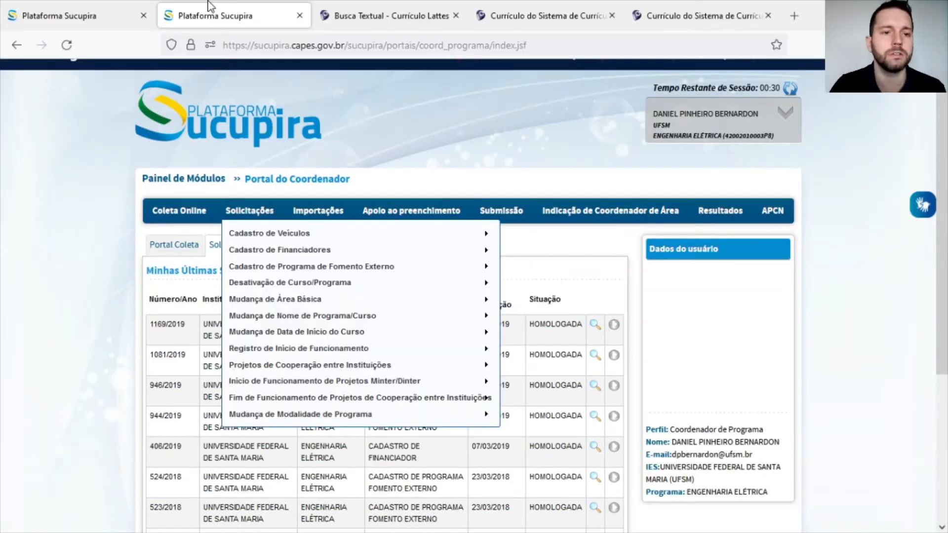
pyautogui.click(300, 19)
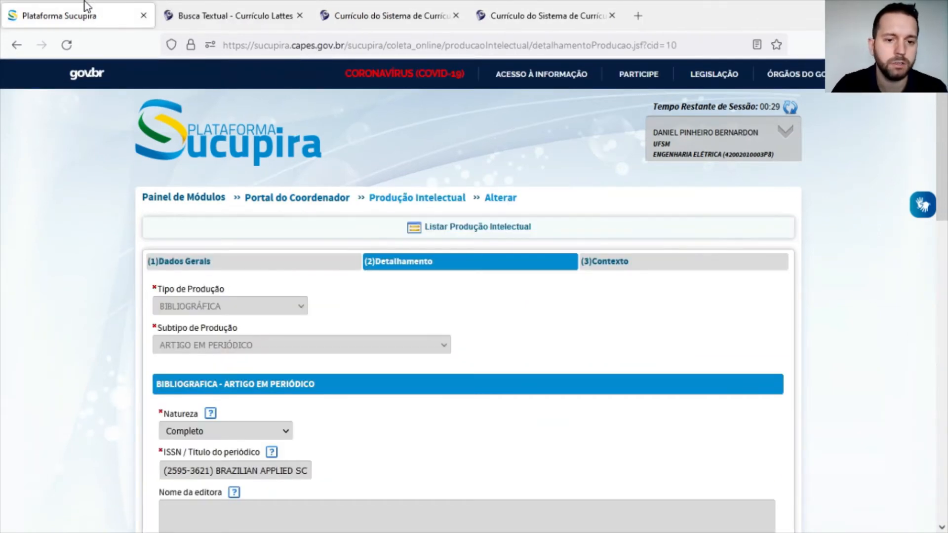
# Step: Examine the article's Volume, Fascículo, Série, página inicial and final, Idioma and Divulgação fields in Detalhamento
pyautogui.scroll(-4, 377, 254)
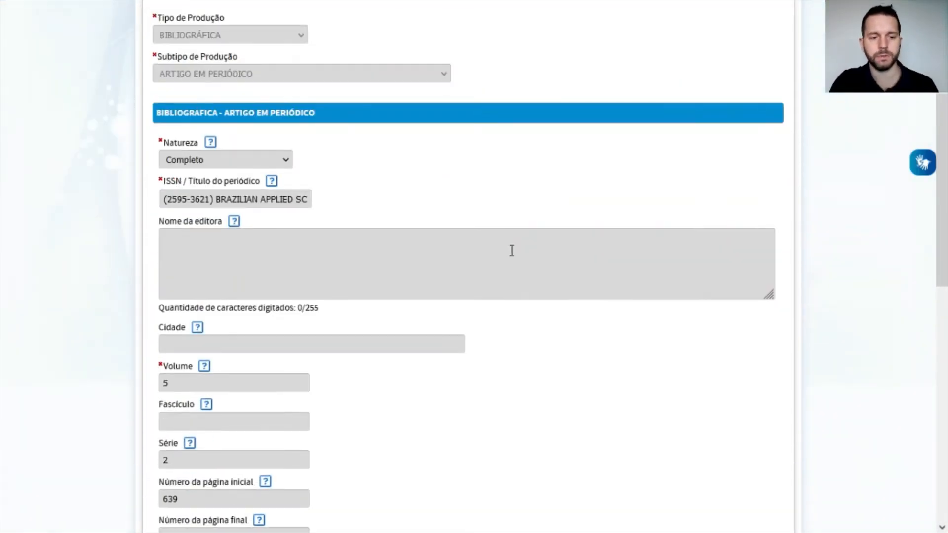
pyautogui.scroll(-1, 522, 337)
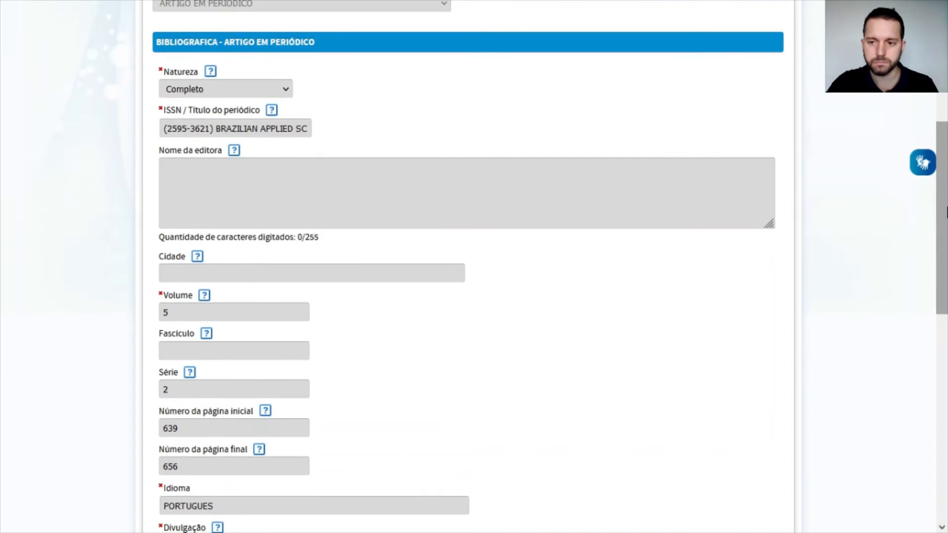
pyautogui.moveTo(943, 208); pyautogui.dragTo(943, 199)
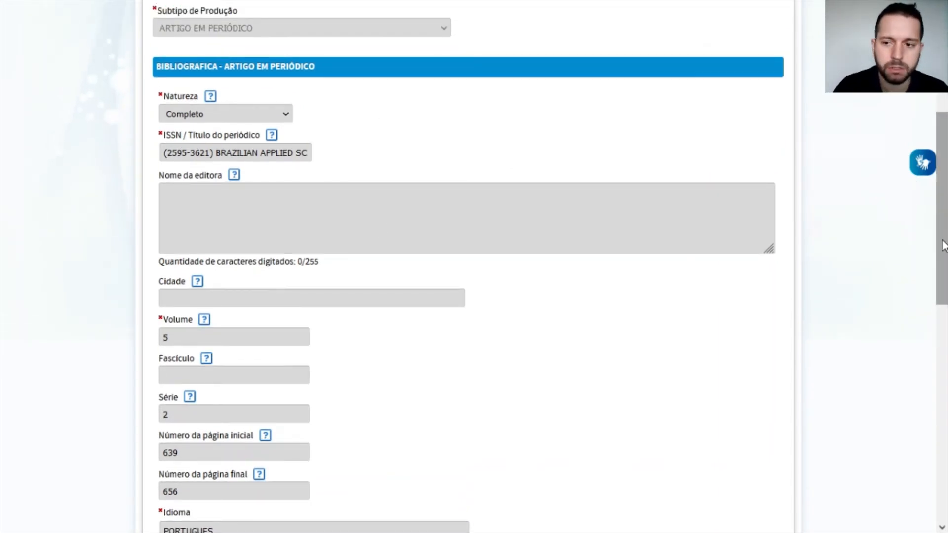
pyautogui.moveTo(944, 246); pyautogui.dragTo(944, 251)
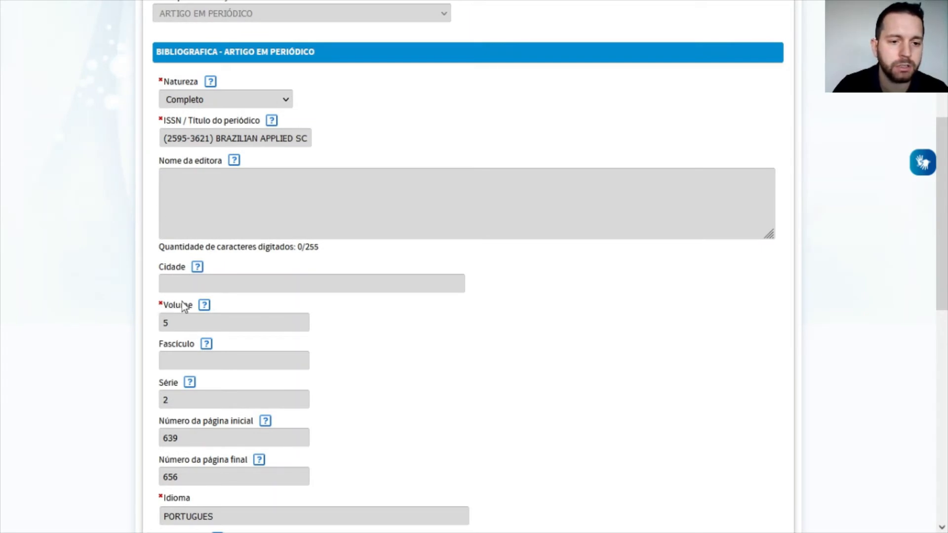
pyautogui.moveTo(164, 313); pyautogui.dragTo(365, 317)
pyautogui.scroll(-5, 364, 317)
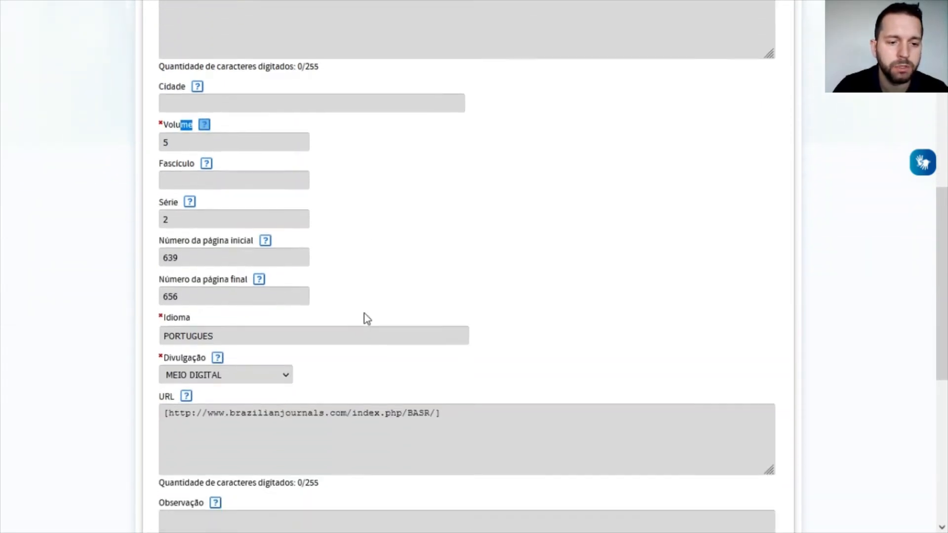
pyautogui.moveTo(165, 219); pyautogui.dragTo(180, 219)
pyautogui.moveTo(165, 255); pyautogui.dragTo(177, 255)
pyautogui.scroll(-3, 328, 233)
pyautogui.scroll(6, 329, 231)
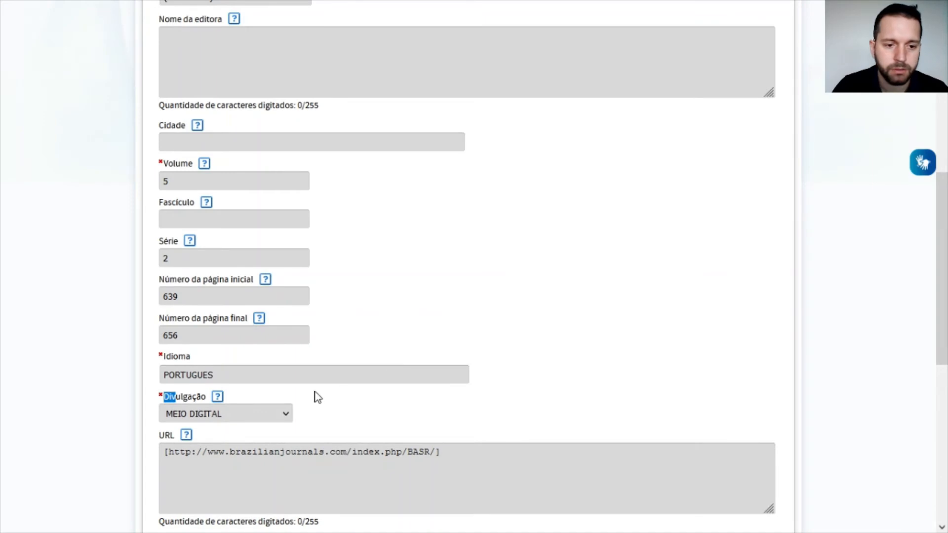
# Step: Review the optional Nome da editora, Cidade and Fascículo fields of the journal article
pyautogui.moveTo(941, 298); pyautogui.dragTo(911, 253)
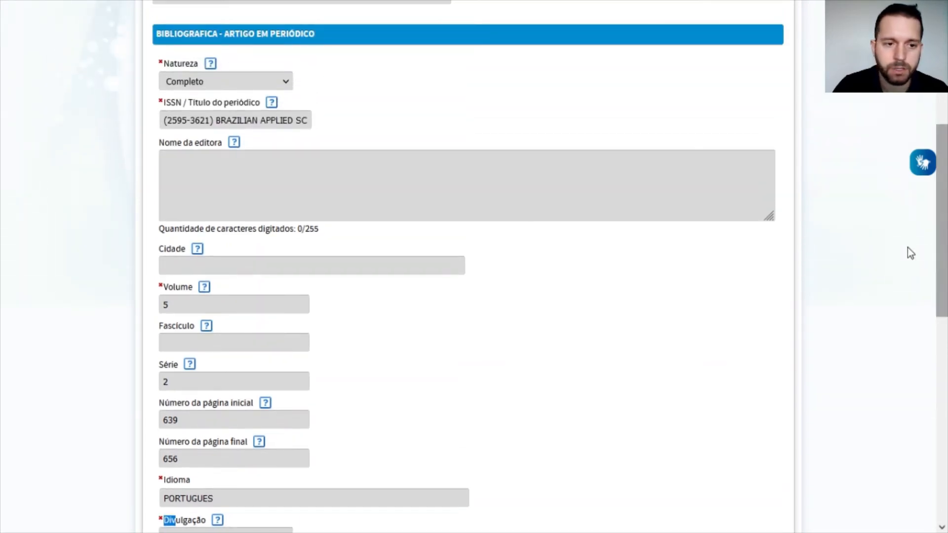
pyautogui.click(176, 148)
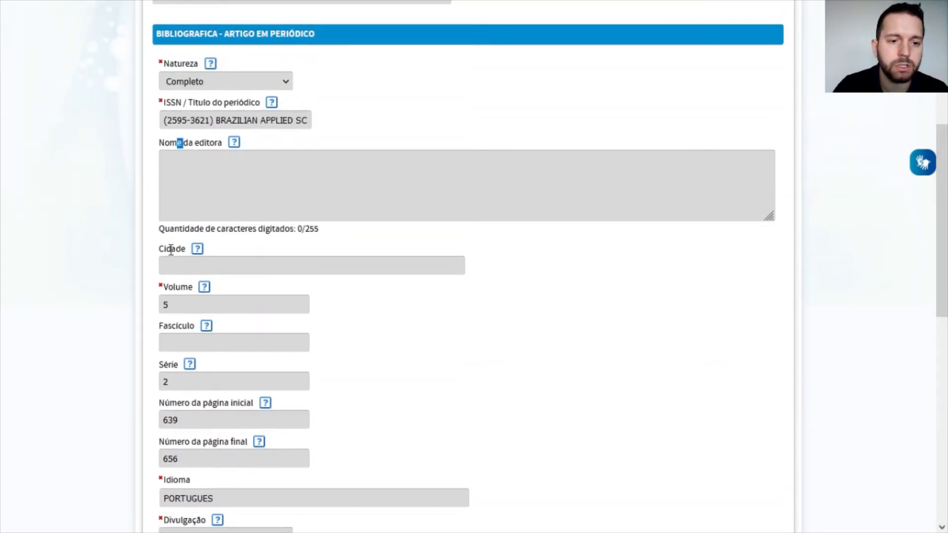
pyautogui.scroll(-3, 566, 329)
pyautogui.scroll(-4, 565, 329)
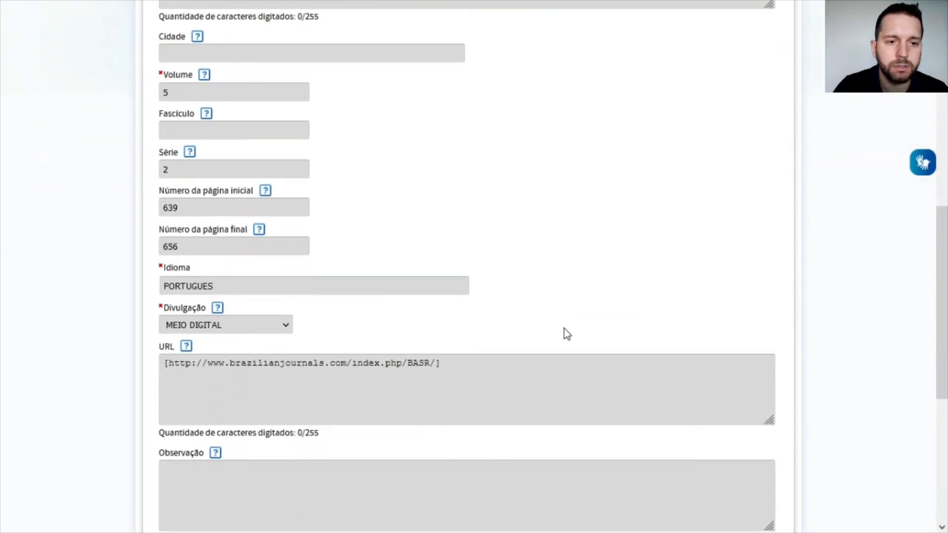
pyautogui.scroll(4, 149, 178)
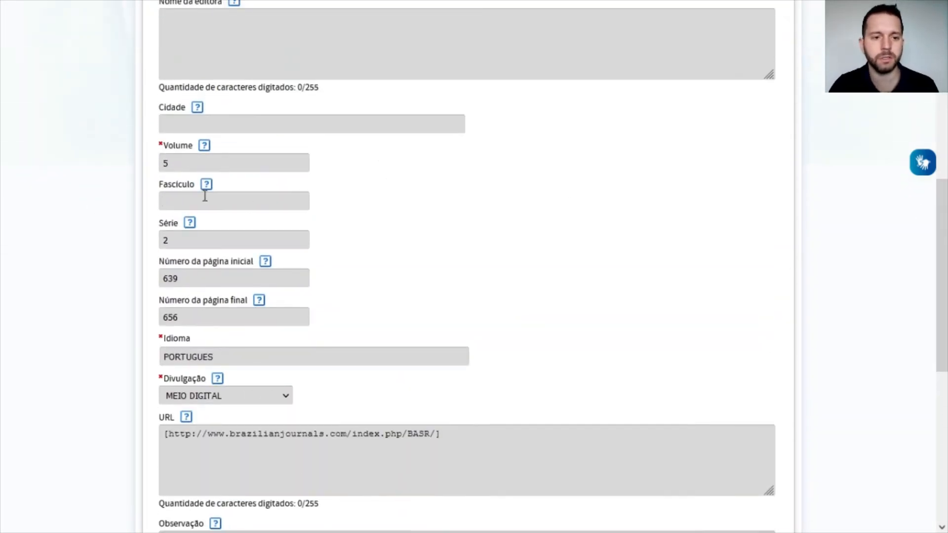
# Step: Examine the URL, Observação, Número do DOI and URL do DOI fields, including the help text for Observação
pyautogui.moveTo(943, 256); pyautogui.dragTo(945, 339)
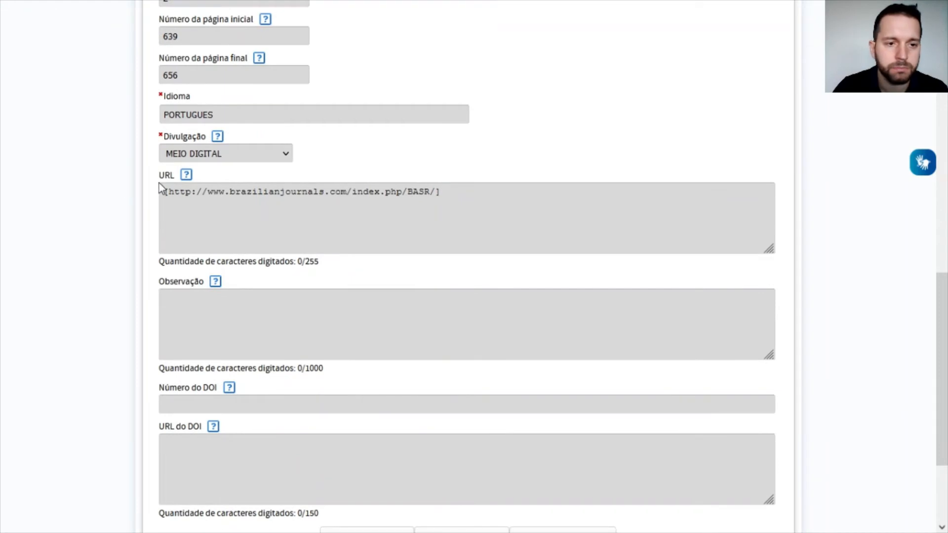
pyautogui.click(203, 202)
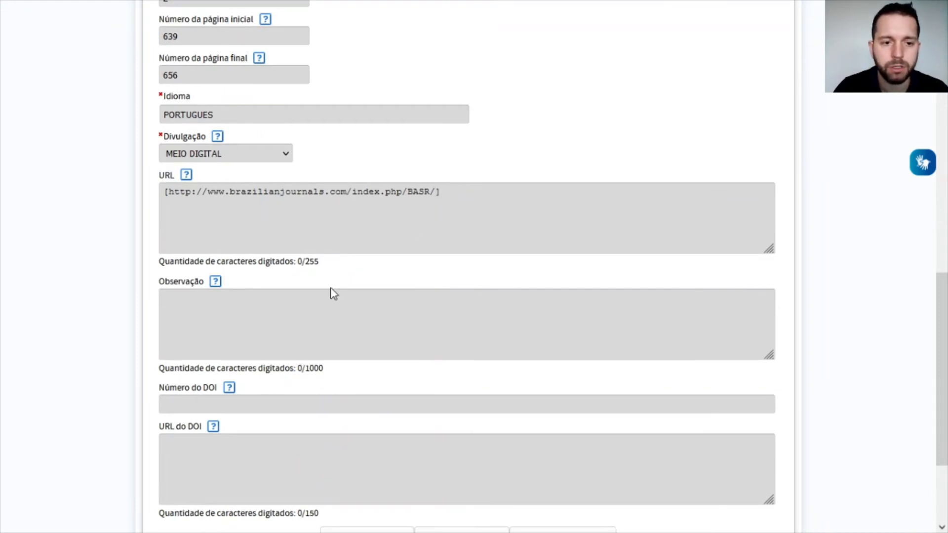
pyautogui.scroll(-1, 367, 354)
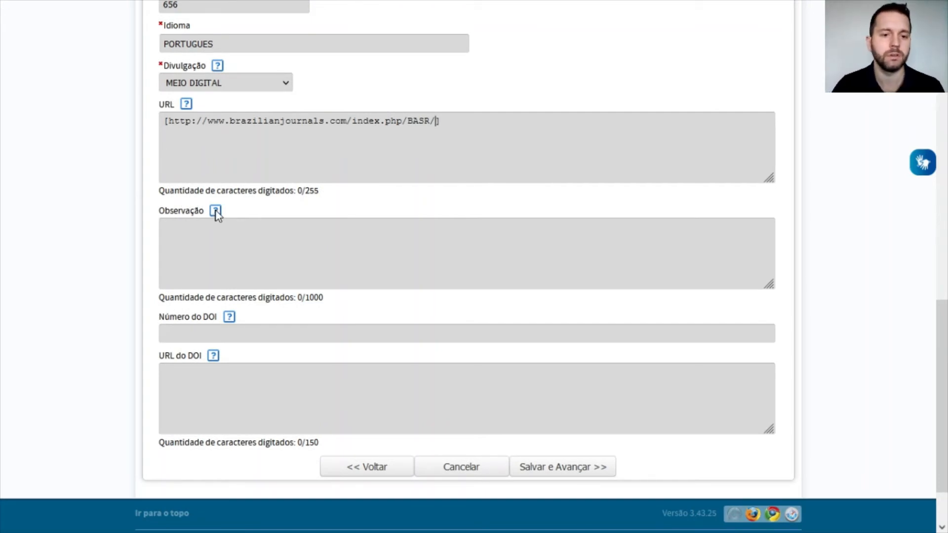
pyautogui.moveTo(215, 211)
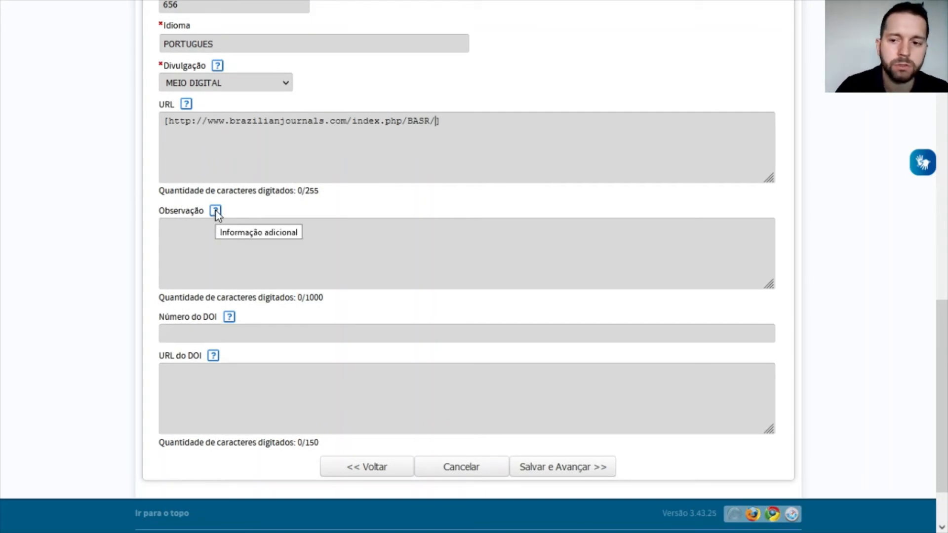
pyautogui.click(725, 254)
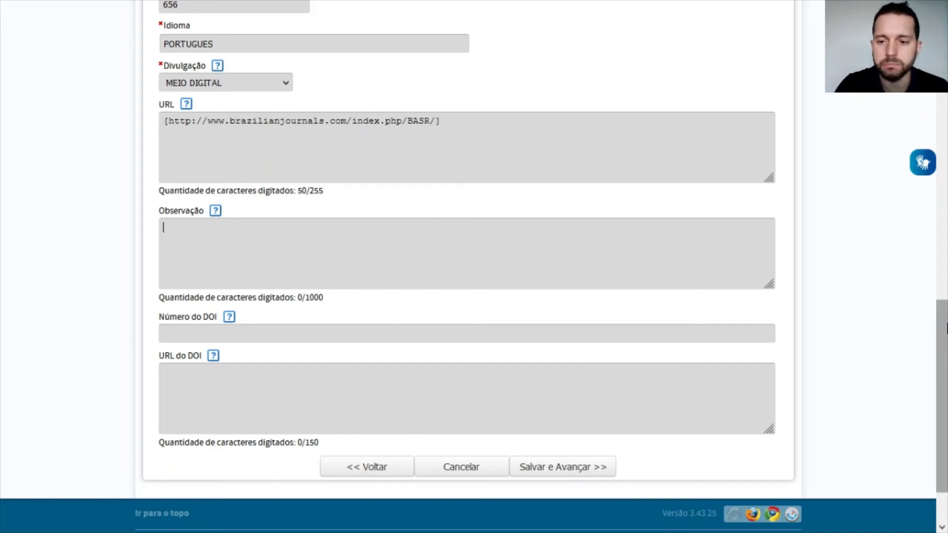
pyautogui.scroll(1, 944, 344)
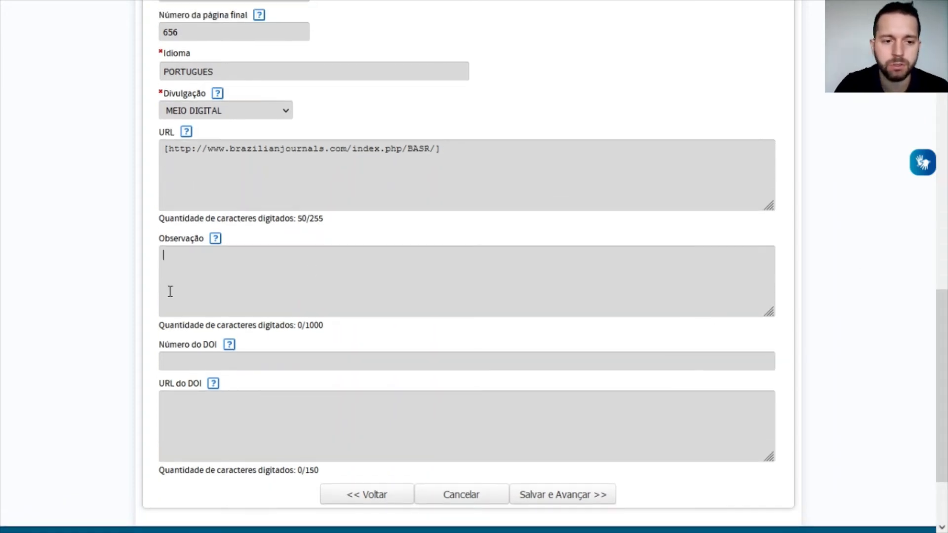
pyautogui.scroll(-3, 659, 291)
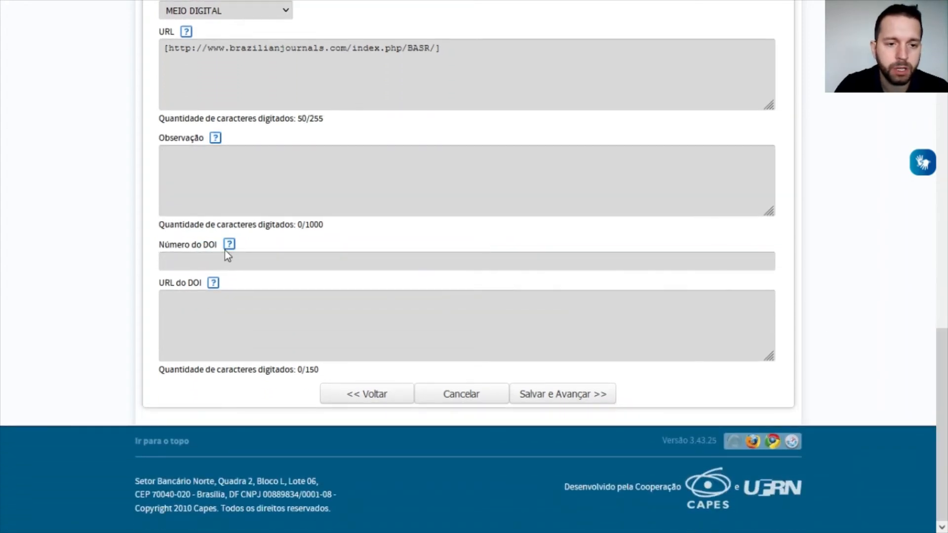
pyautogui.moveTo(231, 252)
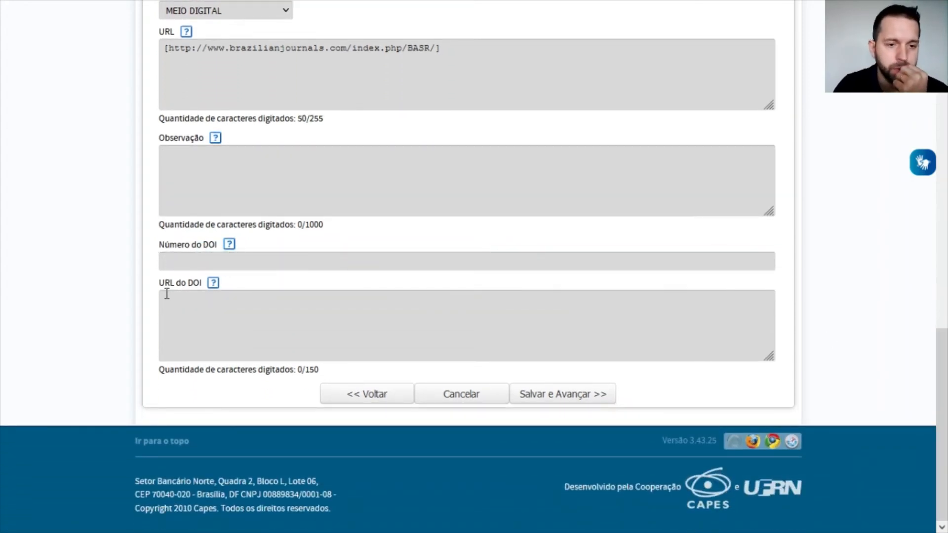
pyautogui.moveTo(165, 283); pyautogui.dragTo(185, 307)
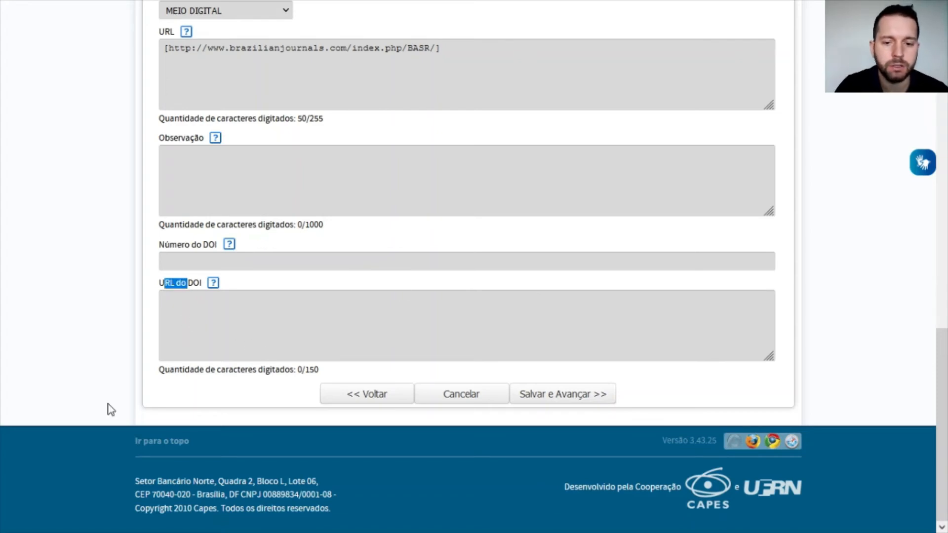
# Step: Look over the whole Detalhamento form again, from Tipo de Produção to URL do DOI
pyautogui.scroll(15, 906, 435)
pyautogui.scroll(-7, 848, 436)
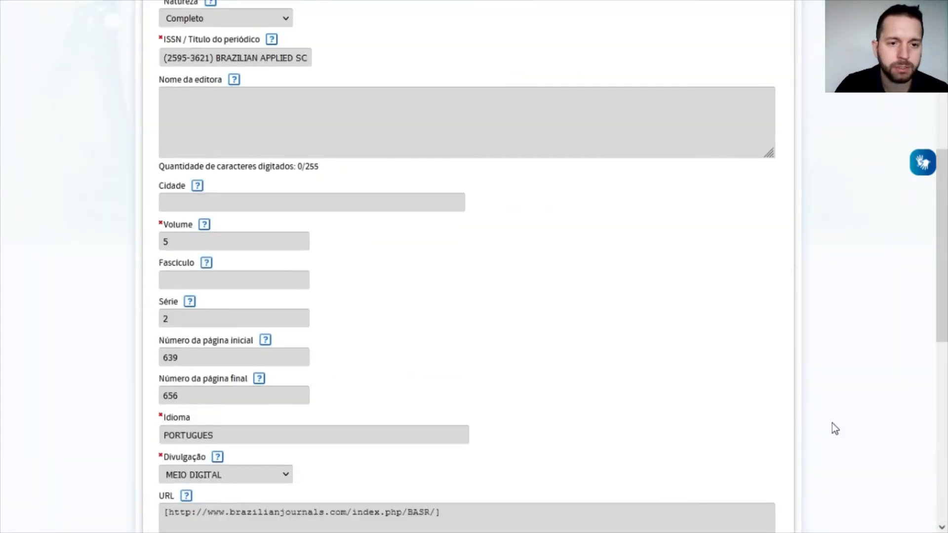
pyautogui.scroll(3, 831, 427)
pyautogui.scroll(-8, 830, 419)
pyautogui.scroll(10, 399, 434)
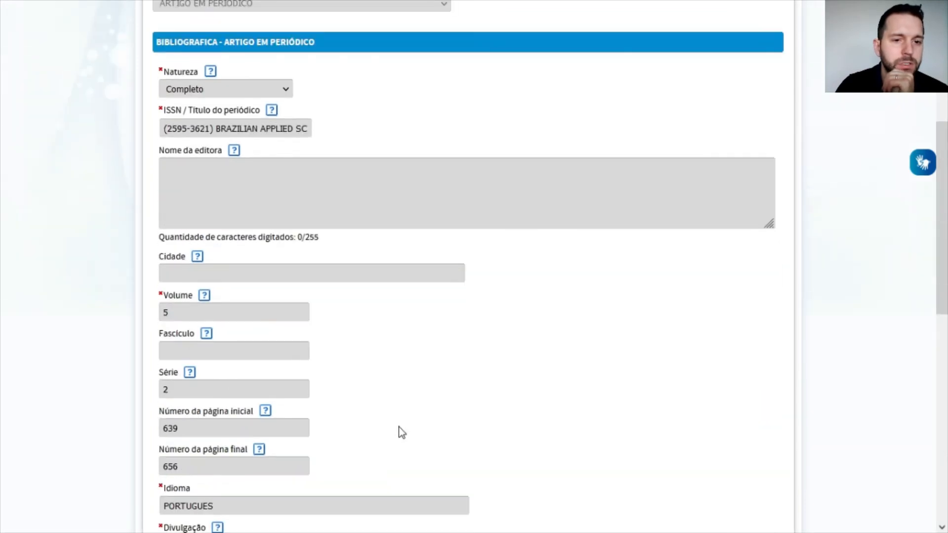
pyautogui.scroll(-13, 369, 277)
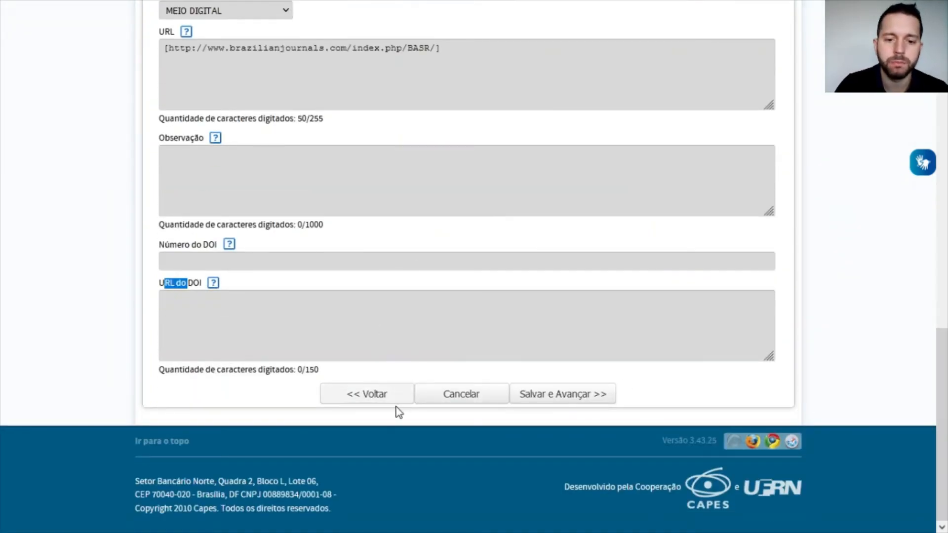
pyautogui.moveTo(942, 365); pyautogui.dragTo(941, 29)
pyautogui.moveTo(479, 5)
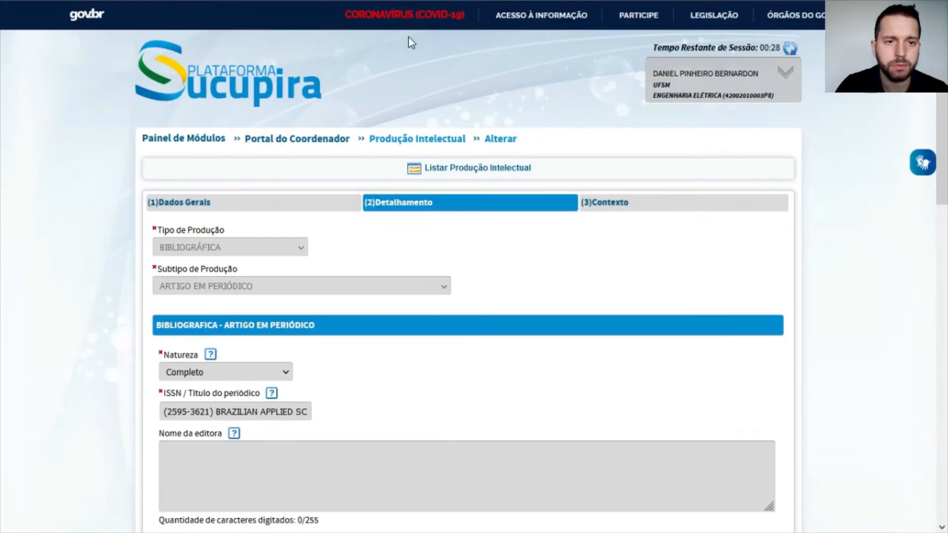
pyautogui.scroll(-7, 447, 303)
pyautogui.scroll(-9, 447, 304)
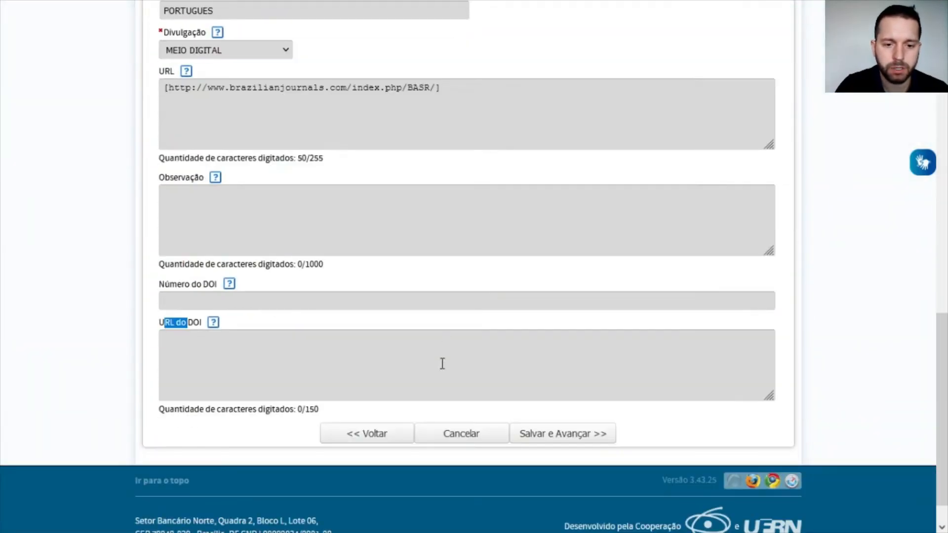
# Step: Return to Dados Gerais, copy the article's title and search for it in the docente's Lattes curriculum
pyautogui.click(370, 399)
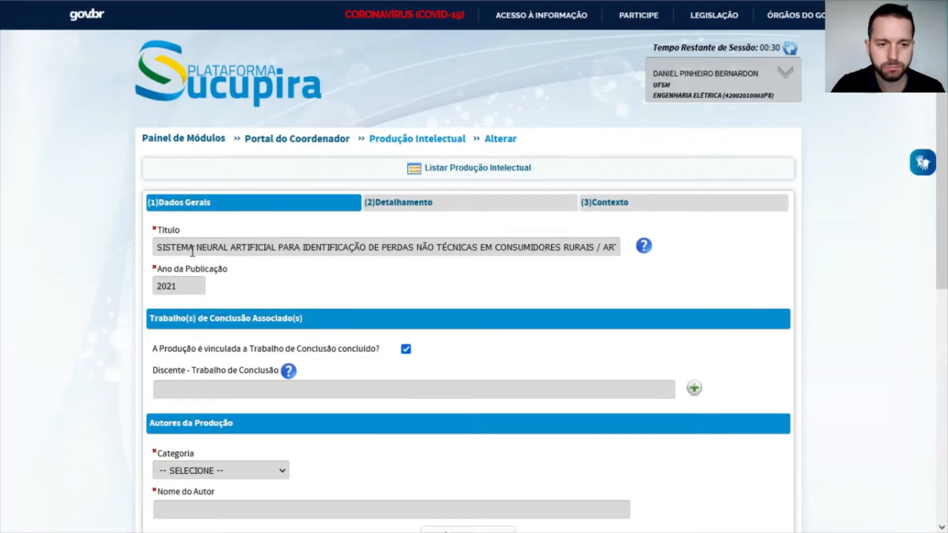
pyautogui.tripleClick(157, 247)
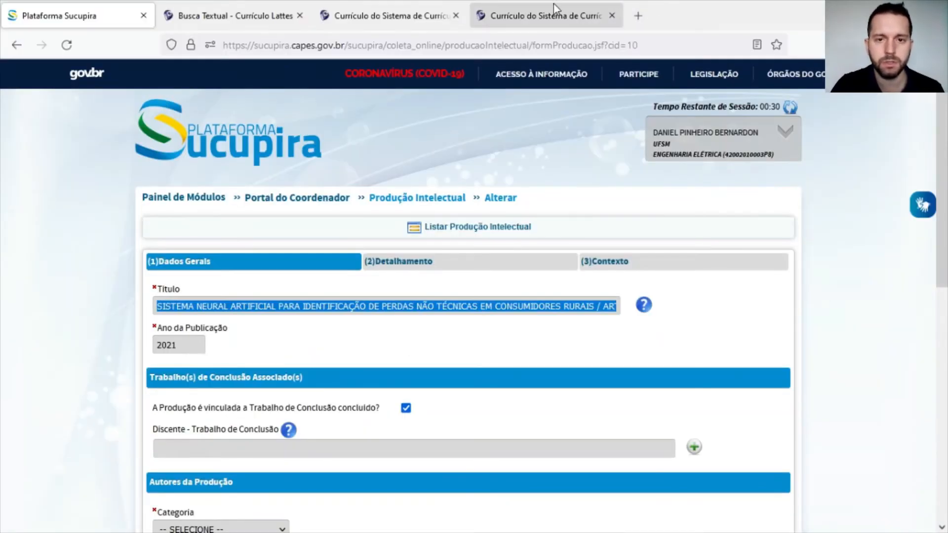
pyautogui.click(390, 15)
pyautogui.click(535, 22)
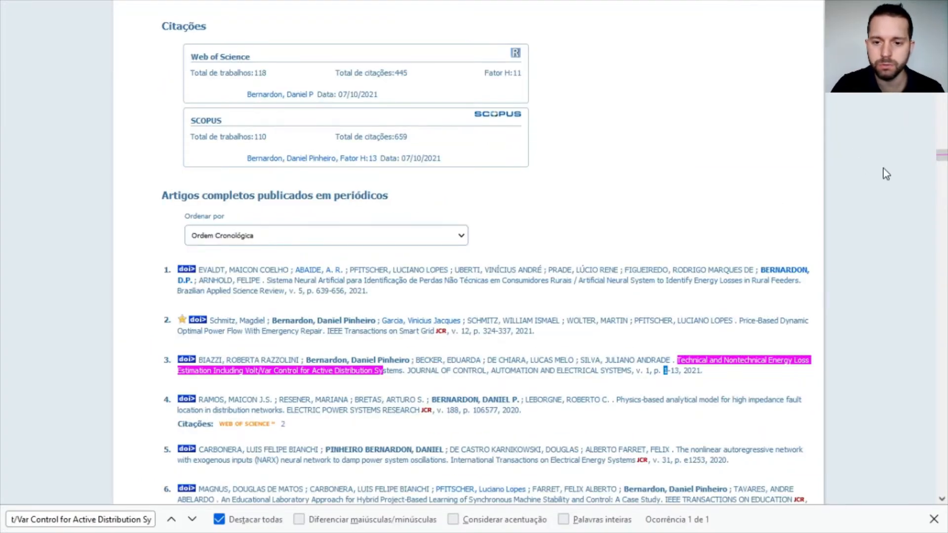
pyautogui.hotkey('ctrl', 'f')
pyautogui.write('SISTEMA NEURAL ARTIFICIAL PARA IDENTIFICAÇÃO DE PERDAS NÃO TÉCNICAS EM CONSUMIDORES RURAIS / ARTIFICIAL NEURAL SYSTEM TO IDENTIFY ENERGY LOSSES IN RURAL FEEDERS')
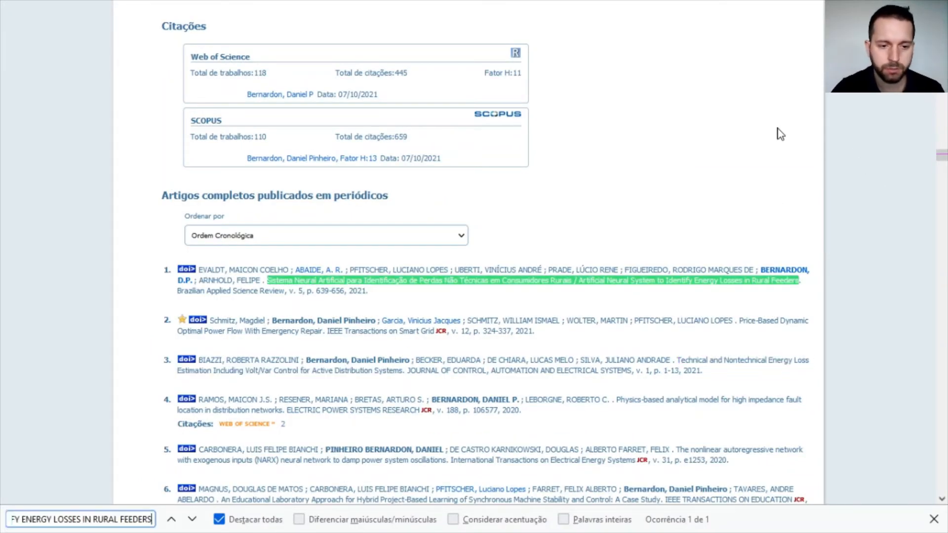
pyautogui.press('BackSpace')
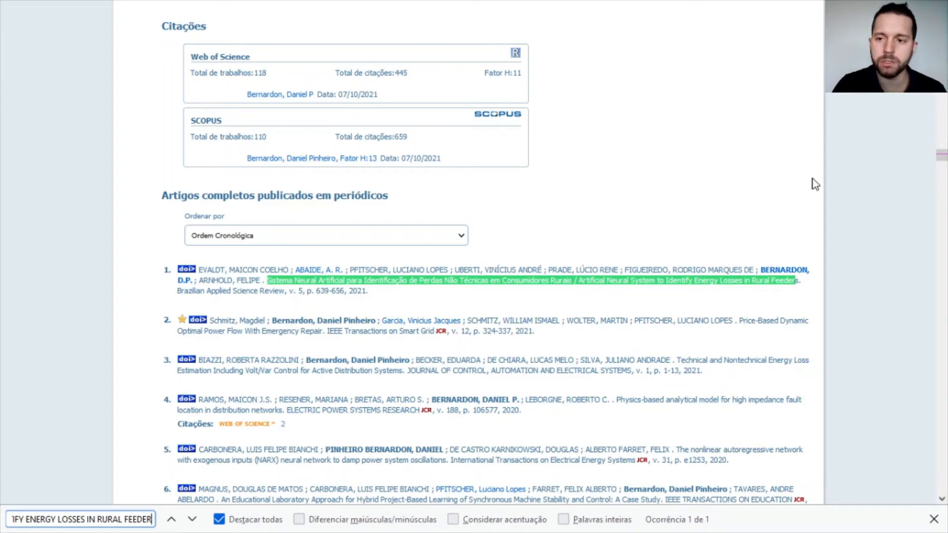
pyautogui.click(227, 277)
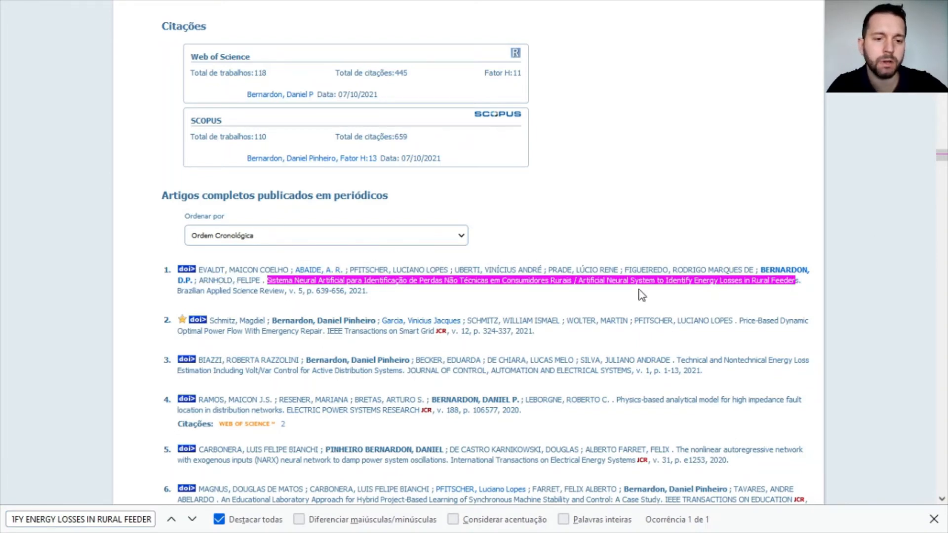
# Step: Open the published article through its DOI link in the Lattes list and view its PDF in Firefox
pyautogui.scroll(-5, 368, 395)
pyautogui.scroll(4, 237, 291)
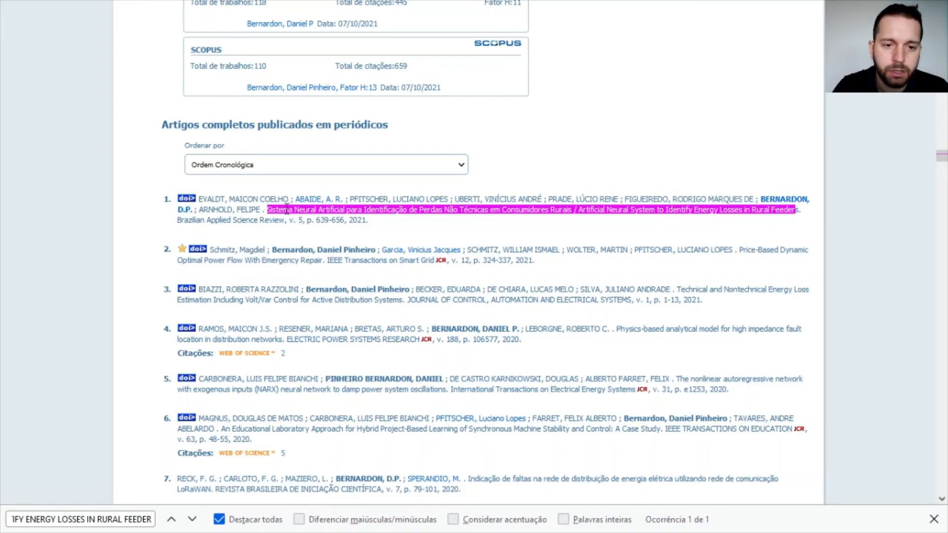
pyautogui.click(187, 200)
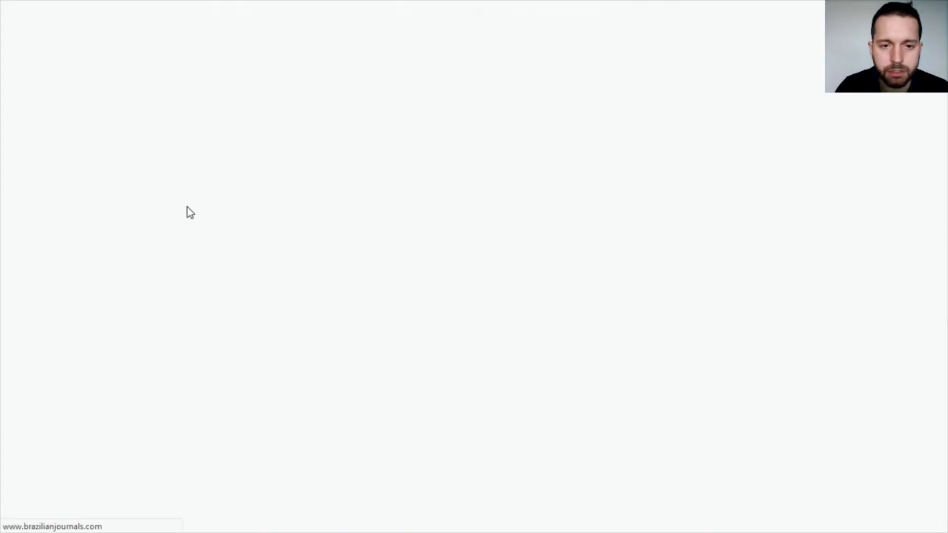
pyautogui.scroll(-3, 476, 394)
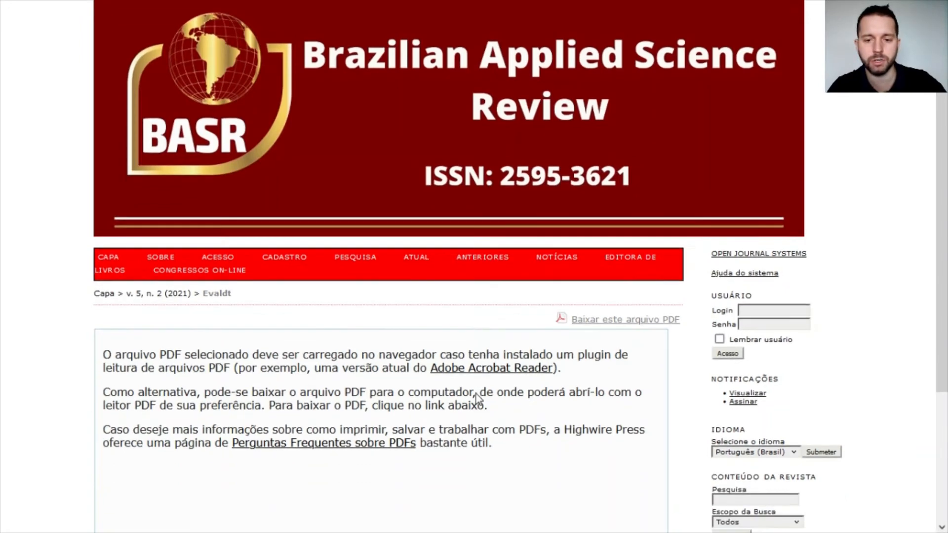
pyautogui.scroll(3, 488, 413)
pyautogui.scroll(-3, 498, 429)
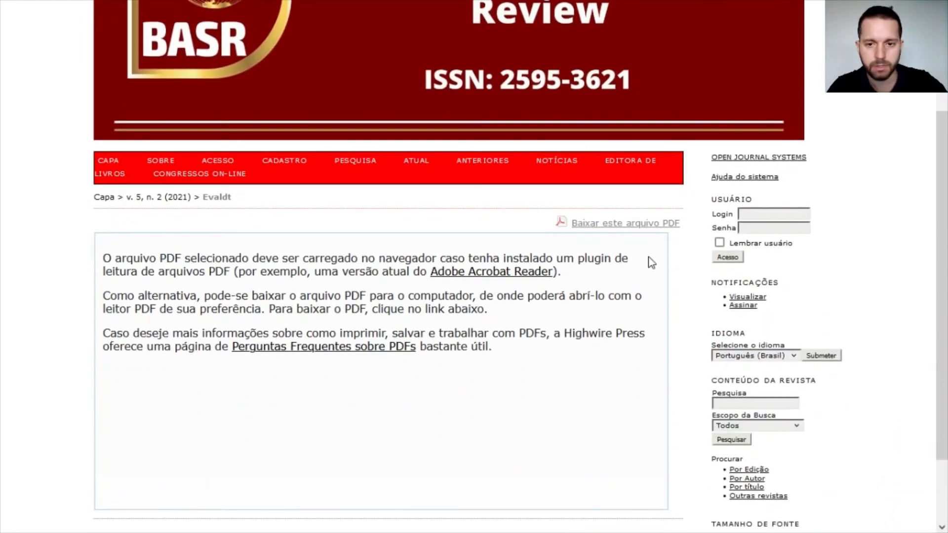
pyautogui.click(594, 224)
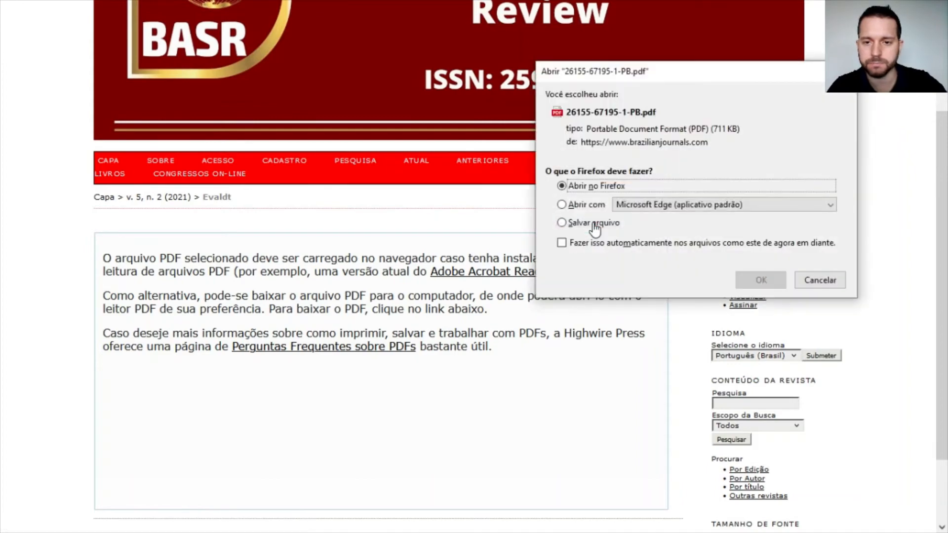
pyautogui.click(745, 279)
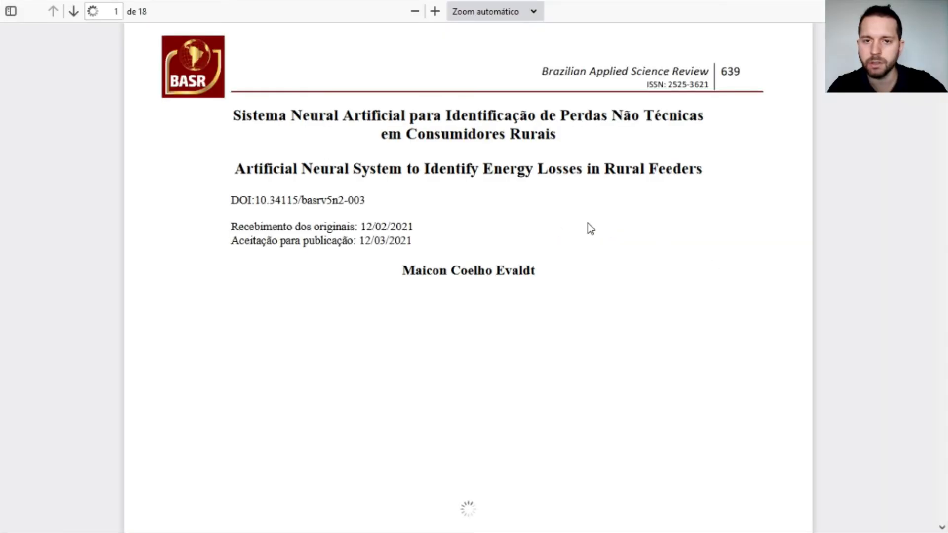
# Step: Examine the article PDF's DOI, author list and footer with the bibliographic details, and return to its first page
pyautogui.scroll(-2, 396, 167)
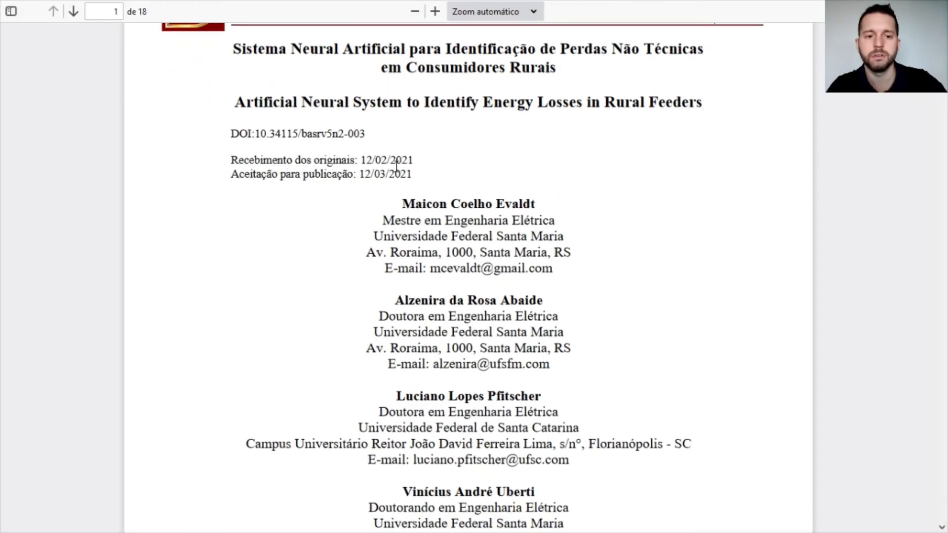
pyautogui.scroll(-6, 509, 99)
pyautogui.scroll(8, 455, 174)
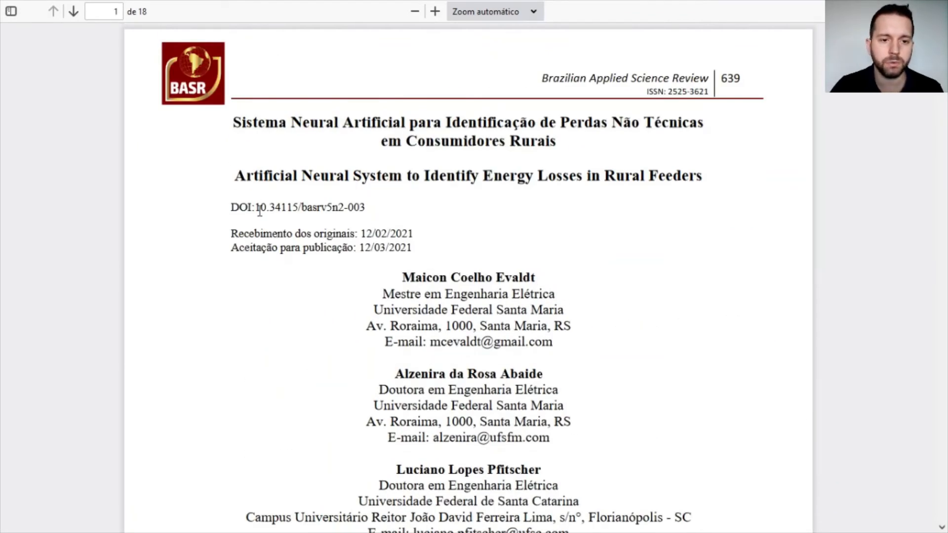
pyautogui.moveTo(256, 208); pyautogui.dragTo(375, 213)
pyautogui.click(349, 204)
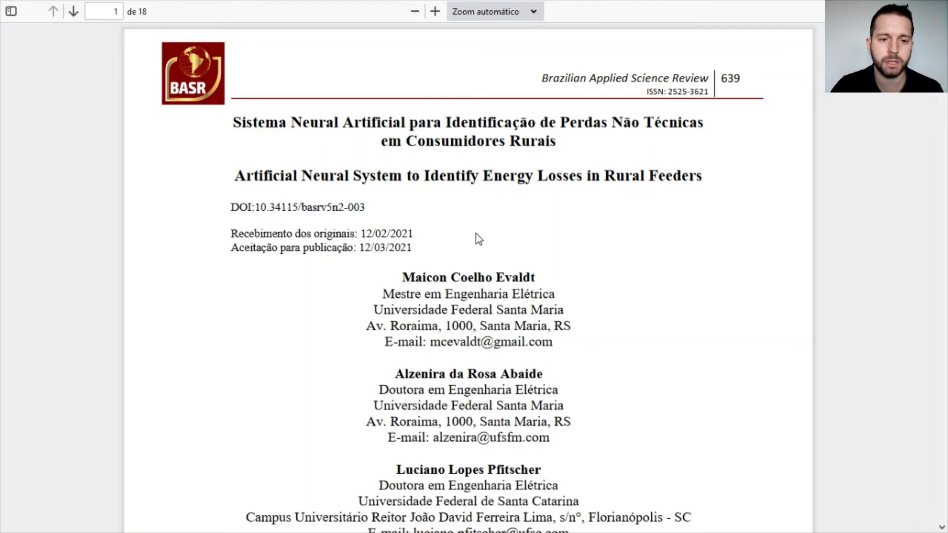
pyautogui.scroll(-8, 476, 233)
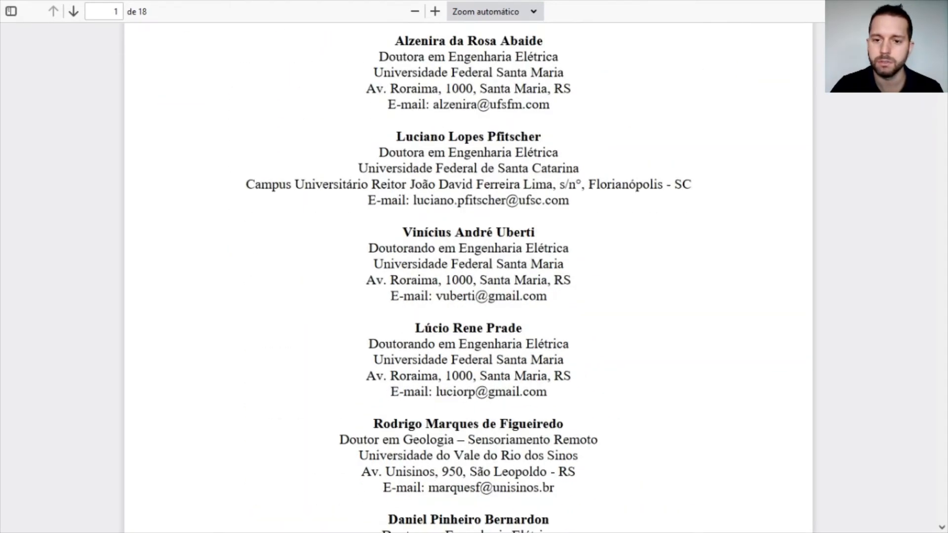
pyautogui.scroll(-20, 469, 276)
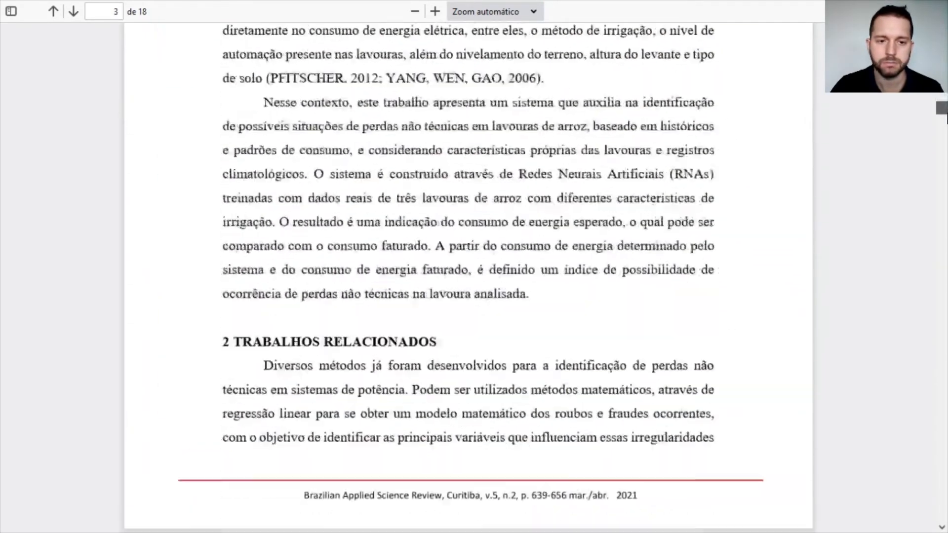
pyautogui.moveTo(947, 113); pyautogui.dragTo(947, 39)
# Step: Go back through the docente's Lattes curriculum to the journal's article page and select its web address
pyautogui.moveTo(328, 4)
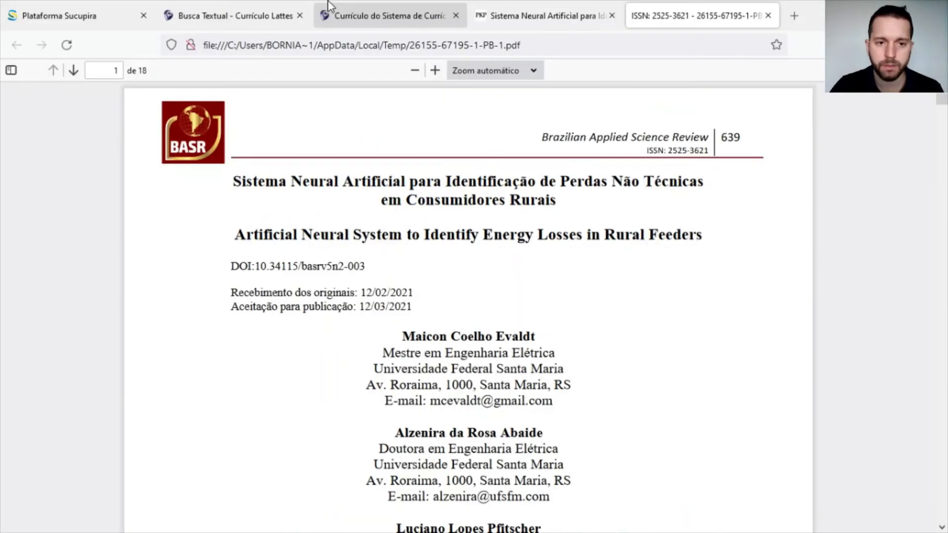
pyautogui.click(451, 8)
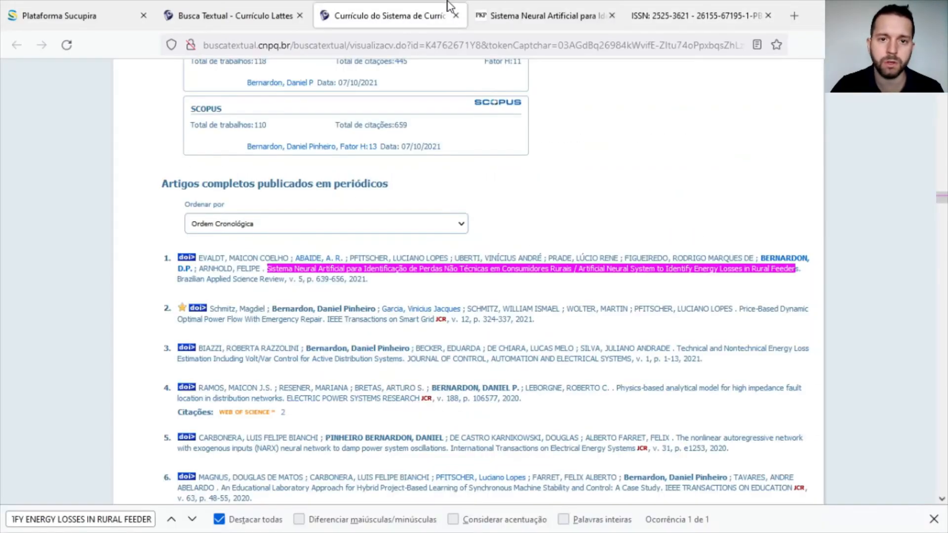
pyautogui.click(531, 10)
pyautogui.click(538, 44)
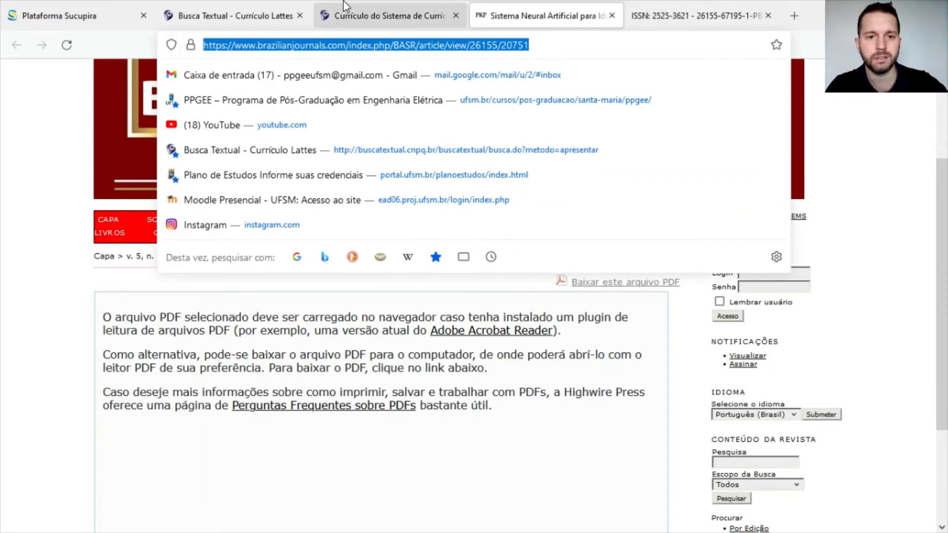
# Step: Switch back to Plataforma Sucupira, advance from Dados Gerais through Detalhamento and save the details to reach Contexto
pyautogui.click(116, 3)
pyautogui.scroll(-6, 589, 475)
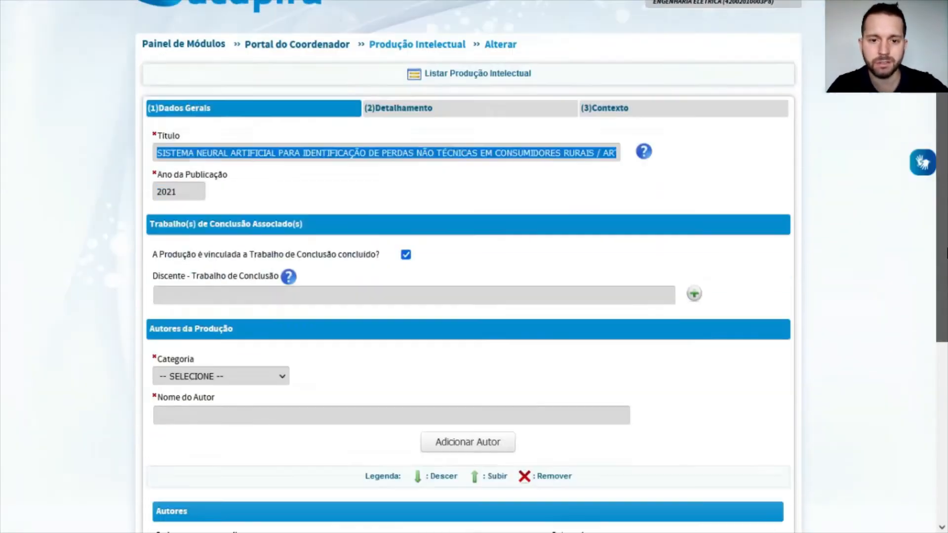
pyautogui.click(496, 493)
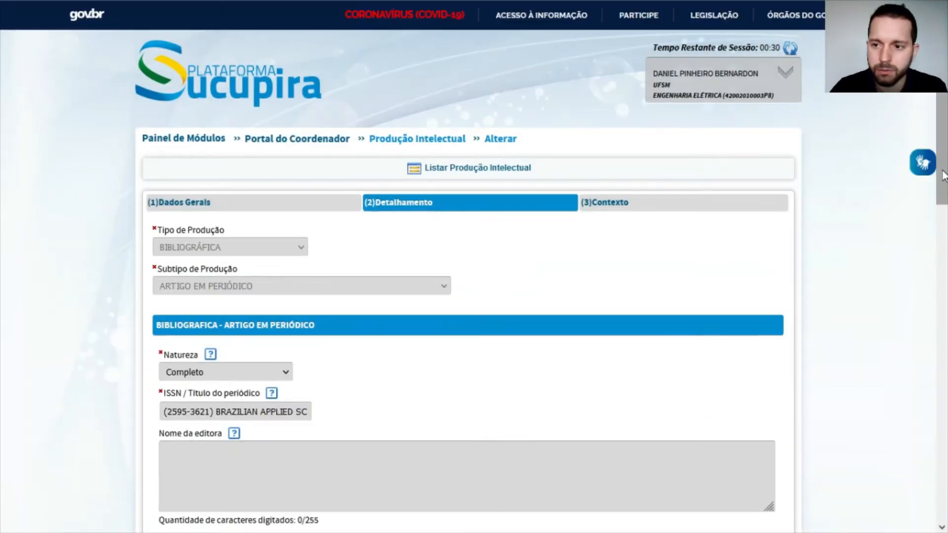
pyautogui.moveTo(946, 225); pyautogui.dragTo(944, 427)
pyautogui.scroll(-4, 59, 408)
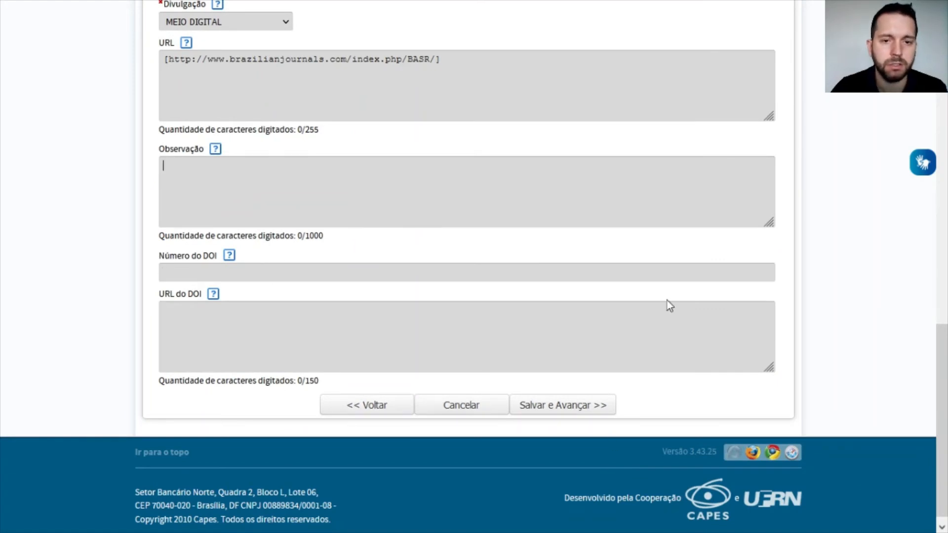
pyautogui.click(583, 413)
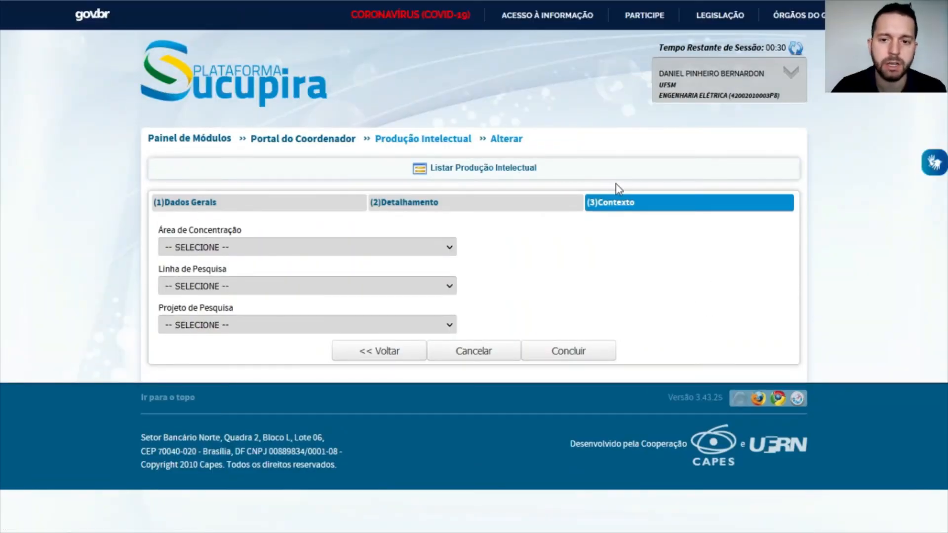
# Step: Set the article's Área de Concentração to PROCESSAMENTO DE ENERGIA
pyautogui.moveTo(203, 230); pyautogui.dragTo(237, 232)
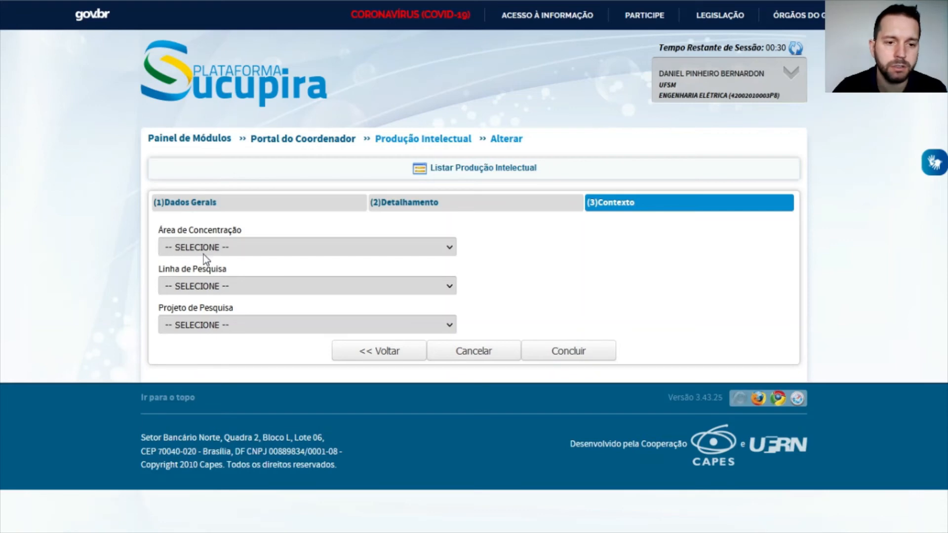
pyautogui.click(233, 250)
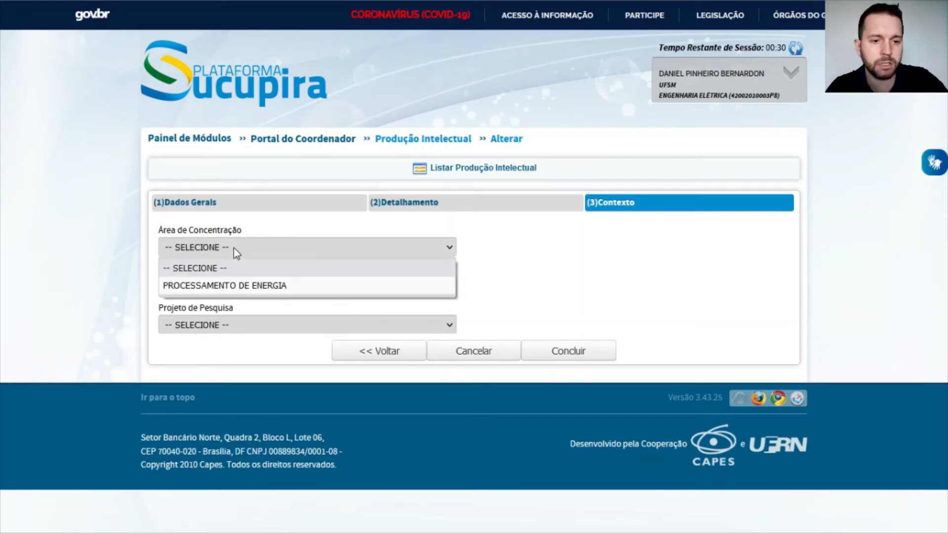
pyautogui.click(218, 286)
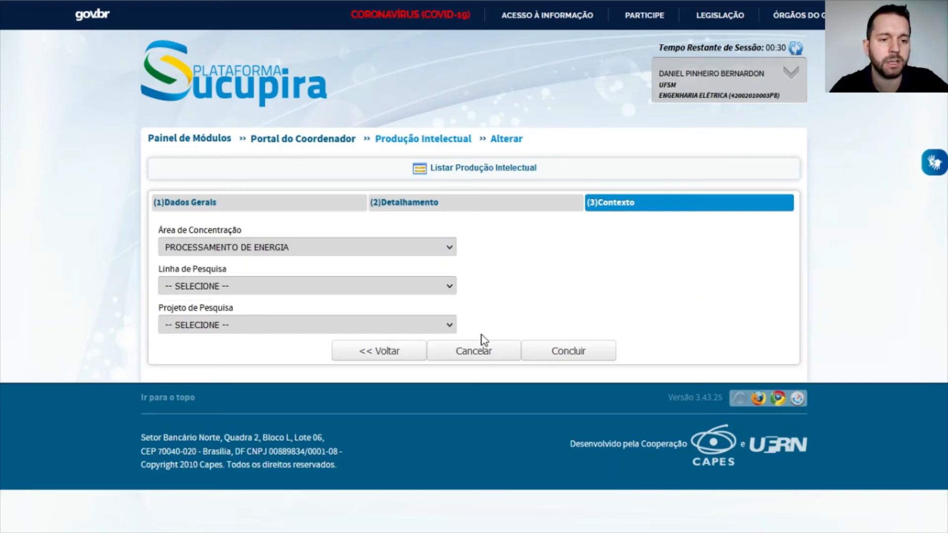
# Step: Try ELETRÔNICA DE POTÊNCIA as the Linha de Pesquisa and look through its Projeto de Pesquisa options without choosing one
pyautogui.click(219, 286)
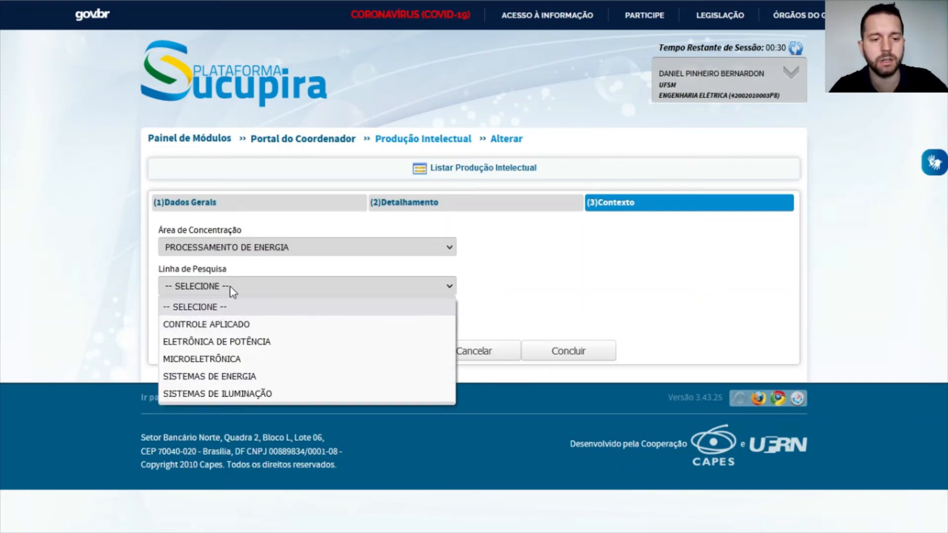
pyautogui.click(247, 340)
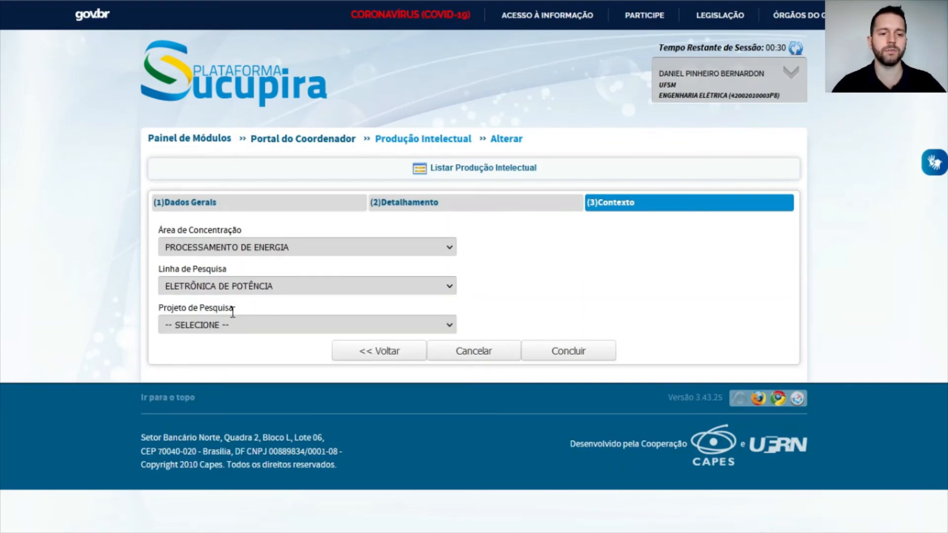
pyautogui.click(227, 330)
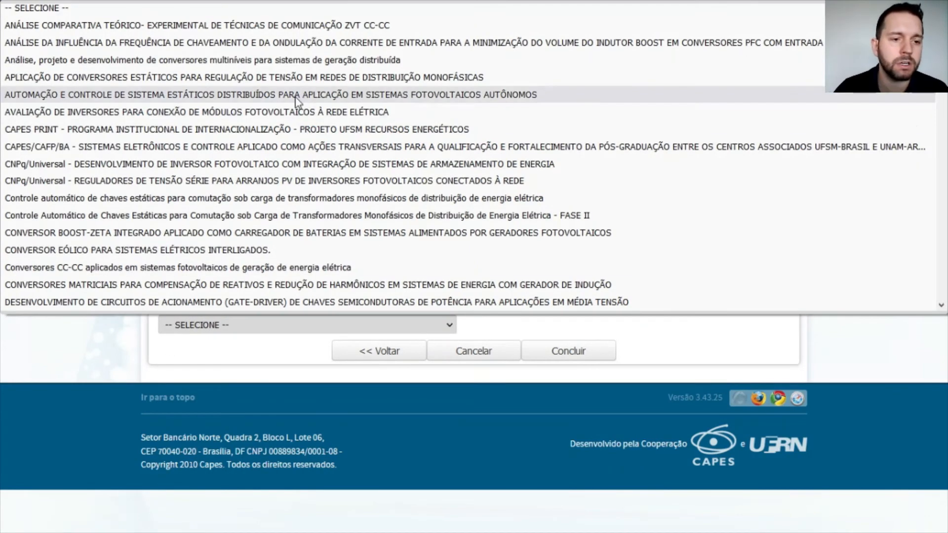
pyautogui.scroll(-10, 286, 138)
pyautogui.scroll(10, 285, 138)
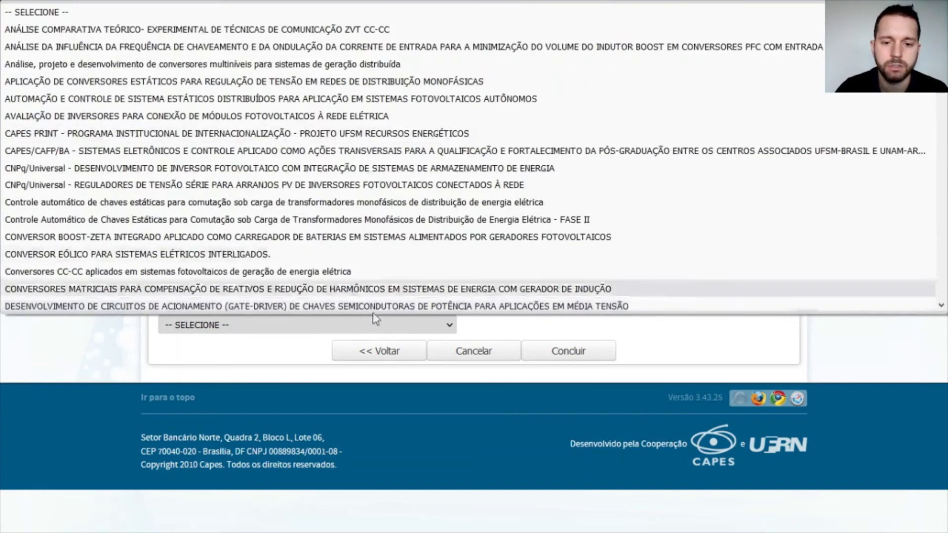
pyautogui.click(499, 447)
# Step: Set the Linha de Pesquisa to SISTEMAS DE ENERGIA and conclude the article's record
pyautogui.click(270, 285)
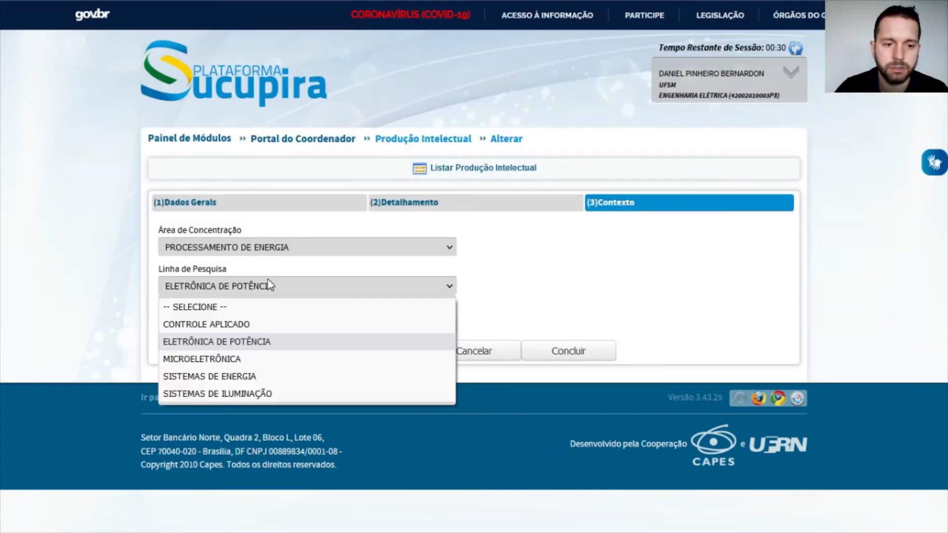
pyautogui.click(307, 372)
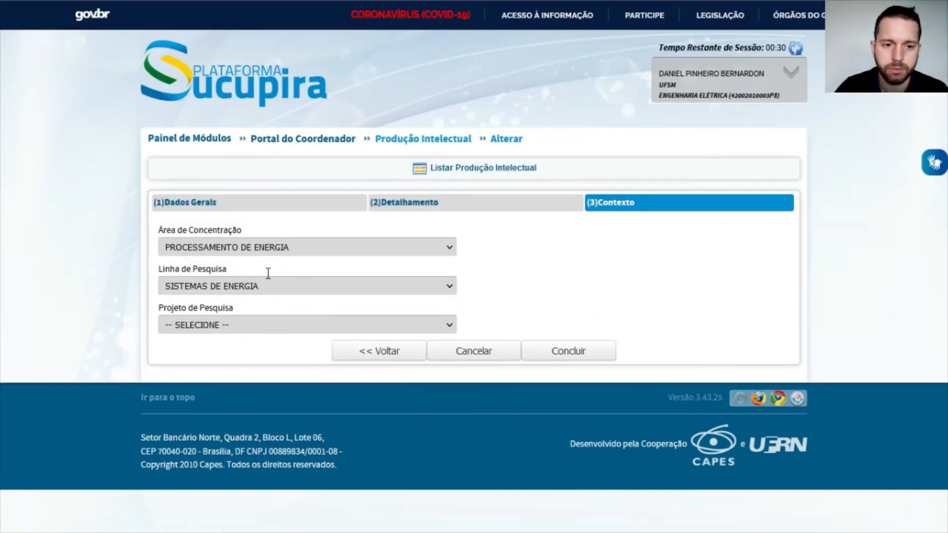
pyautogui.click(601, 353)
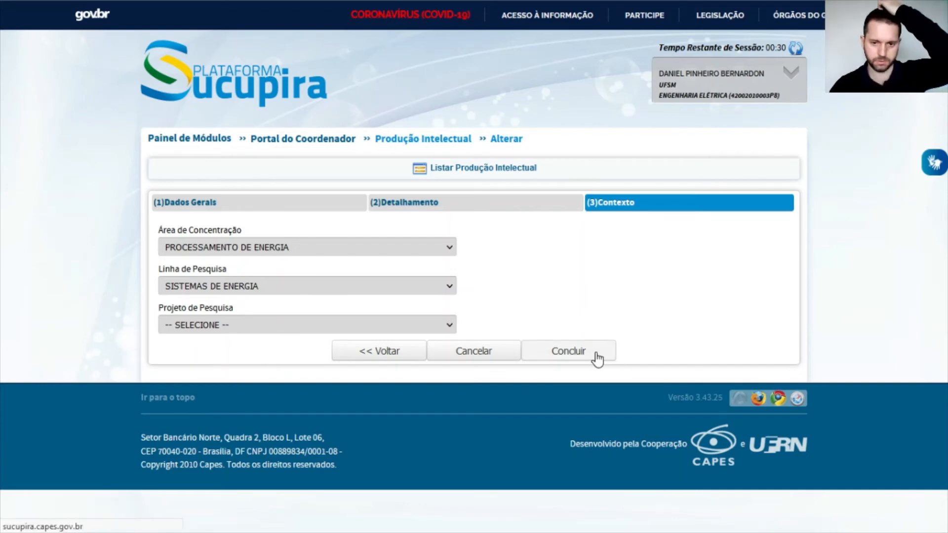
# Step: Open Importar Produção Intelectual for the same docente with reference year 2021 and view the Produções Pendentes
pyautogui.scroll(-1, 943, 208)
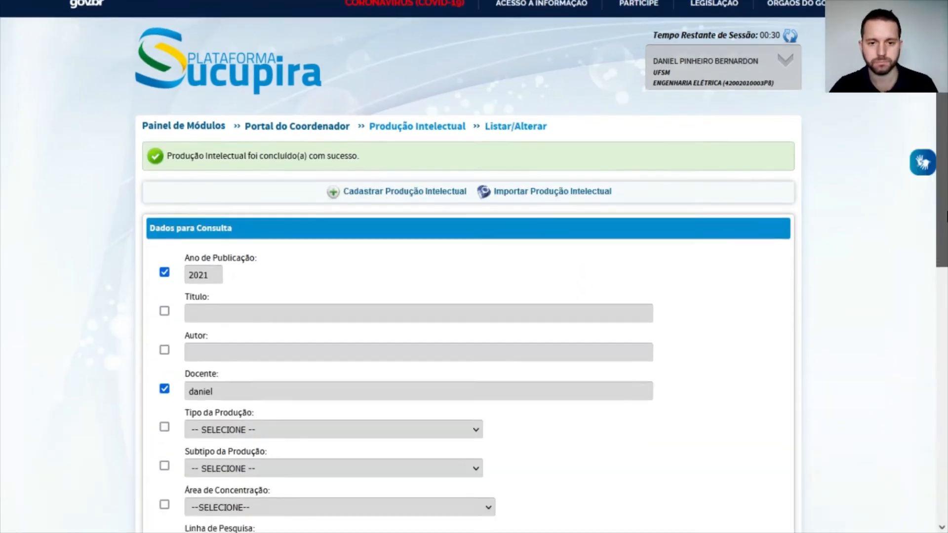
pyautogui.click(537, 166)
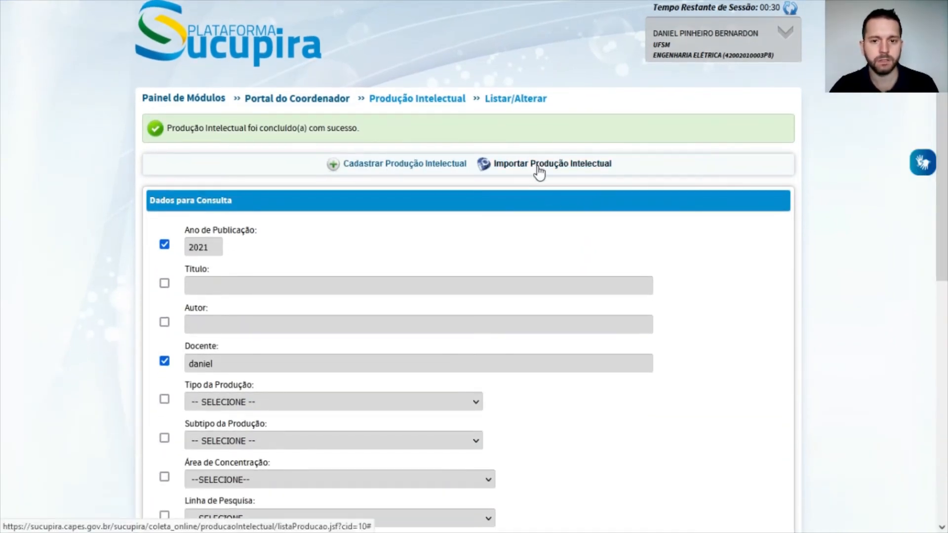
pyautogui.scroll(-5, 544, 275)
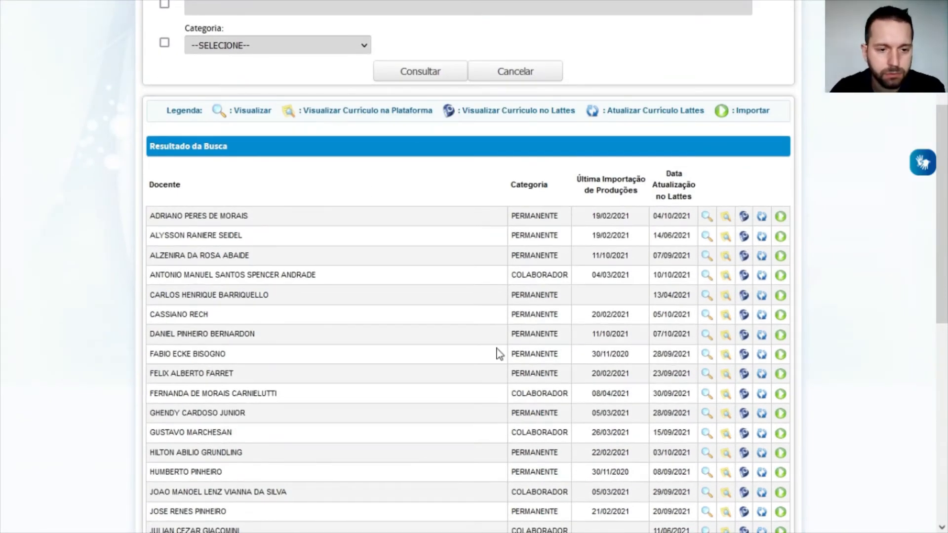
pyautogui.click(781, 335)
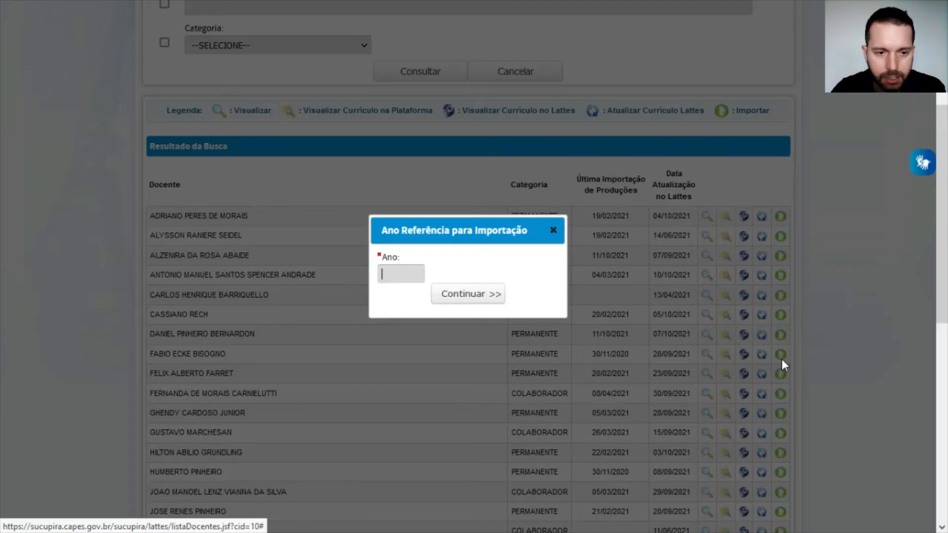
pyautogui.write('2021')
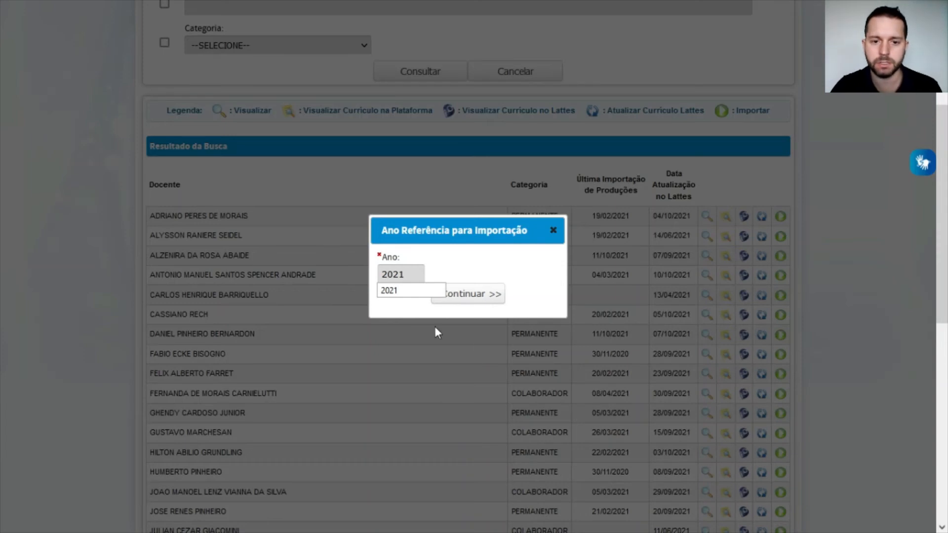
pyautogui.click(498, 307)
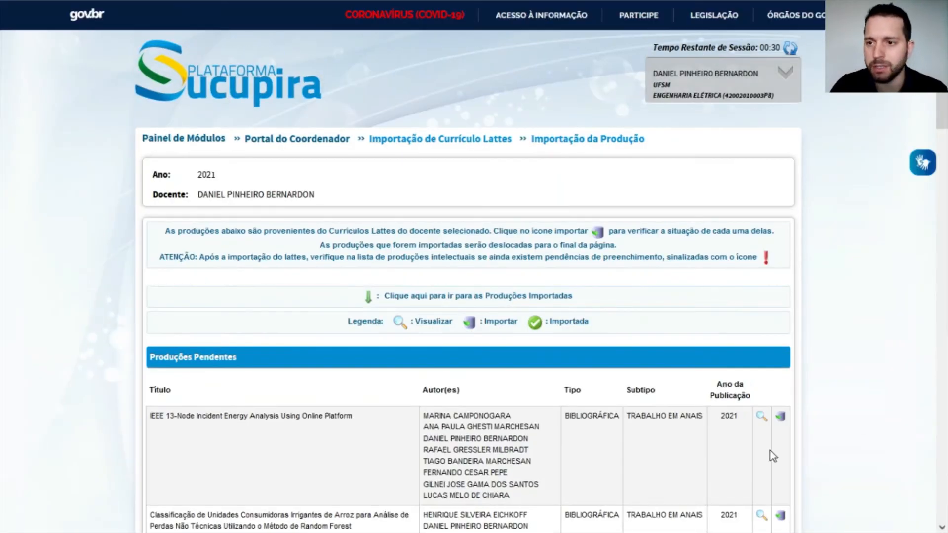
pyautogui.scroll(-3, 937, 94)
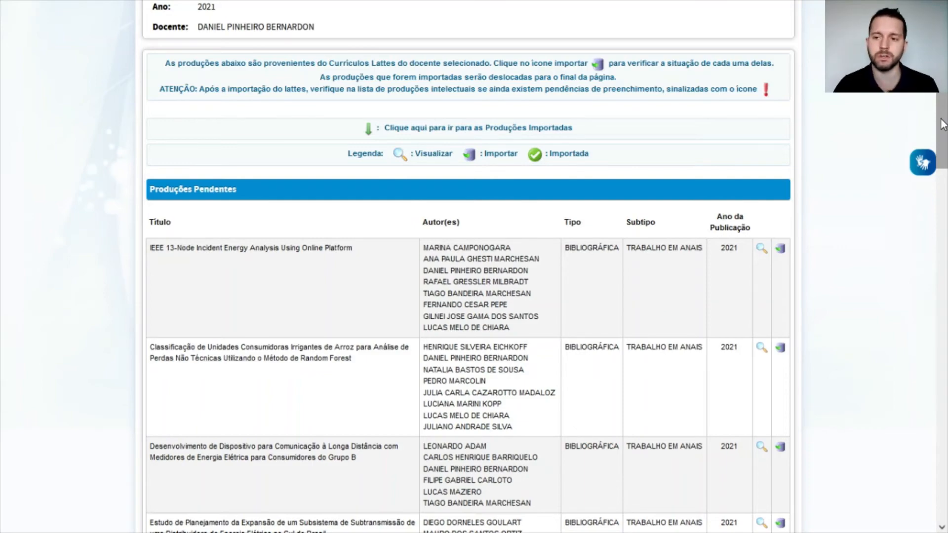
# Step: Open the import of "Technical and Nontechnical Energy Loss Estimation Including Volt/Var Control for Active Distribution Systems" and go to its Identificação de Autores
pyautogui.moveTo(942, 124); pyautogui.dragTo(946, 345)
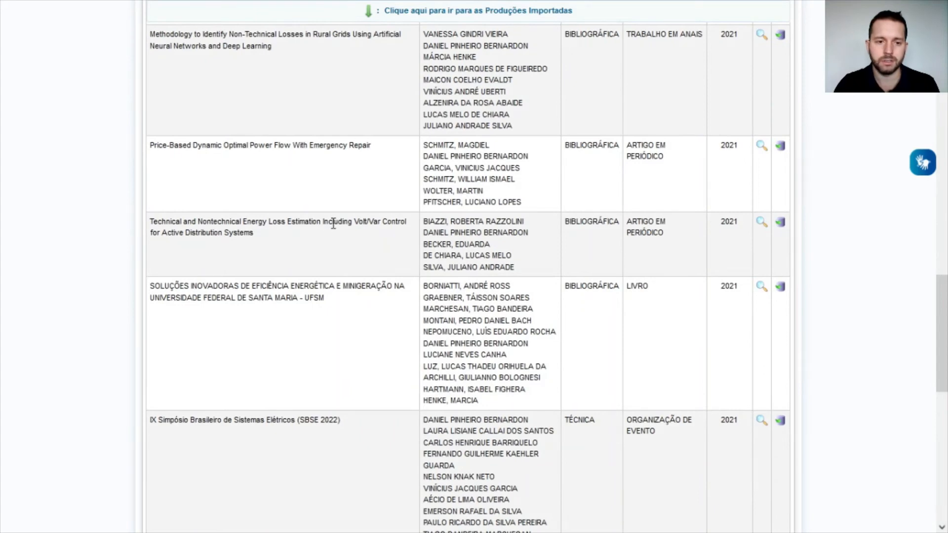
pyautogui.click(780, 223)
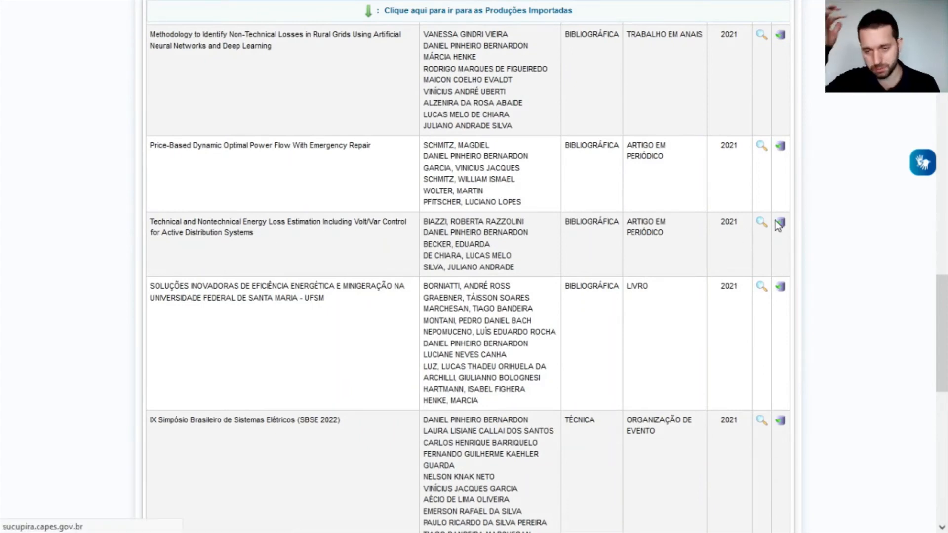
pyautogui.moveTo(945, 200); pyautogui.dragTo(946, 236)
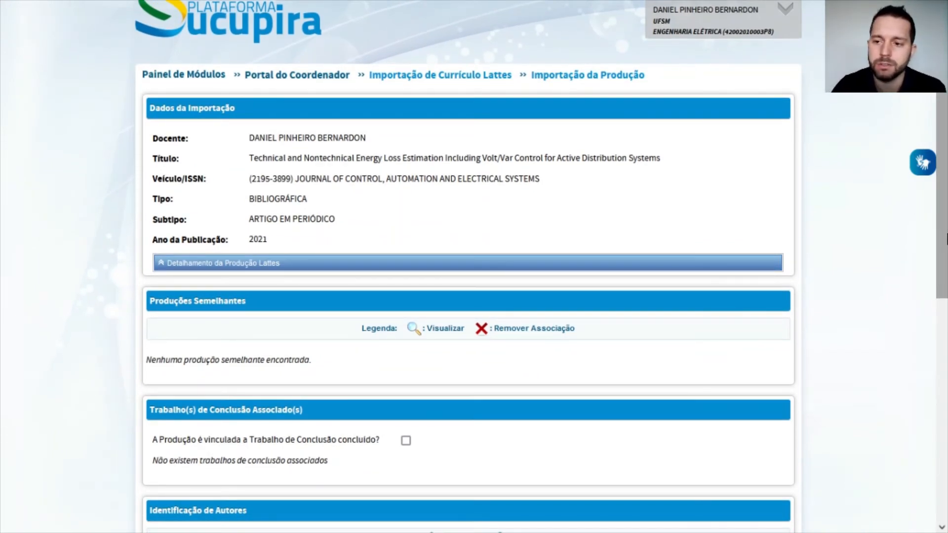
pyautogui.moveTo(946, 240); pyautogui.dragTo(946, 437)
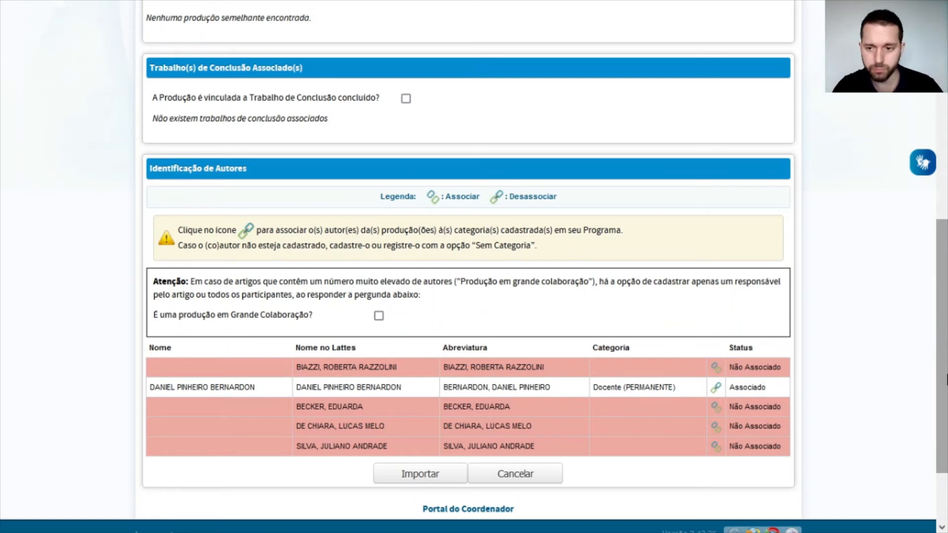
pyautogui.moveTo(943, 340)
pyautogui.mouseDown()
pyautogui.moveTo(946, 195)
pyautogui.moveTo(946, 356)
pyautogui.mouseUp()
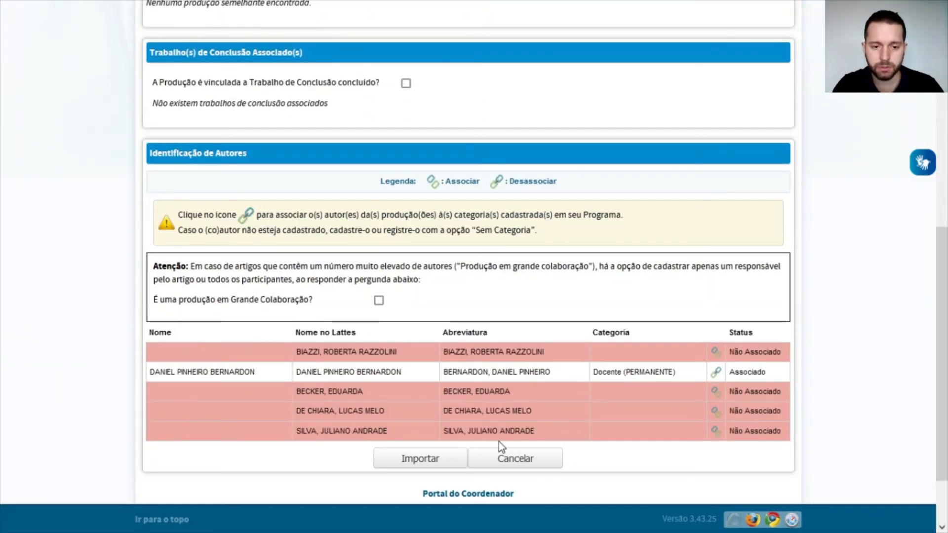
# Step: Associate the article's first listed author with the matching person in the category DISCENTE (DOUTORADO)
pyautogui.click(716, 353)
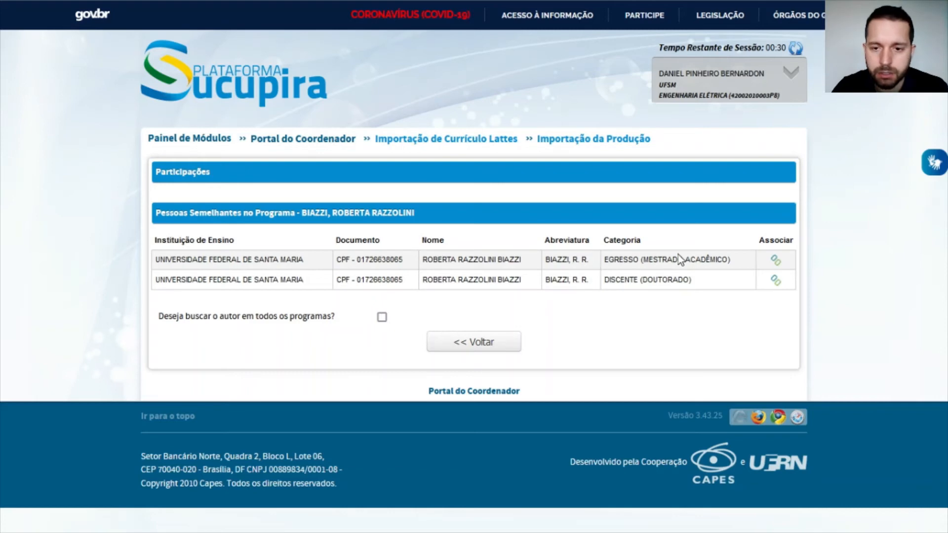
pyautogui.click(775, 281)
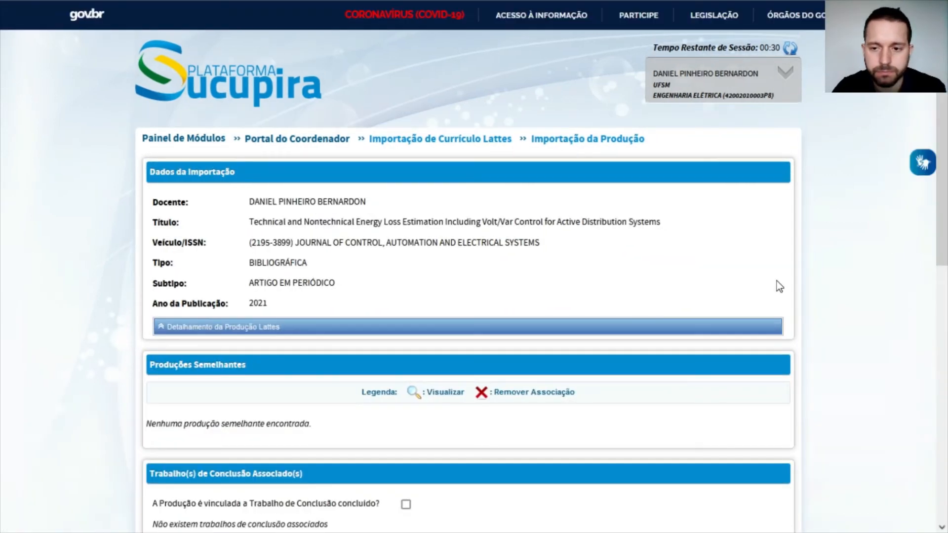
pyautogui.scroll(-10, 775, 280)
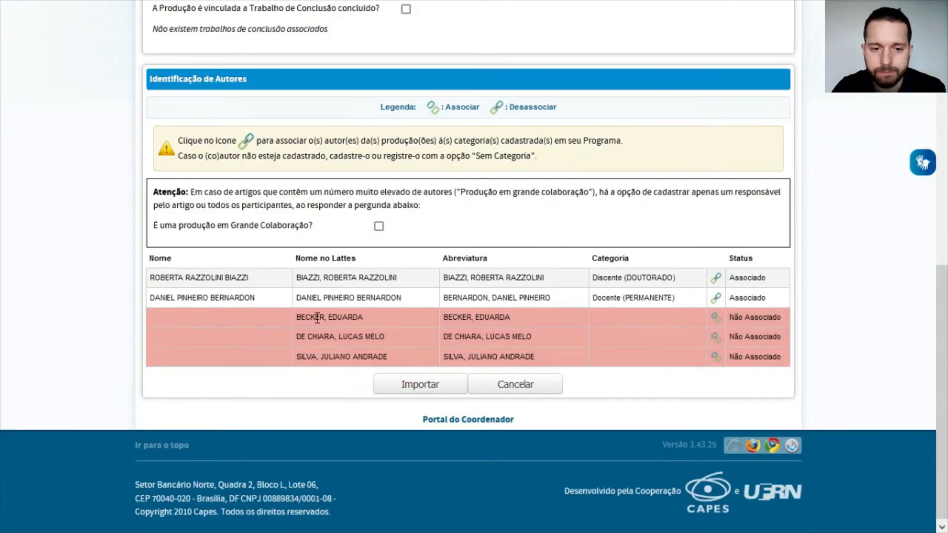
# Step: Associate the article's third listed author with the matching person in the category DISCENTE (BACHARELADO)
pyautogui.click(716, 318)
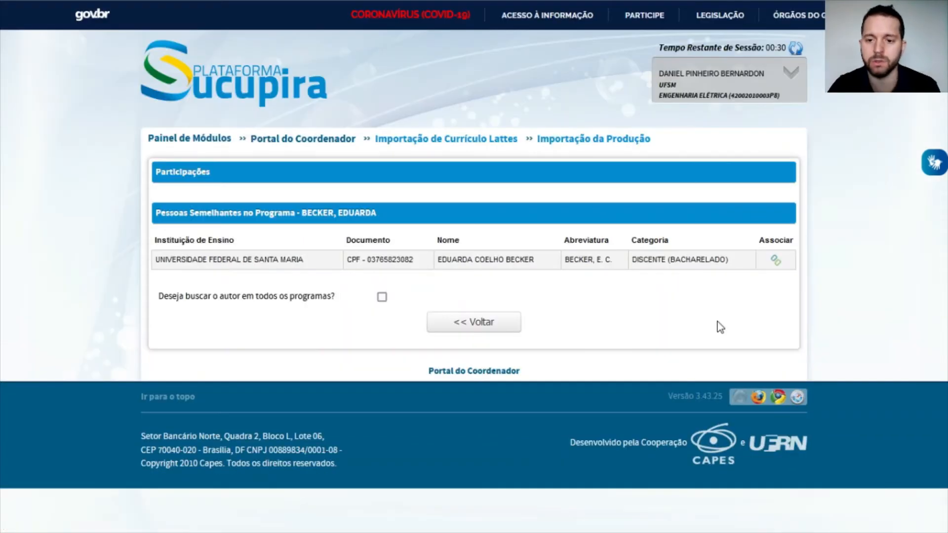
pyautogui.click(779, 263)
pyautogui.scroll(-6, 810, 269)
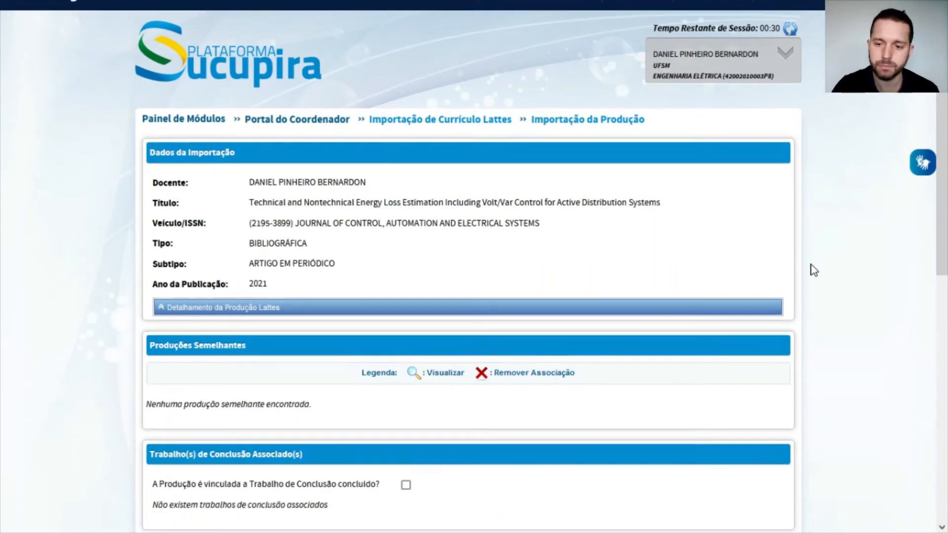
pyautogui.scroll(-4, 812, 276)
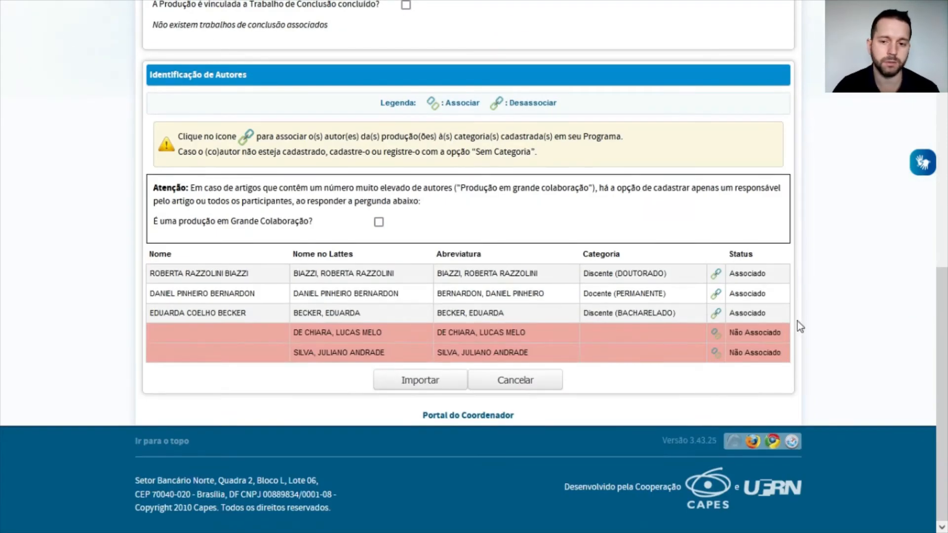
# Step: Remove the third author's association and associate the same DISCENTE (BACHARELADO) record again
pyautogui.click(717, 316)
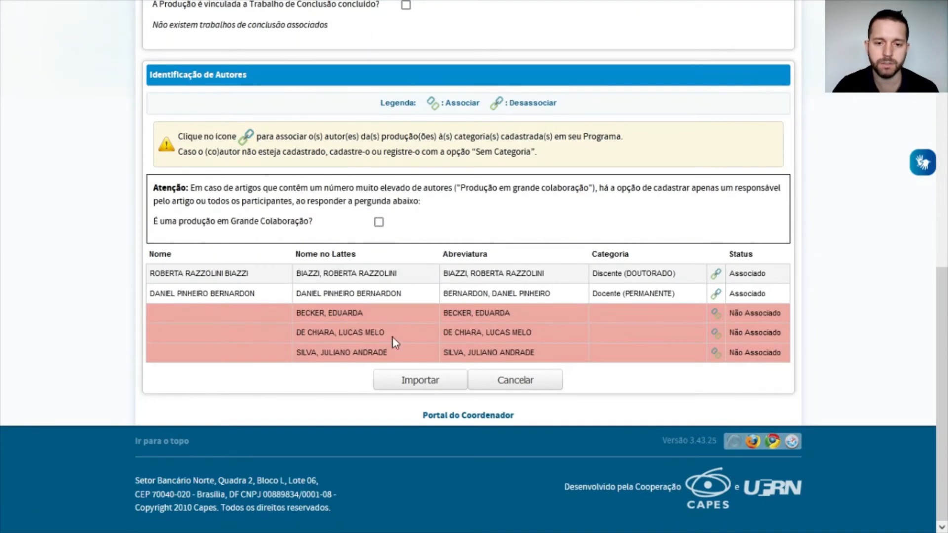
pyautogui.click(715, 314)
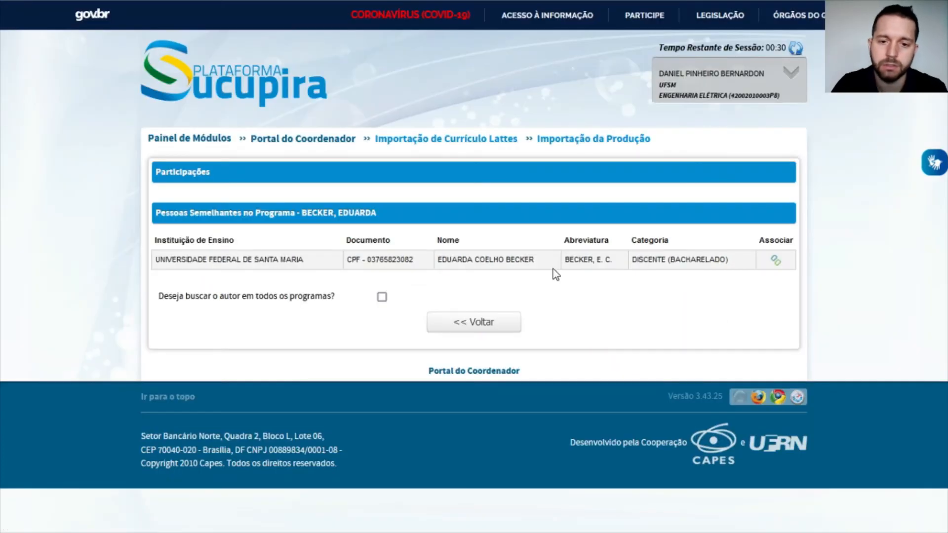
pyautogui.click(775, 261)
pyautogui.scroll(-3, 730, 320)
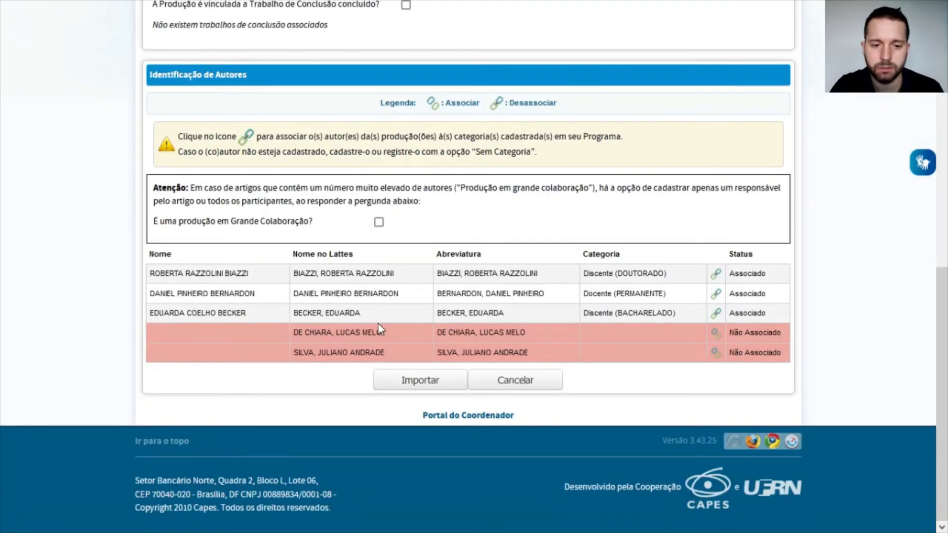
# Step: Associate the article's fourth listed author with the matching person in the category PARTICIPANTE EXTERNO
pyautogui.click(715, 334)
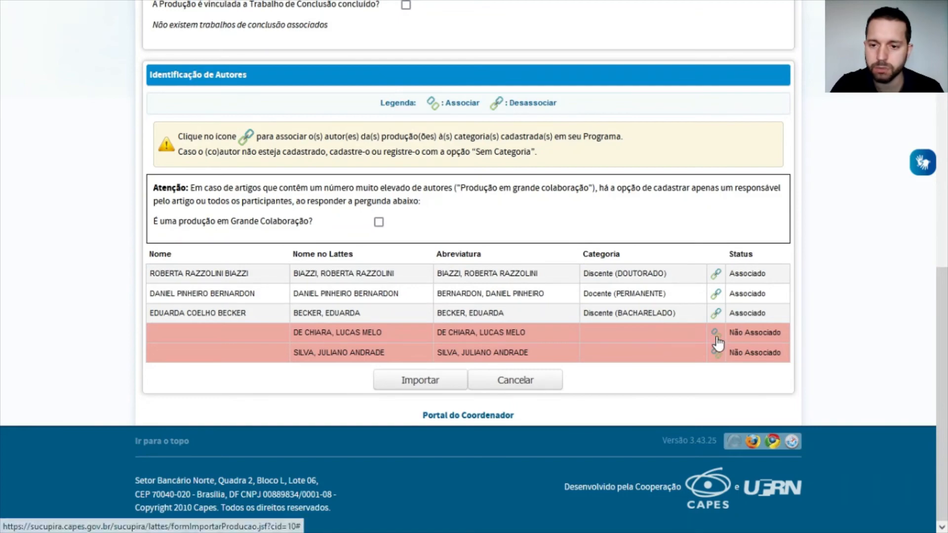
pyautogui.moveTo(657, 258); pyautogui.dragTo(722, 259)
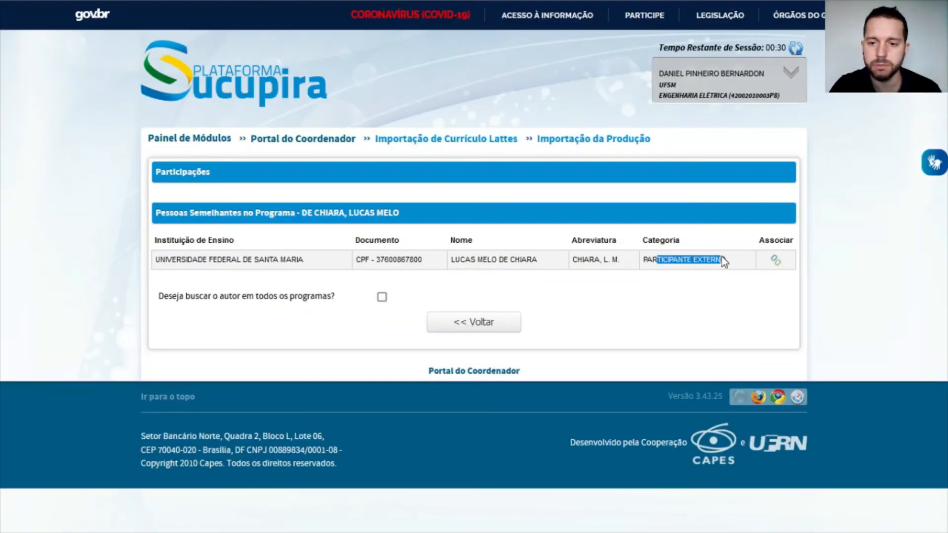
pyautogui.click(772, 266)
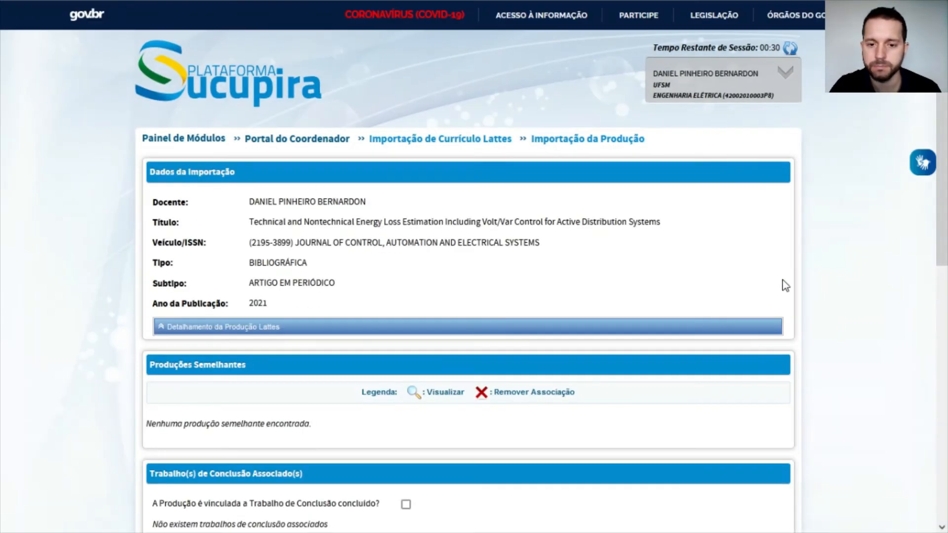
pyautogui.scroll(-10, 783, 280)
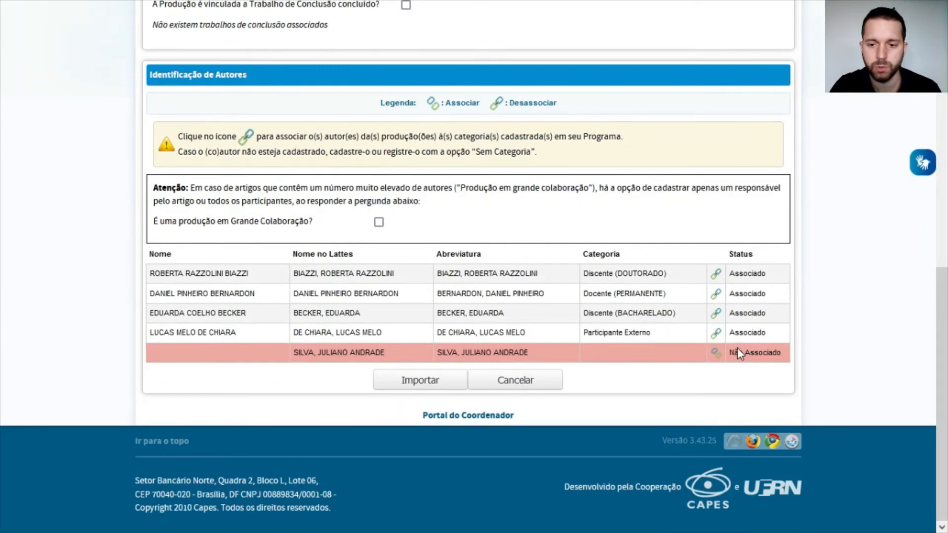
# Step: Check the institution and category of the person matching the last unassociated author and associate that PARTICIPANTE EXTERNO
pyautogui.click(715, 353)
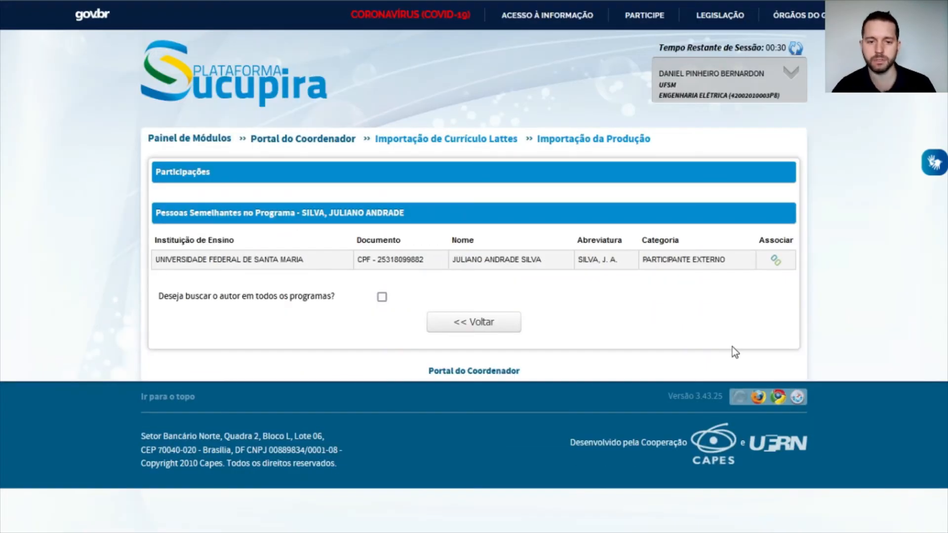
pyautogui.moveTo(236, 259); pyautogui.dragTo(450, 265)
pyautogui.click(465, 261)
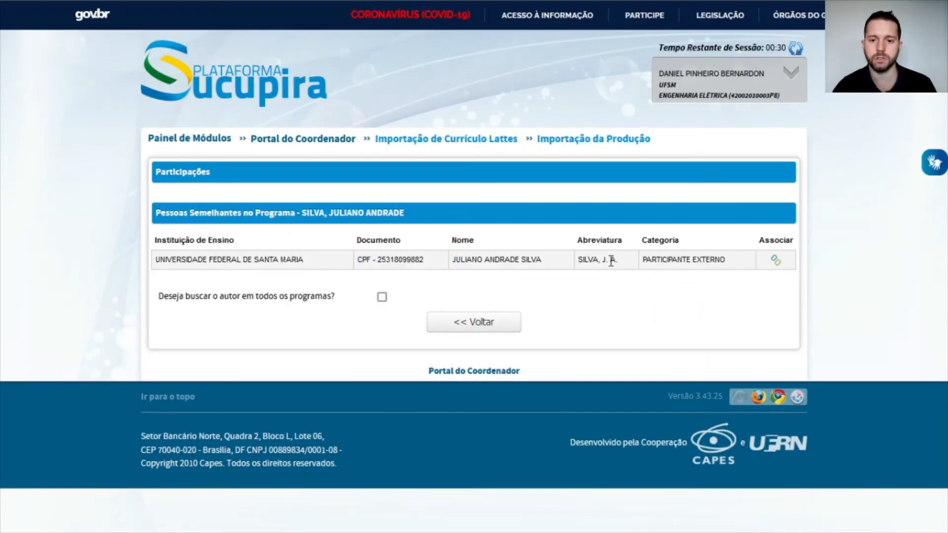
pyautogui.moveTo(645, 260); pyautogui.dragTo(735, 261)
pyautogui.click(736, 261)
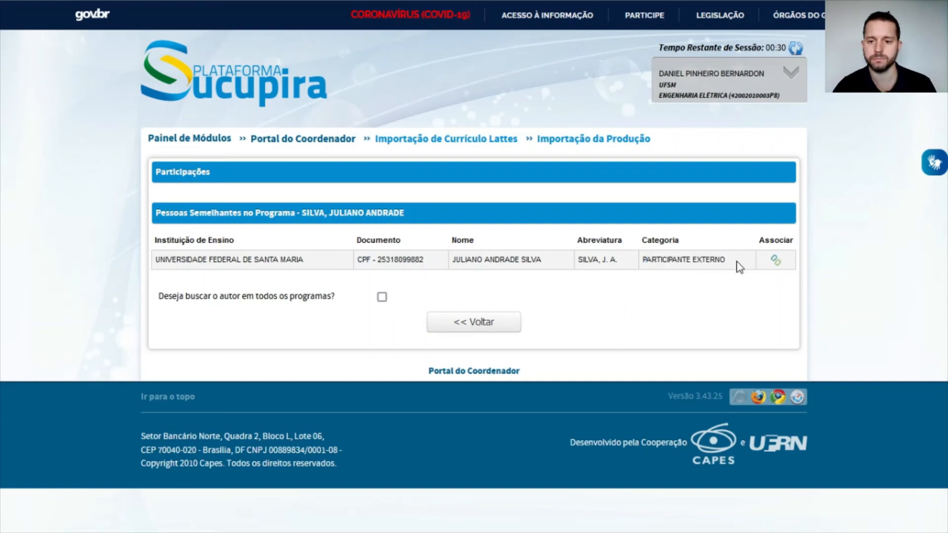
pyautogui.click(776, 261)
pyautogui.scroll(-10, 774, 296)
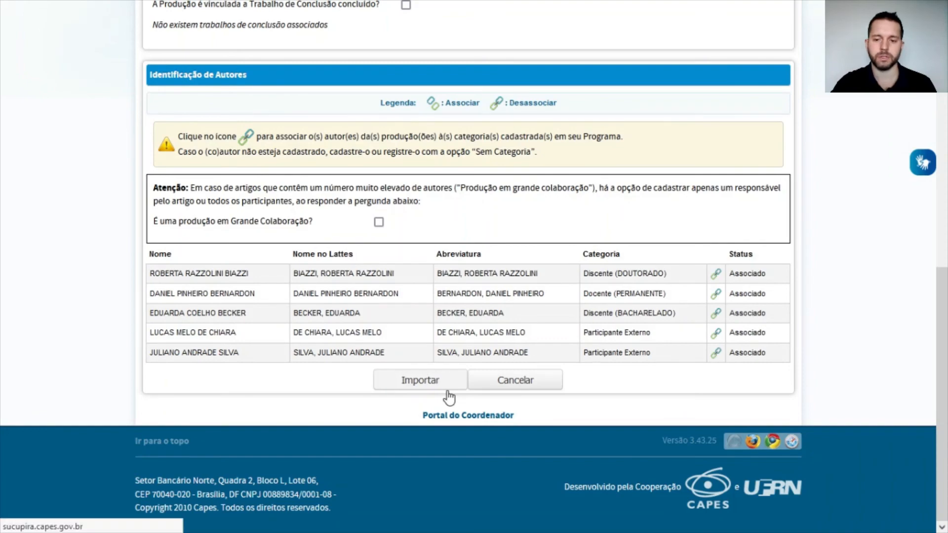
# Step: Import the article, check it under Produções Importadas, and conclude the docente's Lattes import
pyautogui.click(448, 391)
pyautogui.scroll(-15, 766, 311)
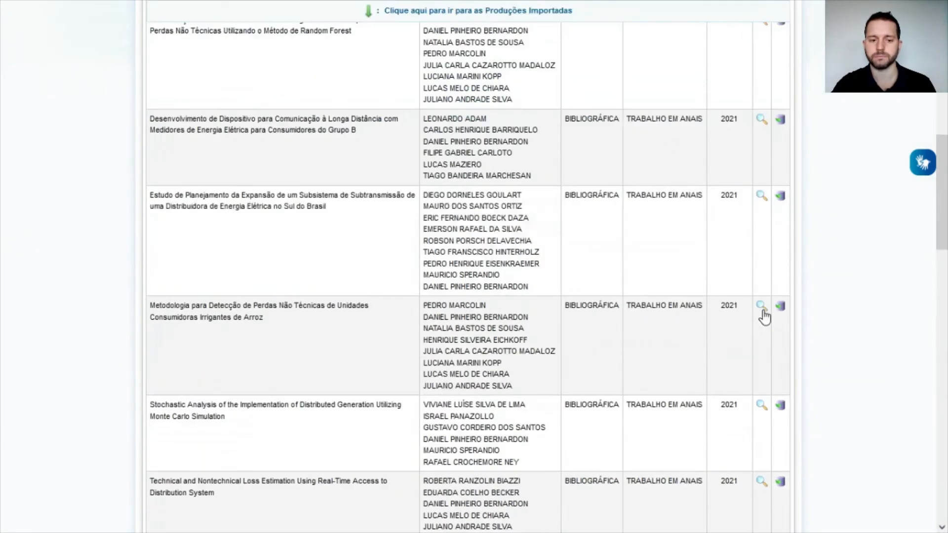
pyautogui.scroll(-5, 764, 310)
pyautogui.scroll(-10, 756, 247)
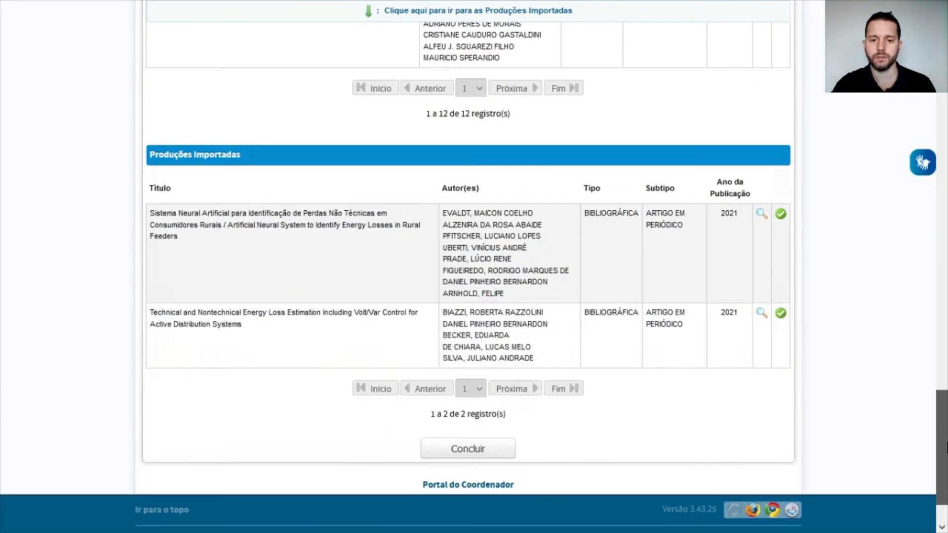
pyautogui.moveTo(940, 443)
pyautogui.mouseDown()
pyautogui.moveTo(939, 67)
pyautogui.moveTo(945, 432)
pyautogui.mouseUp()
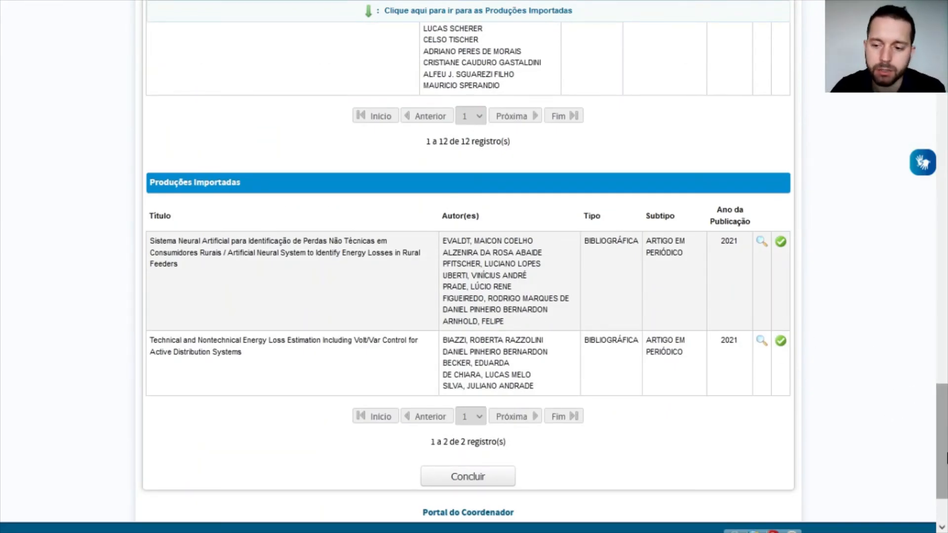
pyautogui.scroll(-1, 579, 510)
pyautogui.click(456, 447)
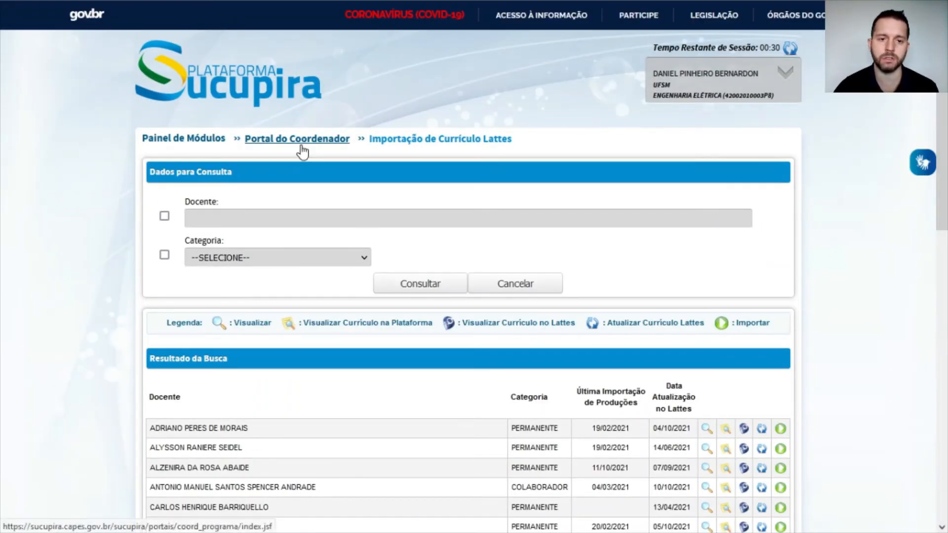
# Step: Return to the Portal do Coordenador and open the Produção Intelectual listing
pyautogui.click(299, 146)
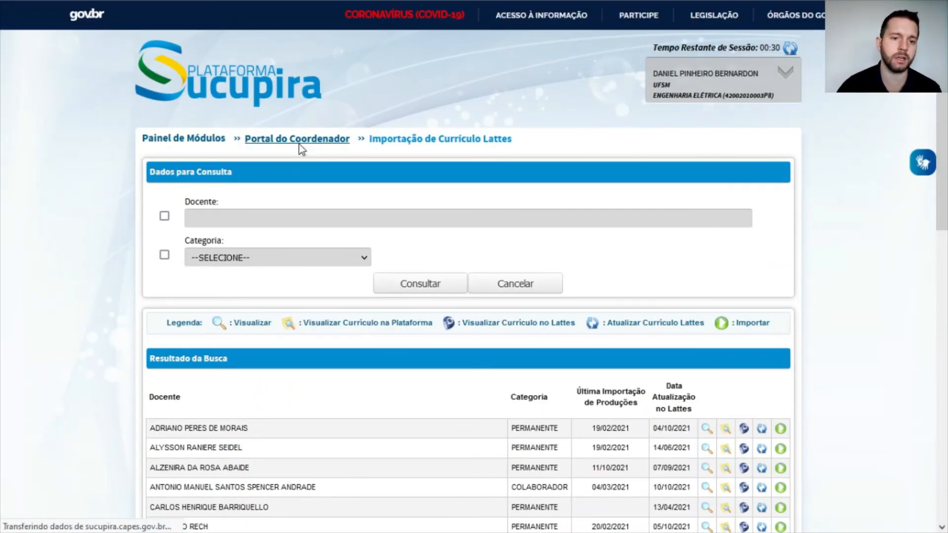
pyautogui.scroll(-2, 356, 159)
pyautogui.scroll(-3, 582, 376)
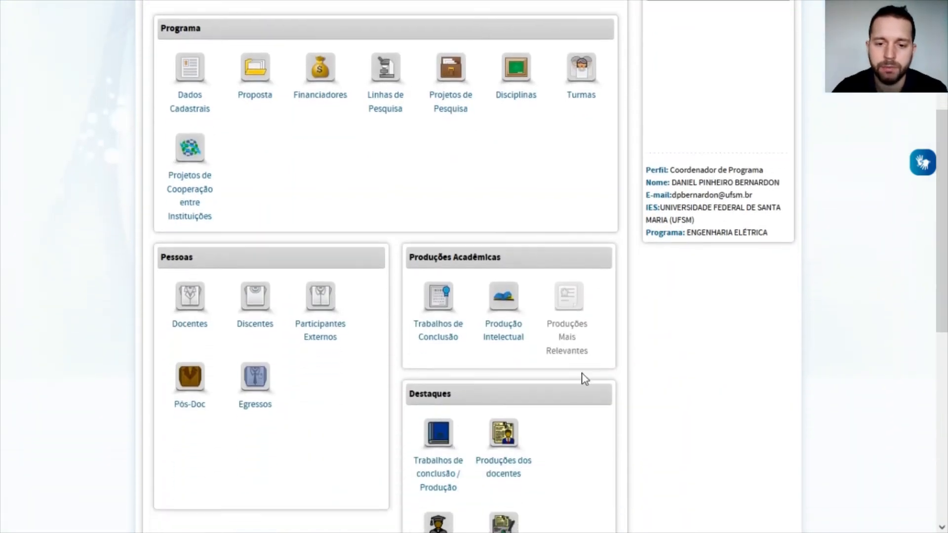
pyautogui.click(500, 336)
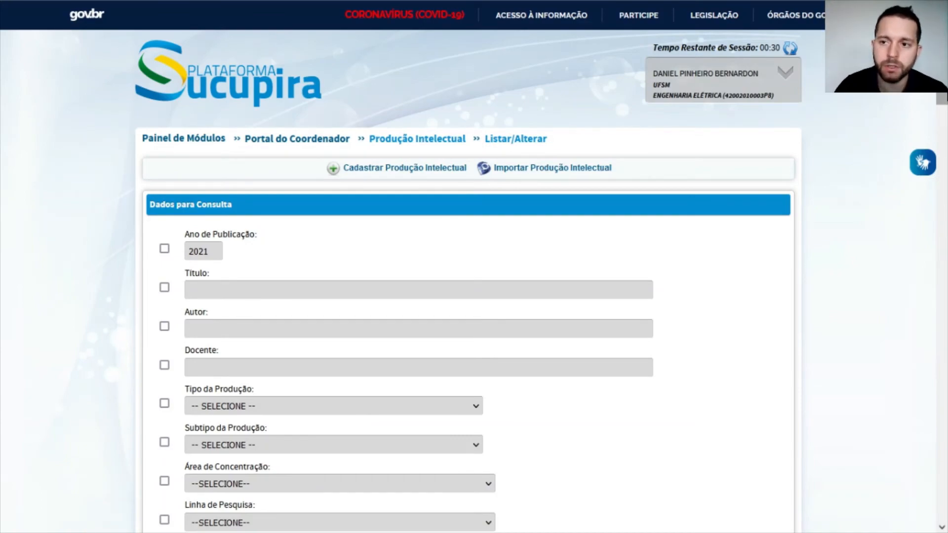
pyautogui.scroll(-13, 810, 212)
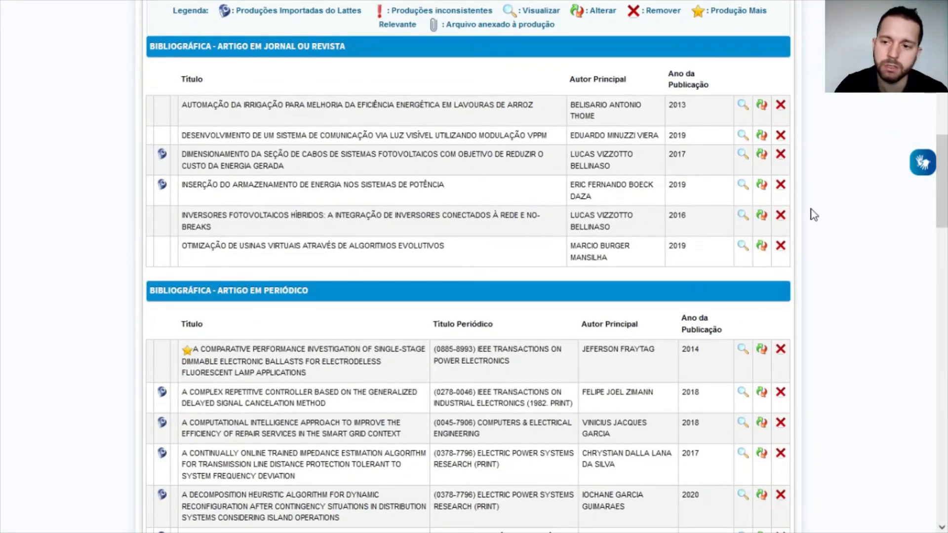
# Step: Search the intellectual productions by the docente's first name and Ano de Publicação 2021
pyautogui.scroll(8, 704, 223)
pyautogui.scroll(2, 700, 218)
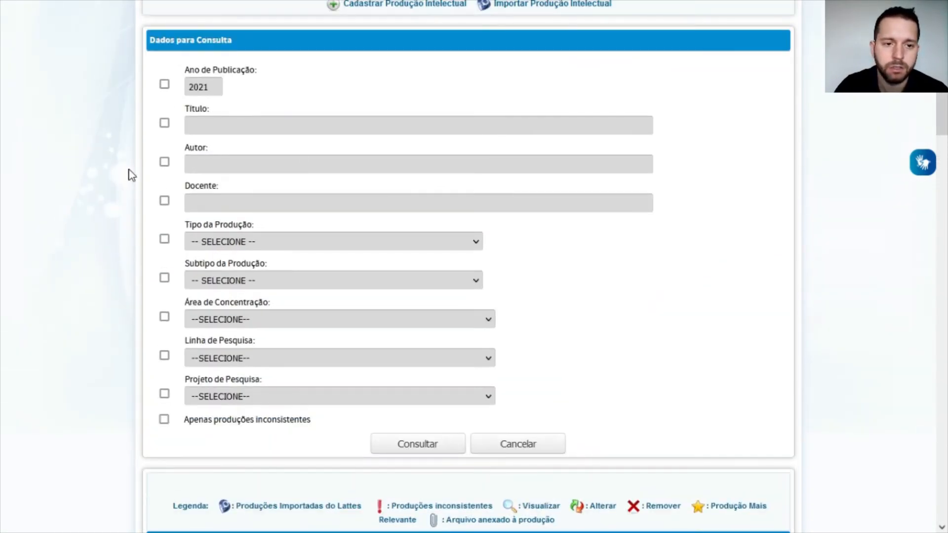
pyautogui.click(165, 162)
pyautogui.click(164, 161)
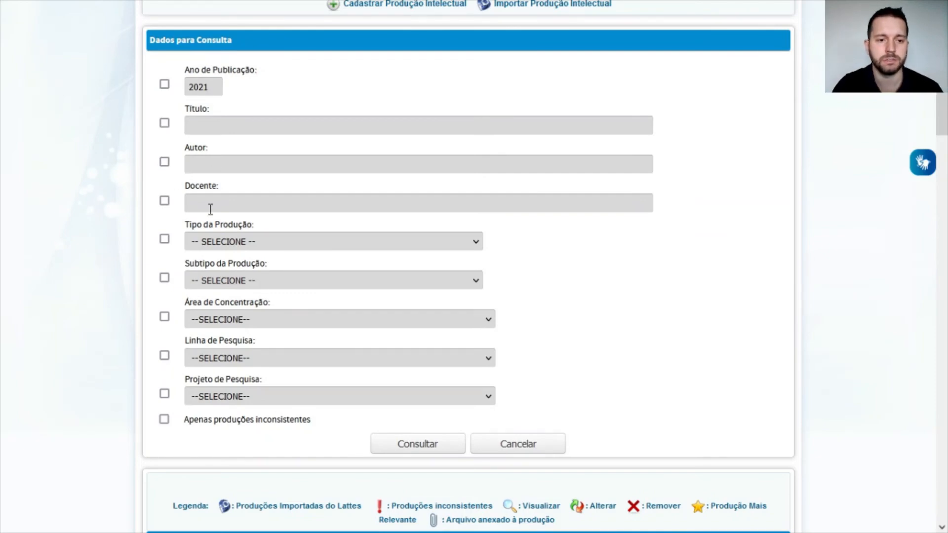
pyautogui.click(213, 204)
pyautogui.write('daniel')
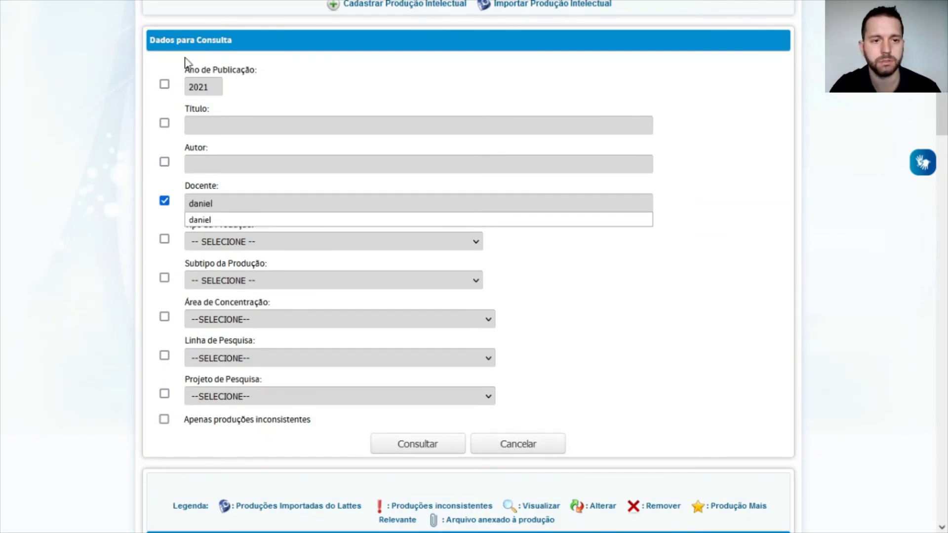
pyautogui.click(167, 85)
pyautogui.scroll(-4, 513, 368)
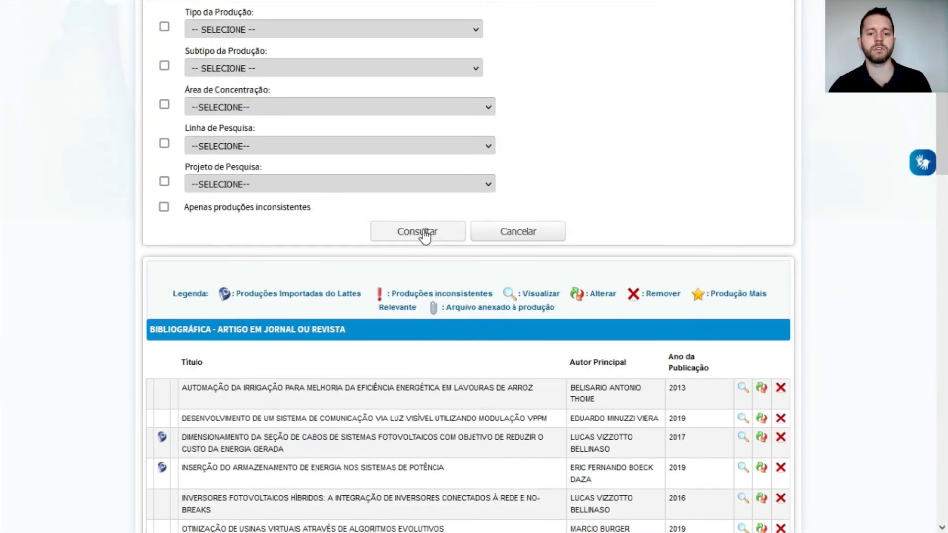
pyautogui.click(424, 235)
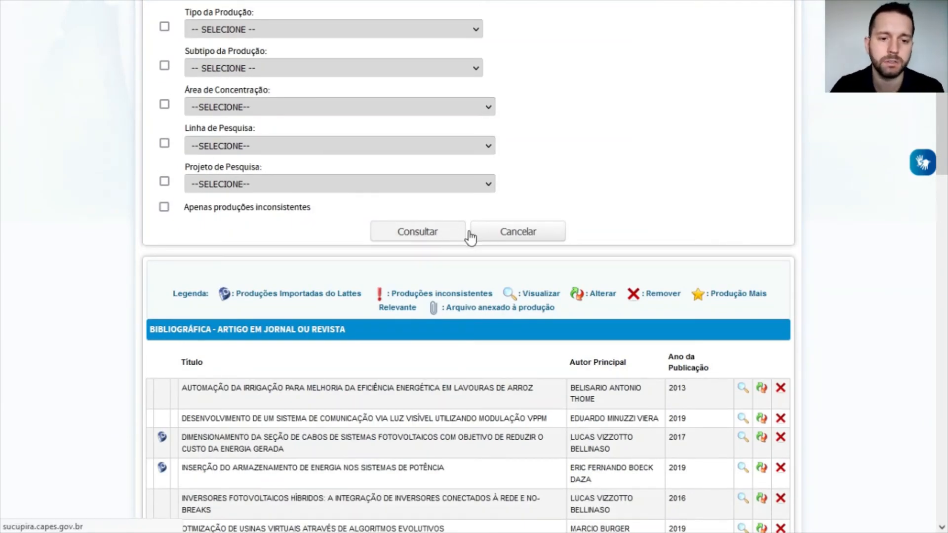
# Step: Review the listed 2021 productions and open the registration form for a new intellectual production
pyautogui.scroll(-10, 535, 270)
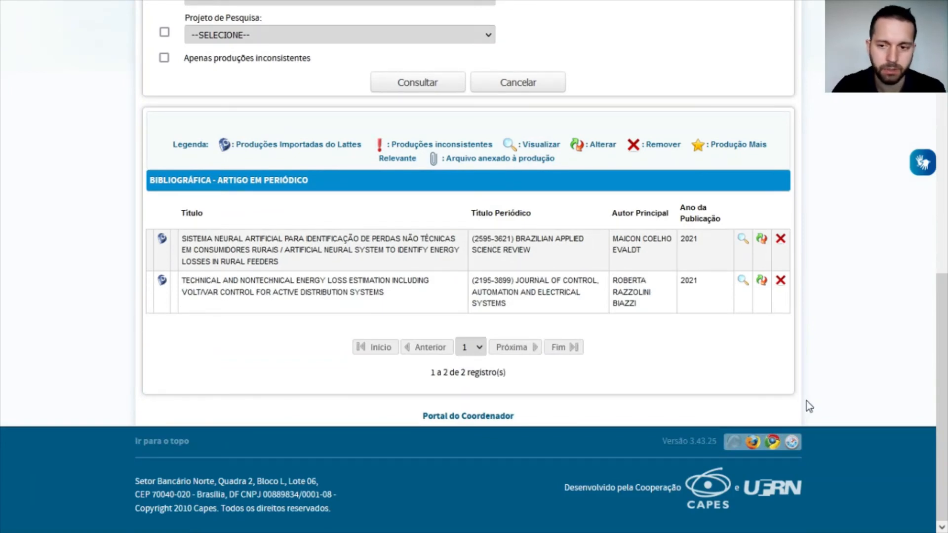
pyautogui.scroll(10, 572, 193)
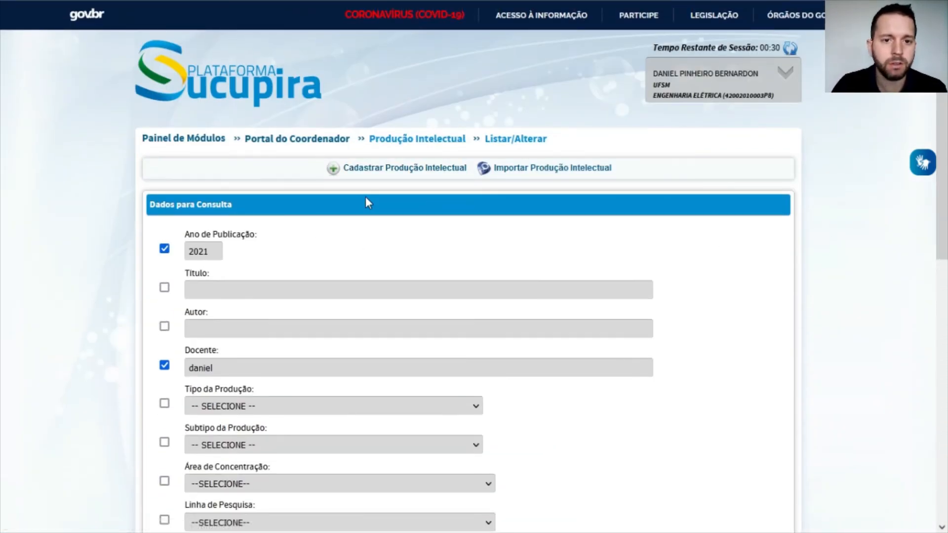
pyautogui.click(446, 172)
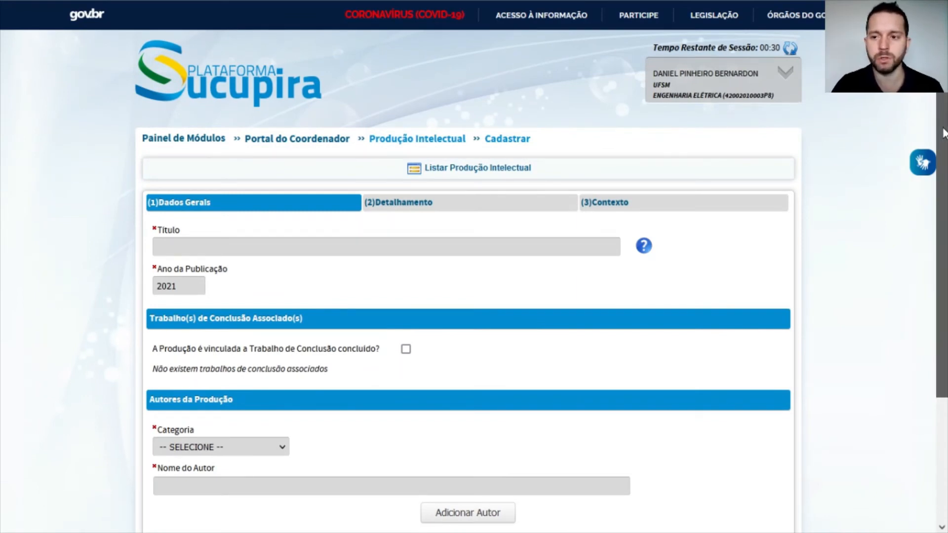
pyautogui.moveTo(942, 133); pyautogui.dragTo(944, 209)
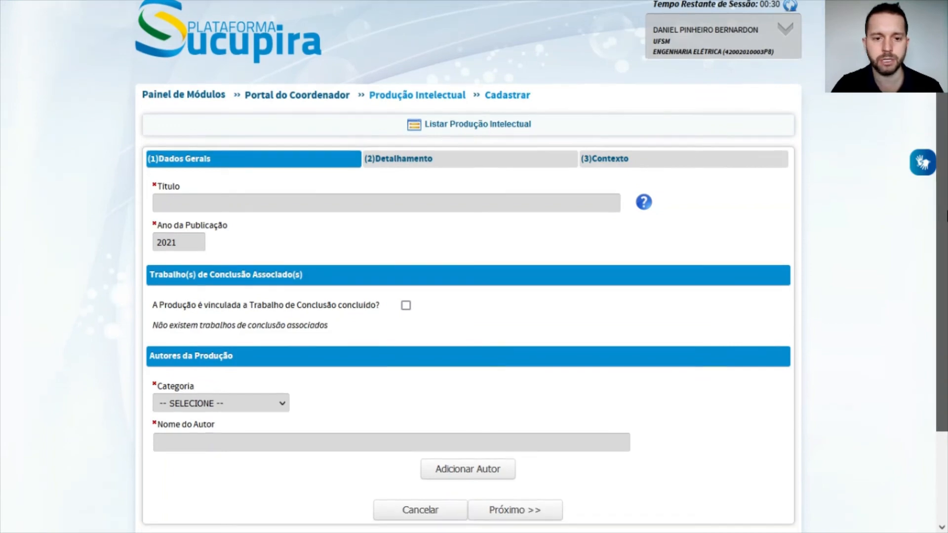
pyautogui.scroll(-2, 390, 294)
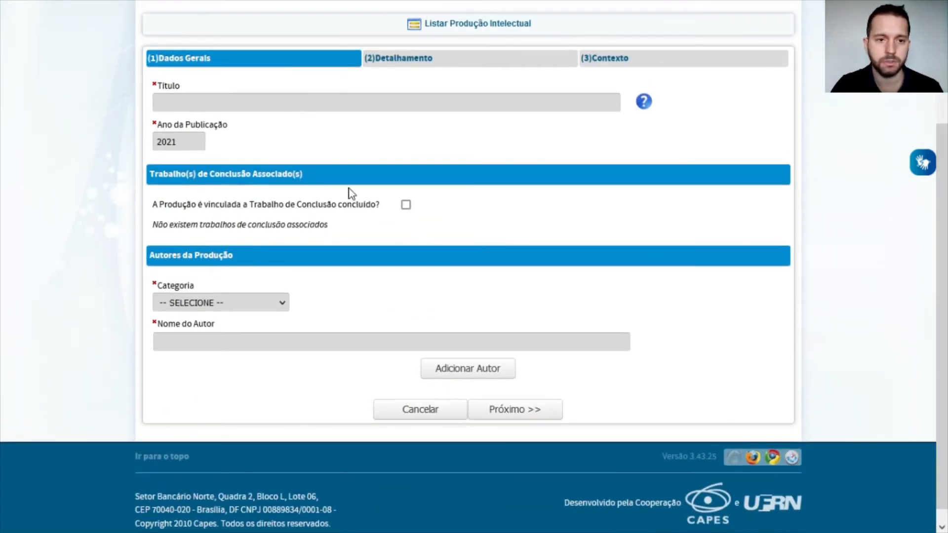
# Step: Enter Patente 1 as the title of the new production
pyautogui.click(279, 103)
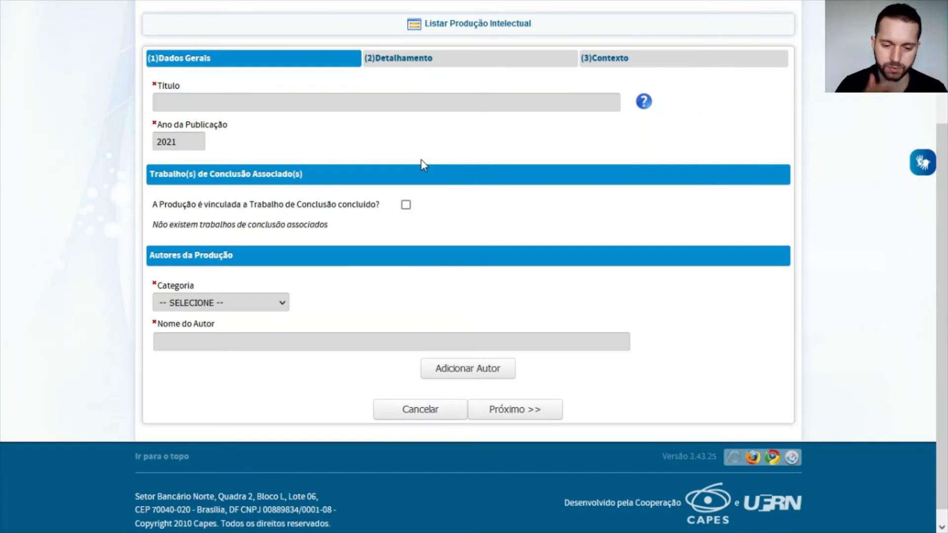
pyautogui.write("Patente'1")
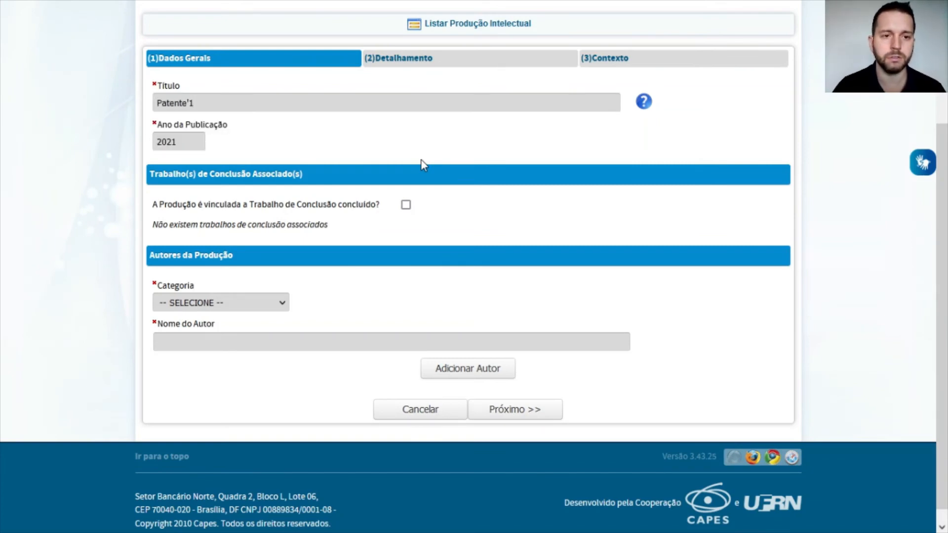
pyautogui.press('Return')
pyautogui.scroll(-3, 252, 262)
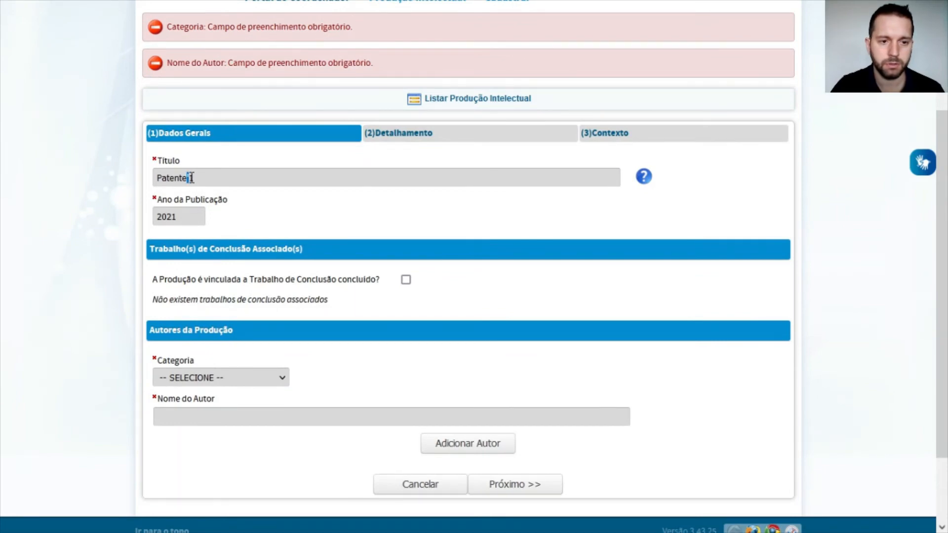
pyautogui.click(822, 251)
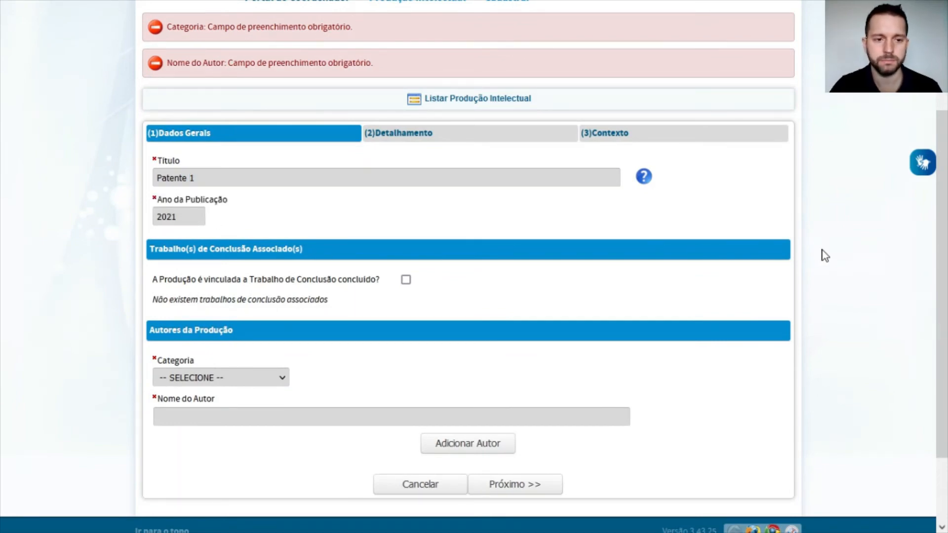
pyautogui.scroll(-3, 408, 247)
pyautogui.moveTo(163, 131); pyautogui.dragTo(212, 131)
pyautogui.click(213, 131)
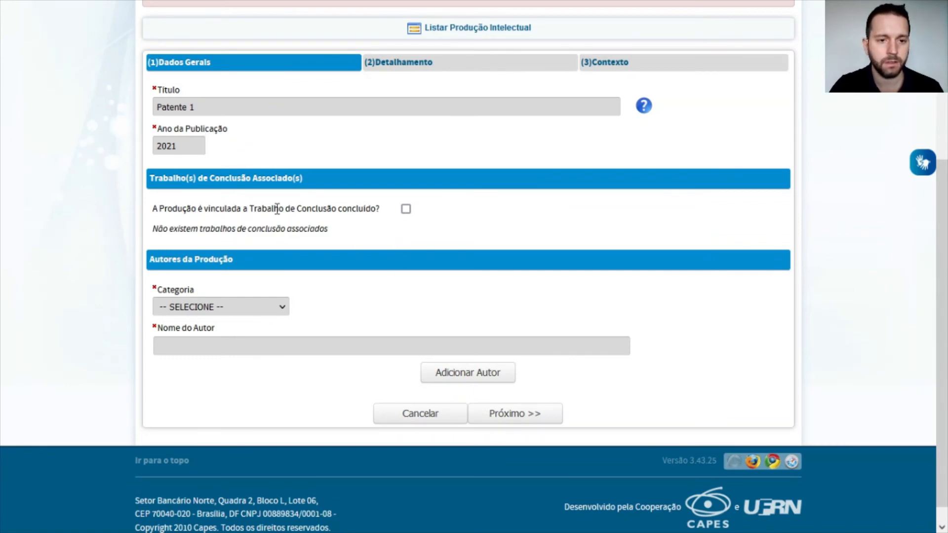
# Step: Mark the production as linked to a concluded Trabalho de Conclusão and add the discente's work on CC-CC bidirectional converters
pyautogui.click(406, 209)
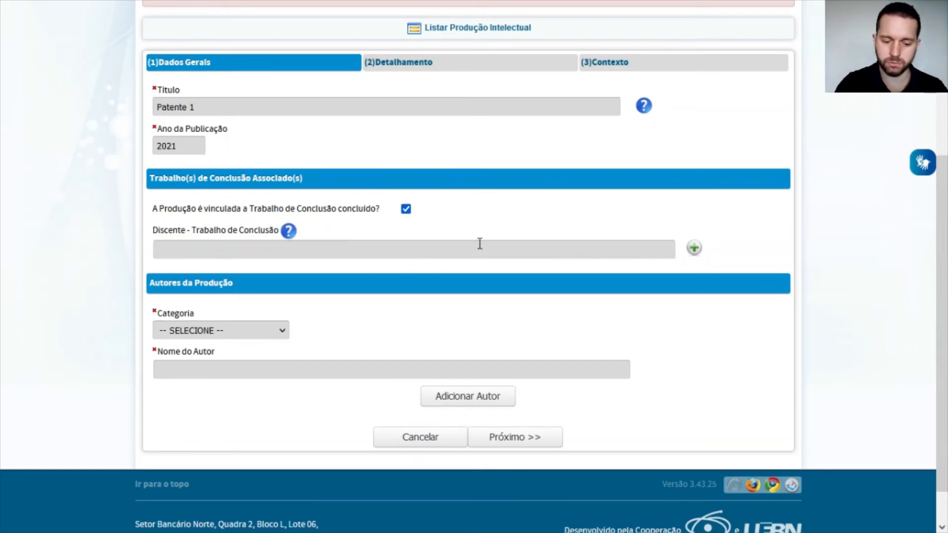
pyautogui.write('nivto')
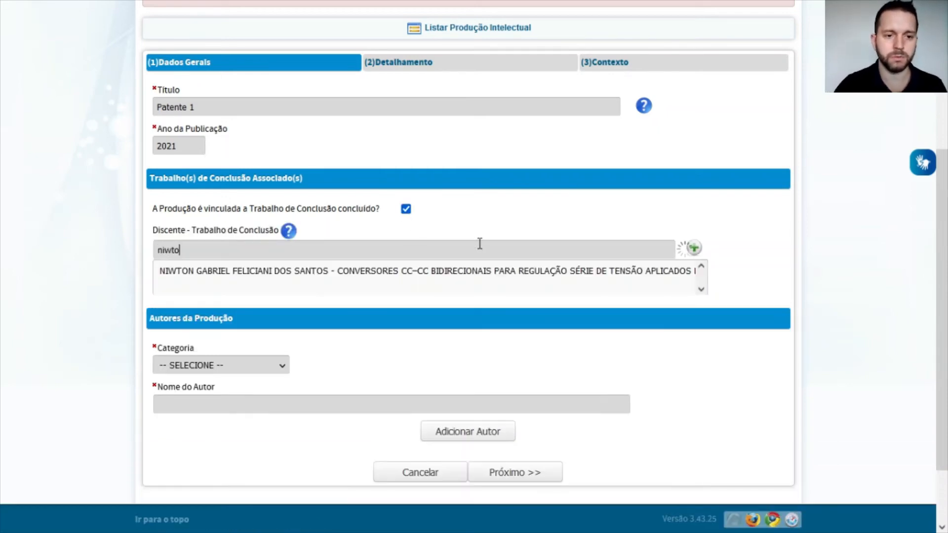
pyautogui.click(324, 273)
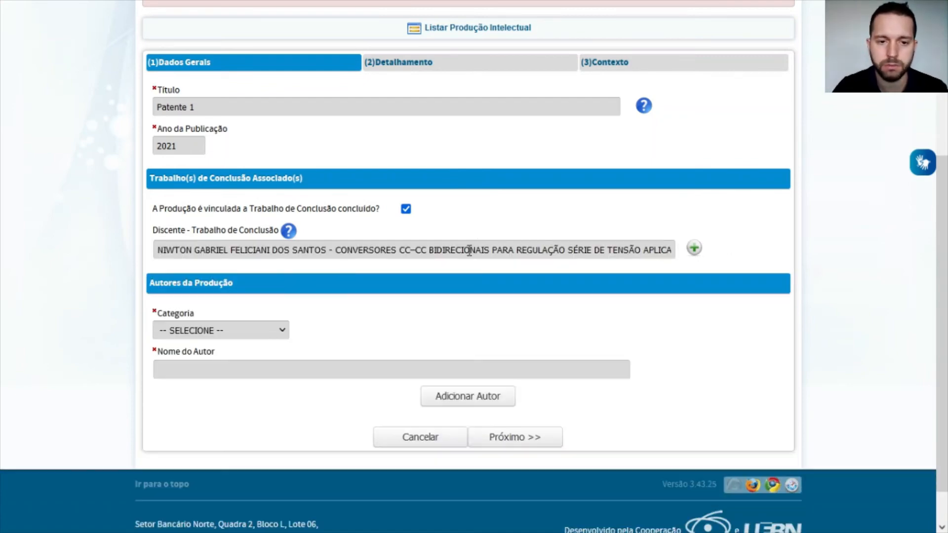
pyautogui.click(699, 247)
pyautogui.scroll(-2, 703, 252)
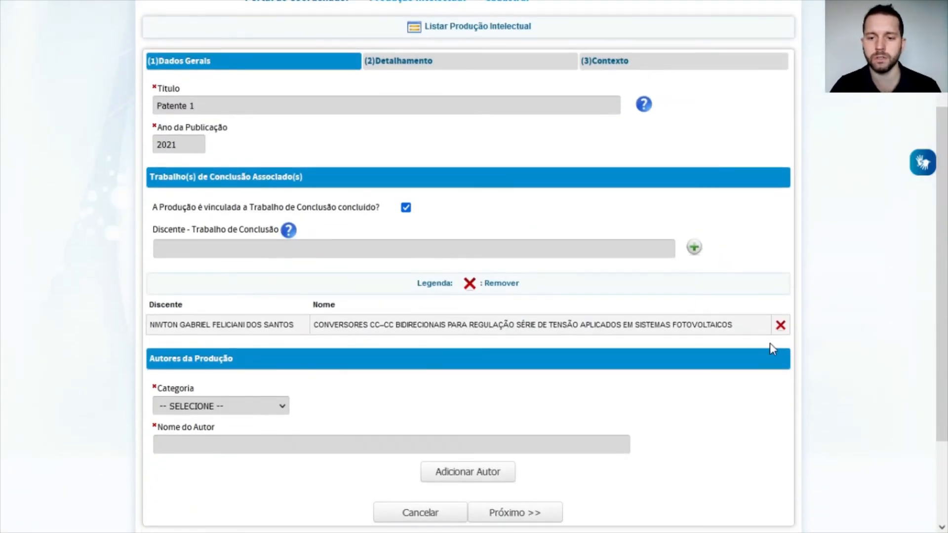
# Step: Set the author Categoria to TODOS and look up the discente by first name
pyautogui.scroll(-3, 772, 348)
pyautogui.click(256, 291)
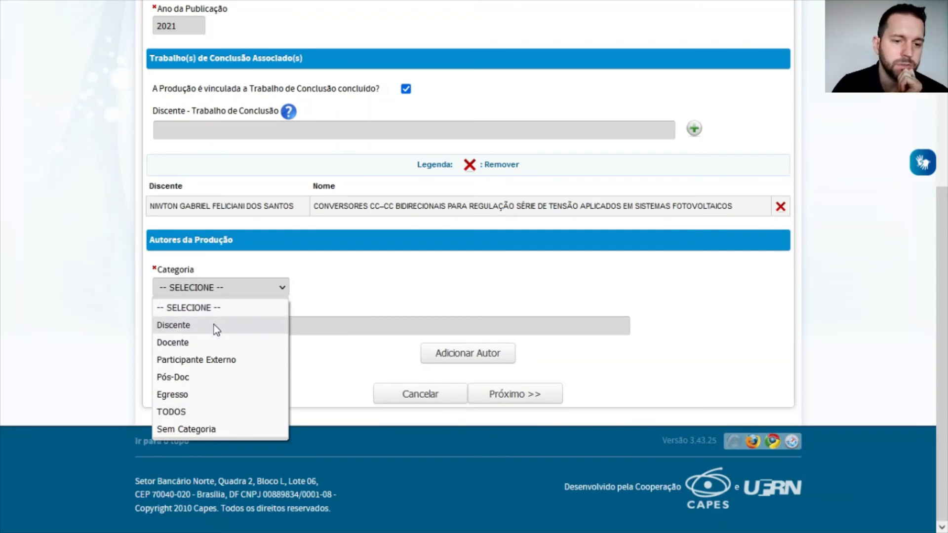
pyautogui.click(203, 415)
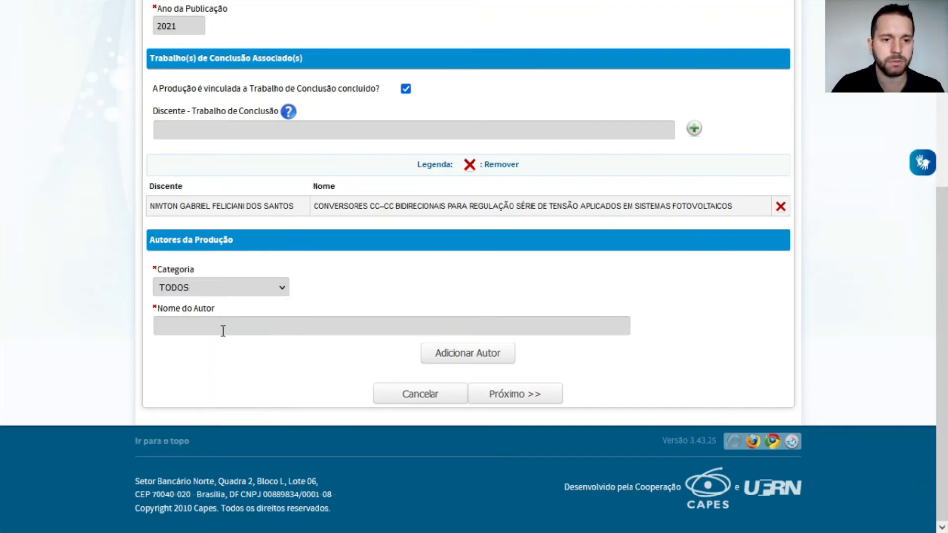
pyautogui.click(256, 327)
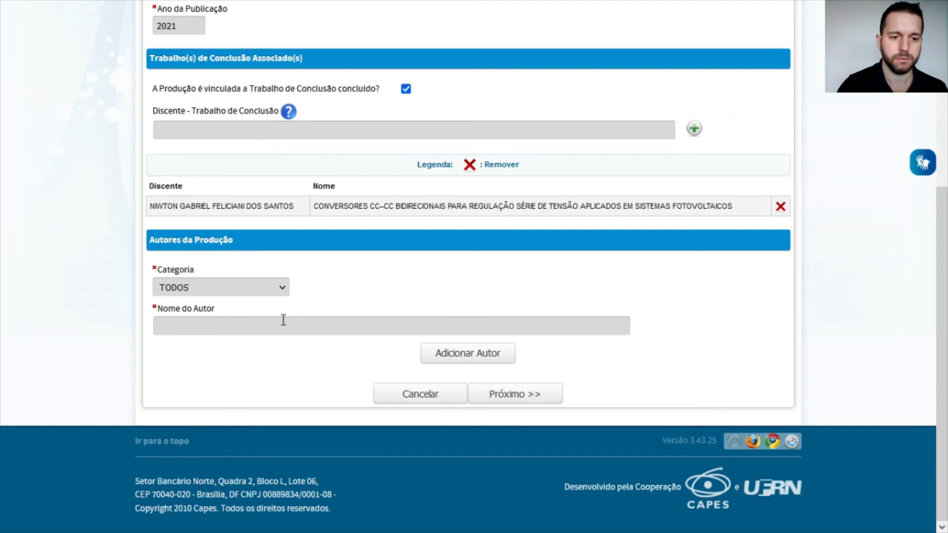
pyautogui.write('niwto')
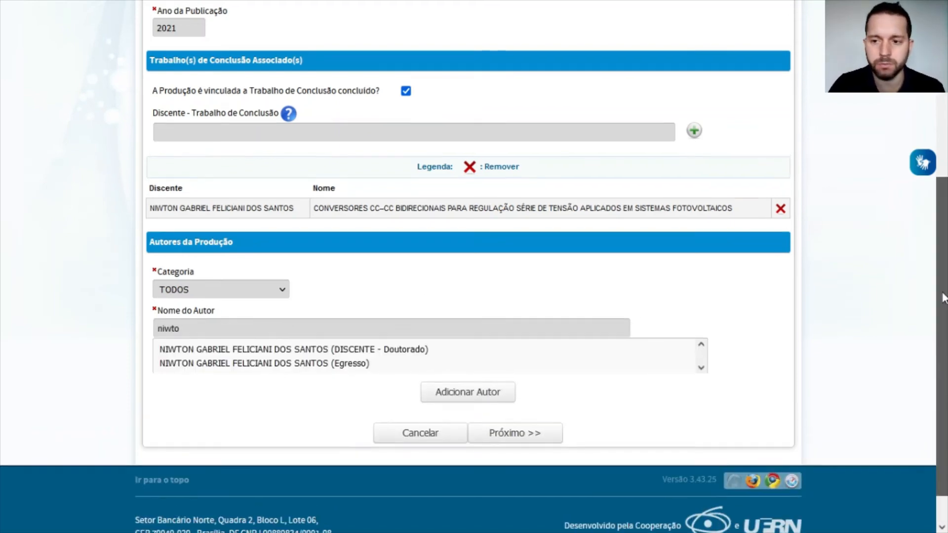
pyautogui.moveTo(943, 293); pyautogui.dragTo(941, 287)
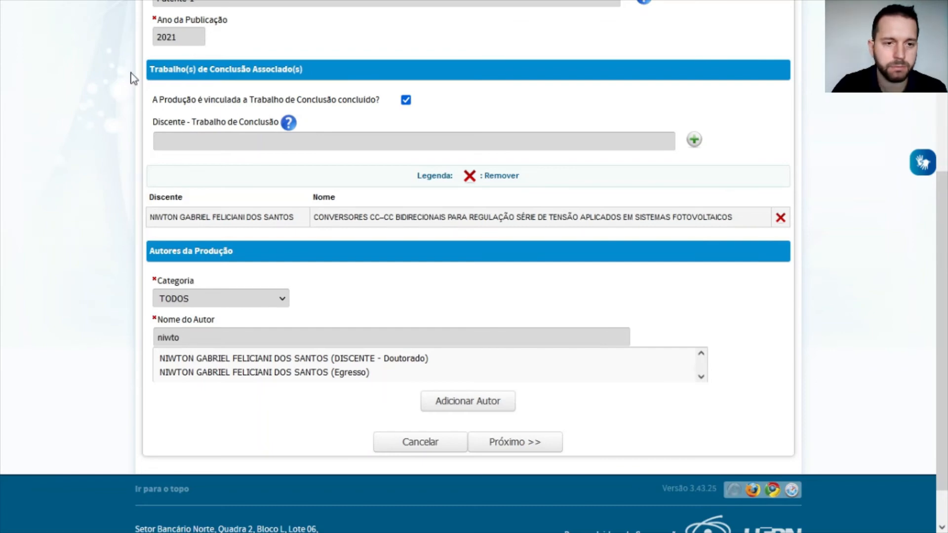
# Step: Set Ano da Publicação to 2020 and look up the discente's name again across all categories
pyautogui.press('BackSpace')
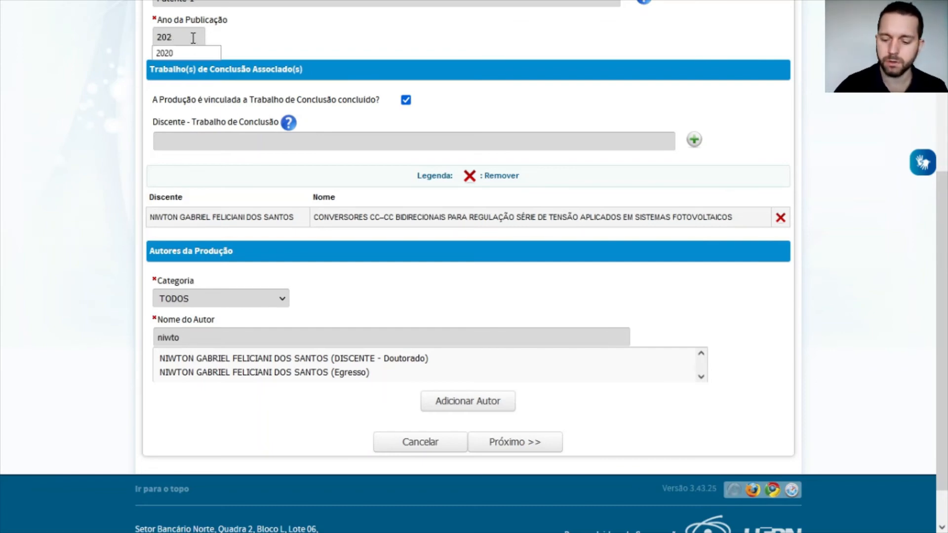
pyautogui.moveTo(223, 20); pyautogui.dragTo(172, 21)
pyautogui.click(207, 24)
pyautogui.click(234, 337)
pyautogui.write('niwto')
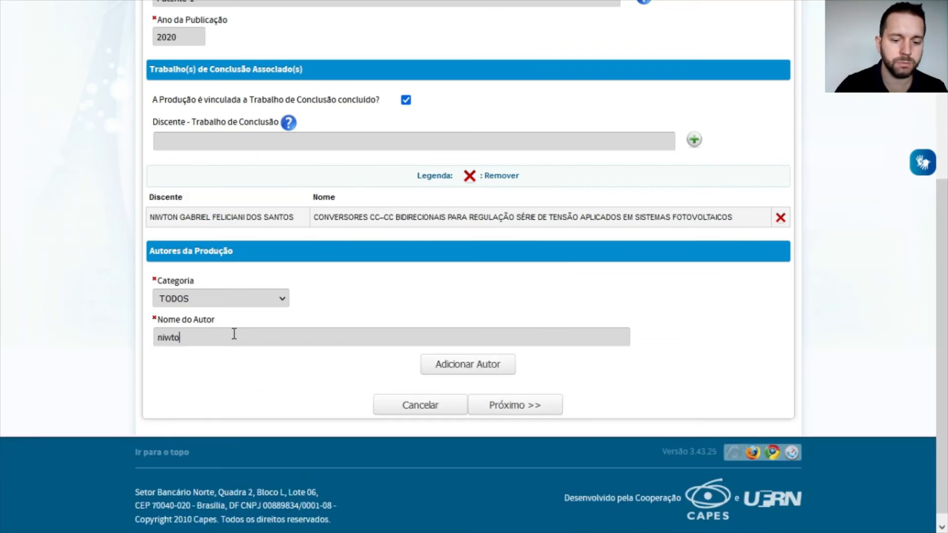
pyautogui.write('n')
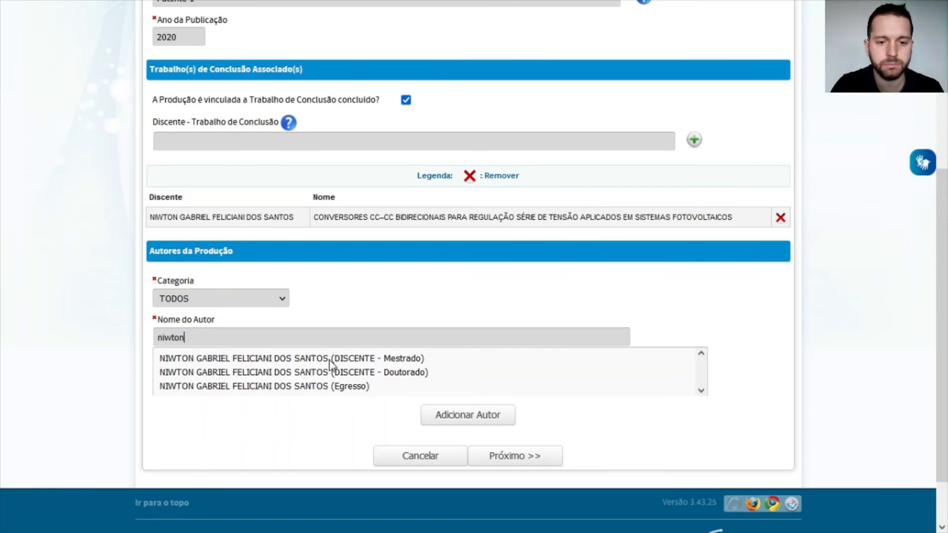
# Step: Restrict the author Categoria to Discente and repeat the lookup by the discente's first name
pyautogui.click(220, 302)
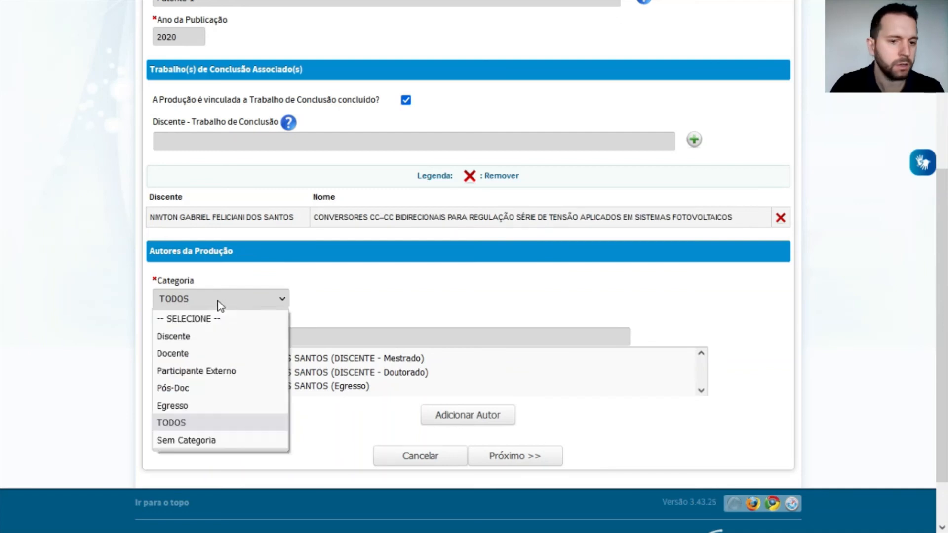
pyautogui.click(233, 337)
pyautogui.write('niwto')
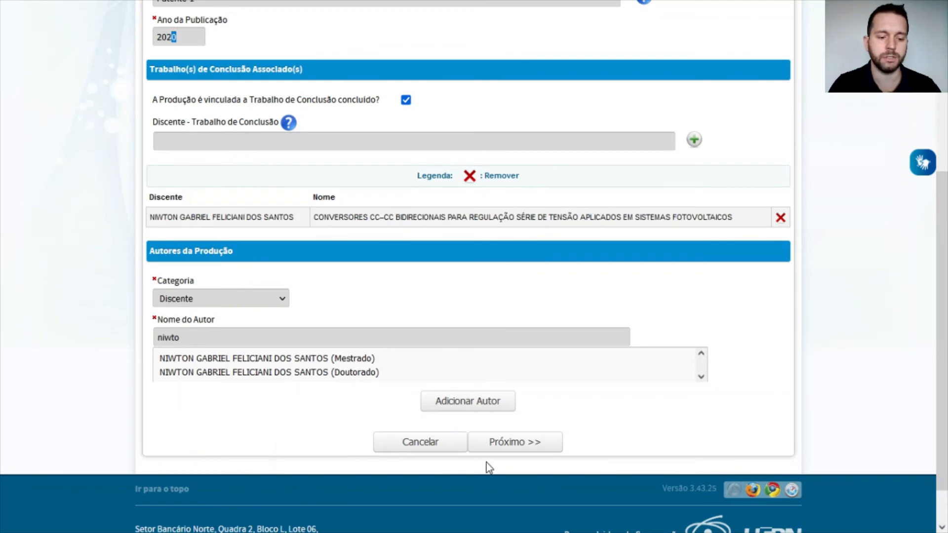
# Step: Set Ano da Publicação back to 2021 and add the discente with the Doutorado entry as an author
pyautogui.write('1')
pyautogui.click(255, 340)
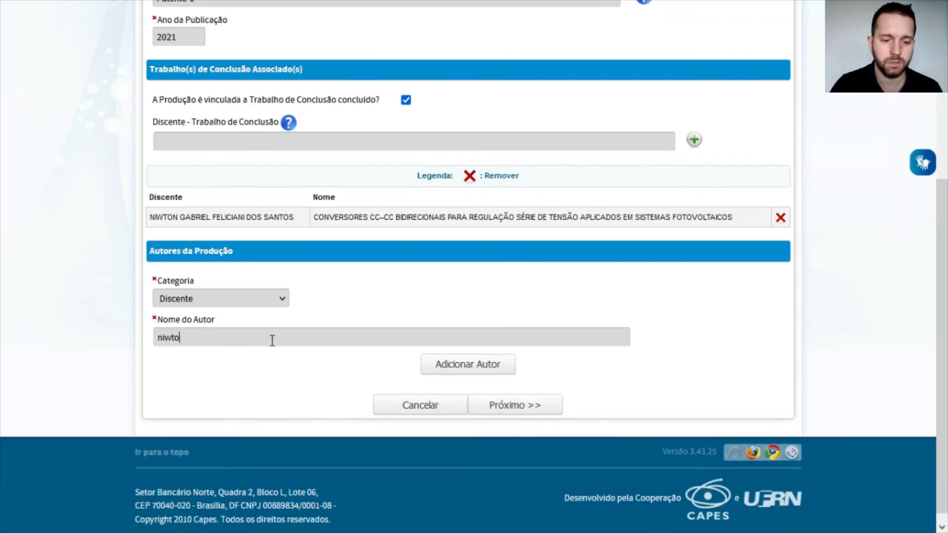
pyautogui.write('n')
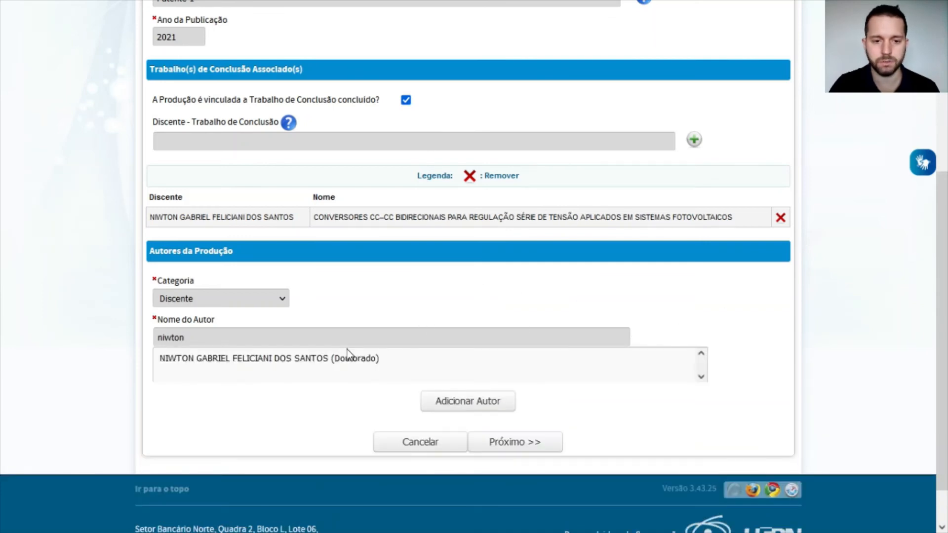
pyautogui.click(356, 359)
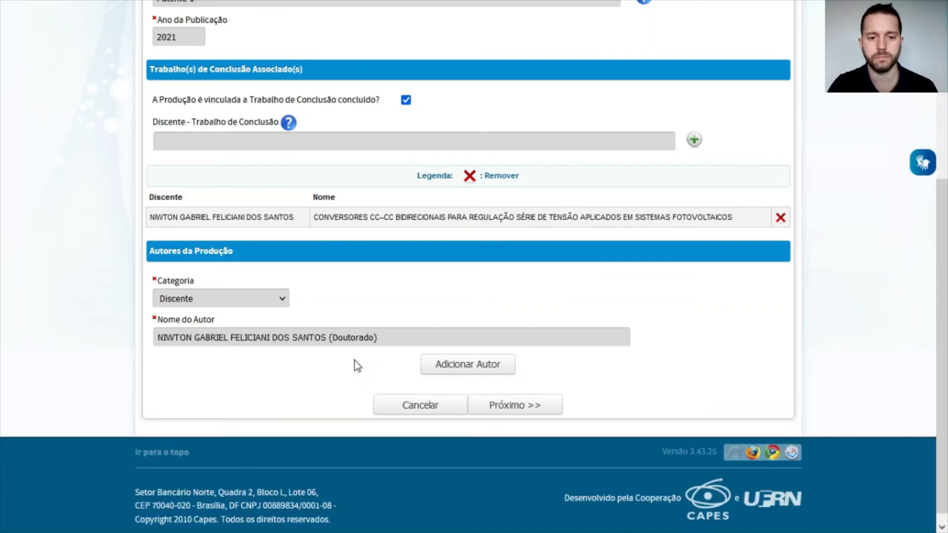
pyautogui.click(489, 377)
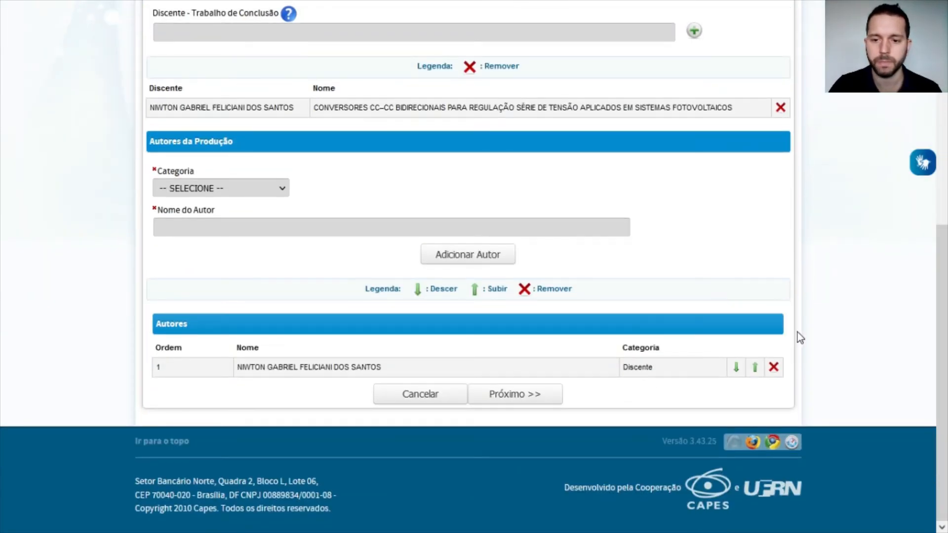
# Step: Add the docente as the second author under Categoria Docente, looked up by first name
pyautogui.click(210, 190)
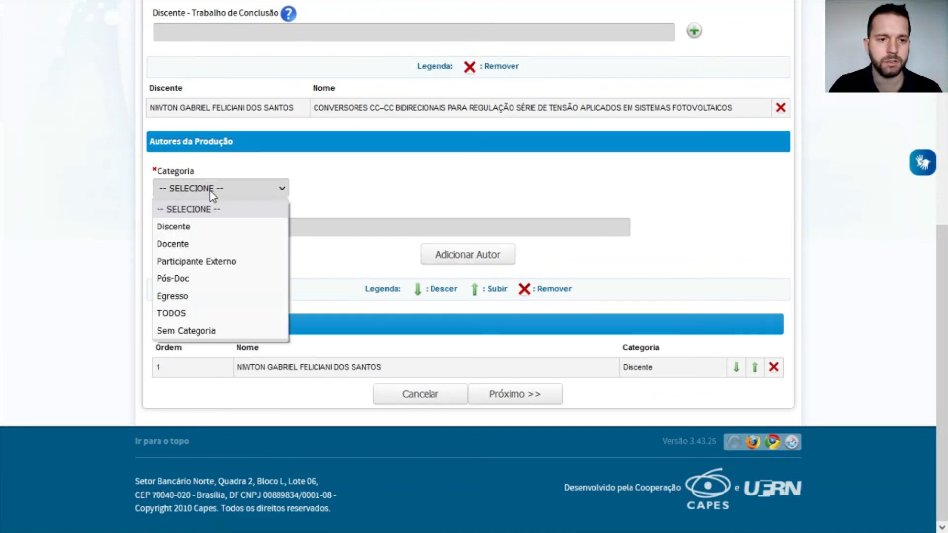
pyautogui.click(228, 244)
pyautogui.click(227, 227)
pyautogui.write('dani')
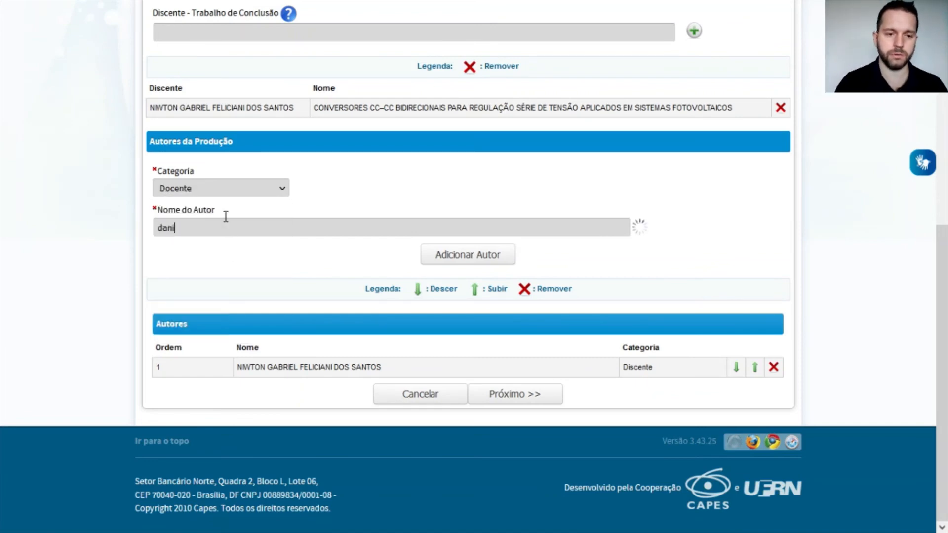
pyautogui.write('el')
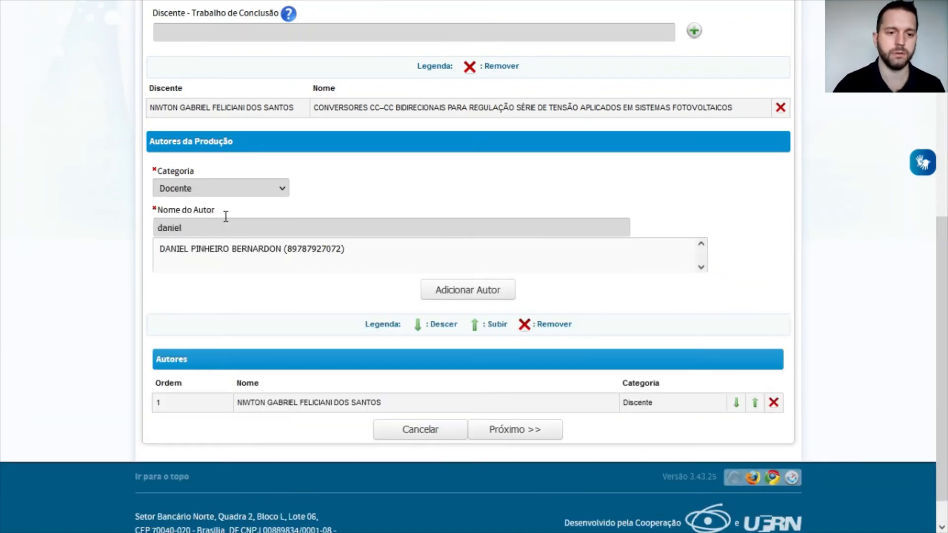
pyautogui.click(225, 249)
pyautogui.click(478, 256)
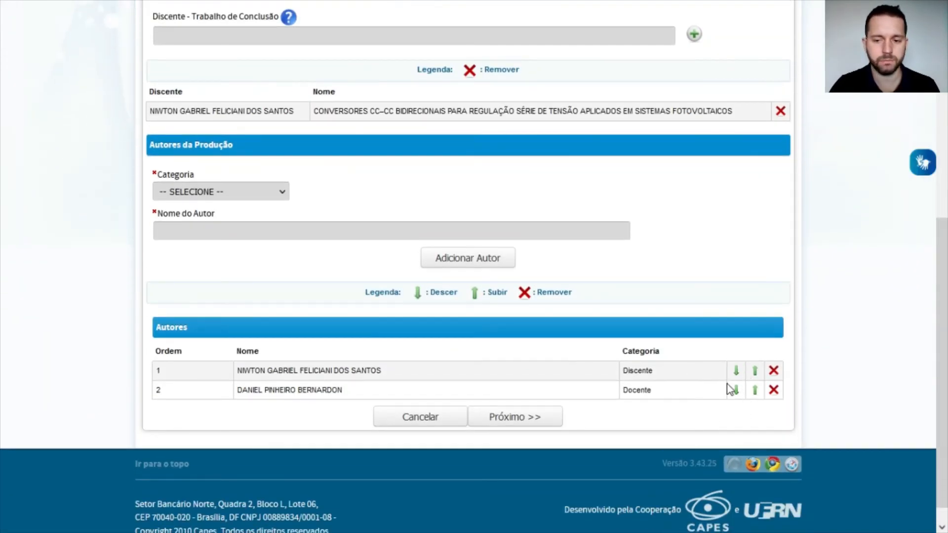
# Step: Advance to the Detalhamento stage and set Tipo de Produção to TÉCNICA and Subtipo de Produção to PATENTE
pyautogui.scroll(-1, 531, 385)
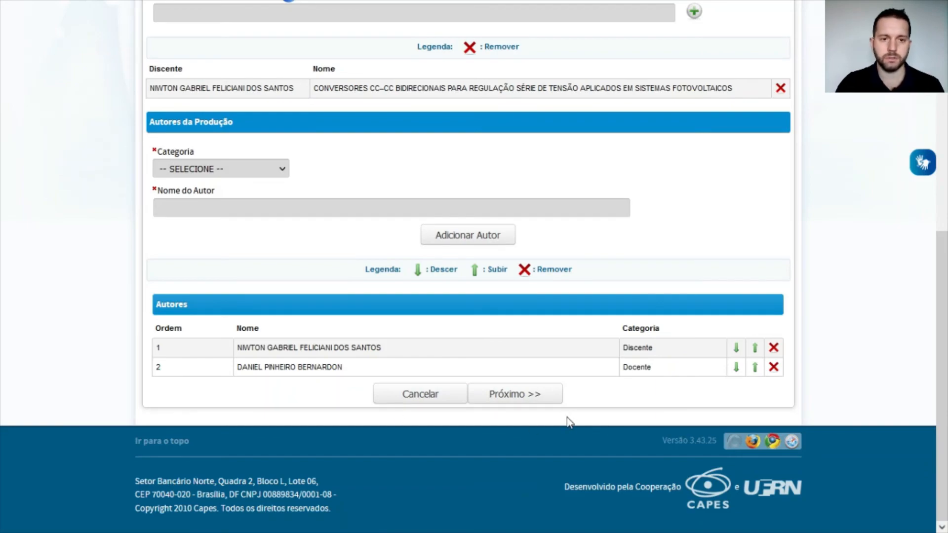
pyautogui.click(551, 397)
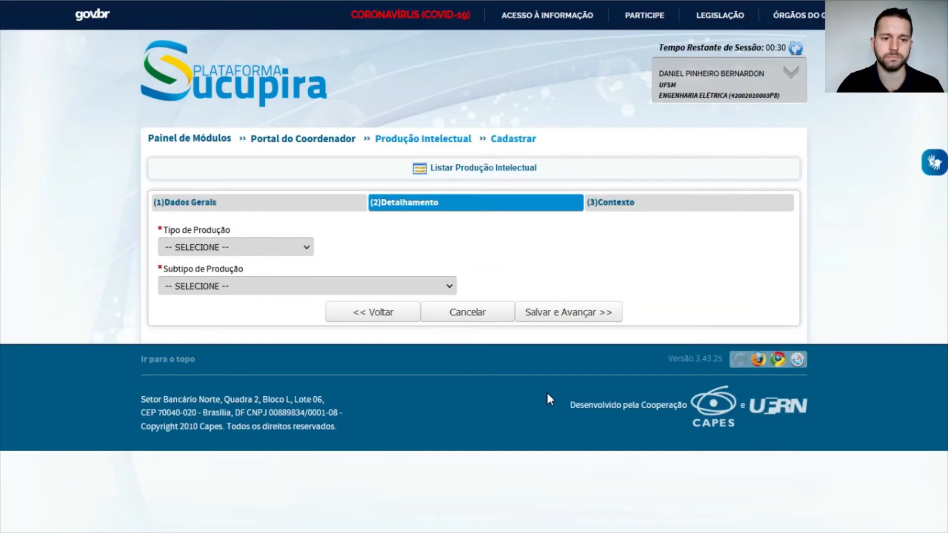
pyautogui.click(191, 252)
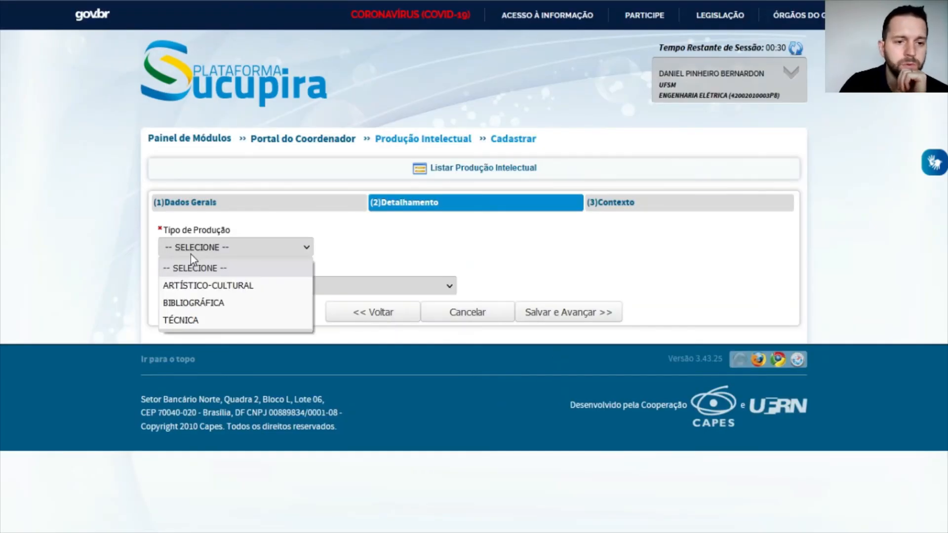
pyautogui.click(194, 322)
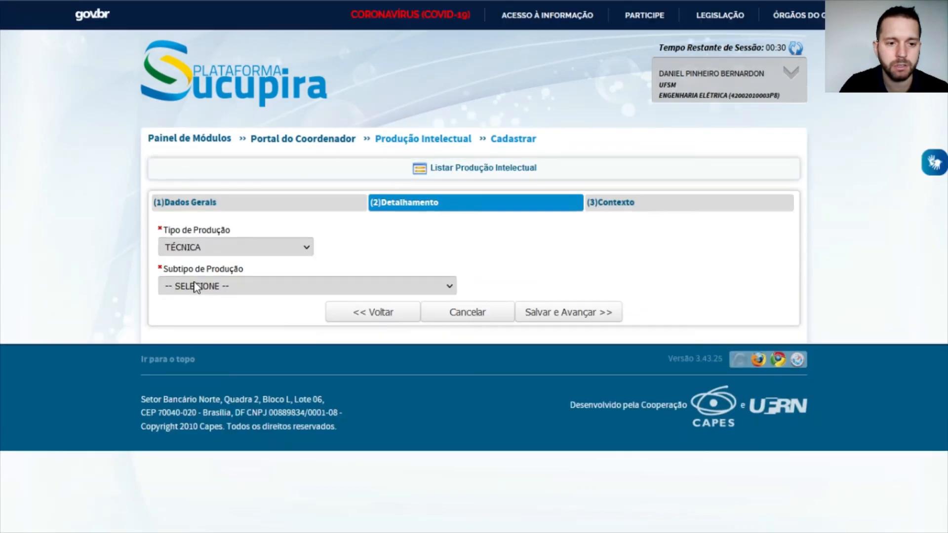
pyautogui.click(196, 286)
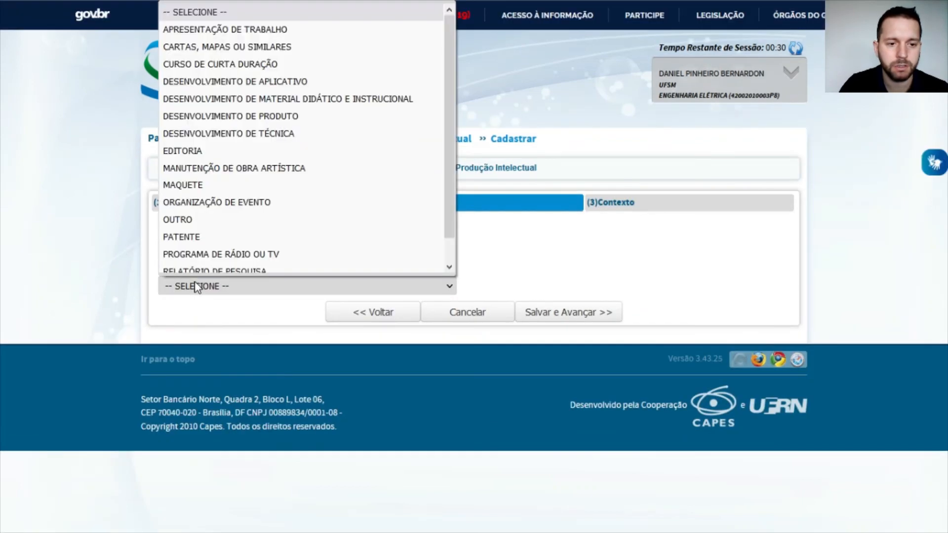
pyautogui.click(196, 231)
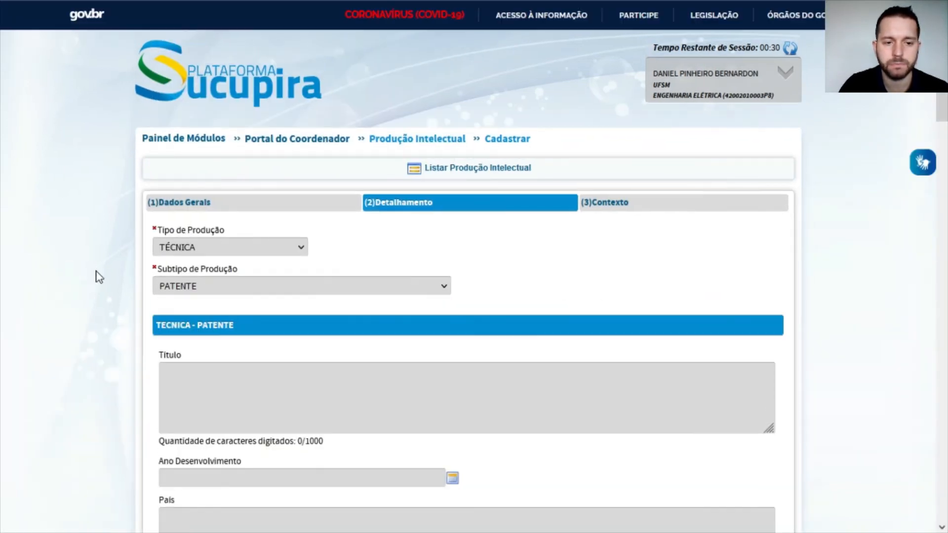
# Step: Examine the first fields of the Técnica - Patente form, from Título and Ano Desenvolvimento through País to Financiador
pyautogui.scroll(-3, 387, 302)
pyautogui.scroll(-8, 417, 268)
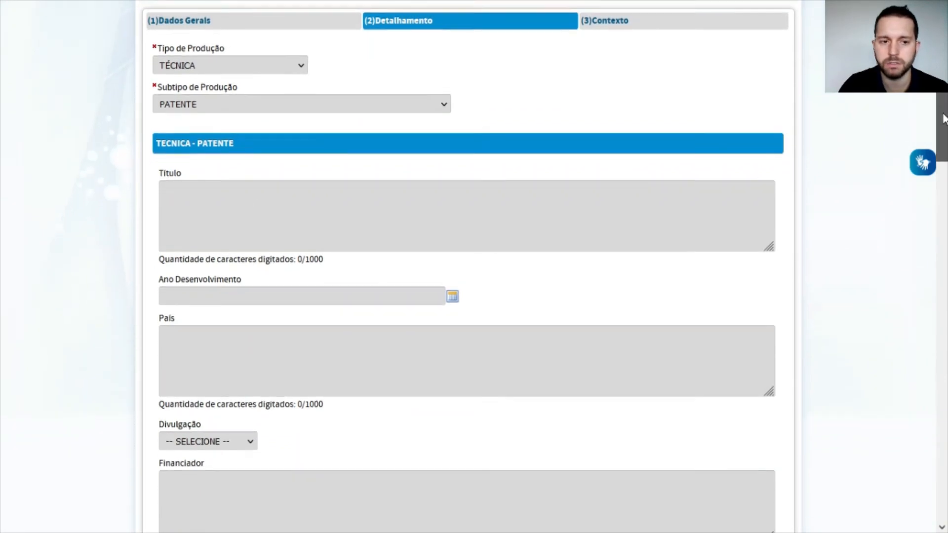
pyautogui.scroll(10, 362, 221)
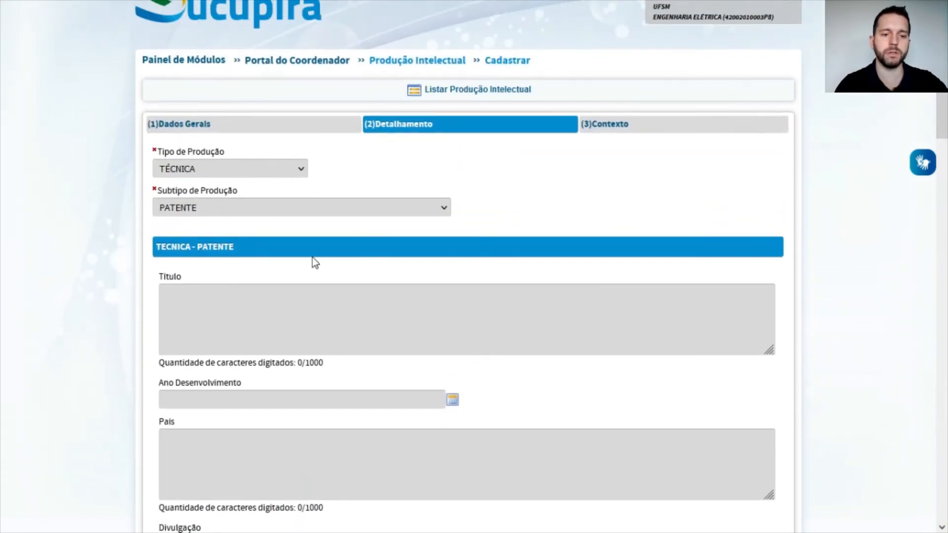
pyautogui.scroll(-1, 946, 119)
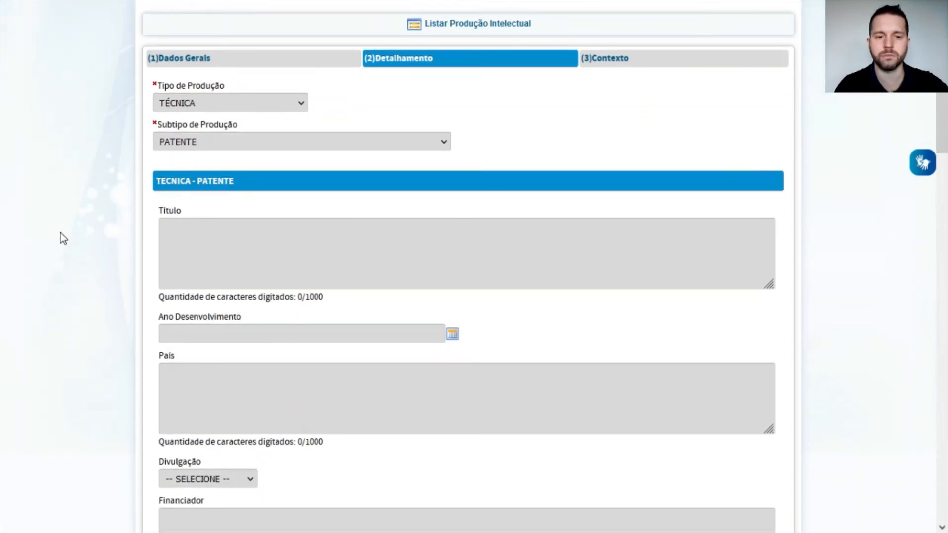
pyautogui.scroll(-1, 524, 83)
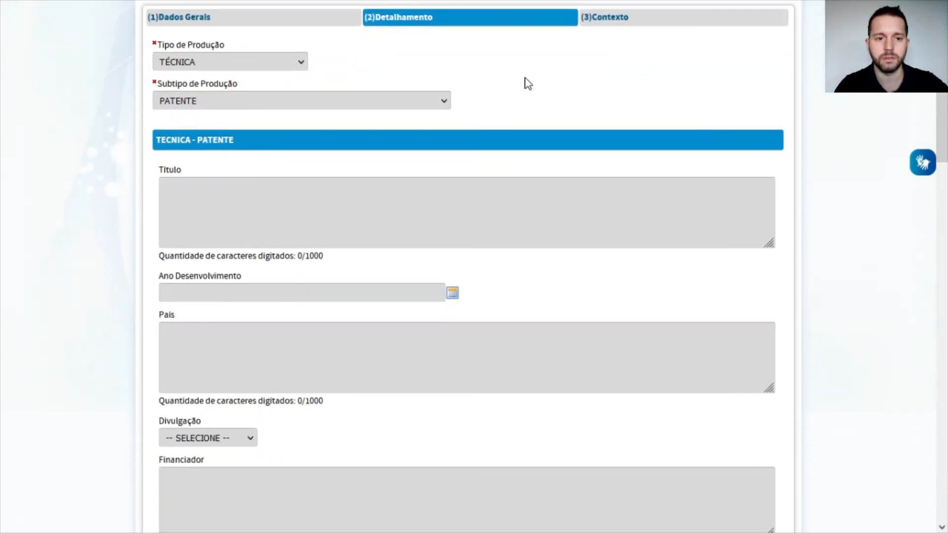
pyautogui.scroll(-1, 525, 83)
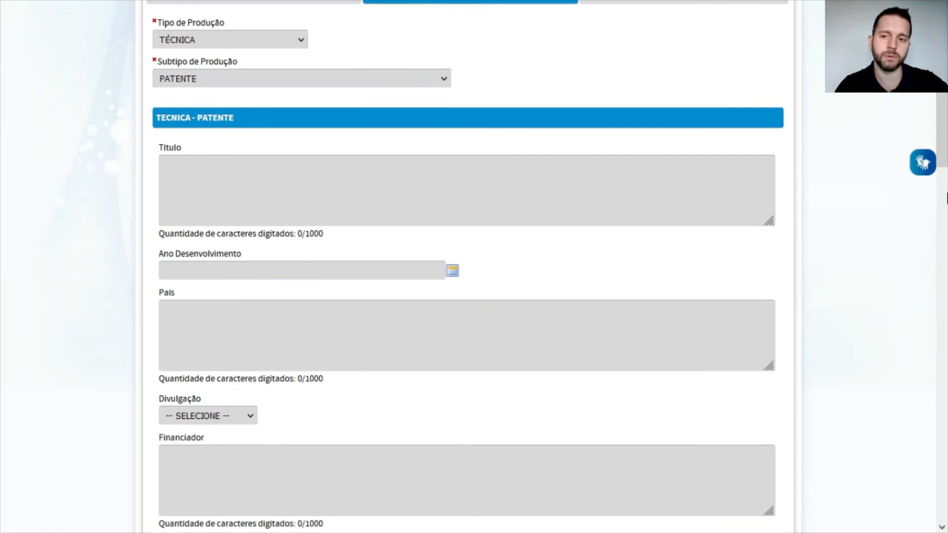
pyautogui.scroll(-1, 468, 297)
pyautogui.moveTo(946, 175); pyautogui.dragTo(914, 117)
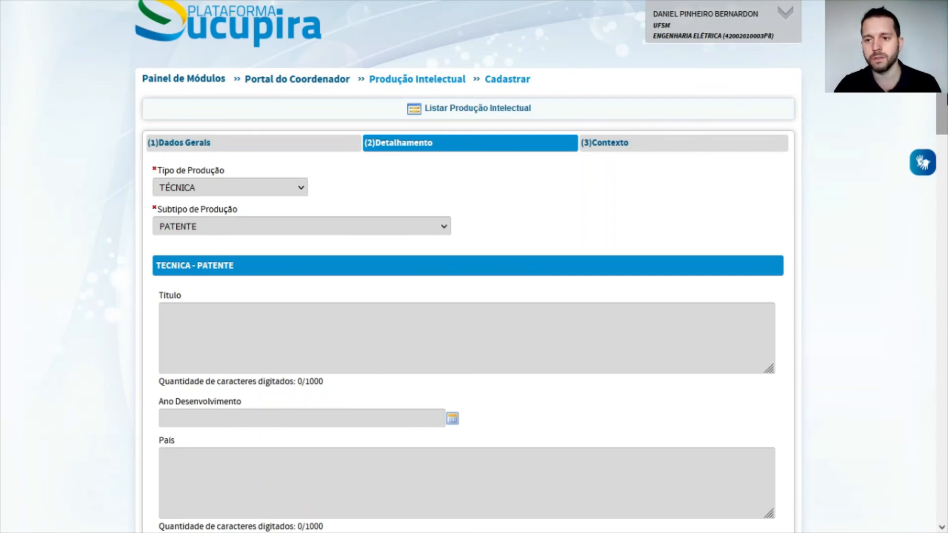
pyautogui.scroll(-1, 531, 286)
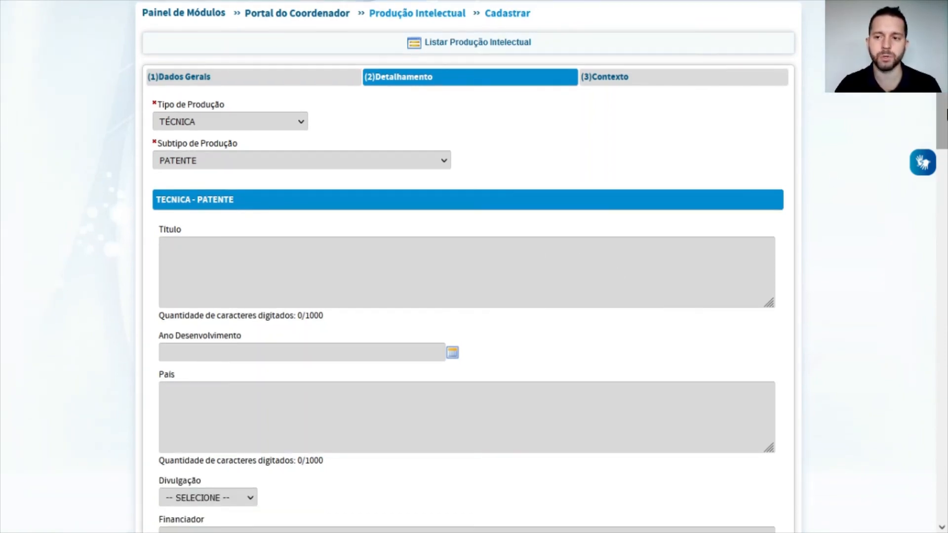
pyautogui.moveTo(946, 119); pyautogui.dragTo(945, 133)
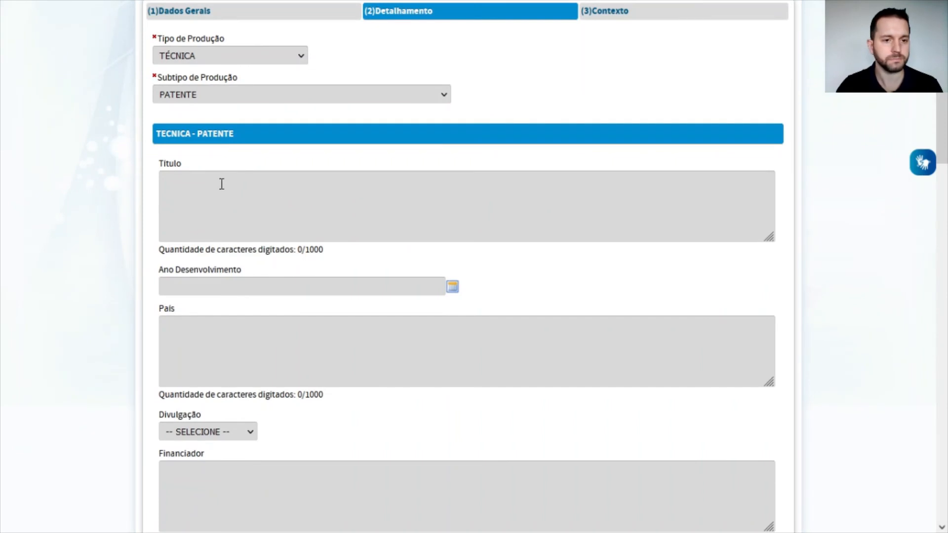
pyautogui.moveTo(162, 164); pyautogui.dragTo(193, 167)
pyautogui.click(201, 193)
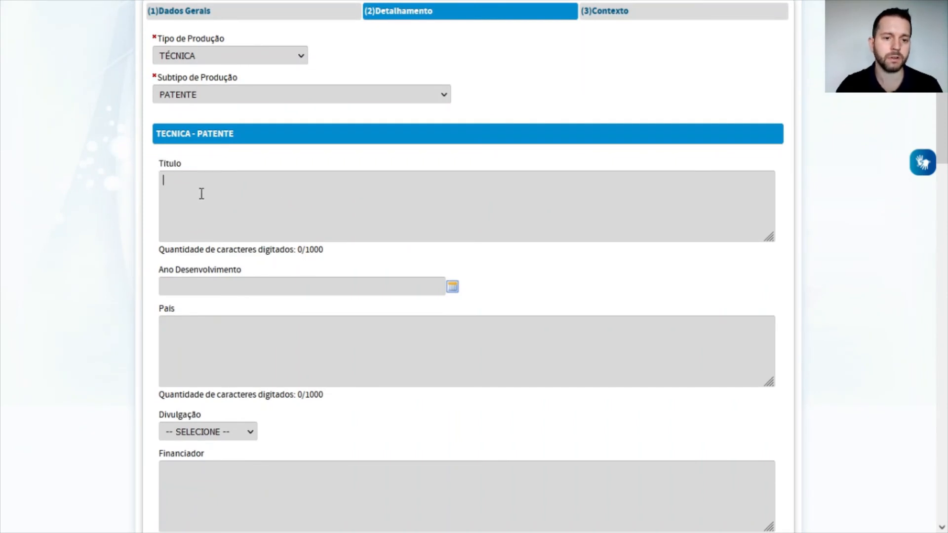
# Step: Review the Divulgação options and the patent's deposit, exam and concession date fields down to the PTT section
pyautogui.scroll(-4, 175, 286)
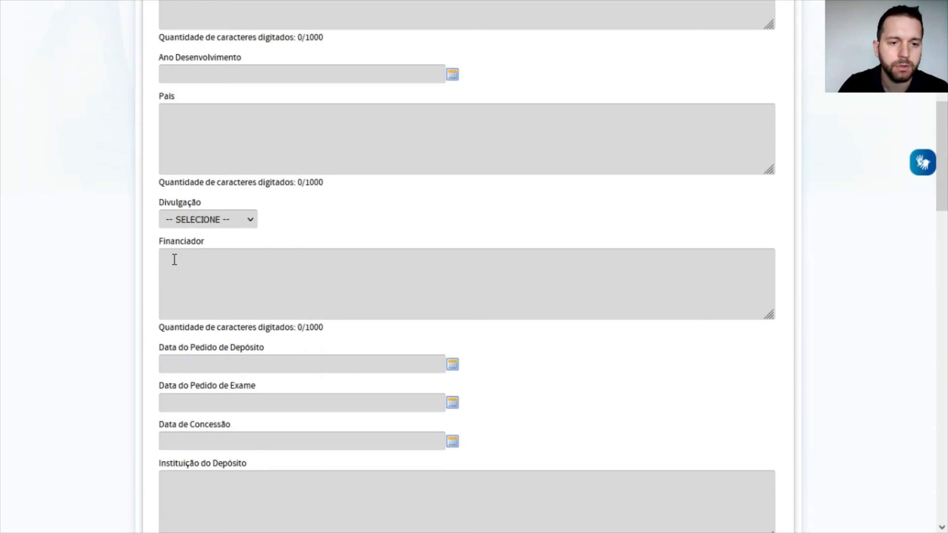
pyautogui.click(177, 221)
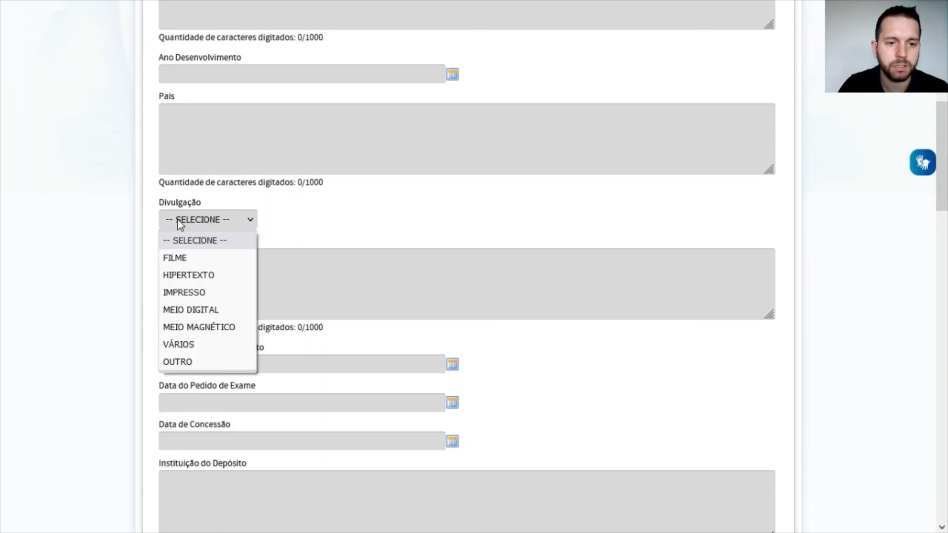
pyautogui.click(633, 391)
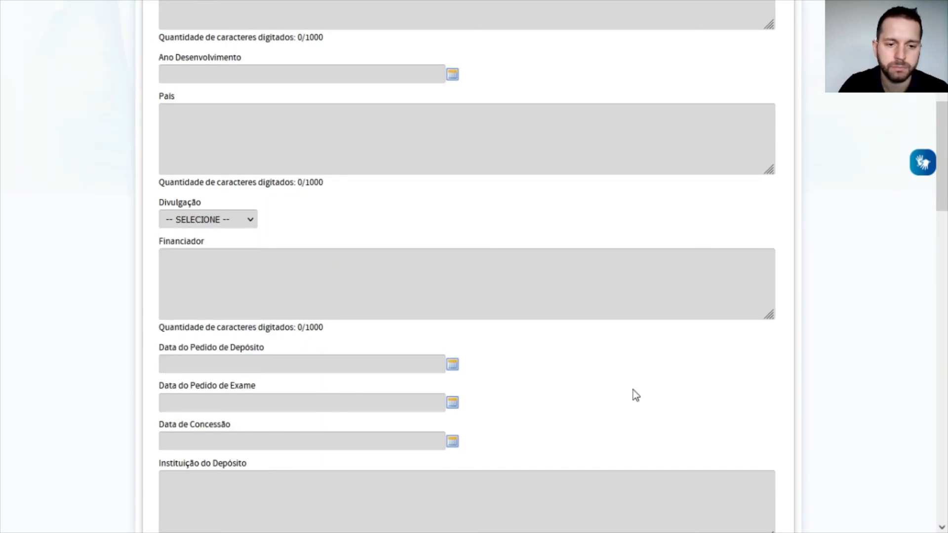
pyautogui.scroll(-3, 631, 388)
pyautogui.scroll(-1, 630, 382)
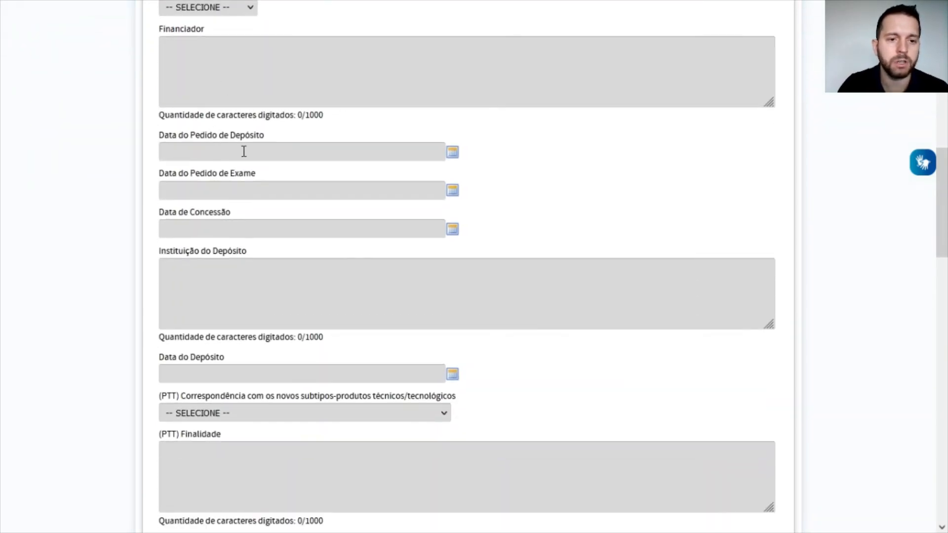
pyautogui.moveTo(252, 178); pyautogui.dragTo(178, 211)
pyautogui.scroll(-3, 319, 259)
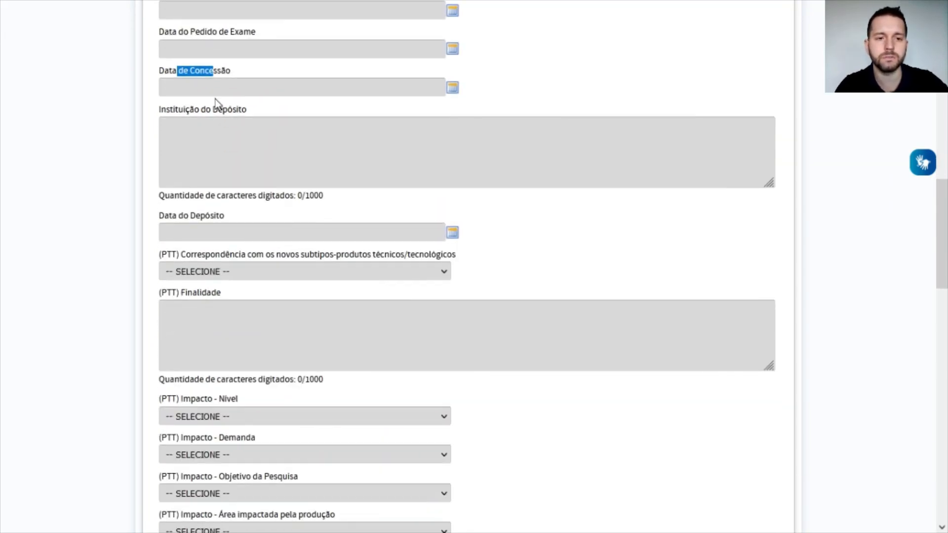
pyautogui.scroll(-3, 794, 263)
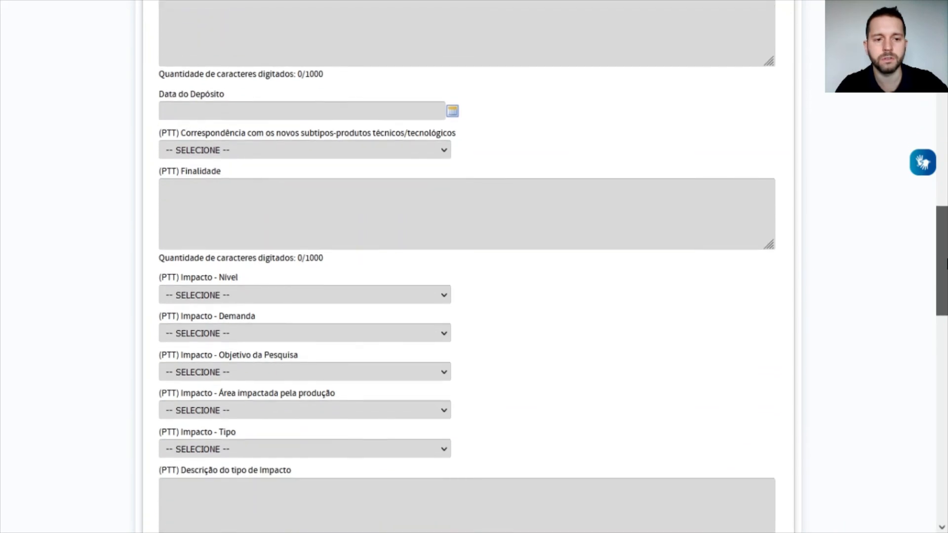
# Step: Examine the (PTT) Correspondência com os novos subtipos-produtos técnicos/tecnológicos field of the patent form
pyautogui.scroll(2, 420, 114)
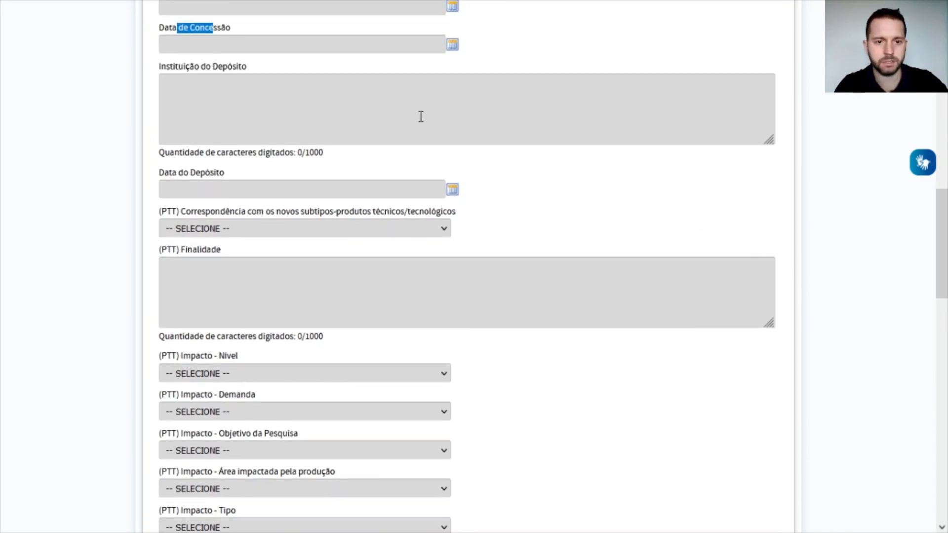
pyautogui.moveTo(159, 214)
pyautogui.mouseDown()
pyautogui.moveTo(171, 214)
pyautogui.moveTo(158, 215)
pyautogui.mouseUp()
pyautogui.click(179, 213)
pyautogui.click(162, 213)
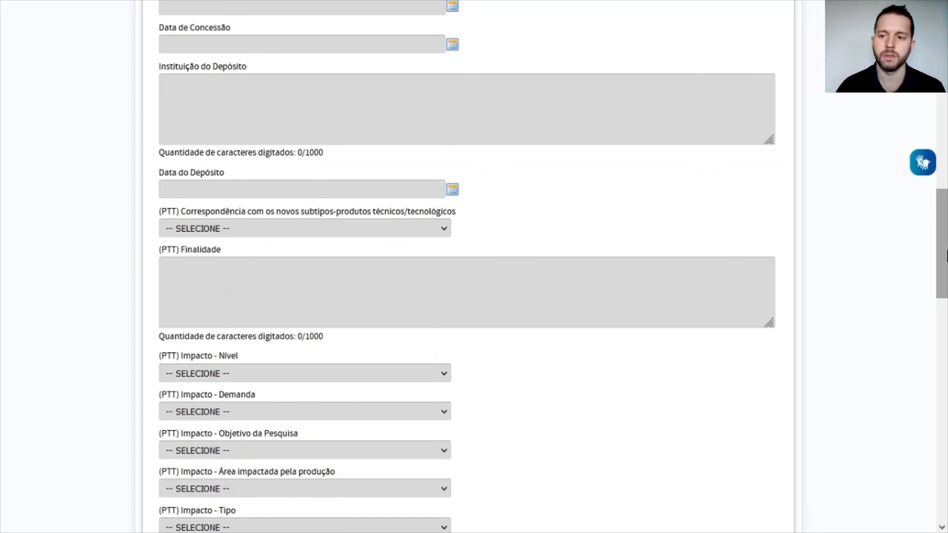
pyautogui.doubleClick(171, 212)
pyautogui.click(174, 210)
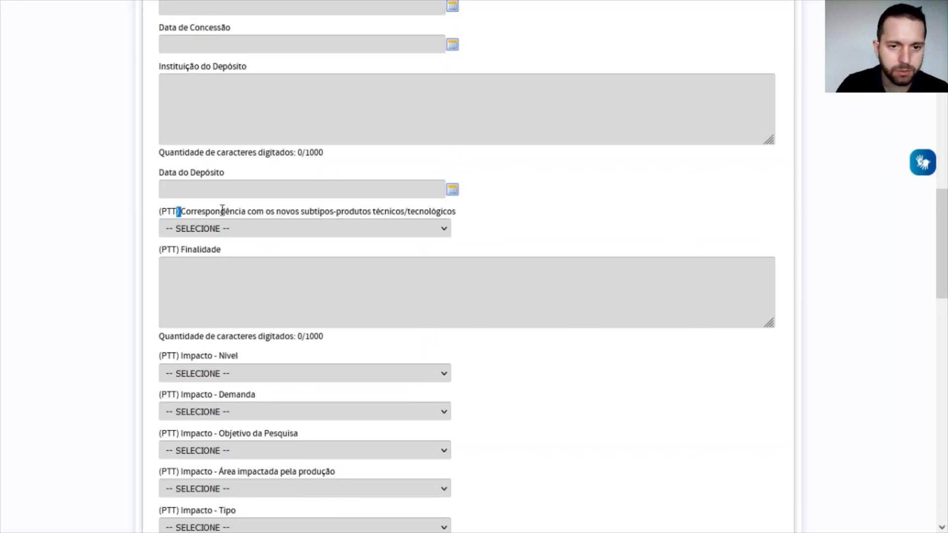
pyautogui.click(335, 211)
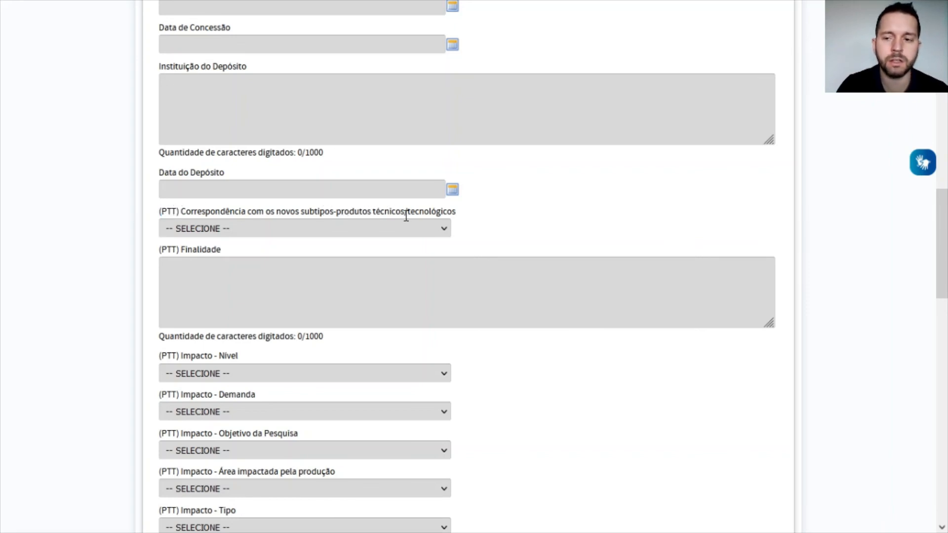
pyautogui.scroll(1, 941, 208)
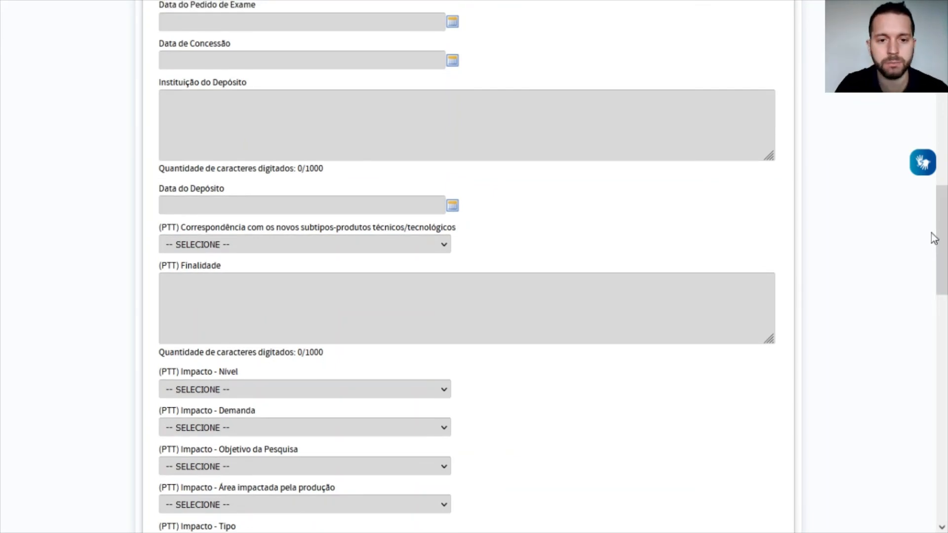
pyautogui.moveTo(424, 226); pyautogui.dragTo(457, 227)
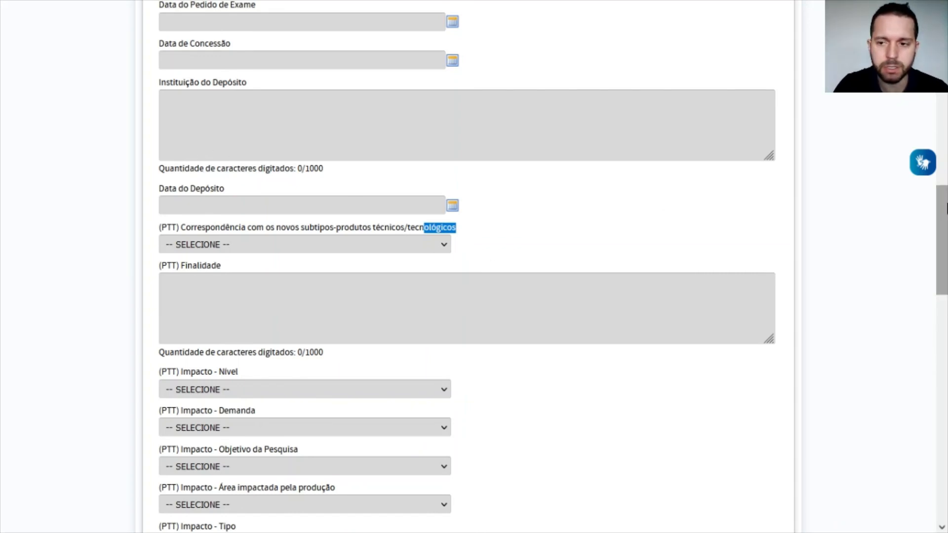
pyautogui.moveTo(947, 206)
pyautogui.mouseDown()
pyautogui.moveTo(946, 191)
pyautogui.moveTo(946, 202)
pyautogui.mouseUp()
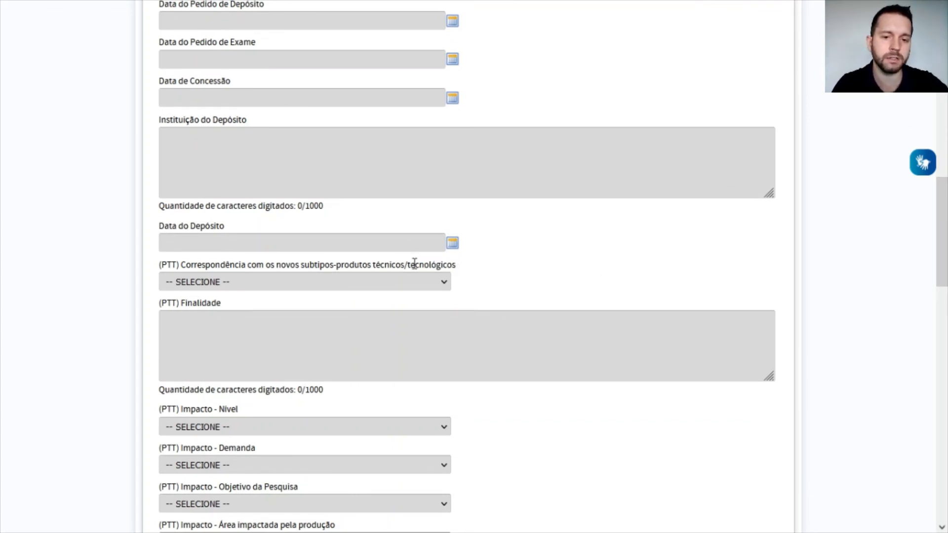
pyautogui.doubleClick(413, 265)
pyautogui.click(608, 307)
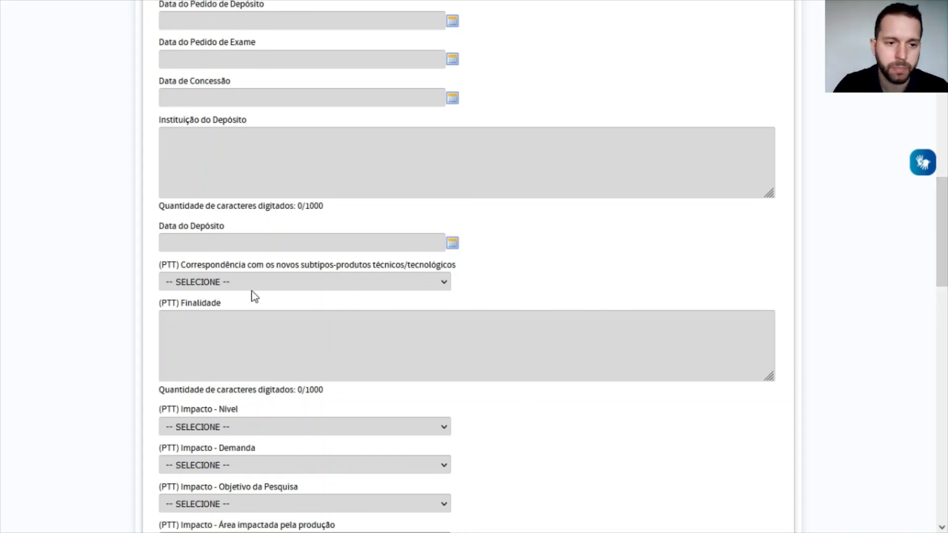
# Step: Review the sequence of PTT fields, from Correspondência and Finalidade to the Impacto entries
pyautogui.moveTo(147, 262); pyautogui.dragTo(204, 268)
pyautogui.click(204, 268)
pyautogui.tripleClick(204, 268)
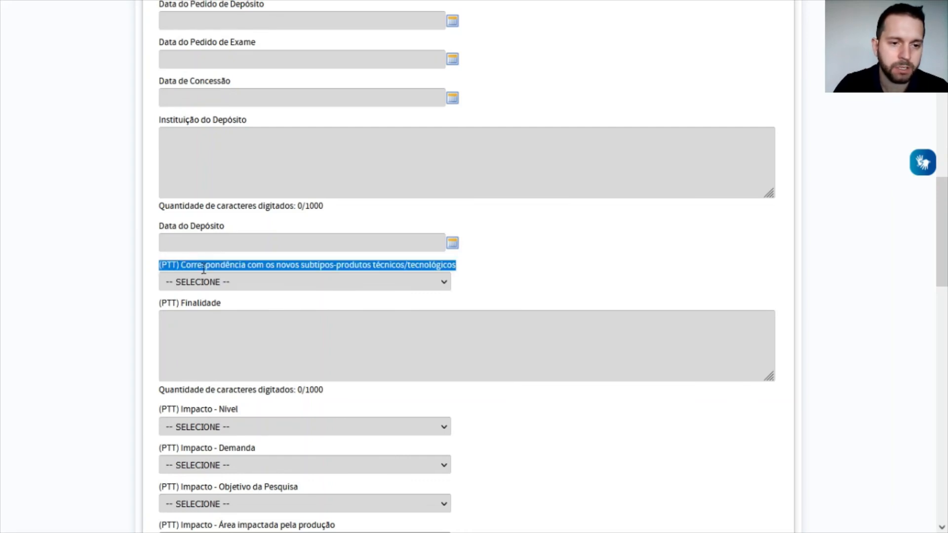
pyautogui.click(164, 300)
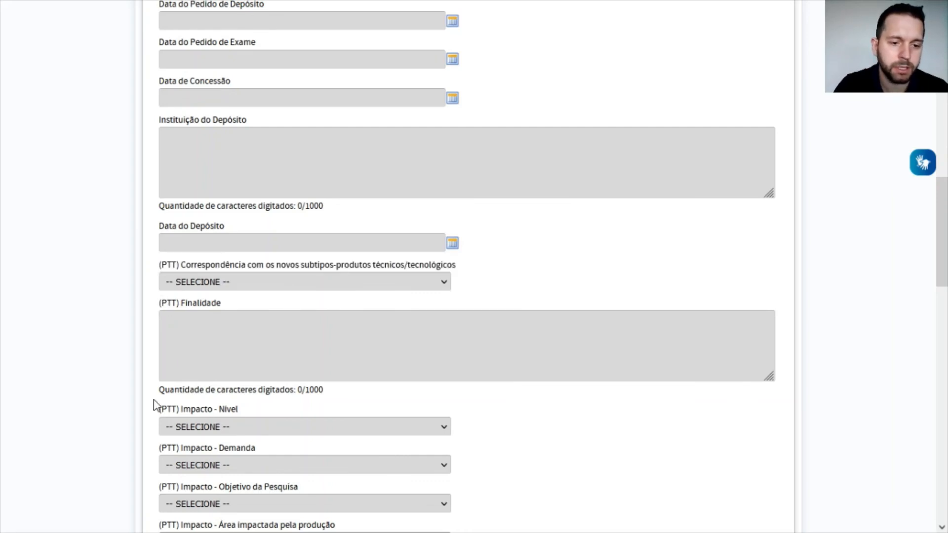
pyautogui.tripleClick(173, 409)
pyautogui.moveTo(942, 232); pyautogui.dragTo(942, 262)
# Step: Set (PTT) Correspondência com os novos subtipos-produtos técnicos/tecnológicos to Ativos de Propriedade Intelectual - Patente depositada, concedida ou licenciada
pyautogui.click(427, 157)
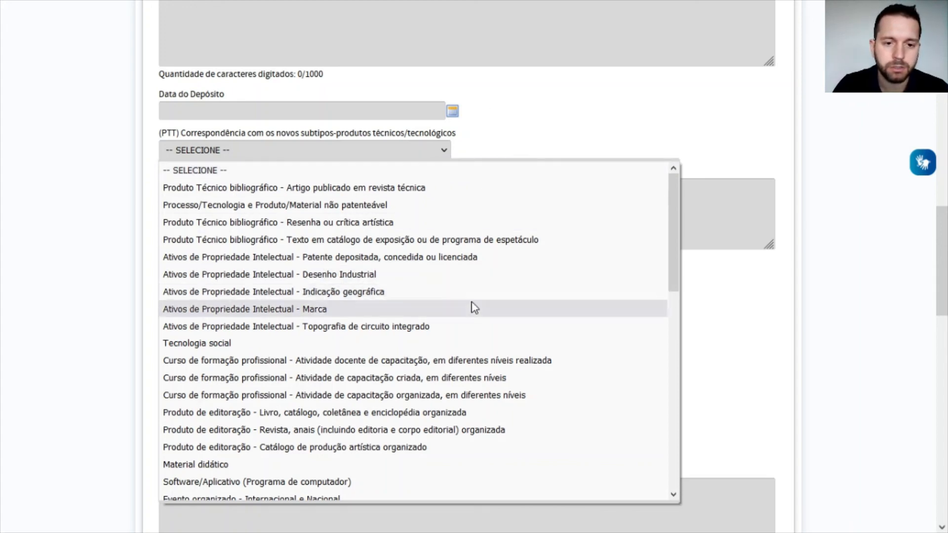
pyautogui.click(866, 288)
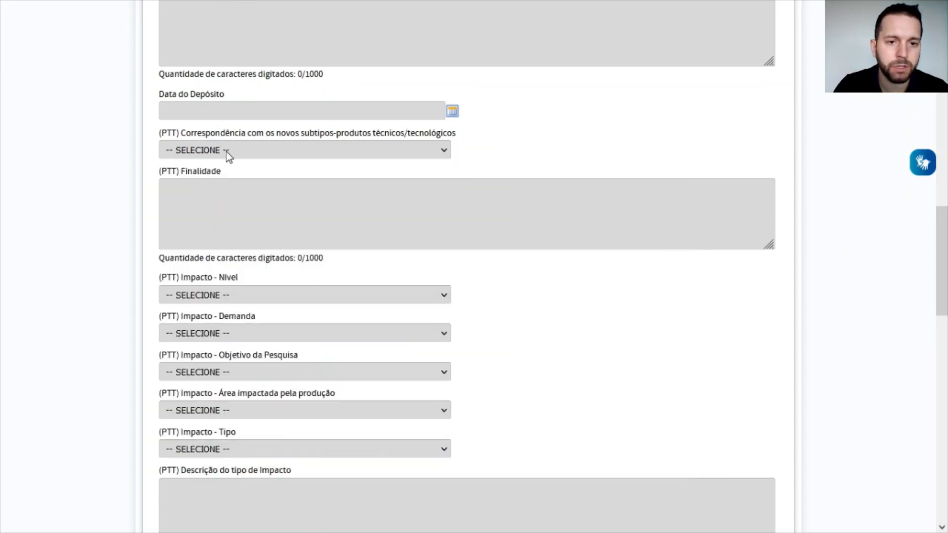
pyautogui.click(349, 151)
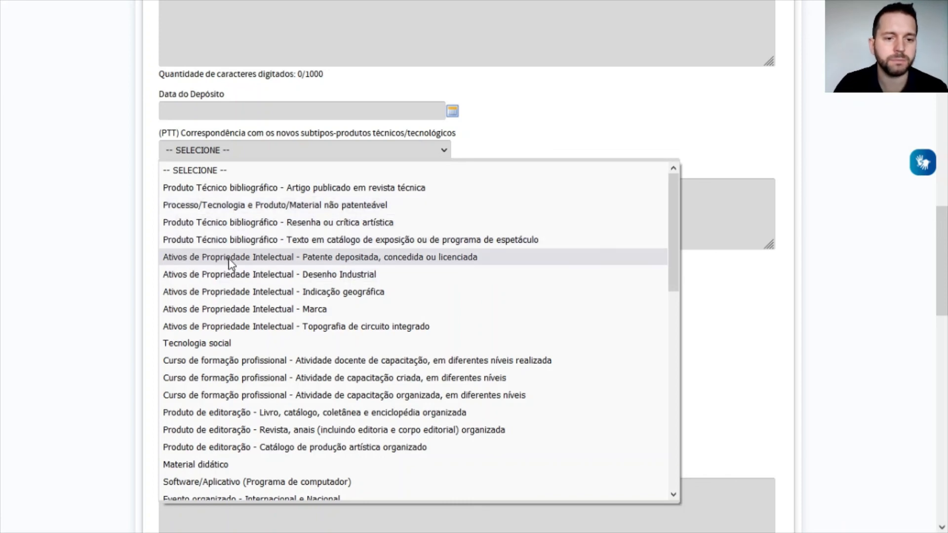
pyautogui.scroll(-2, 196, 316)
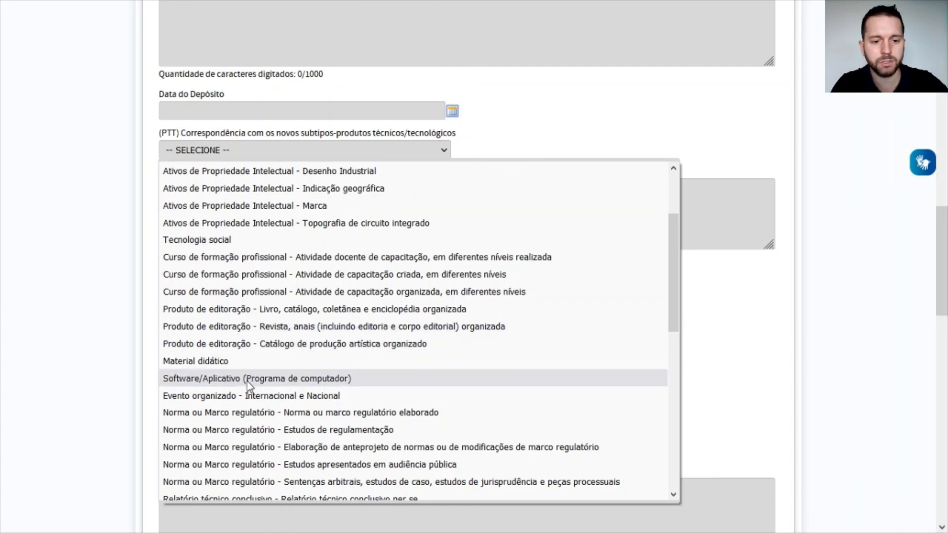
pyautogui.scroll(-8, 248, 384)
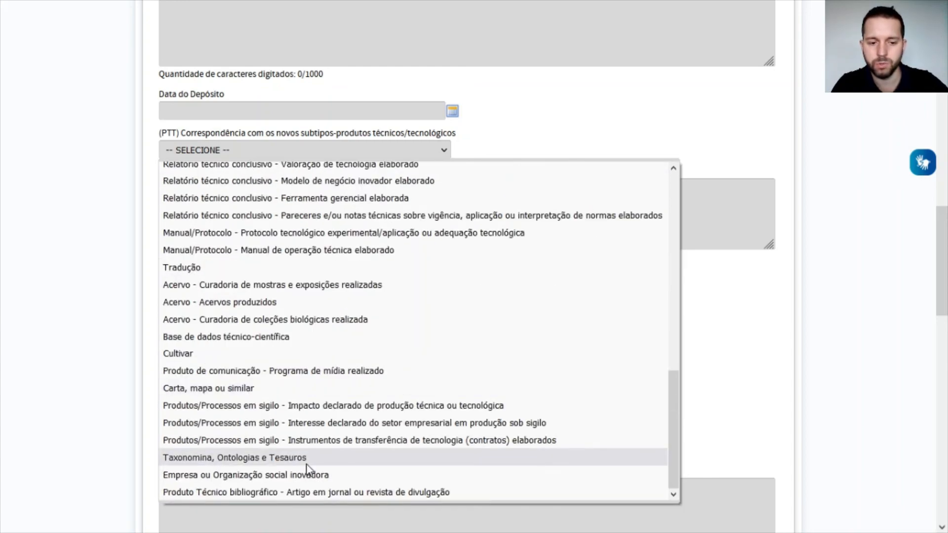
pyautogui.scroll(10, 238, 453)
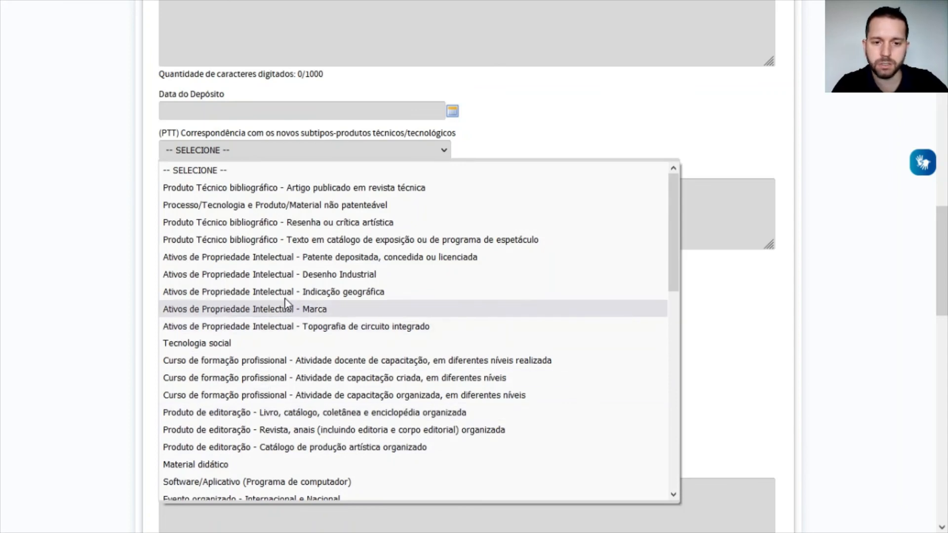
pyautogui.click(390, 262)
# Step: Review the (PTT) Finalidade character limit and the options offered for Impacto - Nível, Demanda and Objetivo da Pesquisa
pyautogui.scroll(-2, 420, 159)
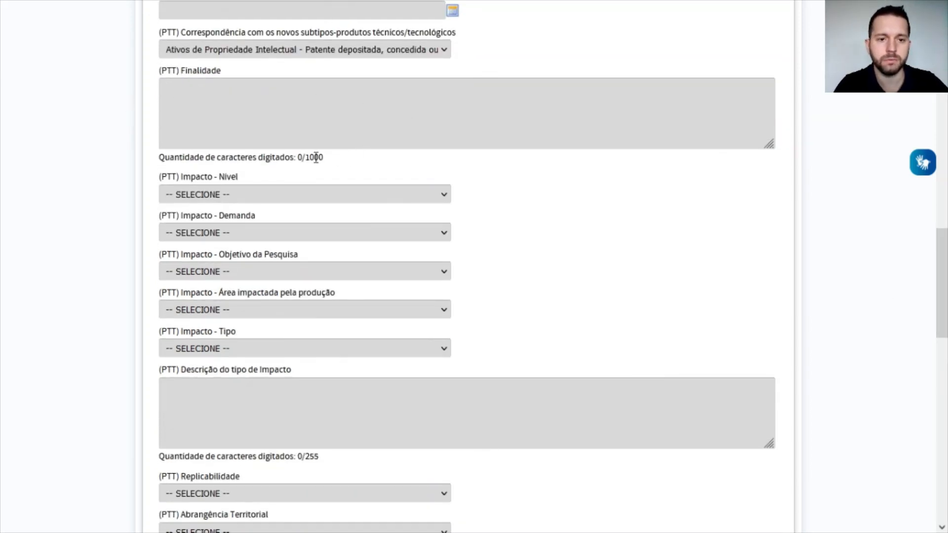
pyautogui.moveTo(325, 158); pyautogui.dragTo(299, 157)
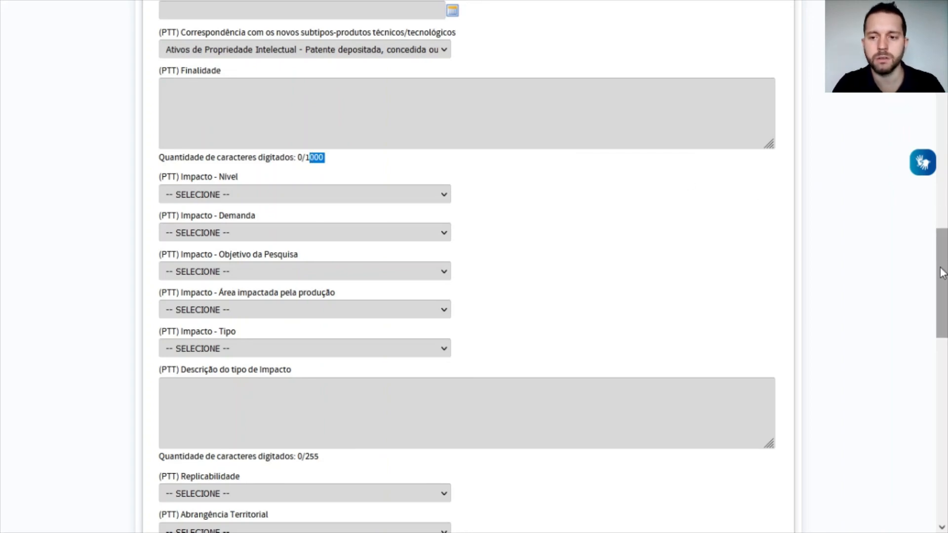
pyautogui.scroll(-1, 590, 212)
pyautogui.scroll(-1, 543, 210)
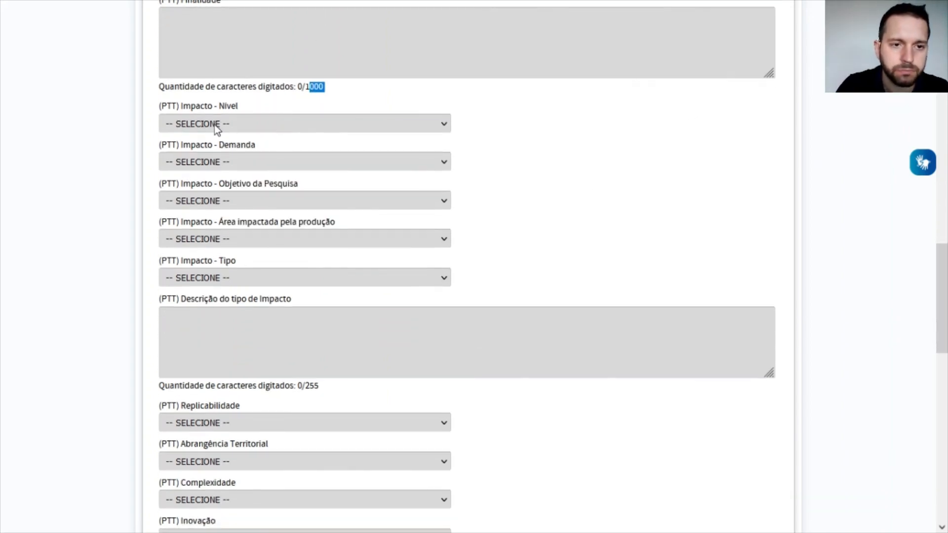
pyautogui.click(281, 129)
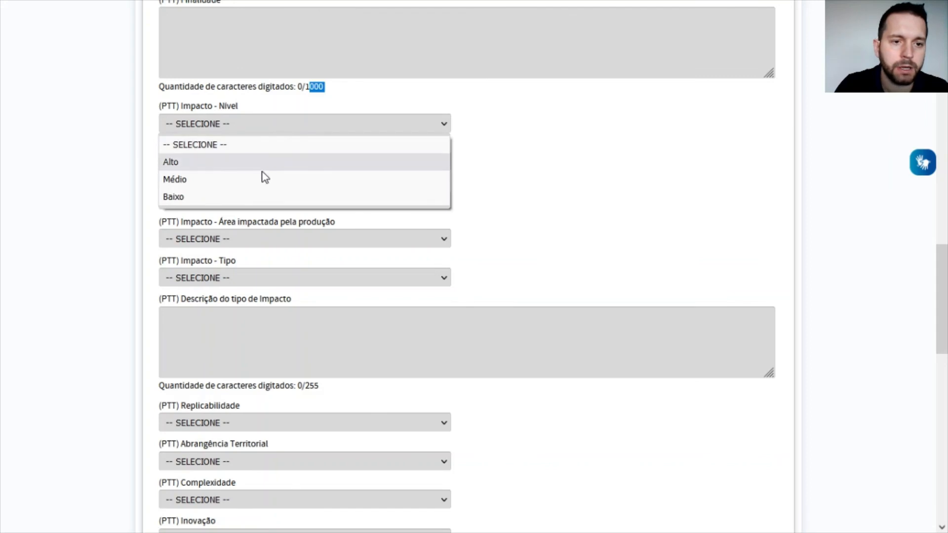
pyautogui.click(624, 161)
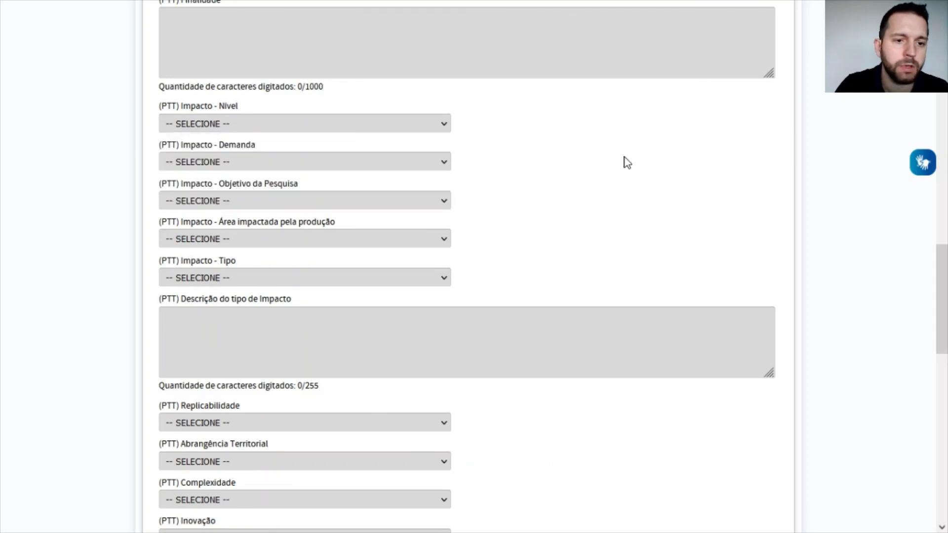
pyautogui.click(222, 163)
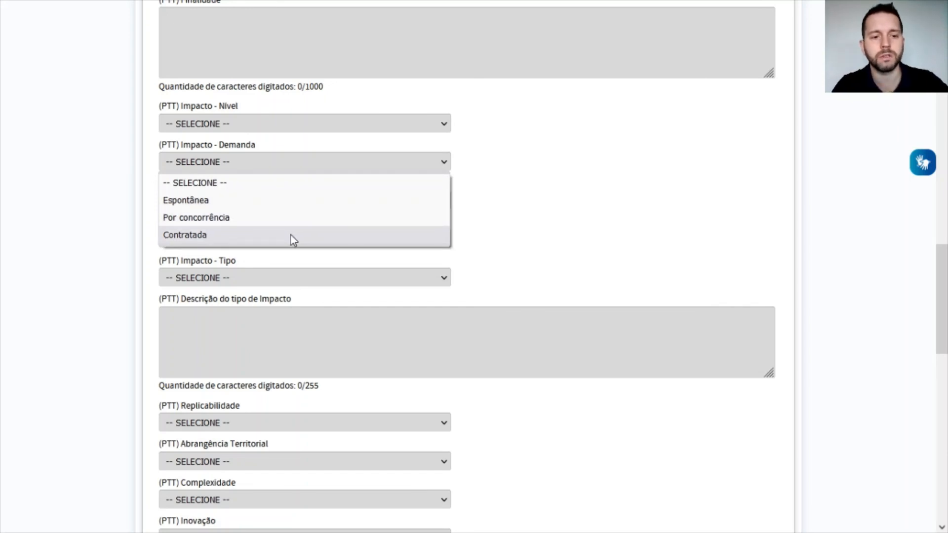
pyautogui.click(576, 206)
pyautogui.click(265, 202)
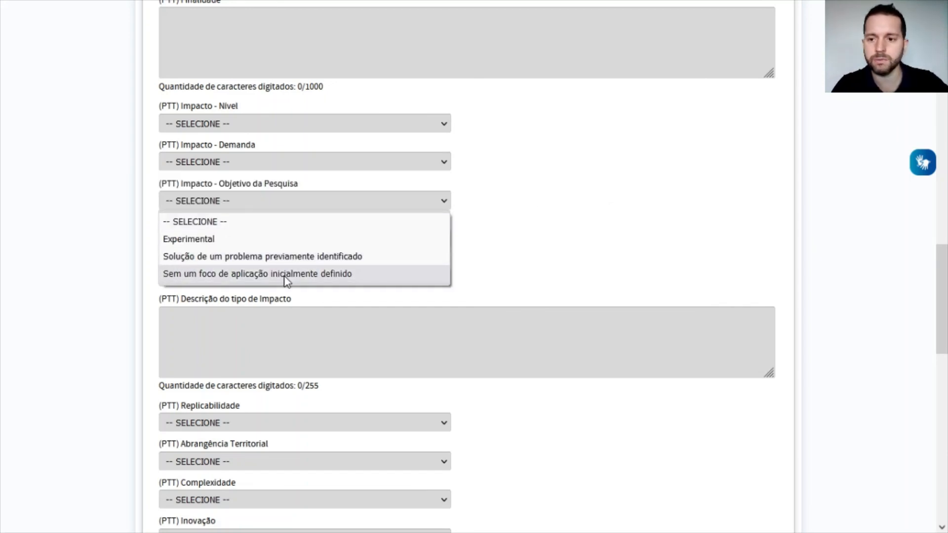
pyautogui.click(575, 225)
pyautogui.moveTo(943, 262)
pyautogui.mouseDown()
pyautogui.moveTo(944, 271)
pyautogui.moveTo(944, 257)
pyautogui.mouseUp()
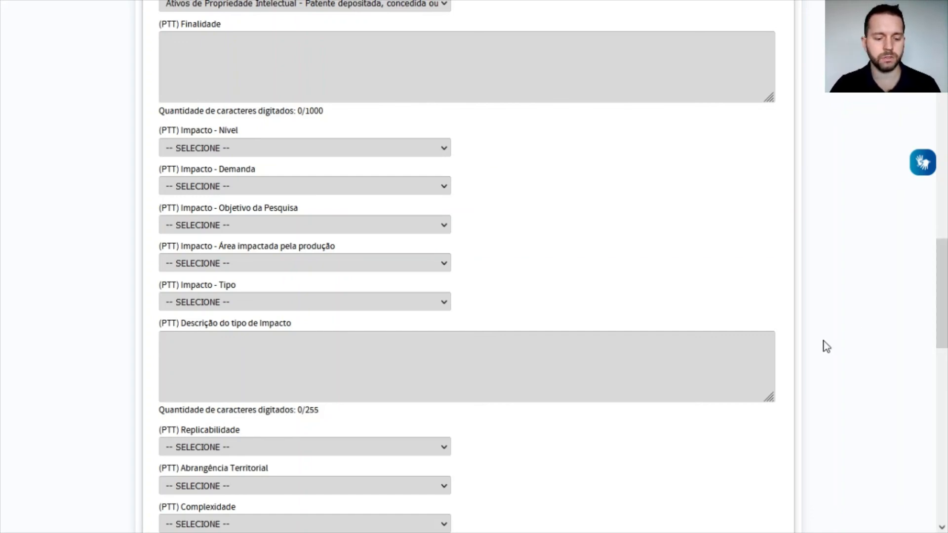
# Step: Switch to the Informações Cap Livros PPGEE workbook in Excel and examine the Livro ou Cap. Livro 1 sheet from its beginning
pyautogui.hotkey('alt', 'Tab')
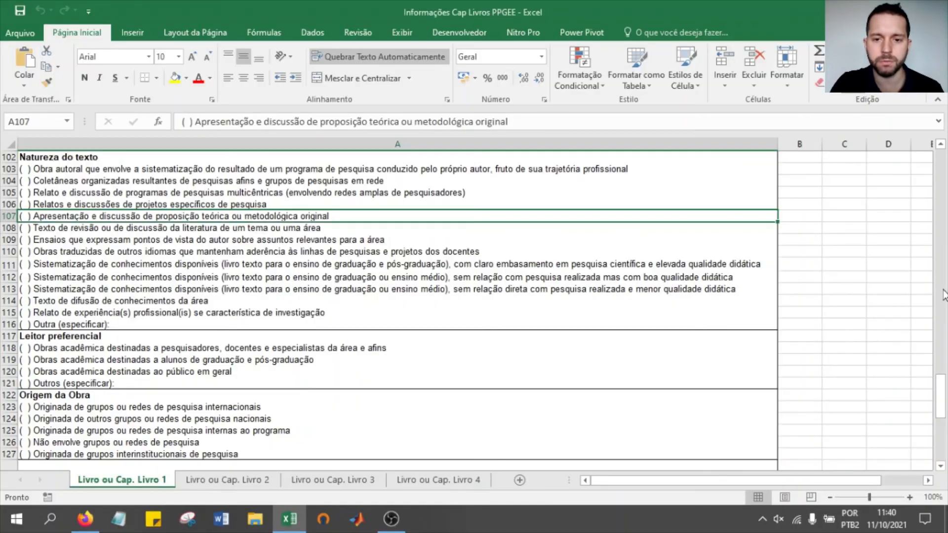
pyautogui.scroll(15, 793, 277)
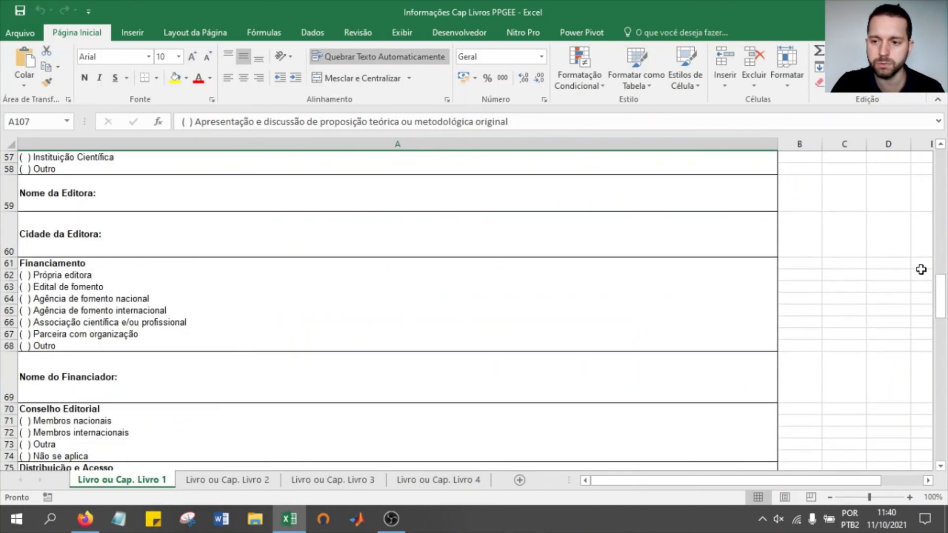
pyautogui.moveTo(940, 296); pyautogui.dragTo(927, 148)
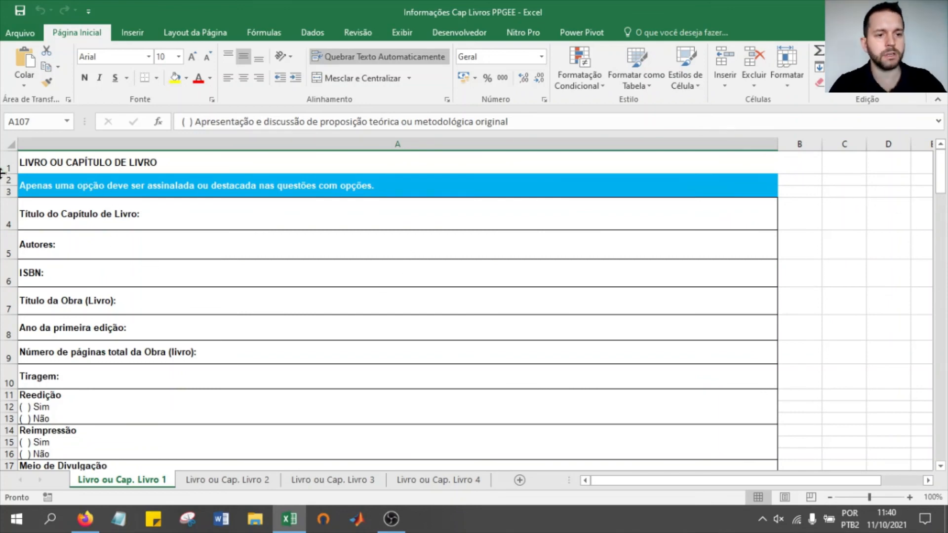
pyautogui.click(57, 160)
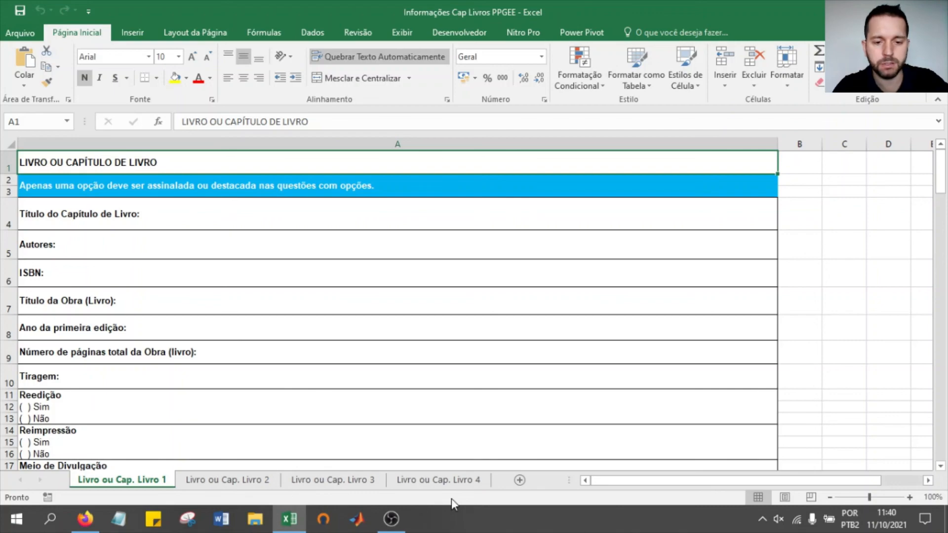
pyautogui.moveTo(945, 178)
pyautogui.mouseDown()
pyautogui.moveTo(946, 270)
pyautogui.moveTo(946, 170)
pyautogui.mouseUp()
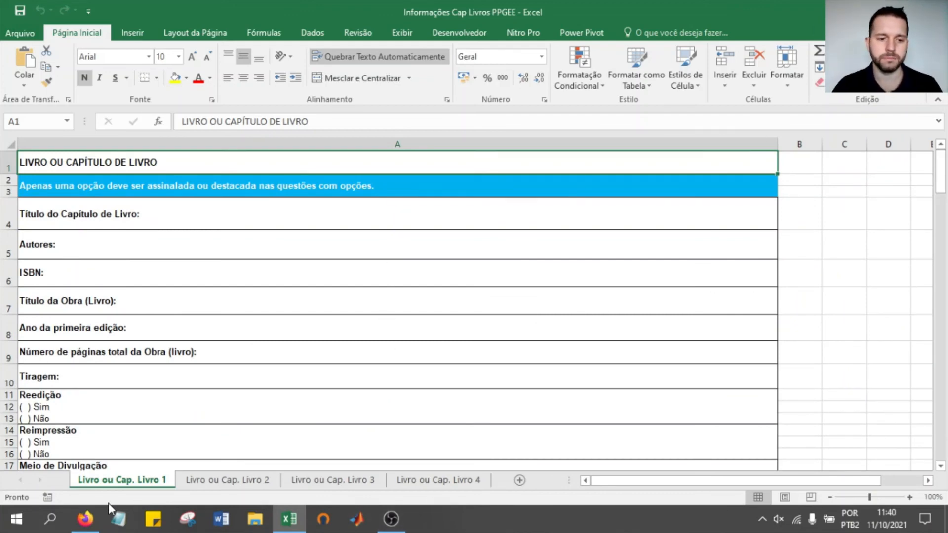
# Step: Return to the patent form in Firefox and examine the (PTT) Anexo field at its end
pyautogui.click(85, 519)
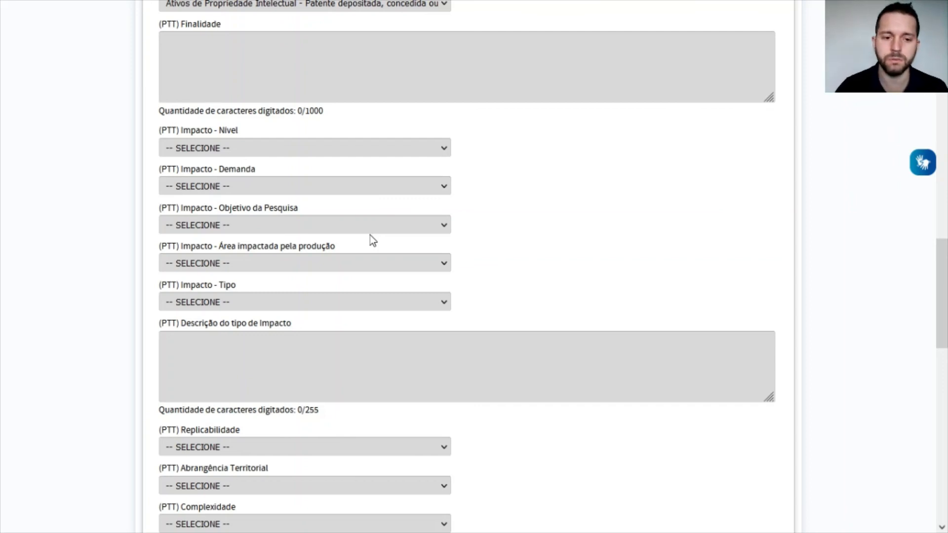
pyautogui.moveTo(943, 269); pyautogui.dragTo(945, 447)
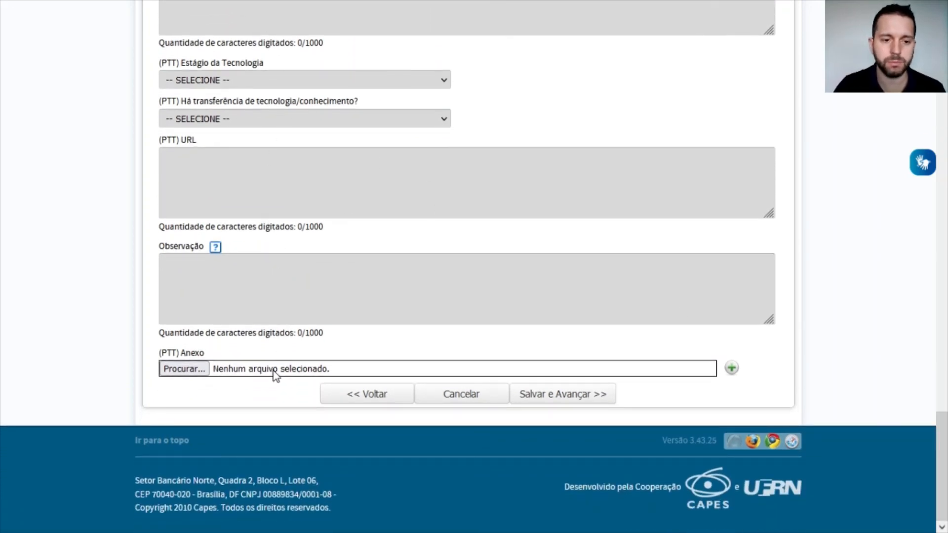
pyautogui.moveTo(172, 352); pyautogui.dragTo(202, 352)
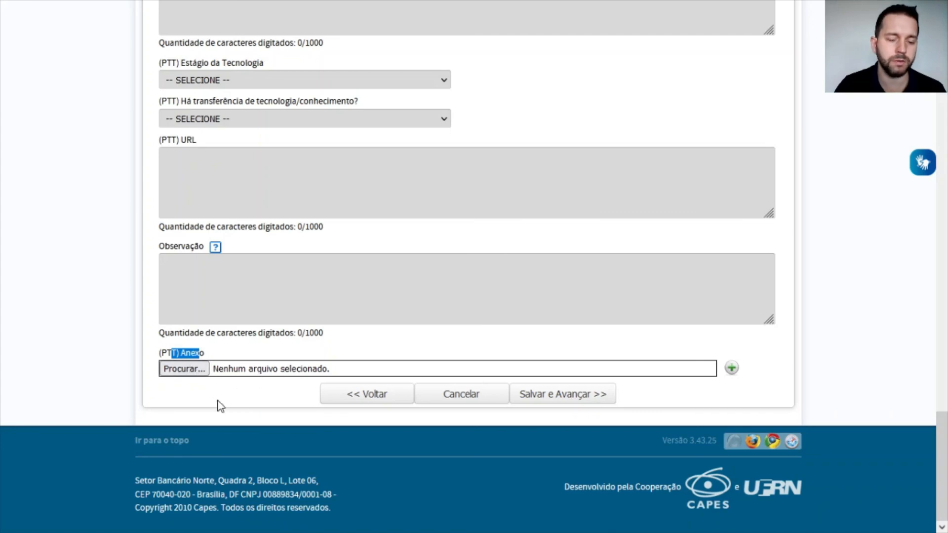
pyautogui.click(917, 323)
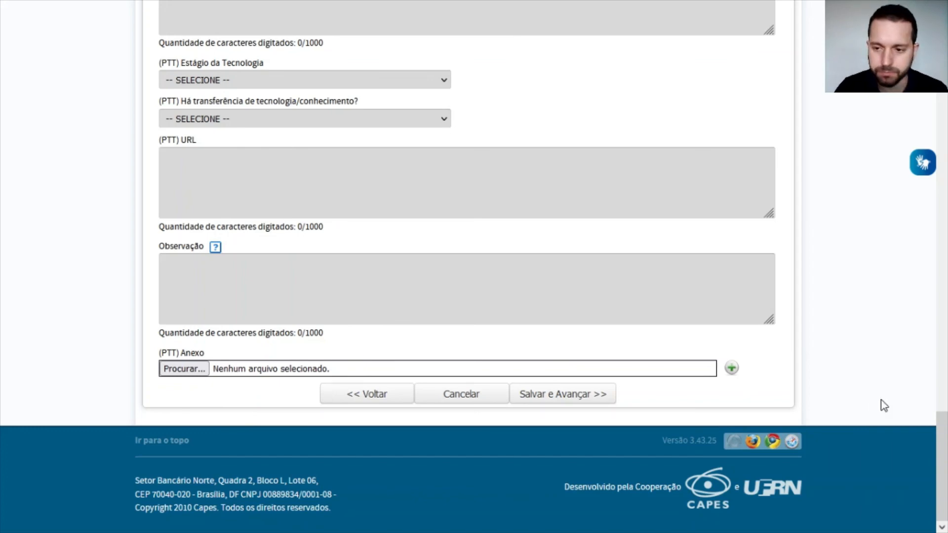
# Step: Save the patent's Detalhamento data and conclude the registration, leaving the Contexto fields unselected
pyautogui.moveTo(943, 451); pyautogui.dragTo(947, 479)
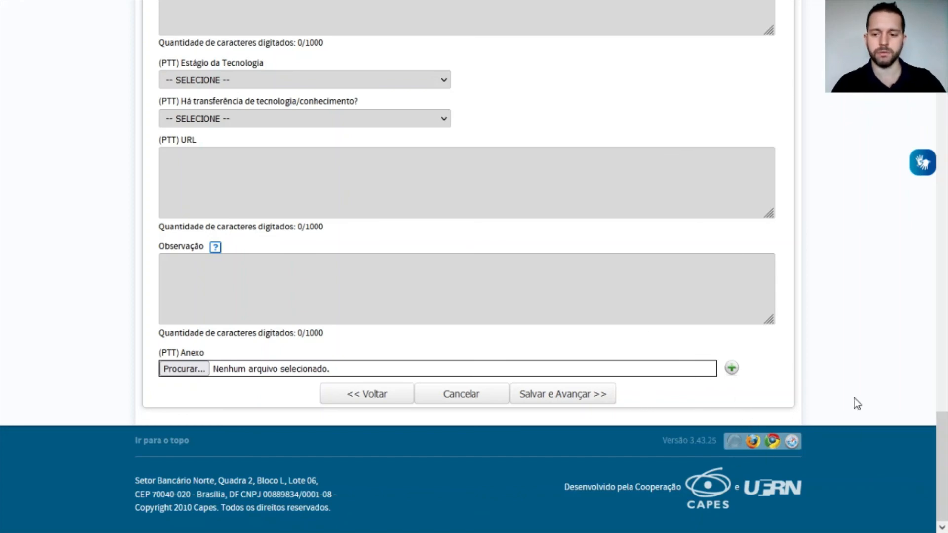
pyautogui.click(598, 394)
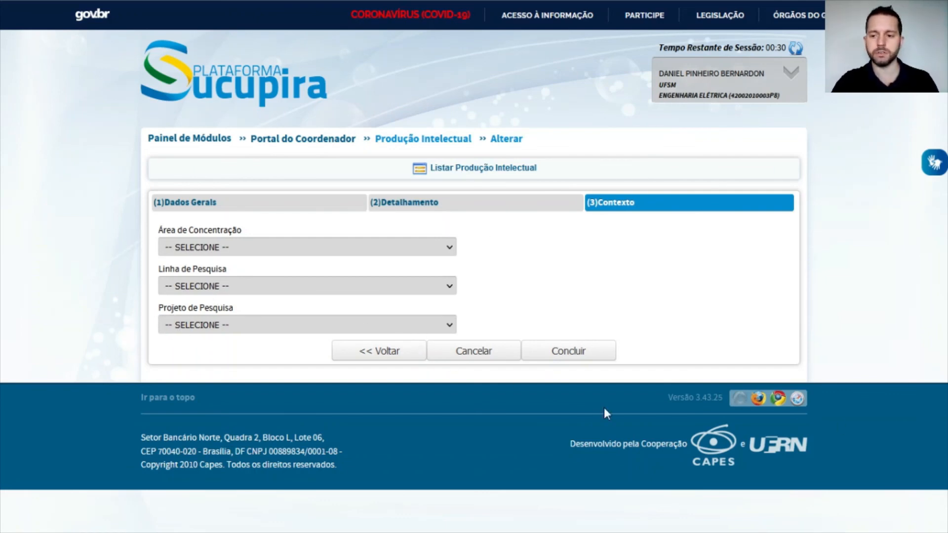
pyautogui.click(615, 362)
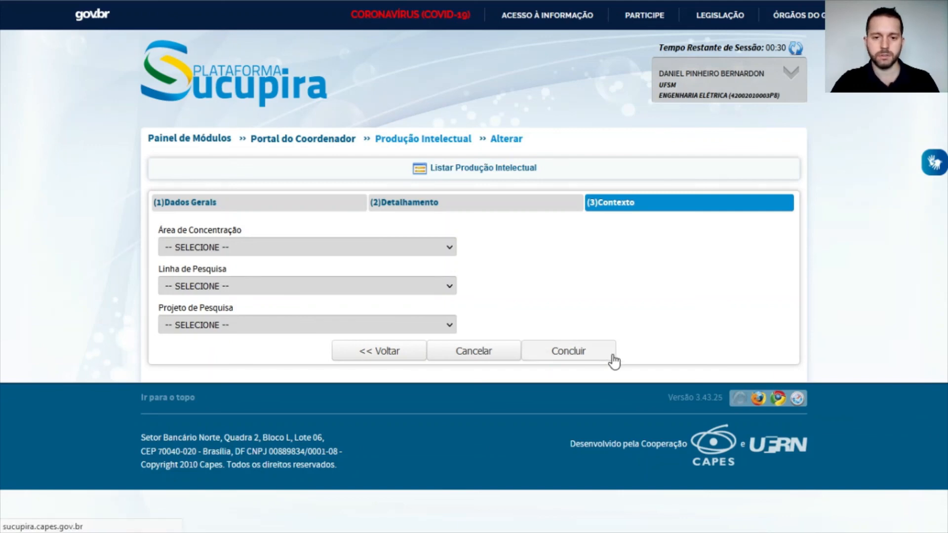
# Step: Review the listed productions under Bibliográfica - Artigo em Periódico and Técnica - Patente
pyautogui.scroll(-3, 613, 351)
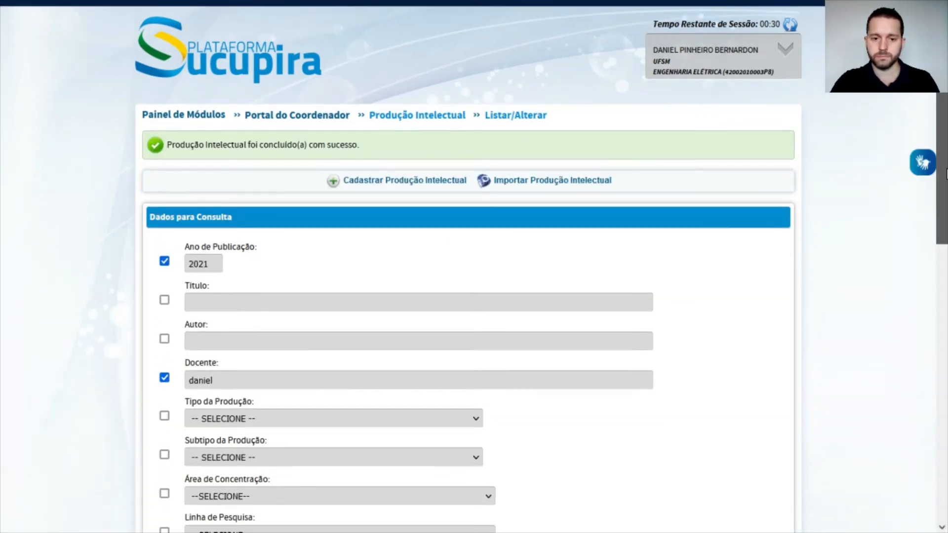
pyautogui.scroll(-10, 474, 266)
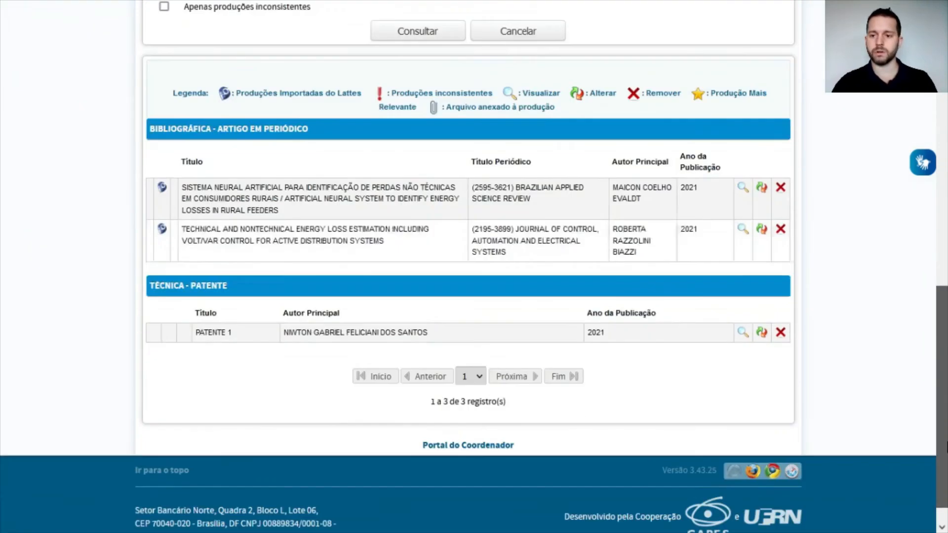
pyautogui.scroll(2, 942, 406)
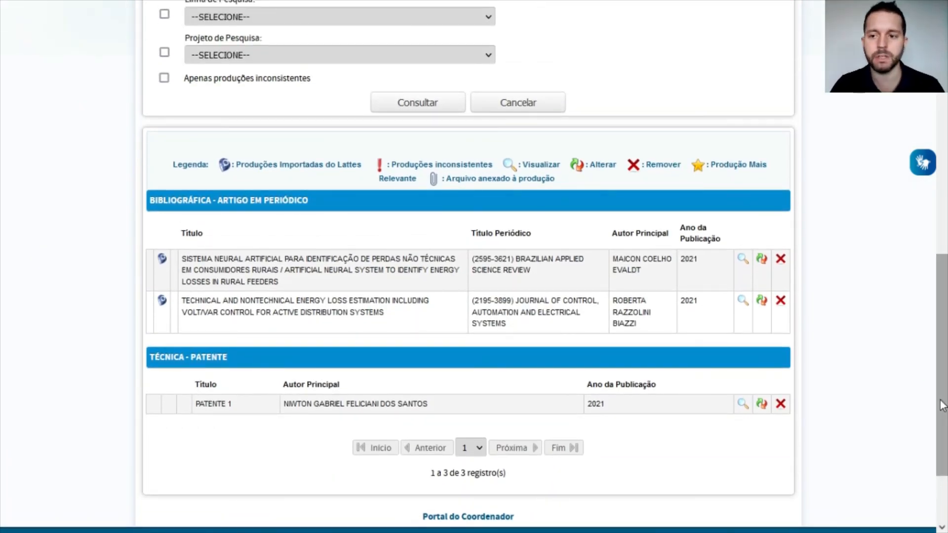
pyautogui.scroll(1, 946, 362)
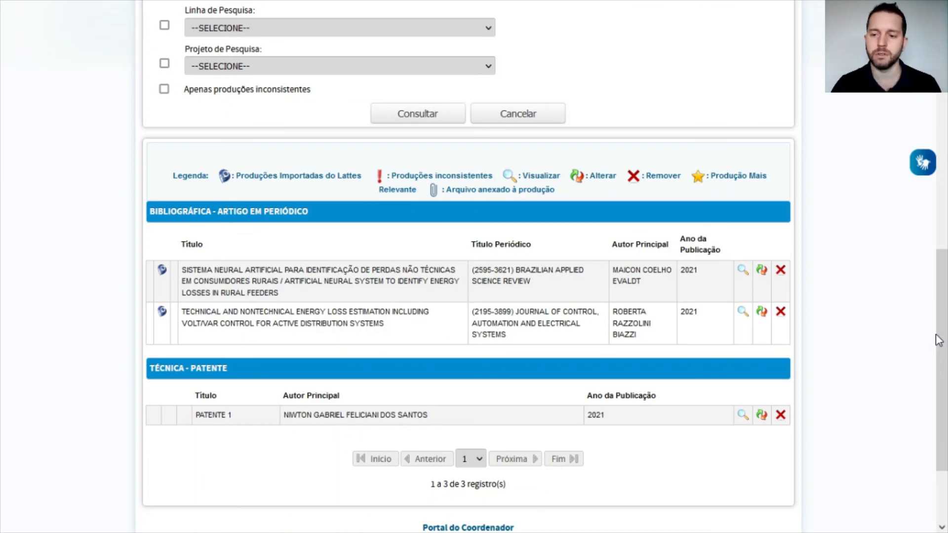
pyautogui.moveTo(389, 271); pyautogui.dragTo(414, 302)
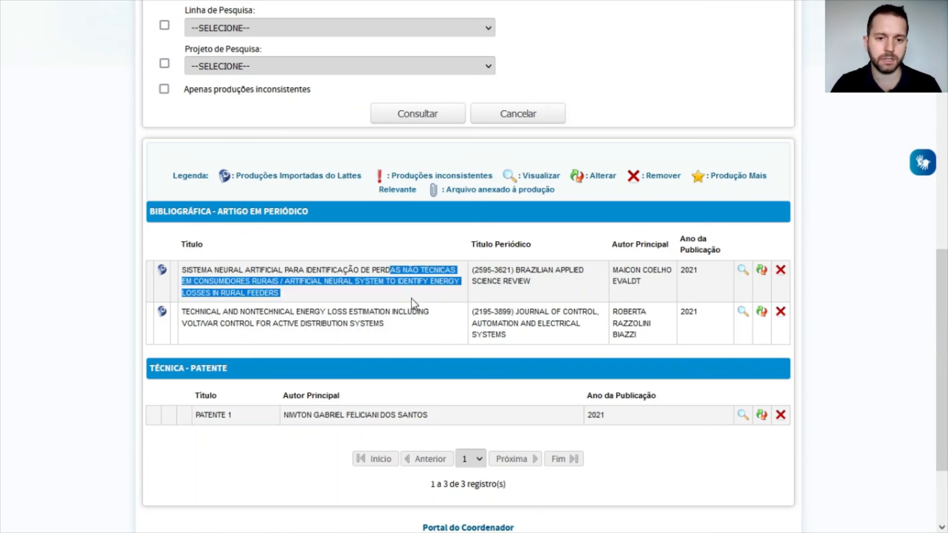
pyautogui.click(413, 300)
pyautogui.moveTo(943, 362); pyautogui.dragTo(940, 333)
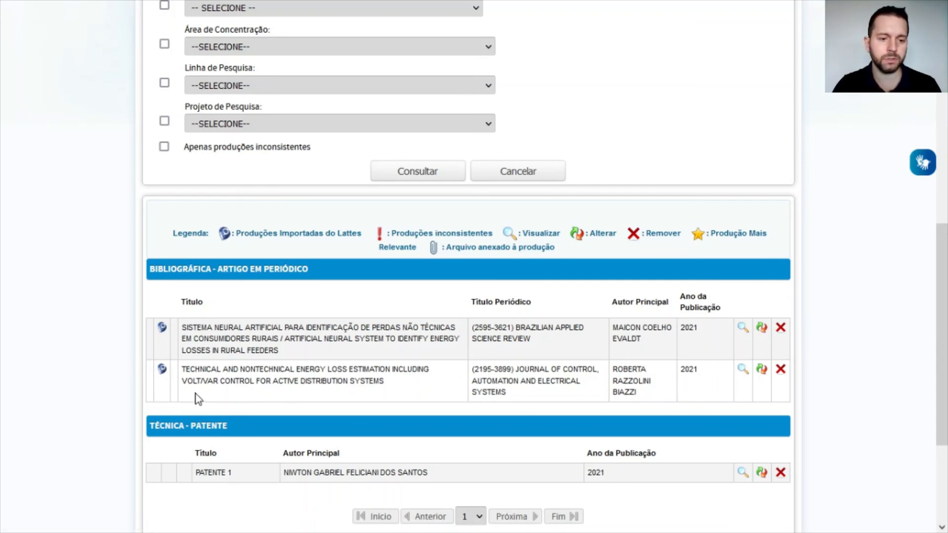
# Step: View the full record of the article "Technical and Nontechnical Energy Loss Estimation" through its Contexto section, close it and return to the query form
pyautogui.click(743, 372)
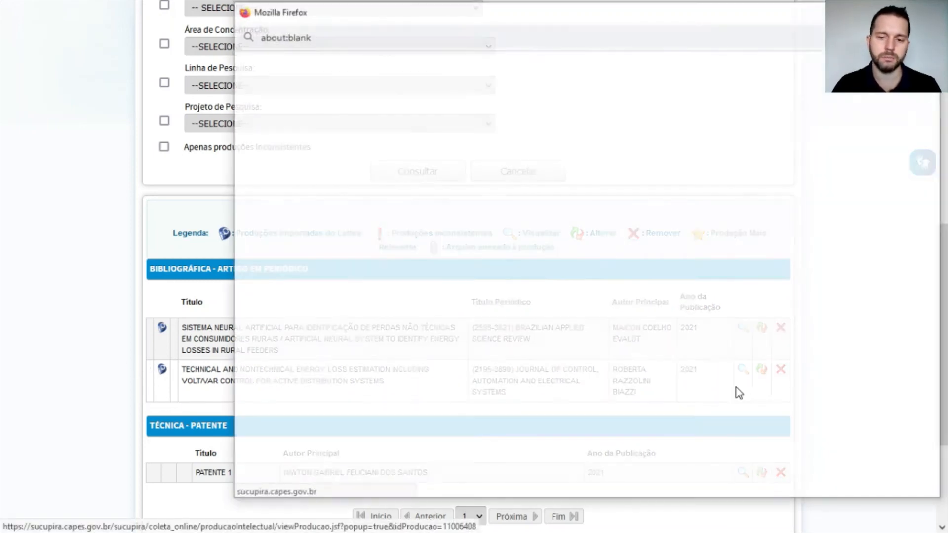
pyautogui.scroll(-10, 676, 313)
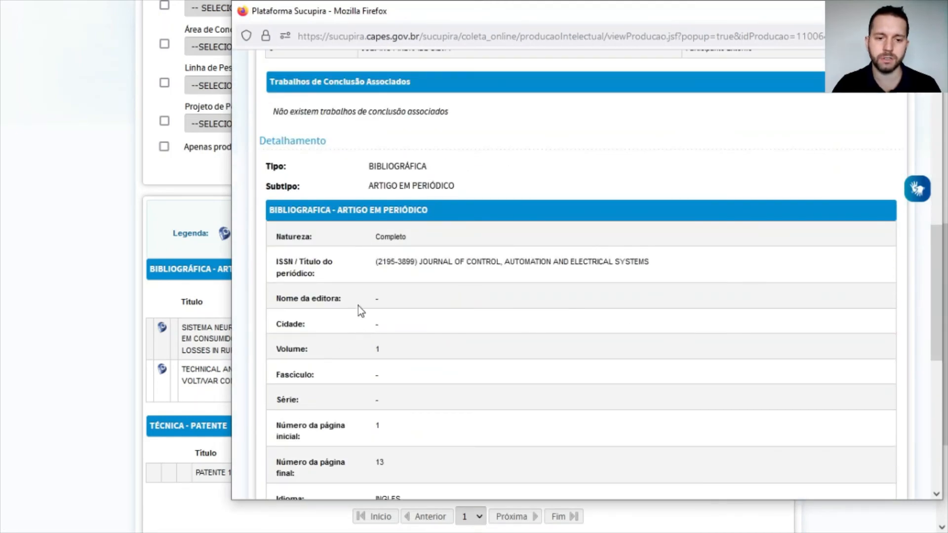
pyautogui.moveTo(358, 306); pyautogui.dragTo(396, 331)
pyautogui.scroll(-3, 394, 309)
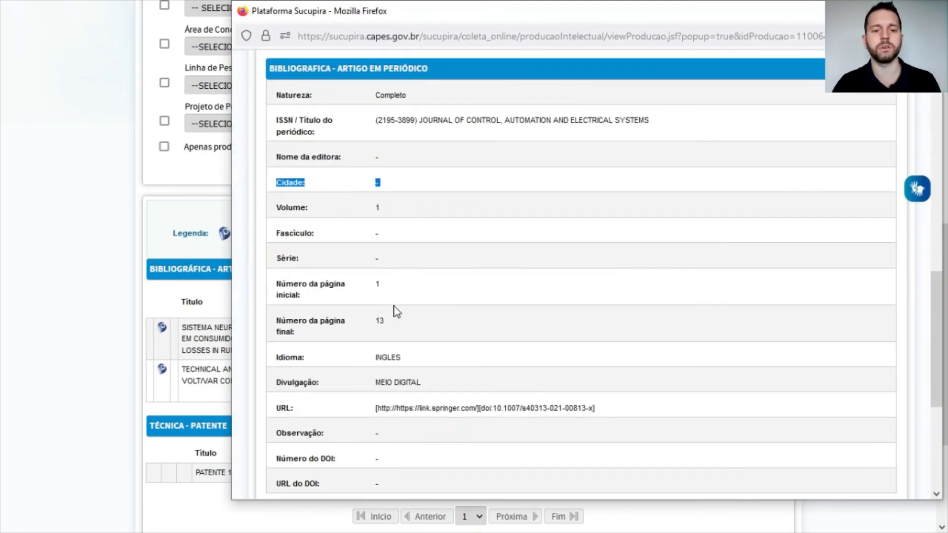
pyautogui.scroll(-5, 460, 369)
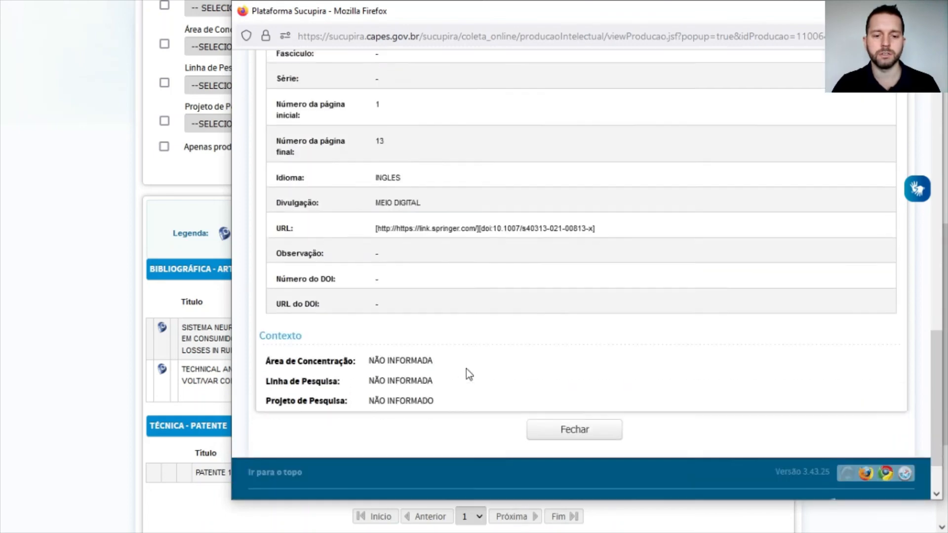
pyautogui.click(928, 11)
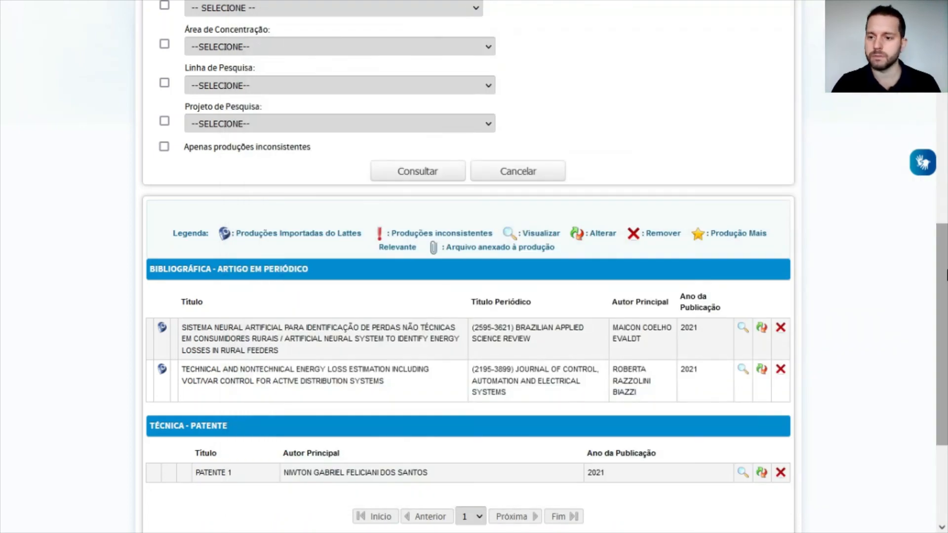
pyautogui.moveTo(946, 259); pyautogui.dragTo(947, 105)
pyautogui.scroll(3, 642, 205)
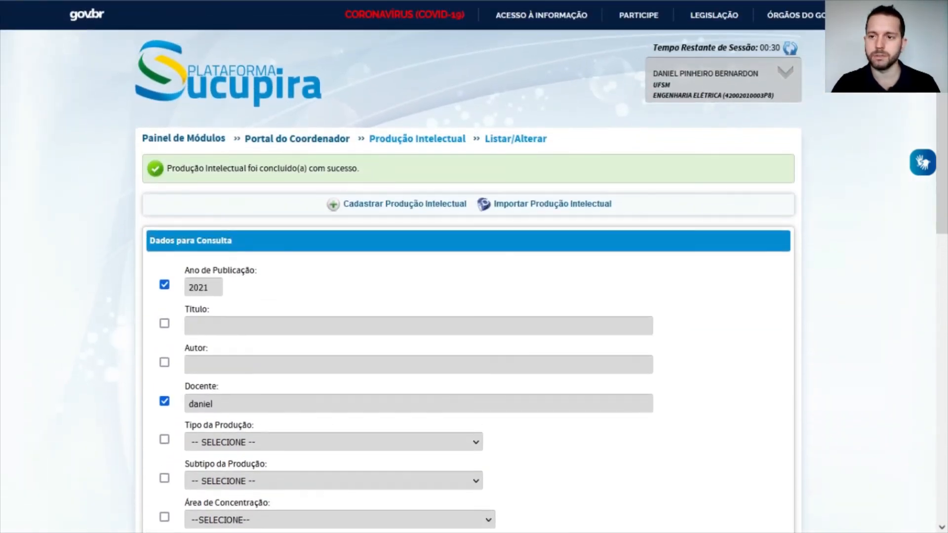